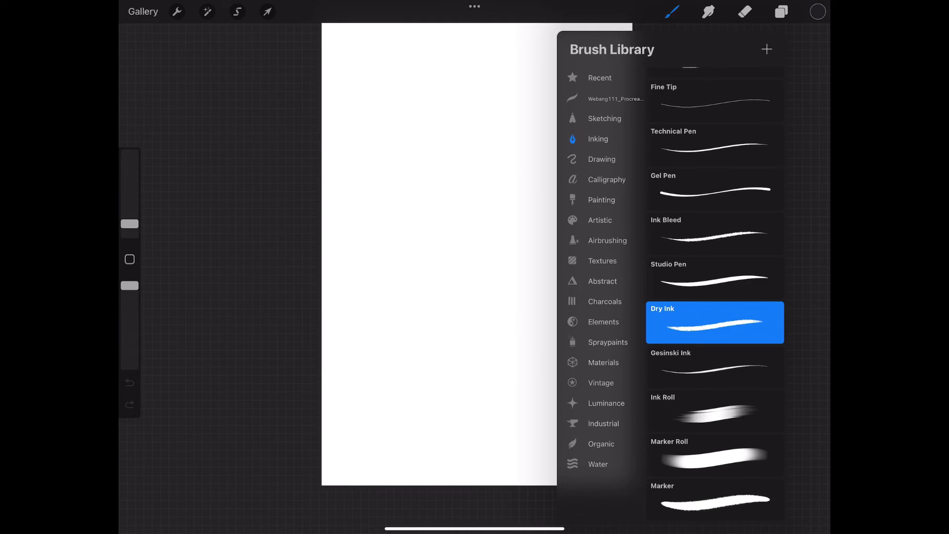
# Step: Switch to a sketching pencil and rough in a big sweeping curve across the page
pyautogui.click(672, 11)
pyautogui.click(672, 11)
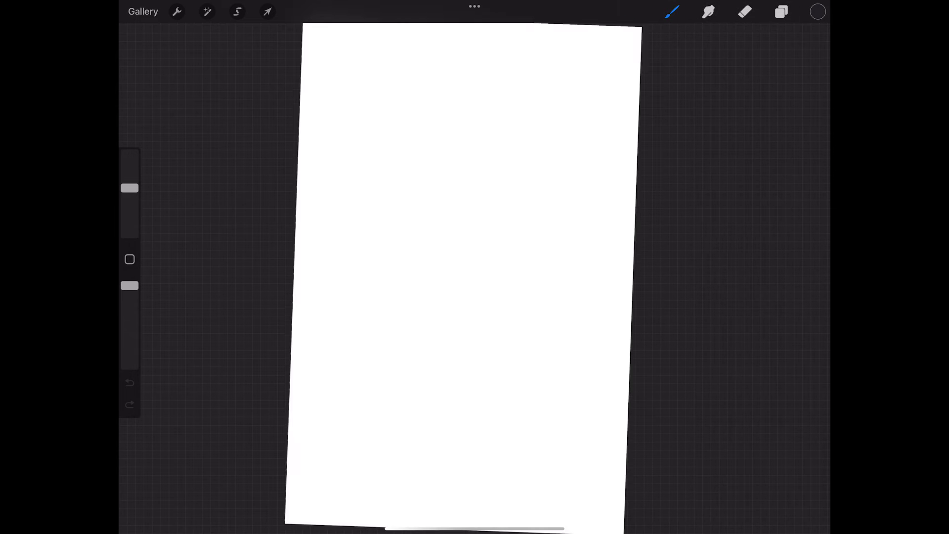
pyautogui.moveTo(396, 149)
pyautogui.mouseDown()
pyautogui.moveTo(378, 139)
pyautogui.moveTo(528, 130)
pyautogui.moveTo(516, 272)
pyautogui.mouseUp()
pyautogui.moveTo(556, 242); pyautogui.dragTo(480, 305)
# Step: Sketch the head shape, a face line, and lines down from the collar
pyautogui.moveTo(403, 137)
pyautogui.mouseDown()
pyautogui.moveTo(449, 116)
pyautogui.moveTo(432, 161)
pyautogui.moveTo(419, 163)
pyautogui.moveTo(439, 172)
pyautogui.moveTo(451, 151)
pyautogui.moveTo(417, 150)
pyautogui.moveTo(442, 120)
pyautogui.mouseUp()
pyautogui.moveTo(417, 151); pyautogui.dragTo(434, 141)
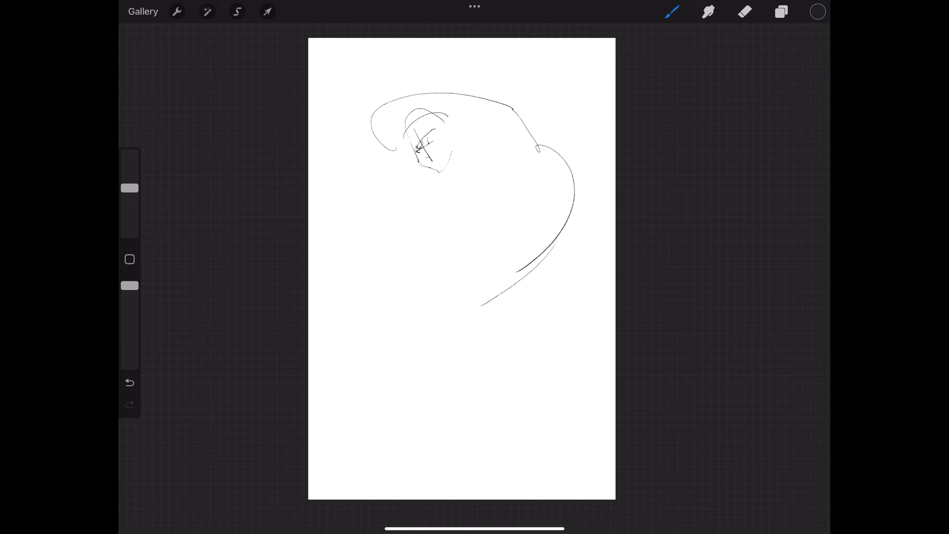
pyautogui.moveTo(405, 138)
pyautogui.mouseDown()
pyautogui.moveTo(431, 112)
pyautogui.moveTo(450, 117)
pyautogui.moveTo(457, 134)
pyautogui.moveTo(452, 179)
pyautogui.moveTo(463, 173)
pyautogui.moveTo(442, 246)
pyautogui.mouseUp()
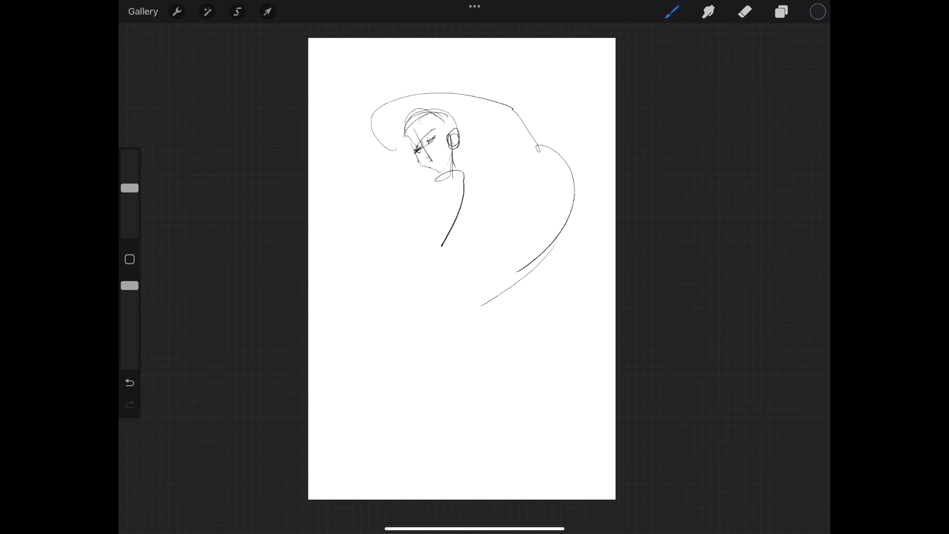
pyautogui.moveTo(441, 181); pyautogui.dragTo(427, 236)
pyautogui.moveTo(444, 175)
pyautogui.mouseDown()
pyautogui.moveTo(424, 198)
pyautogui.moveTo(464, 176)
pyautogui.moveTo(461, 281)
pyautogui.mouseUp()
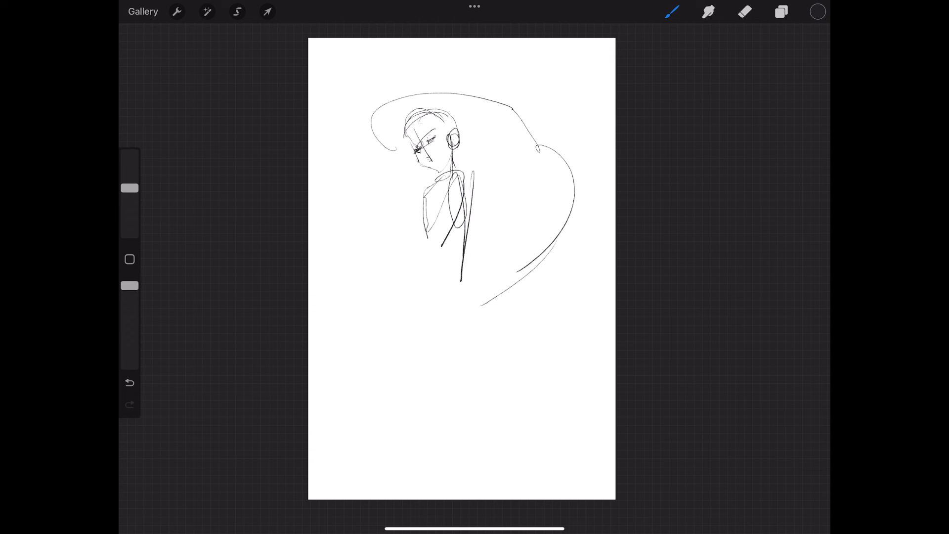
# Step: Rough in the torso with crossing collar strokes and lines across the lower body
pyautogui.moveTo(422, 223); pyautogui.dragTo(359, 283)
pyautogui.moveTo(437, 176)
pyautogui.mouseDown()
pyautogui.moveTo(454, 197)
pyautogui.moveTo(424, 195)
pyautogui.moveTo(392, 231)
pyautogui.moveTo(378, 227)
pyautogui.mouseUp()
pyautogui.moveTo(429, 193); pyautogui.dragTo(458, 254)
pyautogui.moveTo(462, 204)
pyautogui.mouseDown()
pyautogui.moveTo(480, 274)
pyautogui.moveTo(466, 292)
pyautogui.mouseUp()
pyautogui.moveTo(421, 221)
pyautogui.mouseDown()
pyautogui.moveTo(385, 251)
pyautogui.moveTo(419, 245)
pyautogui.moveTo(460, 262)
pyautogui.mouseUp()
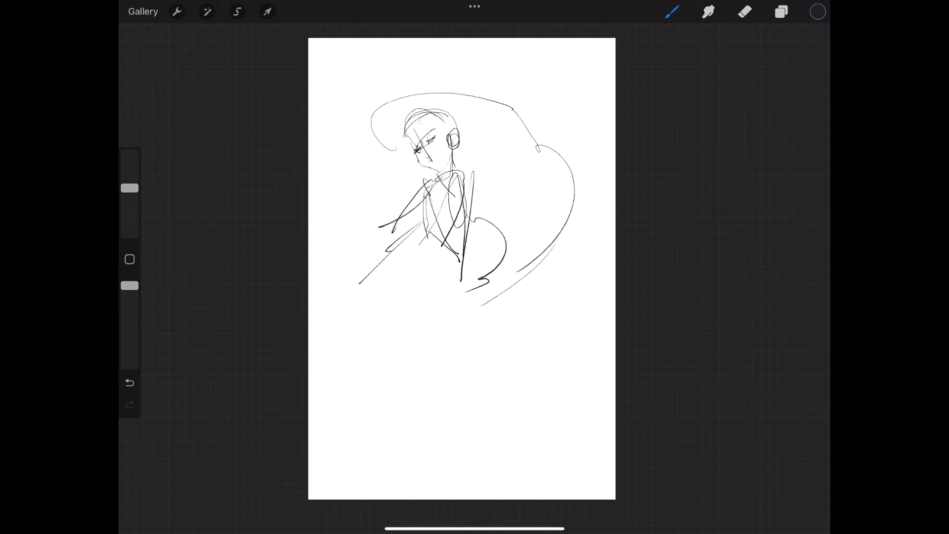
pyautogui.moveTo(437, 213); pyautogui.dragTo(415, 258)
pyautogui.moveTo(408, 258); pyautogui.dragTo(464, 267)
# Step: Sketch the long leg strokes and knee reaching down to the feet
pyautogui.moveTo(469, 256); pyautogui.dragTo(458, 317)
pyautogui.moveTo(440, 273)
pyautogui.mouseDown()
pyautogui.moveTo(464, 270)
pyautogui.moveTo(436, 282)
pyautogui.moveTo(432, 371)
pyautogui.moveTo(432, 324)
pyautogui.moveTo(388, 397)
pyautogui.mouseUp()
pyautogui.moveTo(433, 285); pyautogui.dragTo(394, 445)
pyautogui.moveTo(424, 354)
pyautogui.mouseDown()
pyautogui.moveTo(372, 449)
pyautogui.moveTo(390, 458)
pyautogui.moveTo(340, 463)
pyautogui.moveTo(353, 487)
pyautogui.mouseUp()
# Step: Shift the sketch up and right, then draw diagonal leg lines at lower left
pyautogui.click(267, 11)
pyautogui.moveTo(465, 267); pyautogui.dragTo(487, 242)
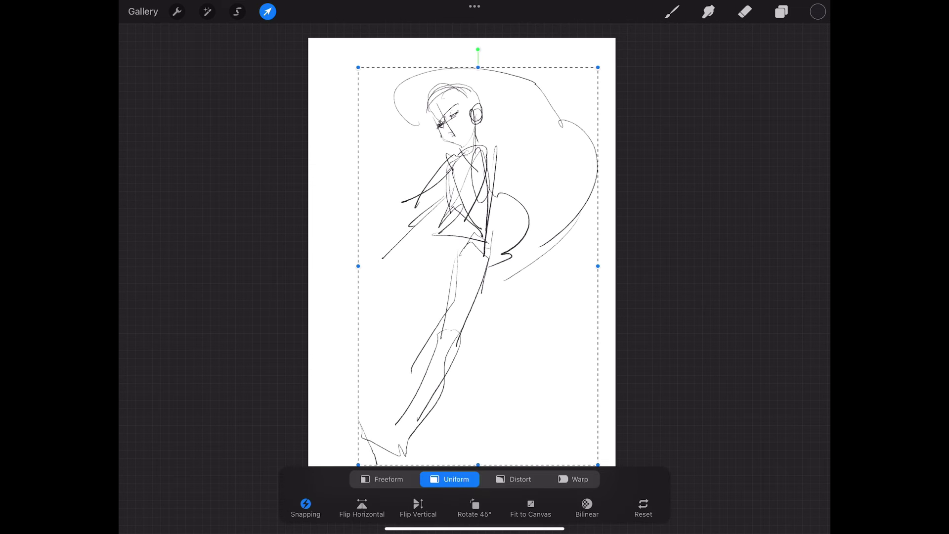
pyautogui.click(671, 11)
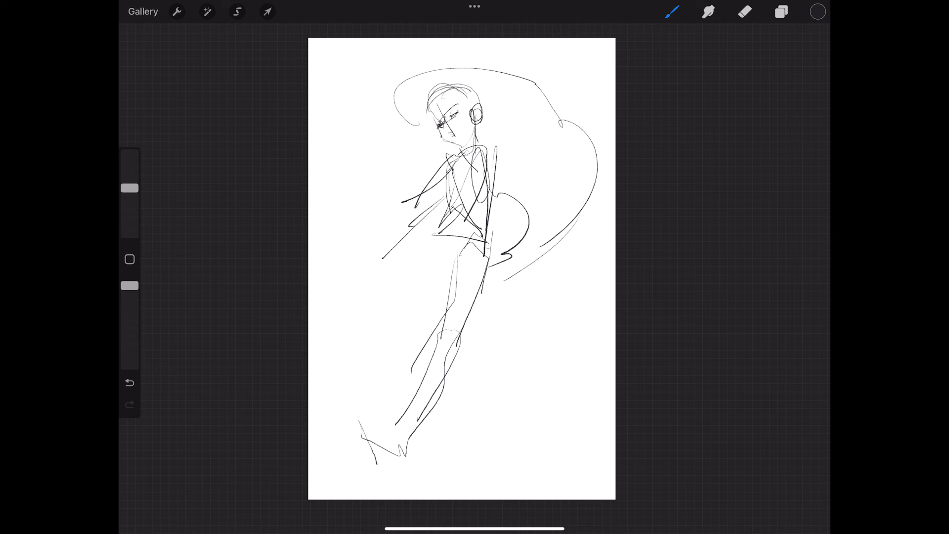
pyautogui.moveTo(443, 228); pyautogui.dragTo(403, 279)
pyautogui.moveTo(457, 264); pyautogui.dragTo(390, 318)
pyautogui.moveTo(414, 271)
pyautogui.mouseDown()
pyautogui.moveTo(379, 302)
pyautogui.moveTo(379, 290)
pyautogui.moveTo(462, 341)
pyautogui.mouseUp()
pyautogui.moveTo(383, 293); pyautogui.dragTo(345, 330)
pyautogui.moveTo(403, 305); pyautogui.dragTo(342, 361)
pyautogui.moveTo(383, 301)
pyautogui.mouseDown()
pyautogui.moveTo(328, 348)
pyautogui.moveTo(328, 374)
pyautogui.mouseUp()
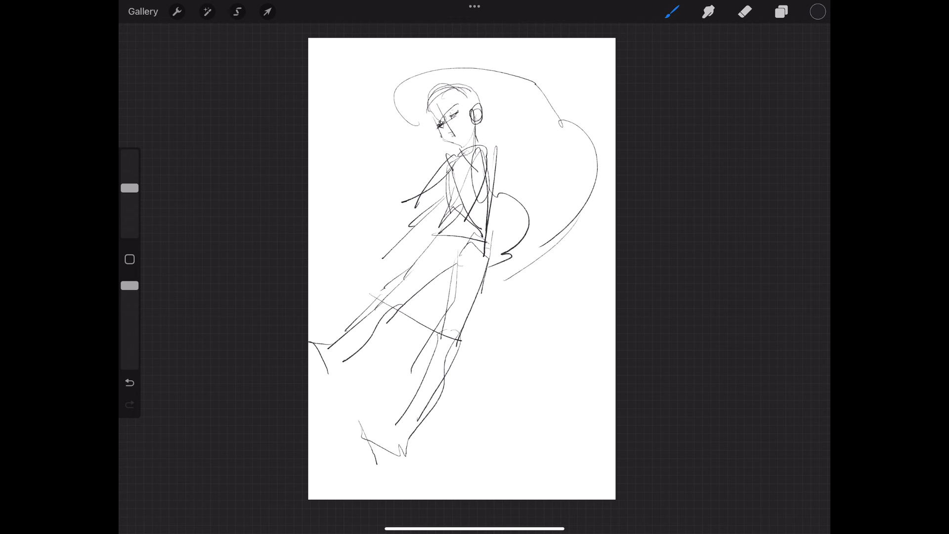
# Step: Nudge the sketch right and slightly up, then sketch shoes on both feet
pyautogui.click(267, 11)
pyautogui.moveTo(444, 247); pyautogui.dragTo(469, 235)
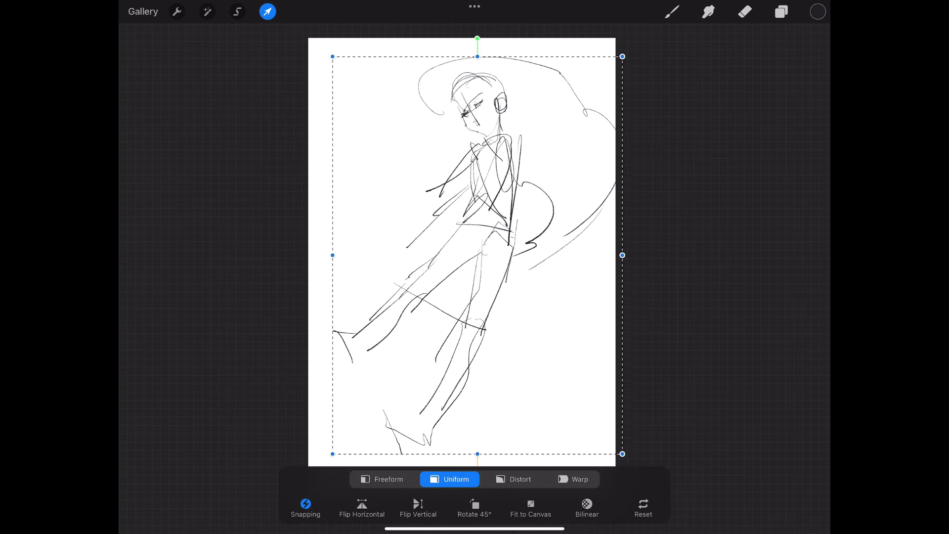
pyautogui.click(672, 12)
pyautogui.moveTo(382, 335); pyautogui.dragTo(344, 366)
pyautogui.moveTo(335, 333)
pyautogui.mouseDown()
pyautogui.moveTo(347, 364)
pyautogui.moveTo(336, 357)
pyautogui.mouseUp()
pyautogui.moveTo(335, 316)
pyautogui.mouseDown()
pyautogui.moveTo(354, 319)
pyautogui.moveTo(355, 334)
pyautogui.mouseUp()
pyautogui.moveTo(424, 407)
pyautogui.mouseDown()
pyautogui.moveTo(410, 418)
pyautogui.moveTo(385, 384)
pyautogui.mouseUp()
pyautogui.moveTo(381, 395); pyautogui.dragTo(397, 459)
# Step: Add a looping stroke across the legs, an upper torso line, jaw and round skull outline
pyautogui.moveTo(421, 428)
pyautogui.mouseDown()
pyautogui.moveTo(393, 463)
pyautogui.moveTo(408, 459)
pyautogui.moveTo(527, 226)
pyautogui.mouseUp()
pyautogui.moveTo(473, 164); pyautogui.dragTo(528, 119)
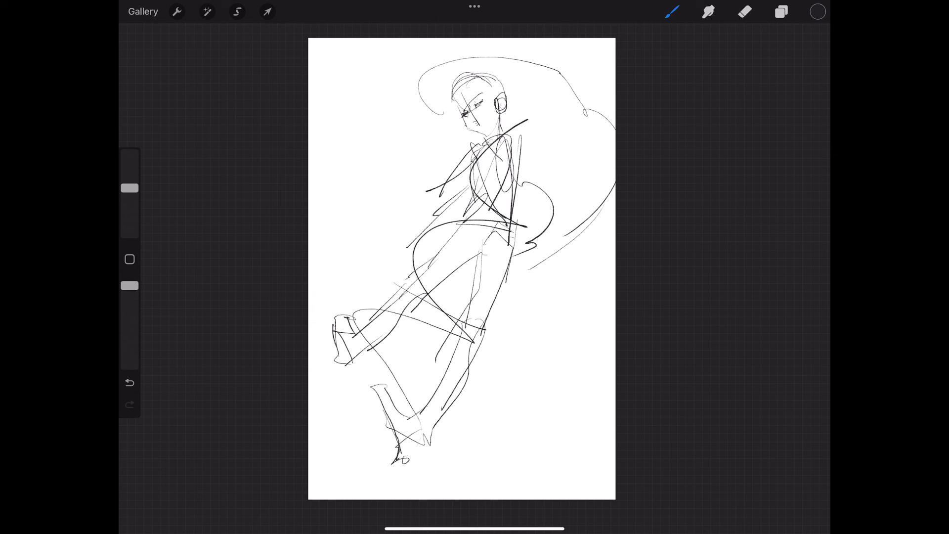
pyautogui.moveTo(474, 83)
pyautogui.mouseDown()
pyautogui.moveTo(444, 125)
pyautogui.moveTo(476, 129)
pyautogui.mouseUp()
pyautogui.moveTo(473, 128)
pyautogui.mouseDown()
pyautogui.moveTo(489, 136)
pyautogui.moveTo(467, 124)
pyautogui.mouseUp()
pyautogui.moveTo(475, 72); pyautogui.dragTo(447, 118)
pyautogui.moveTo(450, 84)
pyautogui.mouseDown()
pyautogui.moveTo(497, 87)
pyautogui.moveTo(470, 116)
pyautogui.moveTo(503, 113)
pyautogui.moveTo(436, 131)
pyautogui.mouseUp()
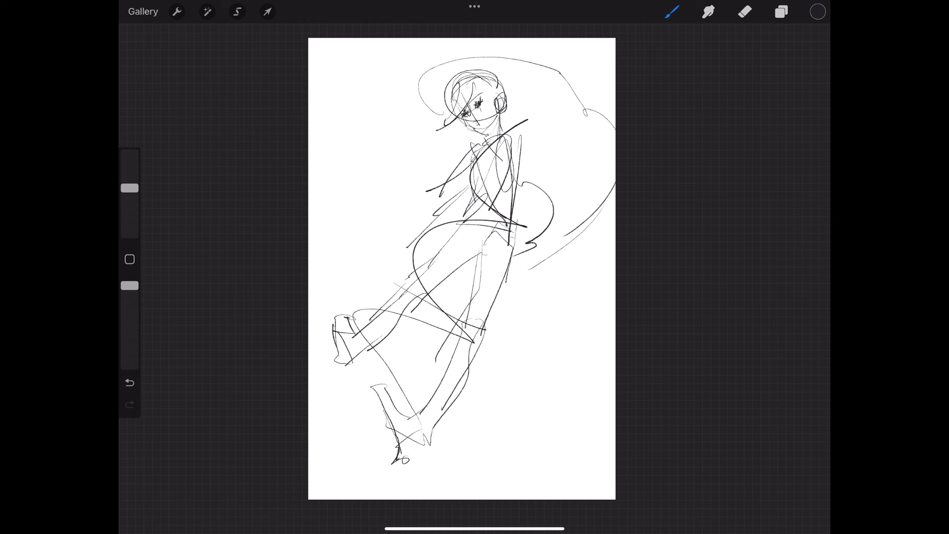
# Step: Add hair strands and arcs around the face and head
pyautogui.moveTo(490, 78)
pyautogui.mouseDown()
pyautogui.moveTo(477, 117)
pyautogui.moveTo(492, 112)
pyautogui.mouseUp()
pyautogui.moveTo(494, 108); pyautogui.dragTo(447, 146)
pyautogui.moveTo(462, 122); pyautogui.dragTo(449, 147)
pyautogui.moveTo(450, 77); pyautogui.dragTo(441, 106)
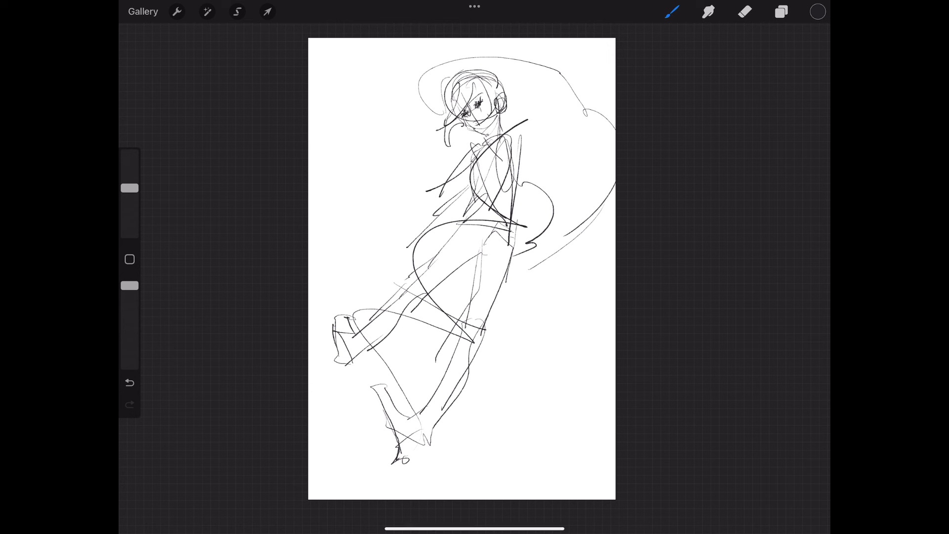
pyautogui.moveTo(480, 58)
pyautogui.mouseDown()
pyautogui.moveTo(482, 74)
pyautogui.moveTo(497, 81)
pyautogui.moveTo(431, 55)
pyautogui.moveTo(421, 126)
pyautogui.mouseUp()
# Step: Sweep large swirling arcs around the head and left of the torso
pyautogui.moveTo(488, 66)
pyautogui.mouseDown()
pyautogui.moveTo(475, 81)
pyautogui.moveTo(499, 93)
pyautogui.mouseUp()
pyautogui.moveTo(464, 51)
pyautogui.mouseDown()
pyautogui.moveTo(415, 82)
pyautogui.moveTo(406, 137)
pyautogui.mouseUp()
pyautogui.moveTo(445, 87); pyautogui.dragTo(405, 163)
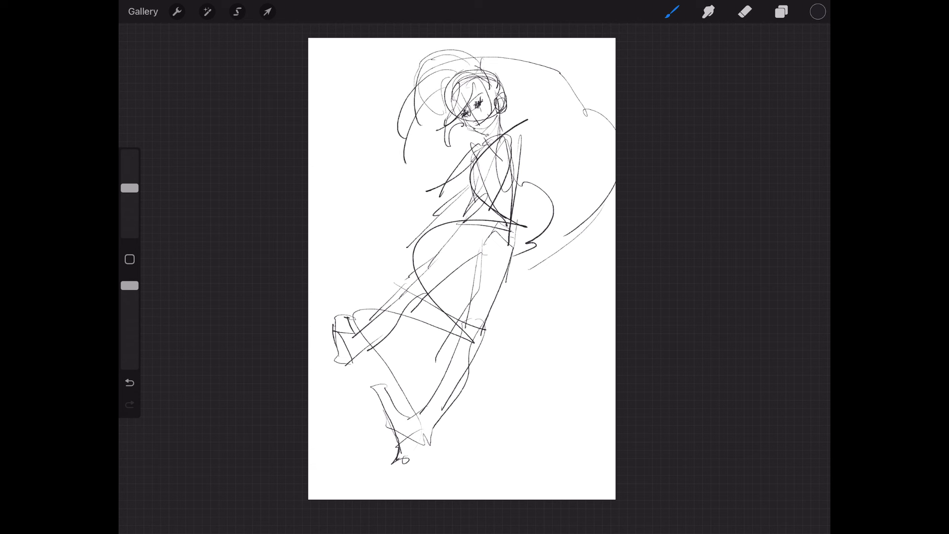
pyautogui.moveTo(423, 109); pyautogui.dragTo(456, 161)
pyautogui.moveTo(405, 128)
pyautogui.mouseDown()
pyautogui.moveTo(450, 189)
pyautogui.moveTo(420, 279)
pyautogui.mouseUp()
pyautogui.moveTo(402, 101)
pyautogui.mouseDown()
pyautogui.moveTo(430, 200)
pyautogui.moveTo(374, 272)
pyautogui.mouseUp()
# Step: Add long looping swirls around the hips and lower torso
pyautogui.moveTo(434, 217)
pyautogui.mouseDown()
pyautogui.moveTo(410, 302)
pyautogui.moveTo(514, 334)
pyautogui.moveTo(539, 319)
pyautogui.mouseUp()
pyautogui.moveTo(482, 307); pyautogui.dragTo(558, 316)
pyautogui.moveTo(401, 284); pyautogui.dragTo(470, 267)
pyautogui.moveTo(415, 312)
pyautogui.mouseDown()
pyautogui.moveTo(506, 262)
pyautogui.moveTo(564, 287)
pyautogui.moveTo(528, 326)
pyautogui.mouseUp()
pyautogui.moveTo(376, 233); pyautogui.dragTo(395, 278)
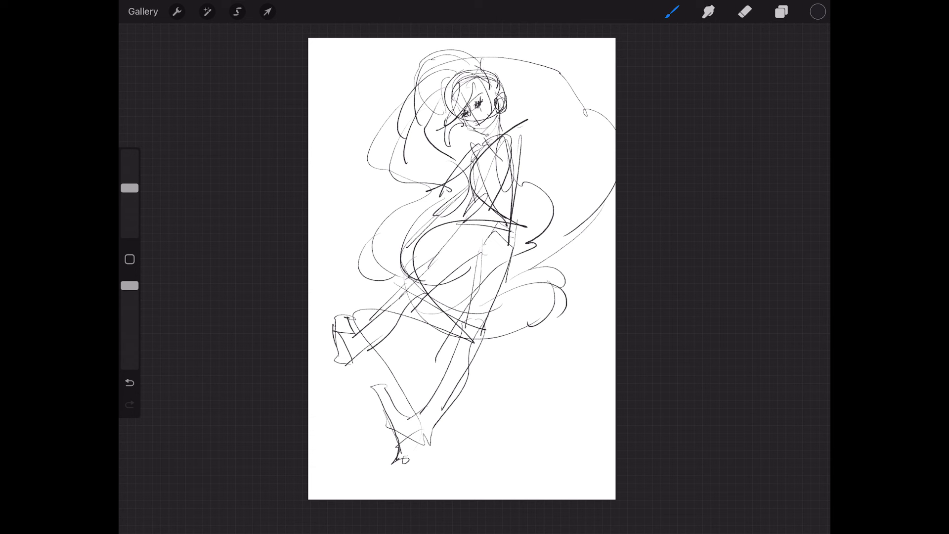
# Step: Darken the neck and draw dark lines down the chest, undoing the last stroke
pyautogui.moveTo(507, 115)
pyautogui.mouseDown()
pyautogui.moveTo(499, 137)
pyautogui.moveTo(482, 139)
pyautogui.moveTo(484, 102)
pyautogui.moveTo(473, 111)
pyautogui.moveTo(502, 140)
pyautogui.mouseUp()
pyautogui.moveTo(500, 128); pyautogui.dragTo(478, 251)
pyautogui.moveTo(510, 152); pyautogui.dragTo(466, 270)
pyautogui.moveTo(474, 168); pyautogui.dragTo(472, 274)
pyautogui.click(130, 381)
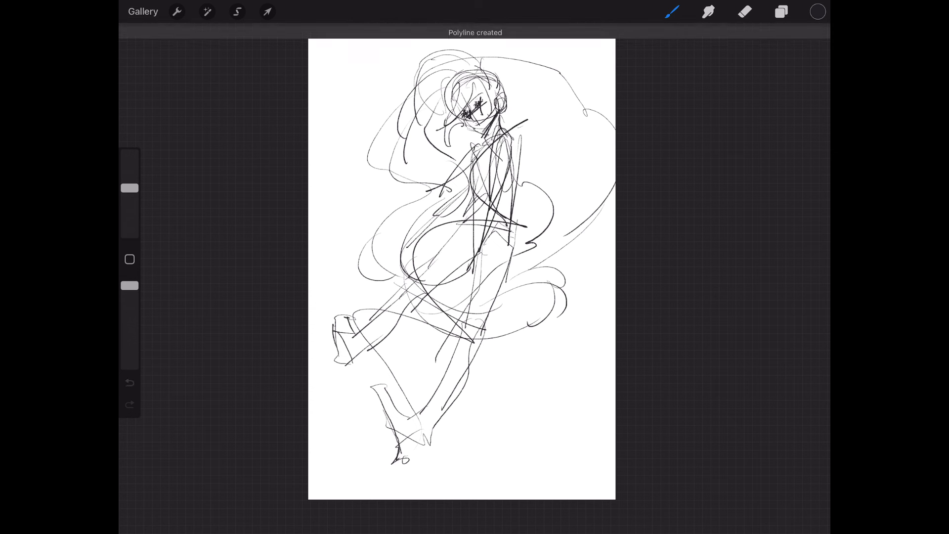
# Step: Redraw the vertical torso line and add diagonal and hooked strokes on the torso
pyautogui.moveTo(465, 150); pyautogui.dragTo(462, 250)
pyautogui.moveTo(487, 191)
pyautogui.mouseDown()
pyautogui.moveTo(524, 172)
pyautogui.moveTo(509, 201)
pyautogui.mouseUp()
pyautogui.moveTo(499, 207); pyautogui.dragTo(541, 198)
pyautogui.moveTo(464, 157); pyautogui.dragTo(446, 269)
pyautogui.moveTo(473, 203); pyautogui.dragTo(446, 269)
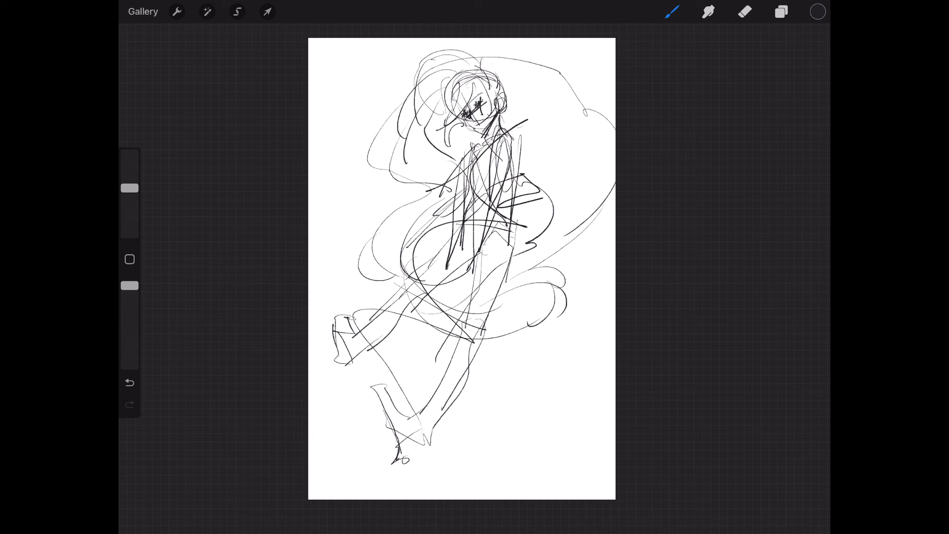
# Step: Build up dark hatching on the lower torso and line the left leg
pyautogui.moveTo(486, 242); pyautogui.dragTo(467, 247)
pyautogui.moveTo(493, 200); pyautogui.dragTo(454, 285)
pyautogui.moveTo(457, 253); pyautogui.dragTo(451, 285)
pyautogui.moveTo(438, 242); pyautogui.dragTo(446, 271)
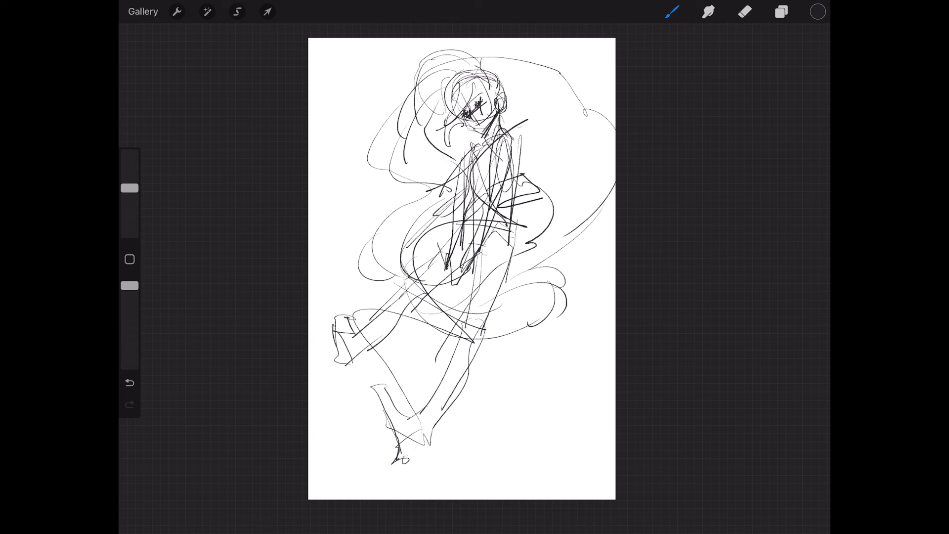
pyautogui.moveTo(465, 216)
pyautogui.mouseDown()
pyautogui.moveTo(502, 216)
pyautogui.moveTo(438, 231)
pyautogui.moveTo(498, 253)
pyautogui.moveTo(520, 249)
pyautogui.moveTo(478, 269)
pyautogui.moveTo(487, 244)
pyautogui.mouseUp()
pyautogui.moveTo(327, 342); pyautogui.dragTo(378, 419)
pyautogui.moveTo(353, 281); pyautogui.dragTo(322, 312)
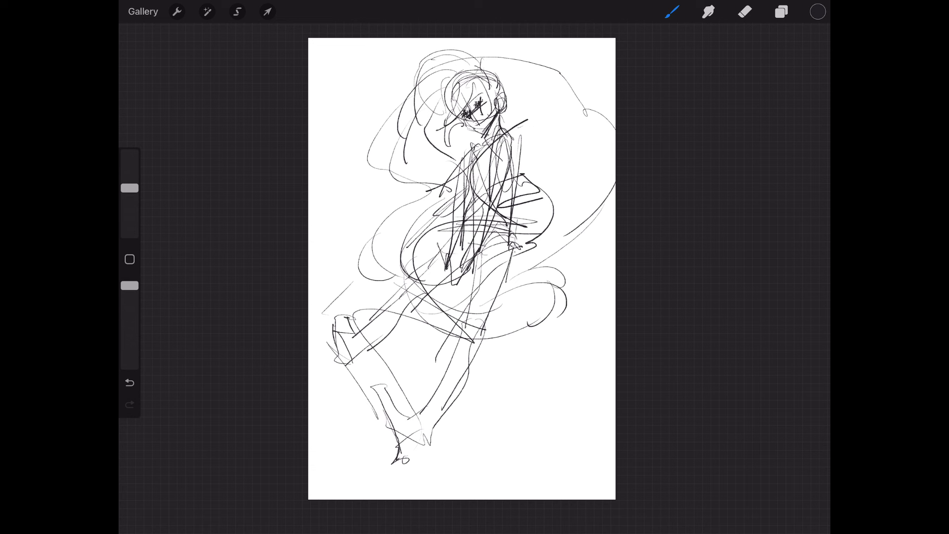
# Step: Draw flowing curves right of the head and torso plus a swirl loop at left
pyautogui.moveTo(486, 65)
pyautogui.mouseDown()
pyautogui.moveTo(500, 88)
pyautogui.moveTo(491, 100)
pyautogui.mouseUp()
pyautogui.moveTo(430, 112); pyautogui.dragTo(413, 204)
pyautogui.moveTo(512, 99); pyautogui.dragTo(580, 159)
pyautogui.moveTo(509, 132)
pyautogui.mouseDown()
pyautogui.moveTo(576, 186)
pyautogui.moveTo(530, 252)
pyautogui.mouseUp()
pyautogui.moveTo(529, 154); pyautogui.dragTo(553, 192)
pyautogui.moveTo(525, 110); pyautogui.dragTo(581, 287)
pyautogui.moveTo(515, 117); pyautogui.dragTo(588, 259)
# Step: Sweep curves across the lower area and add faint strokes left of the figure
pyautogui.moveTo(527, 202); pyautogui.dragTo(615, 265)
pyautogui.moveTo(615, 319); pyautogui.dragTo(492, 367)
pyautogui.moveTo(428, 141)
pyautogui.mouseDown()
pyautogui.moveTo(374, 214)
pyautogui.moveTo(368, 275)
pyautogui.mouseUp()
pyautogui.moveTo(381, 223)
pyautogui.mouseDown()
pyautogui.moveTo(348, 352)
pyautogui.moveTo(443, 311)
pyautogui.mouseUp()
pyautogui.moveTo(499, 369)
pyautogui.mouseDown()
pyautogui.moveTo(598, 346)
pyautogui.moveTo(569, 359)
pyautogui.mouseUp()
pyautogui.moveTo(406, 267); pyautogui.dragTo(360, 275)
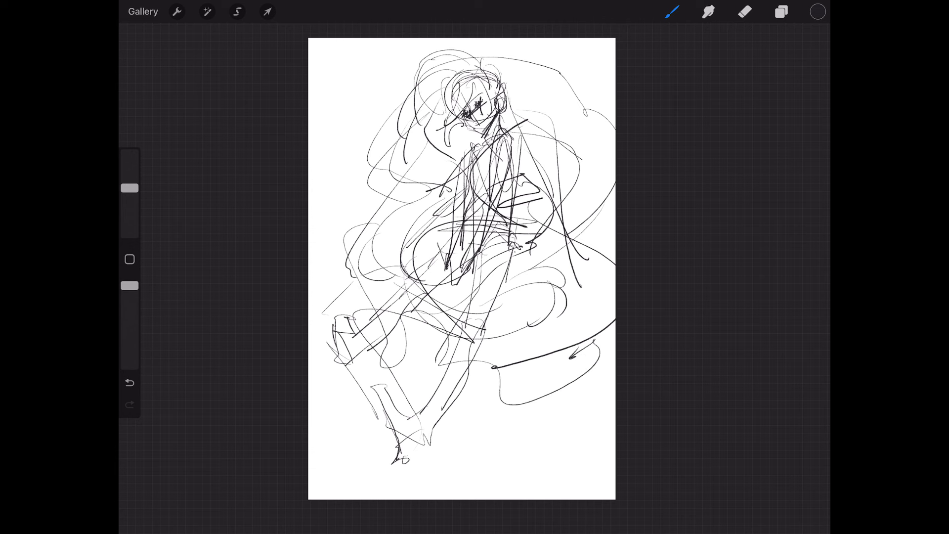
# Step: Scale the whole sketch down and rotate it a few degrees clockwise
pyautogui.press('v')
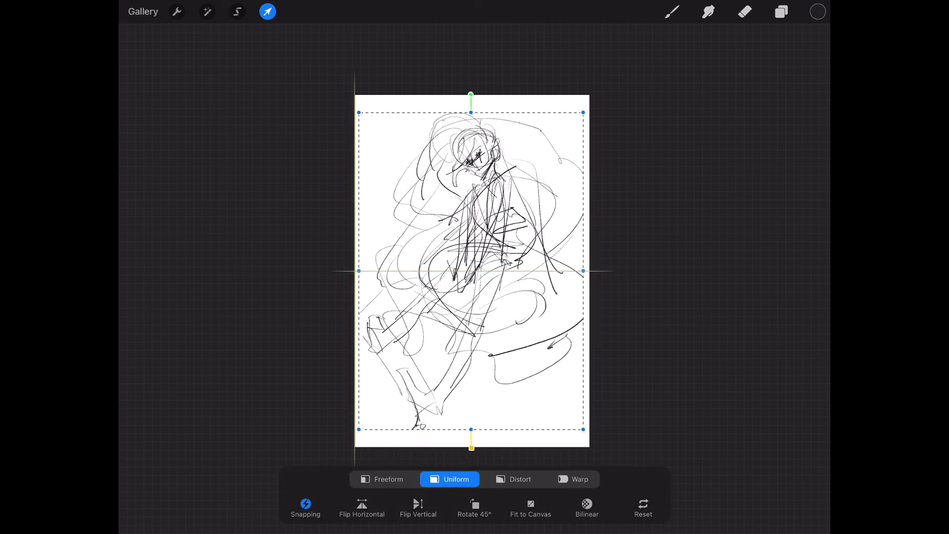
pyautogui.moveTo(470, 94); pyautogui.dragTo(487, 90)
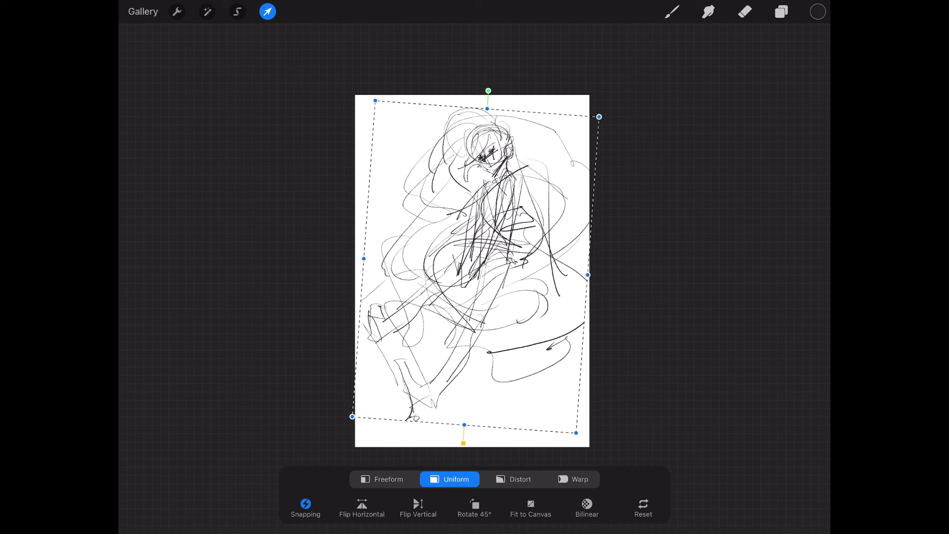
pyautogui.press('b')
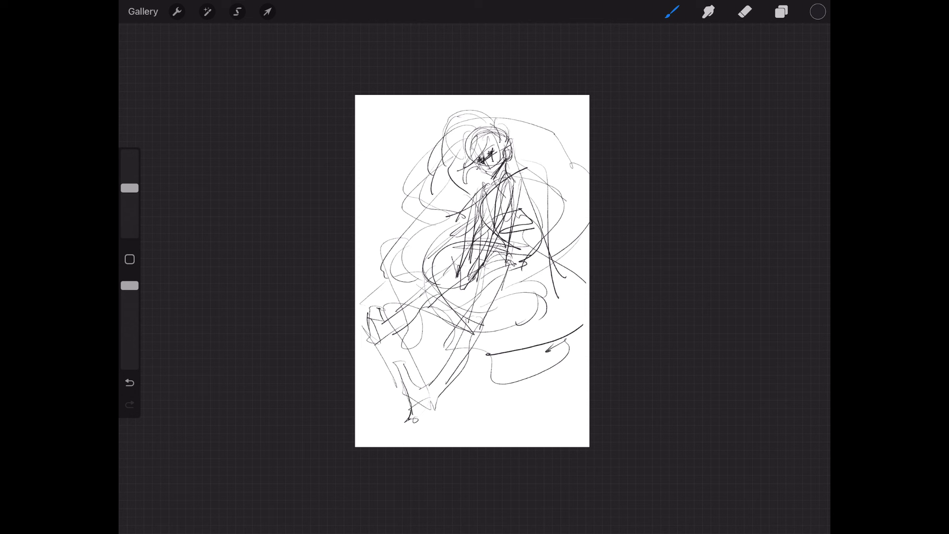
# Step: Darken the outline of the shoulders and the figure's left arm
pyautogui.moveTo(513, 170)
pyautogui.mouseDown()
pyautogui.moveTo(531, 154)
pyautogui.moveTo(509, 200)
pyautogui.moveTo(427, 207)
pyautogui.mouseUp()
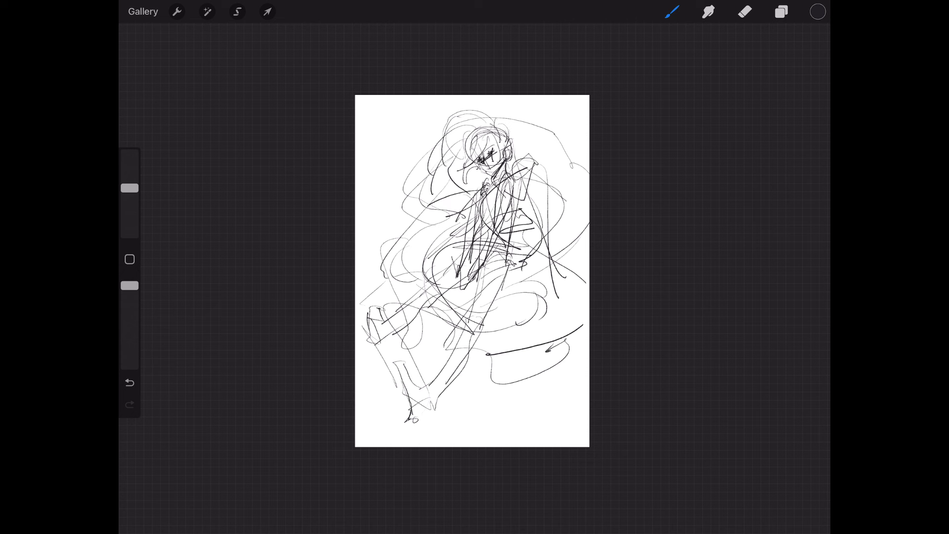
pyautogui.moveTo(485, 193)
pyautogui.mouseDown()
pyautogui.moveTo(441, 211)
pyautogui.moveTo(450, 204)
pyautogui.moveTo(422, 203)
pyautogui.mouseUp()
pyautogui.moveTo(439, 202); pyautogui.dragTo(426, 208)
pyautogui.moveTo(499, 198); pyautogui.dragTo(528, 191)
# Step: Add dark defining strokes across the torso and right arm
pyautogui.moveTo(526, 203)
pyautogui.mouseDown()
pyautogui.moveTo(502, 223)
pyautogui.moveTo(468, 219)
pyautogui.mouseUp()
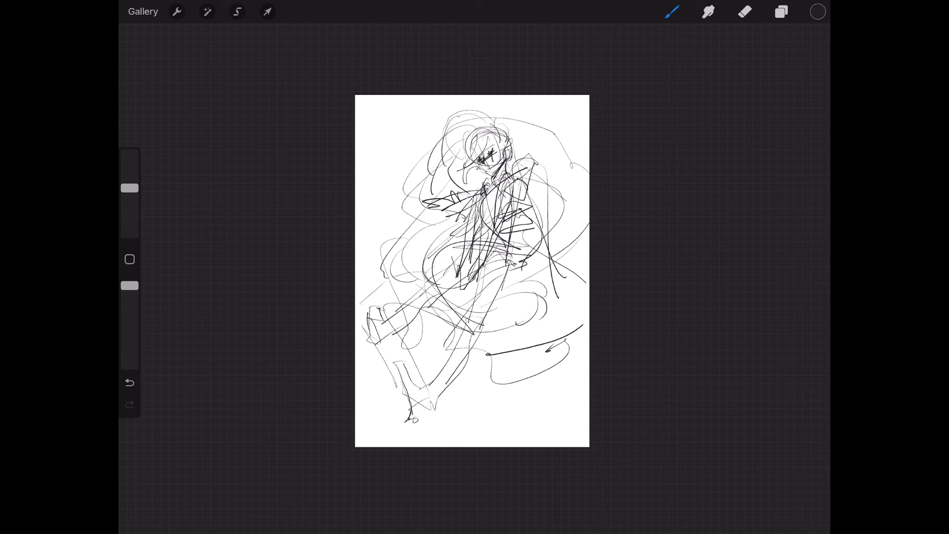
pyautogui.moveTo(533, 208)
pyautogui.mouseDown()
pyautogui.moveTo(507, 221)
pyautogui.moveTo(555, 218)
pyautogui.mouseUp()
pyautogui.moveTo(492, 217); pyautogui.dragTo(465, 247)
pyautogui.moveTo(540, 229); pyautogui.dragTo(527, 242)
pyautogui.moveTo(541, 210)
pyautogui.mouseDown()
pyautogui.moveTo(531, 226)
pyautogui.moveTo(546, 226)
pyautogui.moveTo(497, 249)
pyautogui.moveTo(514, 247)
pyautogui.moveTo(474, 302)
pyautogui.mouseUp()
# Step: Define the lower torso and lower legs with dark lines and a zigzag
pyautogui.moveTo(518, 247)
pyautogui.mouseDown()
pyautogui.moveTo(501, 262)
pyautogui.moveTo(497, 244)
pyautogui.mouseUp()
pyautogui.moveTo(521, 249)
pyautogui.mouseDown()
pyautogui.moveTo(495, 303)
pyautogui.moveTo(481, 306)
pyautogui.moveTo(488, 299)
pyautogui.moveTo(478, 331)
pyautogui.mouseUp()
pyautogui.moveTo(479, 295); pyautogui.dragTo(456, 378)
pyautogui.moveTo(464, 328)
pyautogui.mouseDown()
pyautogui.moveTo(440, 388)
pyautogui.moveTo(442, 378)
pyautogui.mouseUp()
pyautogui.moveTo(445, 366); pyautogui.dragTo(435, 409)
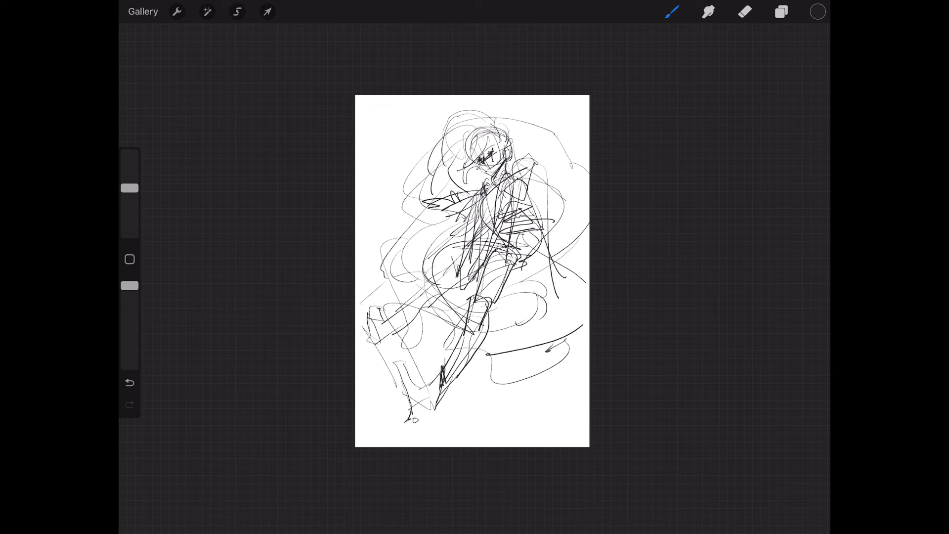
pyautogui.moveTo(429, 359); pyautogui.dragTo(434, 373)
# Step: Outline the boot, undo a hip hatch, and add diagonal strokes on the lower-left leg
pyautogui.moveTo(417, 405)
pyautogui.mouseDown()
pyautogui.moveTo(411, 340)
pyautogui.moveTo(433, 342)
pyautogui.moveTo(438, 371)
pyautogui.moveTo(420, 364)
pyautogui.moveTo(424, 406)
pyautogui.moveTo(433, 414)
pyautogui.moveTo(438, 402)
pyautogui.mouseUp()
pyautogui.moveTo(420, 349); pyautogui.dragTo(421, 412)
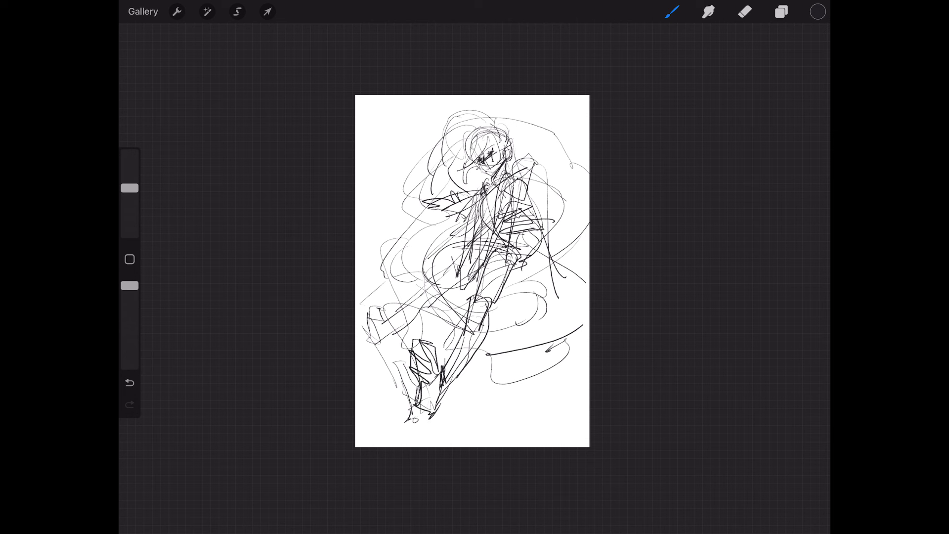
pyautogui.moveTo(424, 305)
pyautogui.mouseDown()
pyautogui.moveTo(478, 268)
pyautogui.moveTo(442, 294)
pyautogui.mouseUp()
pyautogui.moveTo(462, 247)
pyautogui.mouseDown()
pyautogui.moveTo(427, 290)
pyautogui.moveTo(451, 285)
pyautogui.moveTo(382, 321)
pyautogui.mouseUp()
pyautogui.click(129, 382)
pyautogui.moveTo(429, 282); pyautogui.dragTo(386, 323)
pyautogui.moveTo(440, 292)
pyautogui.mouseDown()
pyautogui.moveTo(380, 341)
pyautogui.moveTo(356, 328)
pyautogui.mouseUp()
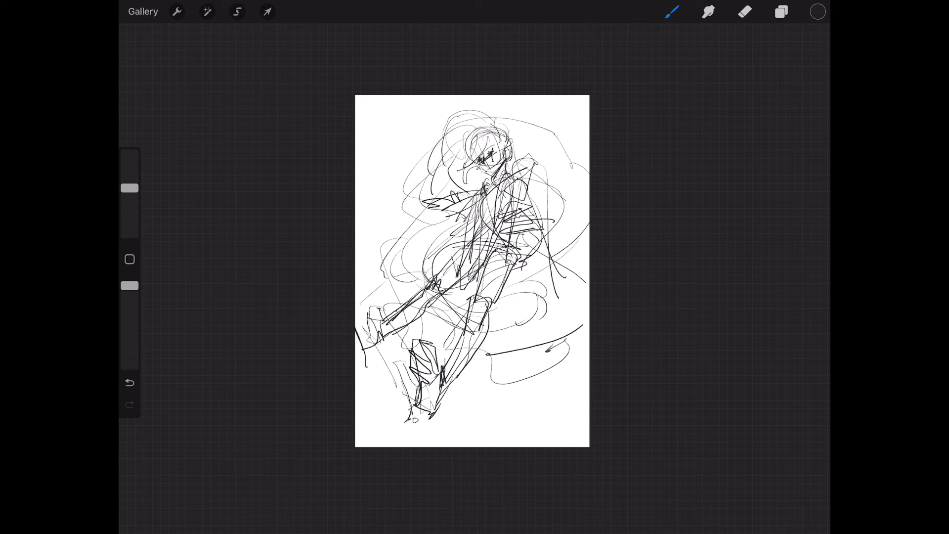
# Step: Nudge the sketch slightly right, then redraw the leg and foot at the page's left edge
pyautogui.press('v')
pyautogui.moveTo(474, 266); pyautogui.dragTo(487, 269)
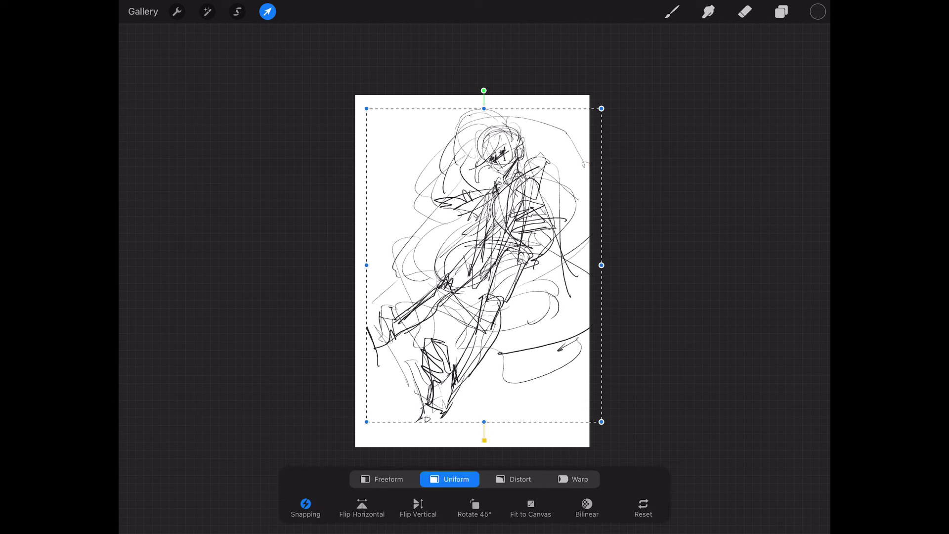
pyautogui.press('b')
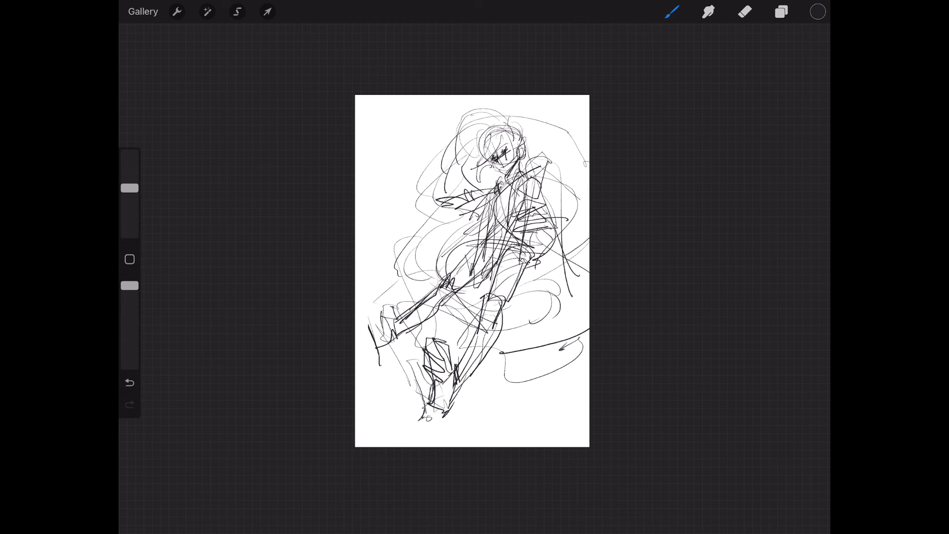
pyautogui.hotkey('ctrl', 'z')
pyautogui.moveTo(388, 304)
pyautogui.mouseDown()
pyautogui.moveTo(356, 305)
pyautogui.moveTo(376, 343)
pyautogui.moveTo(357, 295)
pyautogui.moveTo(368, 318)
pyautogui.mouseUp()
pyautogui.moveTo(367, 314); pyautogui.dragTo(394, 342)
pyautogui.moveTo(364, 307); pyautogui.dragTo(385, 295)
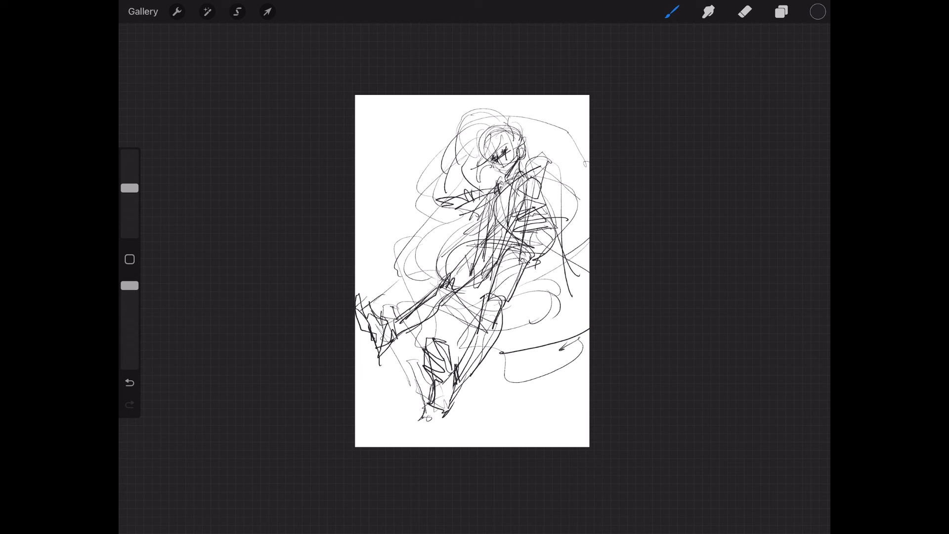
# Step: Sketch loose swirl loops around the hair and figure, plus a long curve below the legs
pyautogui.moveTo(514, 129)
pyautogui.mouseDown()
pyautogui.moveTo(549, 116)
pyautogui.moveTo(556, 125)
pyautogui.mouseUp()
pyautogui.moveTo(505, 147)
pyautogui.mouseDown()
pyautogui.moveTo(562, 161)
pyautogui.moveTo(563, 184)
pyautogui.mouseUp()
pyautogui.moveTo(532, 143)
pyautogui.mouseDown()
pyautogui.moveTo(563, 228)
pyautogui.moveTo(541, 307)
pyautogui.mouseUp()
pyautogui.moveTo(459, 157)
pyautogui.mouseDown()
pyautogui.moveTo(397, 195)
pyautogui.moveTo(401, 170)
pyautogui.moveTo(464, 120)
pyautogui.moveTo(380, 240)
pyautogui.mouseUp()
pyautogui.moveTo(524, 158); pyautogui.dragTo(588, 297)
pyautogui.moveTo(588, 297); pyautogui.dragTo(504, 378)
pyautogui.moveTo(361, 272); pyautogui.dragTo(412, 269)
pyautogui.moveTo(364, 310)
pyautogui.mouseDown()
pyautogui.moveTo(530, 401)
pyautogui.moveTo(564, 381)
pyautogui.mouseUp()
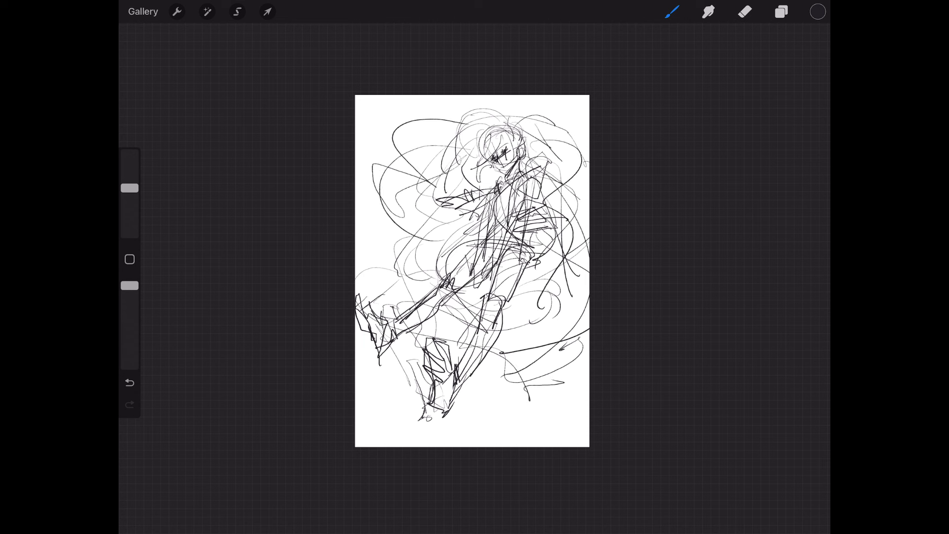
pyautogui.moveTo(506, 309)
pyautogui.mouseDown()
pyautogui.moveTo(553, 349)
pyautogui.moveTo(530, 361)
pyautogui.moveTo(561, 302)
pyautogui.moveTo(492, 350)
pyautogui.mouseUp()
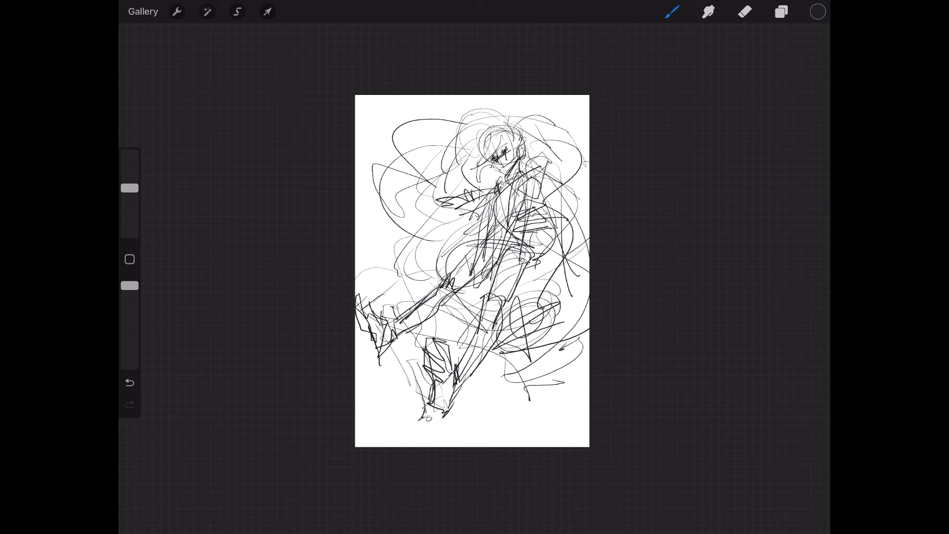
# Step: Sketch a hand left of the figure, marks at upper left, and sweeping strokes along the bottom
pyautogui.moveTo(410, 262)
pyautogui.mouseDown()
pyautogui.moveTo(391, 210)
pyautogui.moveTo(421, 266)
pyautogui.mouseUp()
pyautogui.moveTo(385, 234)
pyautogui.mouseDown()
pyautogui.moveTo(415, 279)
pyautogui.moveTo(432, 272)
pyautogui.mouseUp()
pyautogui.moveTo(395, 218); pyautogui.dragTo(441, 232)
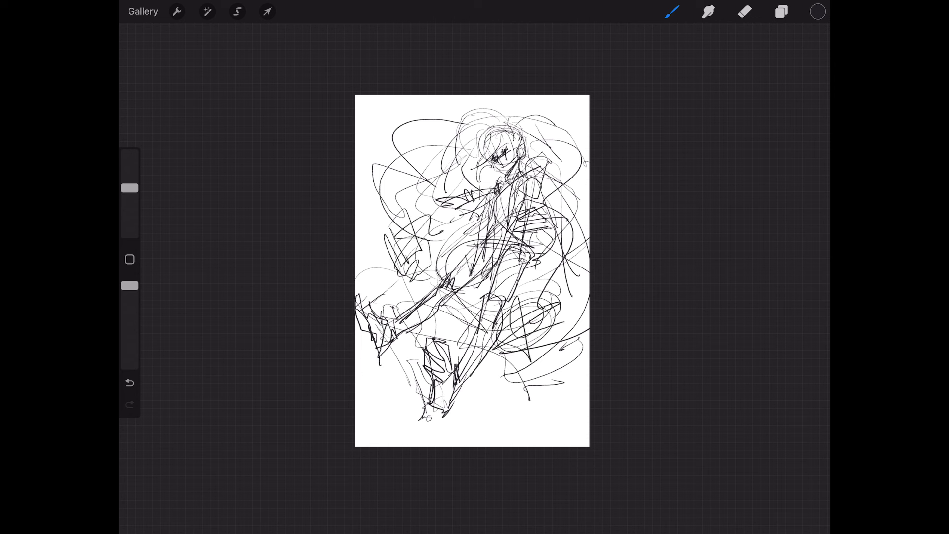
pyautogui.moveTo(409, 172); pyautogui.dragTo(400, 186)
pyautogui.moveTo(396, 135)
pyautogui.mouseDown()
pyautogui.moveTo(425, 198)
pyautogui.moveTo(410, 203)
pyautogui.mouseUp()
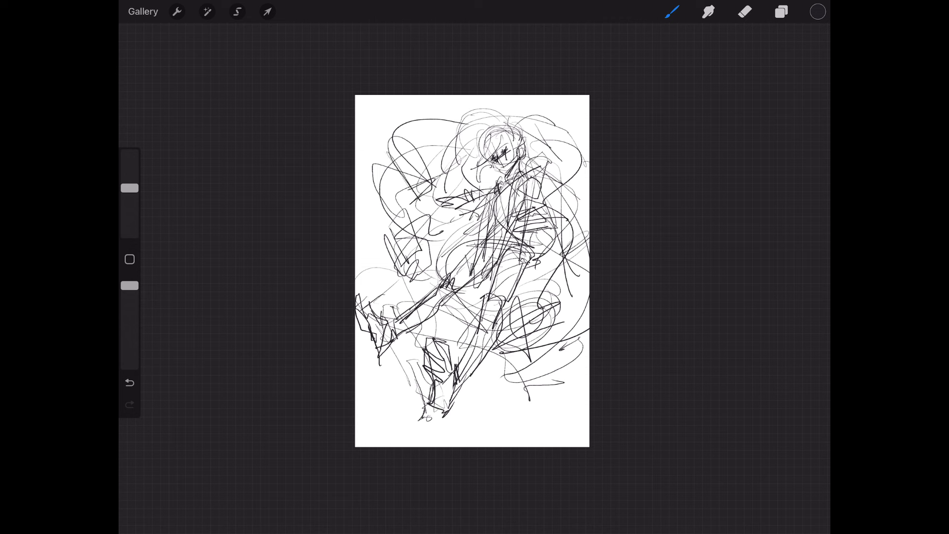
pyautogui.moveTo(487, 379)
pyautogui.mouseDown()
pyautogui.moveTo(524, 420)
pyautogui.moveTo(442, 435)
pyautogui.mouseUp()
pyautogui.moveTo(380, 410); pyautogui.dragTo(393, 402)
# Step: Scale the whole sketch down slightly with Transform, then move it down the page
pyautogui.click(268, 12)
pyautogui.moveTo(589, 95); pyautogui.dragTo(583, 116)
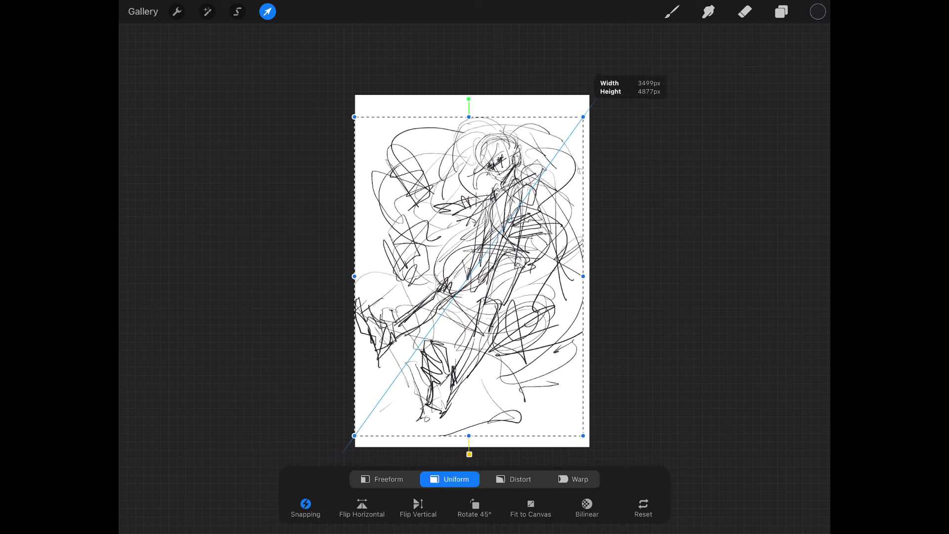
pyautogui.moveTo(468, 276); pyautogui.dragTo(474, 273)
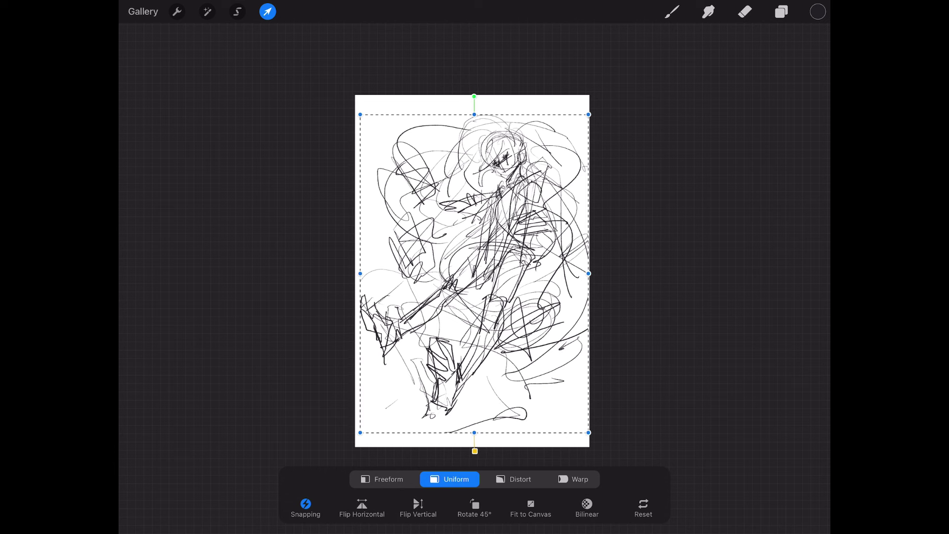
pyautogui.press('b')
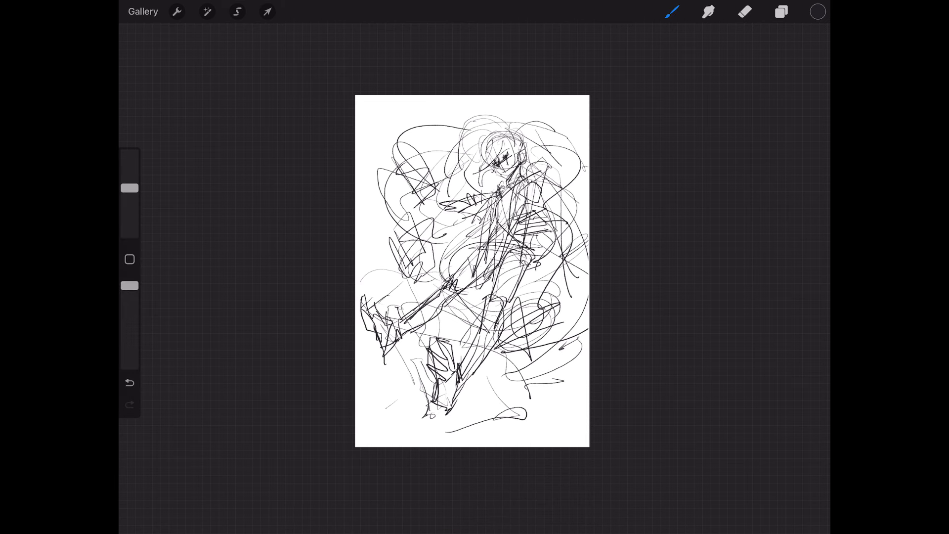
pyautogui.click(268, 12)
pyautogui.moveTo(472, 271); pyautogui.dragTo(473, 296)
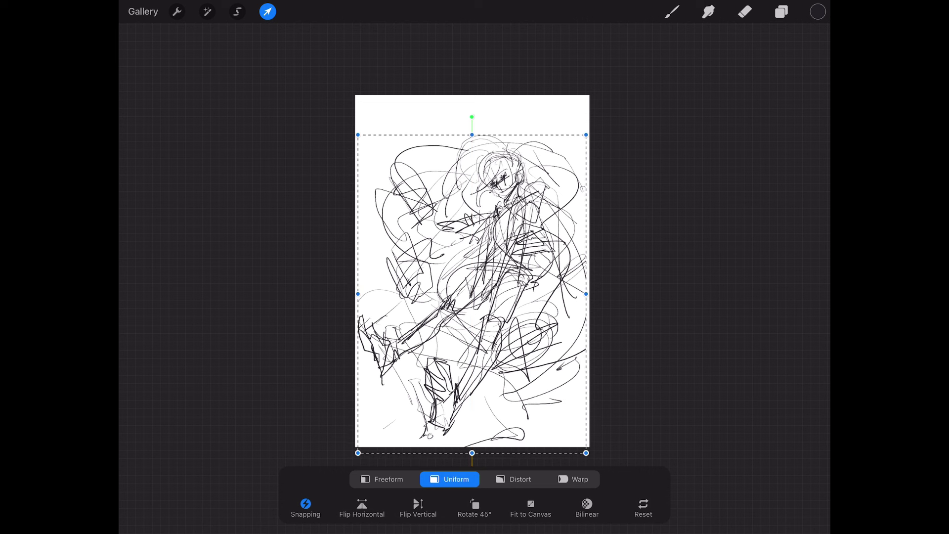
pyautogui.click(671, 12)
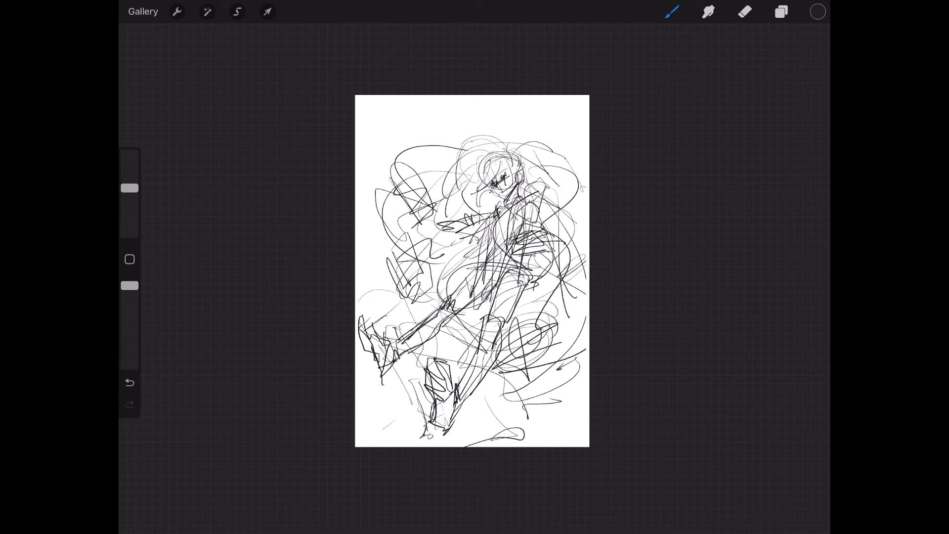
# Step: Add torso strokes, the left side of the face, and hatching across the chest
pyautogui.moveTo(450, 262); pyautogui.dragTo(497, 208)
pyautogui.moveTo(482, 145)
pyautogui.mouseDown()
pyautogui.moveTo(450, 177)
pyautogui.moveTo(481, 198)
pyautogui.moveTo(488, 166)
pyautogui.moveTo(518, 153)
pyautogui.mouseUp()
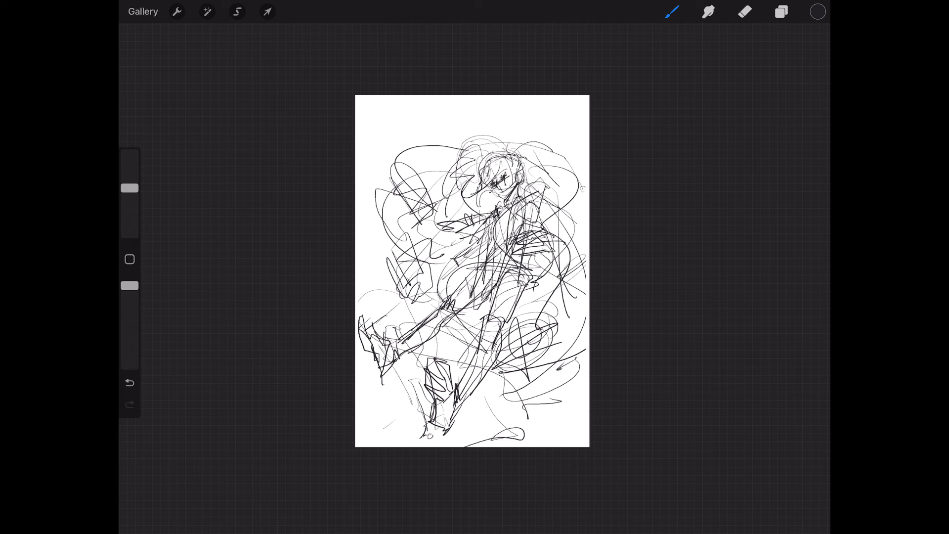
pyautogui.moveTo(536, 243); pyautogui.dragTo(528, 280)
pyautogui.moveTo(538, 262)
pyautogui.mouseDown()
pyautogui.moveTo(502, 274)
pyautogui.moveTo(491, 265)
pyautogui.mouseUp()
pyautogui.moveTo(528, 254); pyautogui.dragTo(469, 270)
pyautogui.moveTo(538, 256)
pyautogui.mouseDown()
pyautogui.moveTo(473, 284)
pyautogui.moveTo(507, 274)
pyautogui.mouseUp()
pyautogui.moveTo(526, 261)
pyautogui.mouseDown()
pyautogui.moveTo(516, 271)
pyautogui.moveTo(527, 278)
pyautogui.mouseUp()
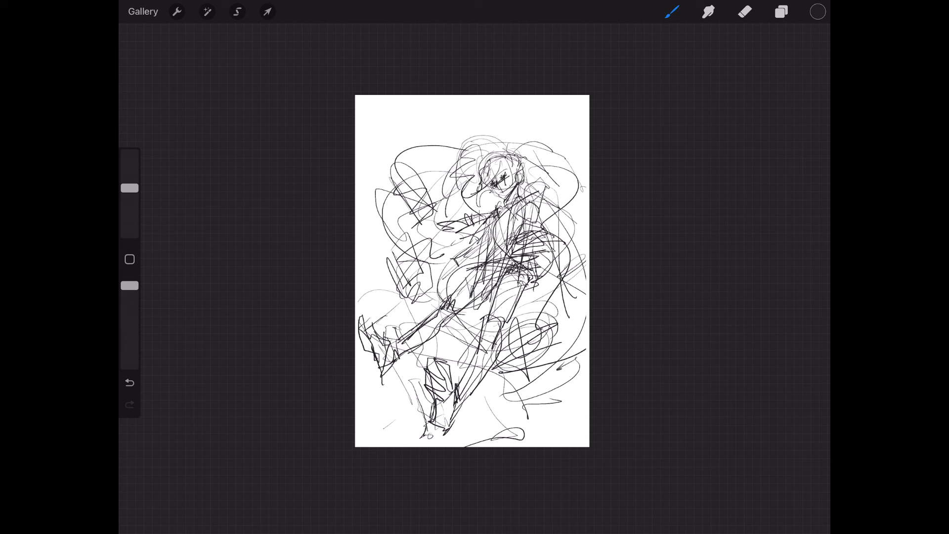
# Step: Draw denser lines across the body and down the figure's right side
pyautogui.moveTo(462, 270)
pyautogui.mouseDown()
pyautogui.moveTo(421, 282)
pyautogui.moveTo(463, 275)
pyautogui.moveTo(482, 295)
pyautogui.moveTo(539, 307)
pyautogui.mouseUp()
pyautogui.moveTo(554, 262)
pyautogui.mouseDown()
pyautogui.moveTo(539, 313)
pyautogui.moveTo(511, 343)
pyautogui.mouseUp()
pyautogui.moveTo(461, 264)
pyautogui.mouseDown()
pyautogui.moveTo(439, 281)
pyautogui.moveTo(436, 328)
pyautogui.mouseUp()
pyautogui.moveTo(500, 284)
pyautogui.mouseDown()
pyautogui.moveTo(527, 276)
pyautogui.moveTo(502, 356)
pyautogui.moveTo(422, 300)
pyautogui.mouseUp()
pyautogui.moveTo(444, 280)
pyautogui.mouseDown()
pyautogui.moveTo(422, 301)
pyautogui.moveTo(492, 251)
pyautogui.mouseUp()
pyautogui.moveTo(451, 257)
pyautogui.mouseDown()
pyautogui.moveTo(525, 232)
pyautogui.moveTo(484, 233)
pyautogui.moveTo(556, 302)
pyautogui.mouseUp()
pyautogui.moveTo(556, 299); pyautogui.dragTo(530, 352)
pyautogui.moveTo(538, 285); pyautogui.dragTo(537, 315)
pyautogui.moveTo(535, 202); pyautogui.dragTo(527, 271)
# Step: Refine the shoulder and chest and extend vertical lines down the right side
pyautogui.moveTo(484, 241)
pyautogui.mouseDown()
pyautogui.moveTo(517, 196)
pyautogui.moveTo(514, 221)
pyautogui.moveTo(539, 184)
pyautogui.moveTo(525, 214)
pyautogui.moveTo(517, 204)
pyautogui.moveTo(508, 242)
pyautogui.mouseUp()
pyautogui.moveTo(525, 200); pyautogui.dragTo(498, 259)
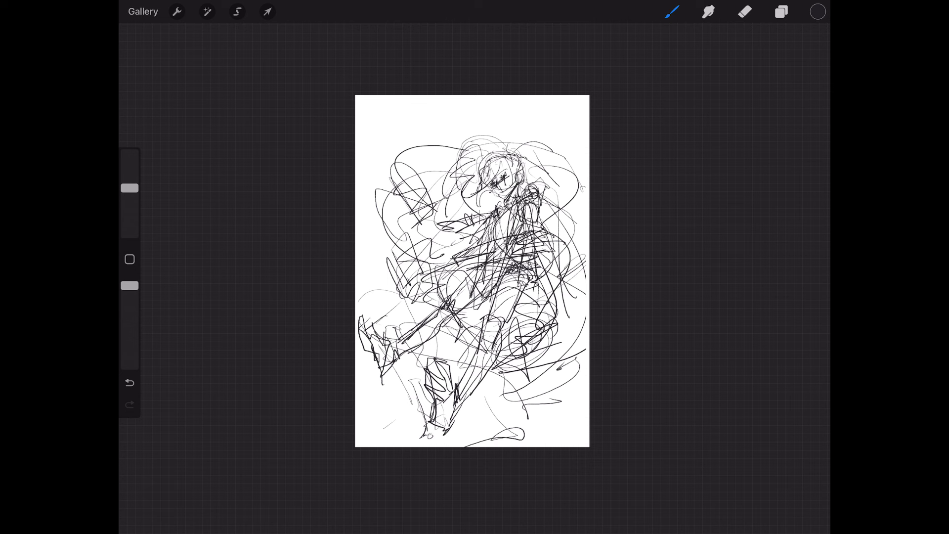
pyautogui.moveTo(543, 196); pyautogui.dragTo(529, 283)
pyautogui.moveTo(542, 211); pyautogui.dragTo(544, 289)
pyautogui.moveTo(537, 254); pyautogui.dragTo(532, 312)
pyautogui.moveTo(538, 287); pyautogui.dragTo(531, 330)
pyautogui.moveTo(542, 307); pyautogui.dragTo(523, 350)
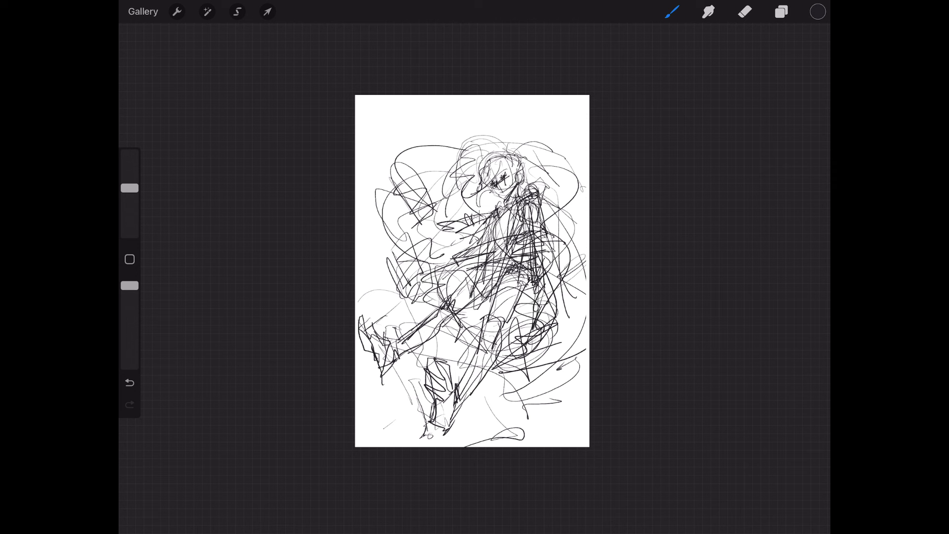
# Step: Add thin lines at lower right, centre-left and the figure's centre, with a small loop
pyautogui.moveTo(538, 287); pyautogui.dragTo(514, 366)
pyautogui.moveTo(458, 280); pyautogui.dragTo(399, 317)
pyautogui.moveTo(538, 319); pyautogui.dragTo(509, 382)
pyautogui.moveTo(509, 367); pyautogui.dragTo(499, 387)
pyautogui.moveTo(405, 299); pyautogui.dragTo(391, 319)
pyautogui.moveTo(503, 368); pyautogui.dragTo(498, 386)
pyautogui.moveTo(478, 238); pyautogui.dragTo(446, 272)
pyautogui.moveTo(502, 216)
pyautogui.mouseDown()
pyautogui.moveTo(489, 245)
pyautogui.moveTo(499, 239)
pyautogui.mouseUp()
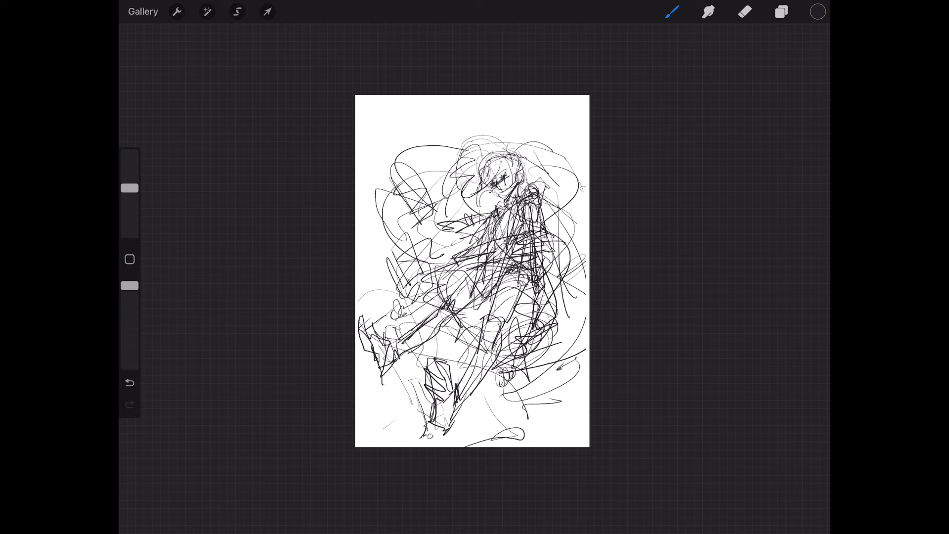
# Step: Sketch hair strokes and a large hair loop above the head
pyautogui.moveTo(504, 142)
pyautogui.mouseDown()
pyautogui.moveTo(520, 138)
pyautogui.moveTo(477, 127)
pyautogui.mouseUp()
pyautogui.moveTo(479, 121)
pyautogui.mouseDown()
pyautogui.moveTo(447, 165)
pyautogui.moveTo(514, 129)
pyautogui.mouseUp()
pyautogui.moveTo(491, 123)
pyautogui.mouseDown()
pyautogui.moveTo(539, 119)
pyautogui.moveTo(476, 153)
pyautogui.mouseUp()
pyautogui.moveTo(474, 150); pyautogui.dragTo(451, 169)
pyautogui.moveTo(483, 119); pyautogui.dragTo(445, 168)
pyautogui.moveTo(480, 123); pyautogui.dragTo(560, 128)
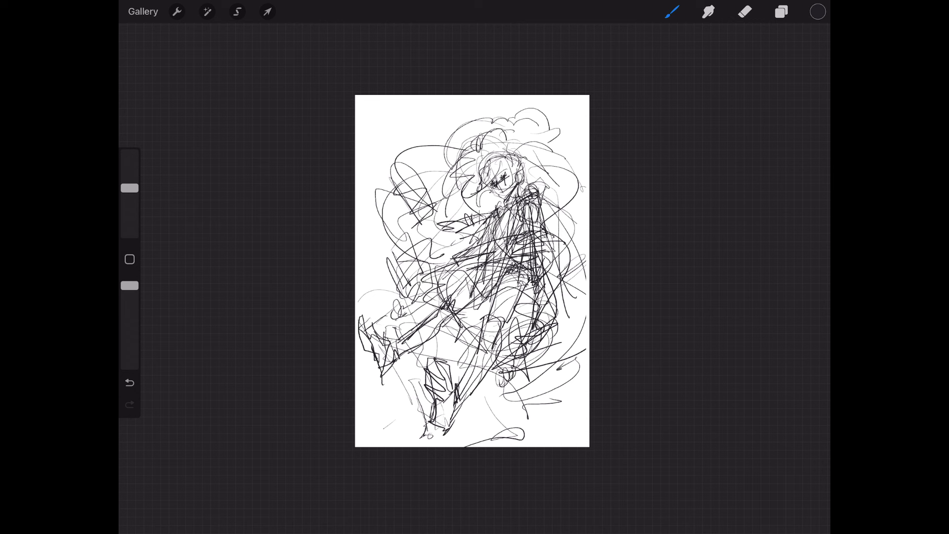
pyautogui.moveTo(529, 117)
pyautogui.mouseDown()
pyautogui.moveTo(536, 147)
pyautogui.moveTo(561, 155)
pyautogui.mouseUp()
pyautogui.moveTo(517, 120)
pyautogui.mouseDown()
pyautogui.moveTo(547, 114)
pyautogui.moveTo(499, 135)
pyautogui.mouseUp()
pyautogui.moveTo(517, 130)
pyautogui.mouseDown()
pyautogui.moveTo(571, 157)
pyautogui.moveTo(558, 116)
pyautogui.moveTo(457, 159)
pyautogui.moveTo(441, 199)
pyautogui.mouseUp()
# Step: Add hair strokes left and right of the head and below it
pyautogui.moveTo(466, 138); pyautogui.dragTo(463, 153)
pyautogui.moveTo(484, 110)
pyautogui.mouseDown()
pyautogui.moveTo(463, 137)
pyautogui.moveTo(506, 118)
pyautogui.moveTo(553, 166)
pyautogui.mouseUp()
pyautogui.moveTo(464, 189); pyautogui.dragTo(486, 204)
pyautogui.moveTo(550, 153); pyautogui.dragTo(576, 177)
pyautogui.moveTo(462, 199); pyautogui.dragTo(504, 209)
pyautogui.moveTo(579, 157)
pyautogui.mouseDown()
pyautogui.moveTo(548, 227)
pyautogui.moveTo(560, 274)
pyautogui.mouseUp()
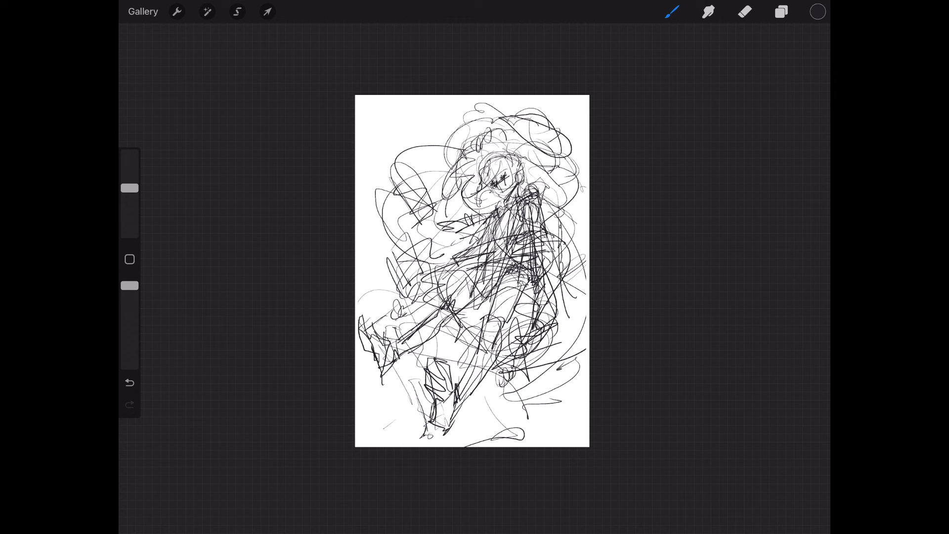
# Step: Add faint head strokes and lines with a small loop at the lower right
pyautogui.moveTo(472, 270); pyautogui.dragTo(464, 263)
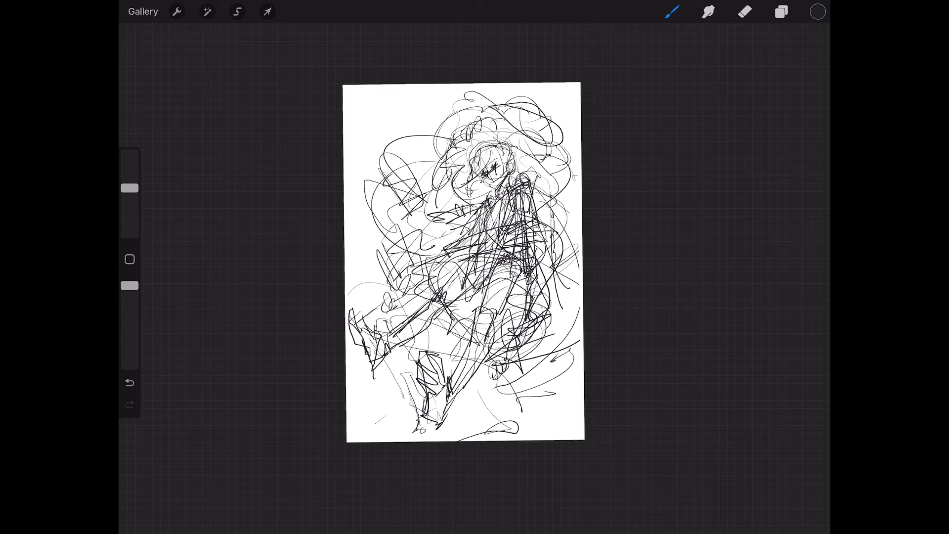
pyautogui.moveTo(464, 143); pyautogui.dragTo(494, 132)
pyautogui.moveTo(435, 162); pyautogui.dragTo(485, 152)
pyautogui.moveTo(546, 280)
pyautogui.mouseDown()
pyautogui.moveTo(543, 378)
pyautogui.moveTo(530, 393)
pyautogui.mouseUp()
pyautogui.moveTo(556, 254); pyautogui.dragTo(550, 361)
pyautogui.moveTo(551, 319); pyautogui.dragTo(502, 420)
pyautogui.moveTo(543, 362)
pyautogui.mouseDown()
pyautogui.moveTo(536, 417)
pyautogui.moveTo(499, 425)
pyautogui.mouseUp()
pyautogui.moveTo(524, 380); pyautogui.dragTo(536, 419)
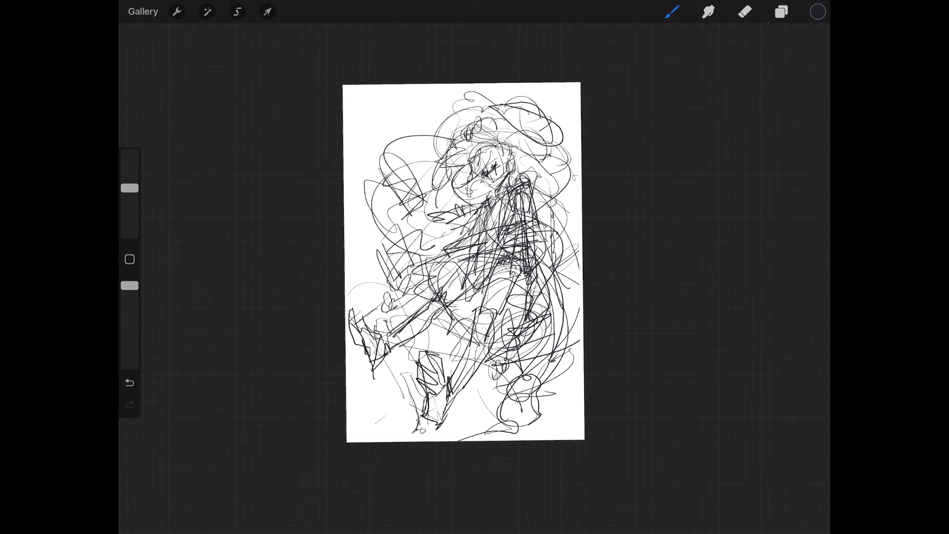
# Step: Add light swirl strokes at the upper left and vertical lines inside the boot
pyautogui.moveTo(368, 119); pyautogui.dragTo(392, 143)
pyautogui.moveTo(386, 104); pyautogui.dragTo(409, 130)
pyautogui.moveTo(343, 164); pyautogui.dragTo(407, 244)
pyautogui.moveTo(410, 197); pyautogui.dragTo(442, 191)
pyautogui.moveTo(433, 399); pyautogui.dragTo(428, 413)
pyautogui.moveTo(434, 380); pyautogui.dragTo(428, 430)
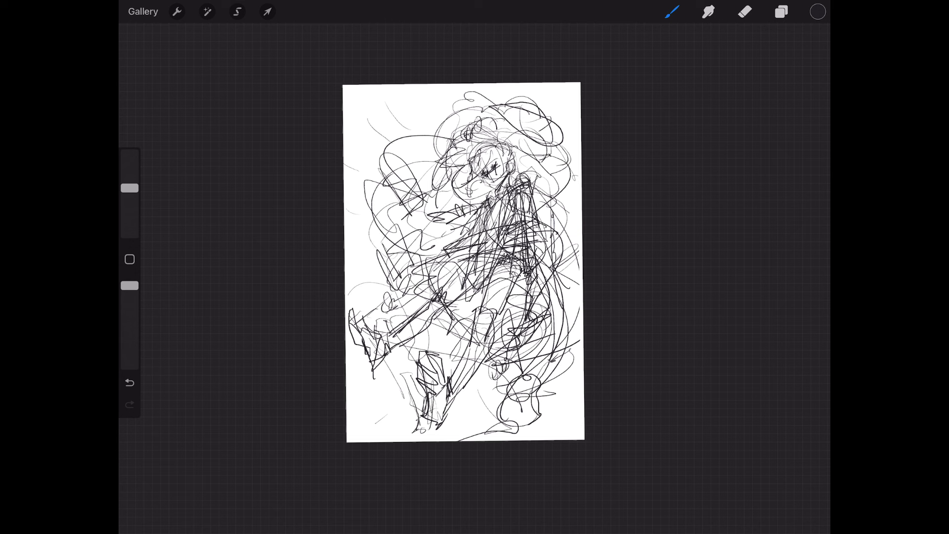
# Step: Fade the sketch layer's opacity and add a new layer above it for inking
pyautogui.click(780, 11)
pyautogui.click(786, 85)
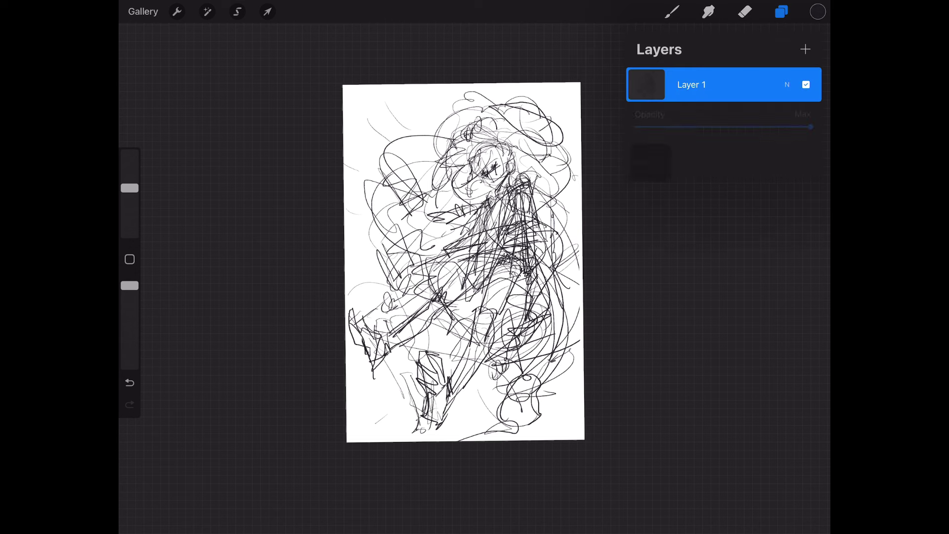
pyautogui.moveTo(811, 127); pyautogui.dragTo(662, 127)
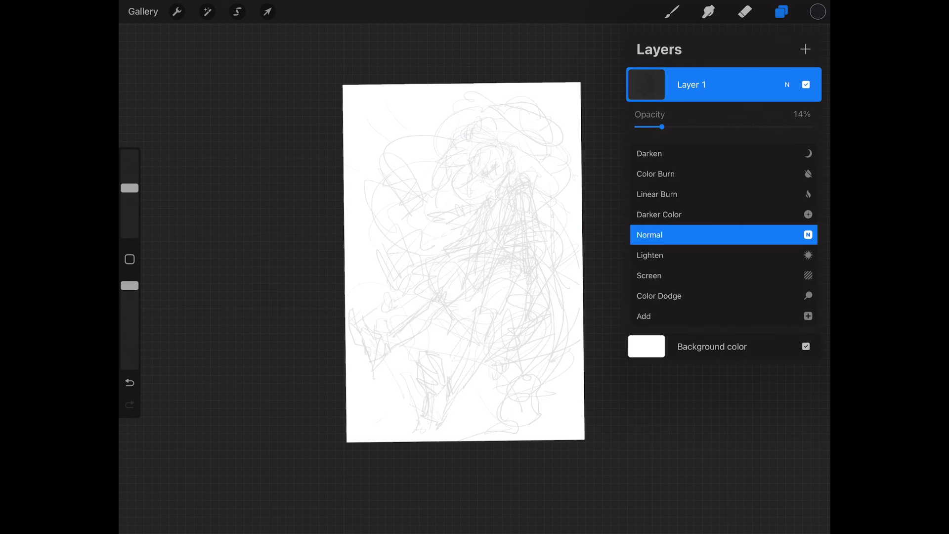
pyautogui.click(787, 85)
pyautogui.click(805, 49)
pyautogui.click(671, 11)
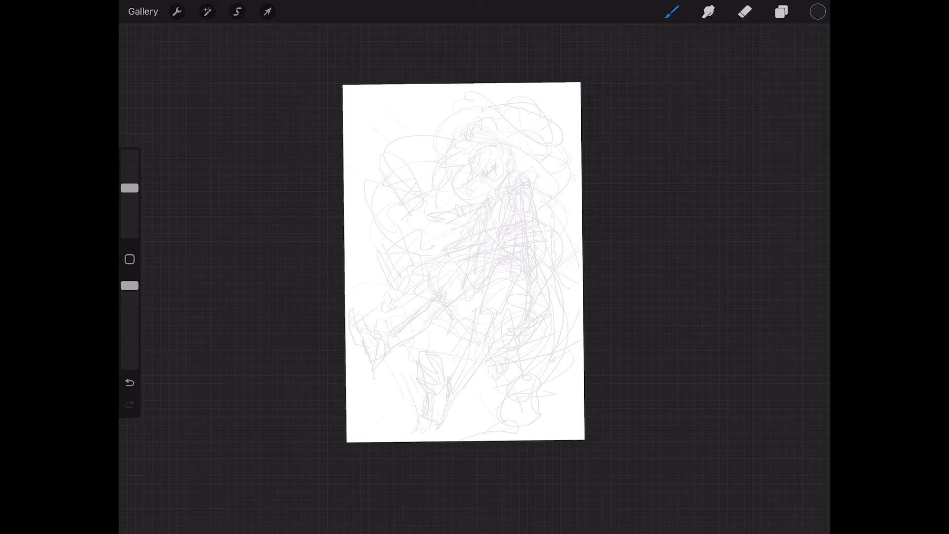
# Step: Zoom in and ink the cheek, jawline and ear on the new layer
pyautogui.click(370, 357)
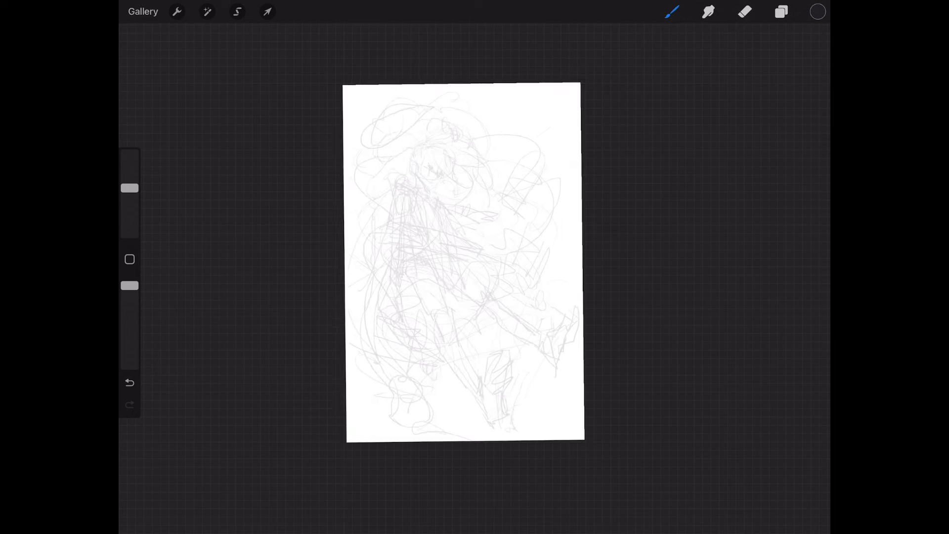
pyautogui.scroll(2, 462, 262)
pyautogui.scroll(2, 462, 261)
pyautogui.scroll(3, 474, 277)
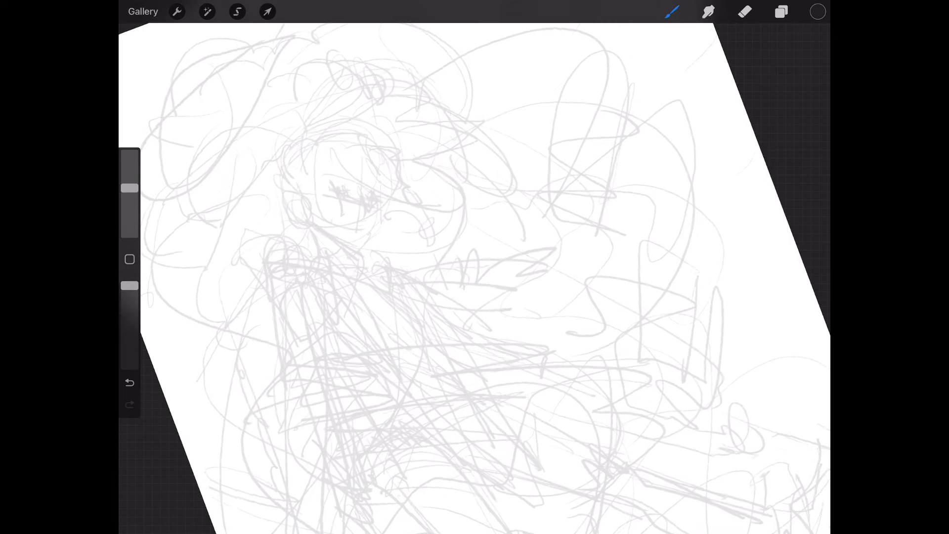
pyautogui.scroll(2, 475, 277)
pyautogui.moveTo(374, 178)
pyautogui.mouseDown()
pyautogui.moveTo(379, 228)
pyautogui.moveTo(358, 260)
pyautogui.mouseUp()
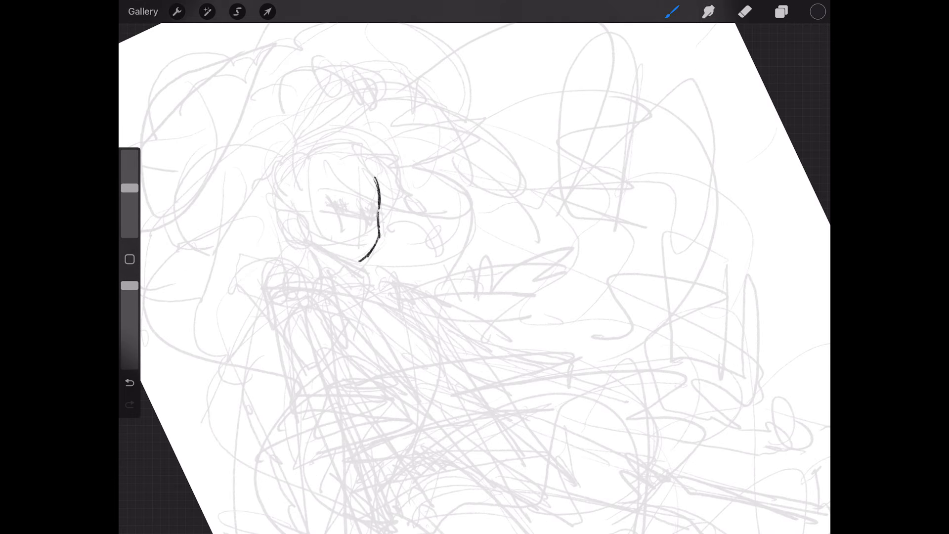
pyautogui.moveTo(314, 231); pyautogui.dragTo(357, 259)
pyautogui.moveTo(316, 236)
pyautogui.mouseDown()
pyautogui.moveTo(293, 223)
pyautogui.moveTo(310, 220)
pyautogui.moveTo(313, 202)
pyautogui.mouseUp()
# Step: Ink the hair bun, top of head, jaw, neck and shoulder strokes, then reset the view
pyautogui.moveTo(285, 188); pyautogui.dragTo(296, 204)
pyautogui.moveTo(283, 192); pyautogui.dragTo(324, 174)
pyautogui.moveTo(291, 165)
pyautogui.mouseDown()
pyautogui.moveTo(346, 151)
pyautogui.moveTo(383, 180)
pyautogui.moveTo(299, 207)
pyautogui.moveTo(320, 264)
pyautogui.moveTo(351, 265)
pyautogui.mouseUp()
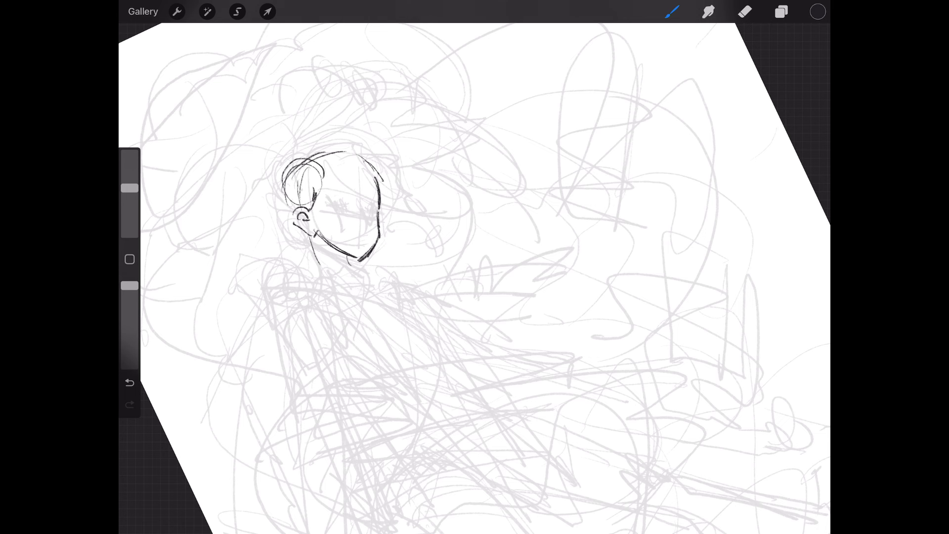
pyautogui.moveTo(336, 208)
pyautogui.mouseDown()
pyautogui.moveTo(457, 146)
pyautogui.moveTo(428, 127)
pyautogui.moveTo(451, 104)
pyautogui.mouseUp()
pyautogui.moveTo(439, 173); pyautogui.dragTo(439, 191)
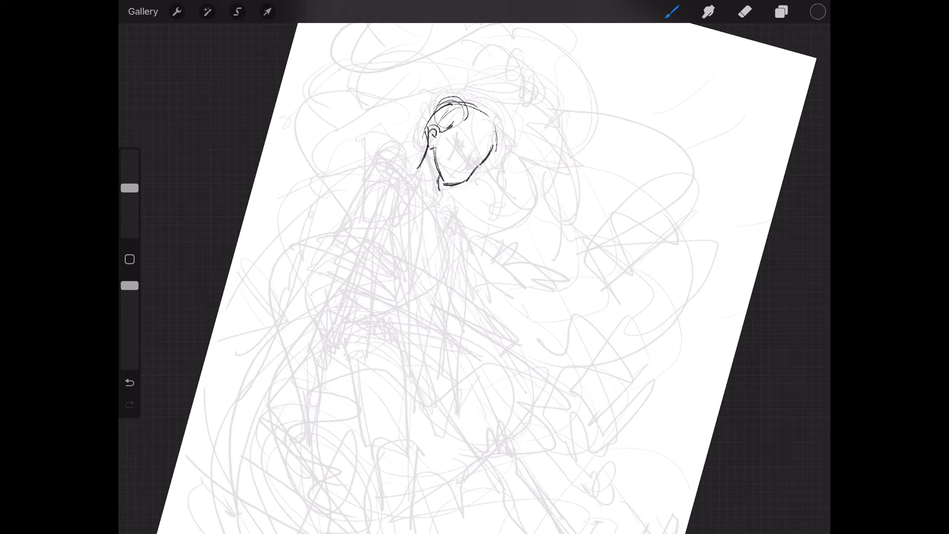
pyautogui.moveTo(402, 153); pyautogui.dragTo(418, 168)
pyautogui.moveTo(459, 143); pyautogui.dragTo(385, 99)
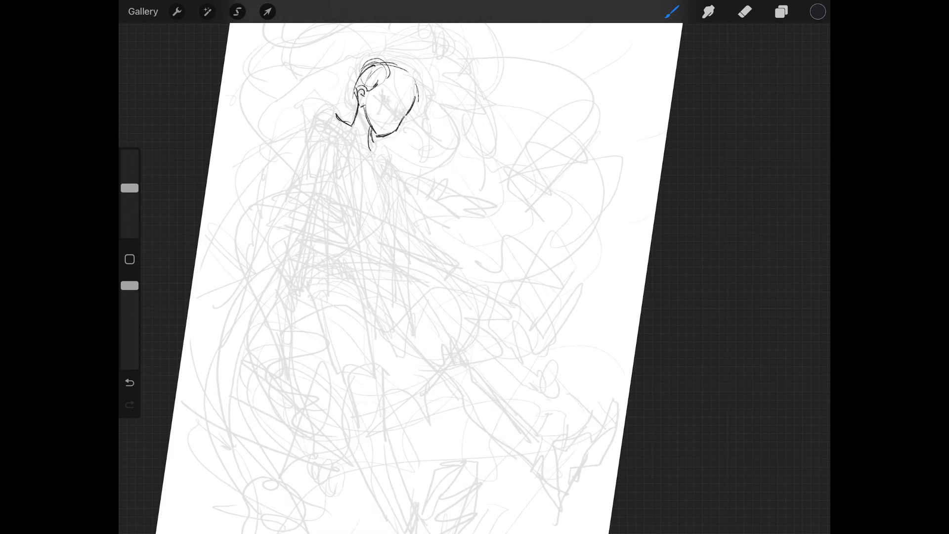
pyautogui.scroll(-3, 420, 267)
# Step: Ink the shoulders, collar, chest, torso sides, hips and waist line
pyautogui.scroll(2, 403, 266)
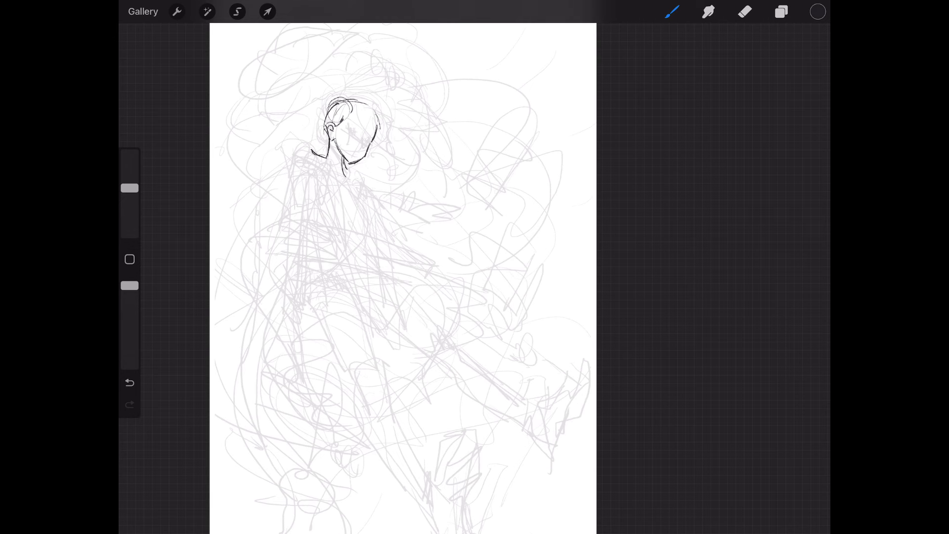
pyautogui.moveTo(312, 167); pyautogui.dragTo(321, 218)
pyautogui.moveTo(314, 158)
pyautogui.mouseDown()
pyautogui.moveTo(359, 185)
pyautogui.moveTo(330, 178)
pyautogui.mouseUp()
pyautogui.moveTo(352, 176)
pyautogui.mouseDown()
pyautogui.moveTo(357, 224)
pyautogui.moveTo(309, 275)
pyautogui.mouseUp()
pyautogui.moveTo(318, 235); pyautogui.dragTo(308, 274)
pyautogui.moveTo(355, 212); pyautogui.dragTo(357, 246)
pyautogui.moveTo(322, 224)
pyautogui.mouseDown()
pyautogui.moveTo(359, 220)
pyautogui.moveTo(364, 263)
pyautogui.mouseUp()
# Step: Ink the upper leg lines and the curves in and around the hips
pyautogui.moveTo(361, 228); pyautogui.dragTo(354, 292)
pyautogui.moveTo(315, 250)
pyautogui.mouseDown()
pyautogui.moveTo(303, 299)
pyautogui.moveTo(310, 307)
pyautogui.mouseUp()
pyautogui.moveTo(315, 250); pyautogui.dragTo(337, 267)
pyautogui.moveTo(323, 268); pyautogui.dragTo(345, 280)
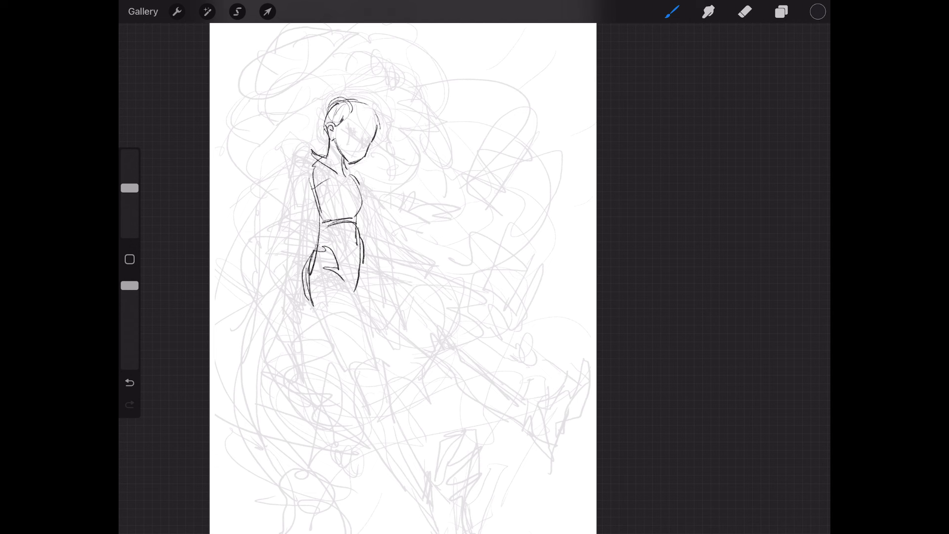
pyautogui.moveTo(365, 247); pyautogui.dragTo(392, 293)
pyautogui.moveTo(318, 281)
pyautogui.mouseDown()
pyautogui.moveTo(344, 280)
pyautogui.moveTo(350, 367)
pyautogui.mouseUp()
pyautogui.moveTo(354, 288); pyautogui.dragTo(373, 364)
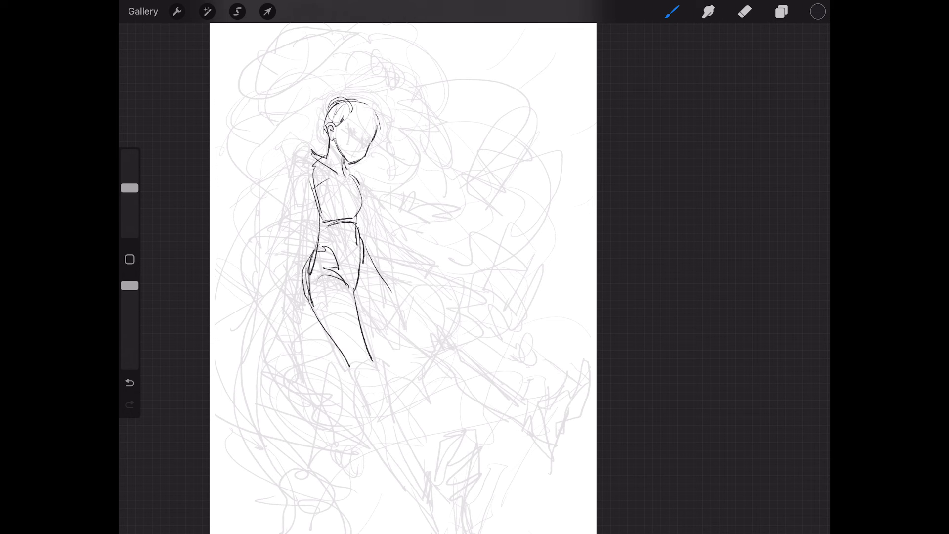
# Step: Extend the lower leg lines from the knees down to the feet
pyautogui.moveTo(345, 266)
pyautogui.mouseDown()
pyautogui.moveTo(351, 281)
pyautogui.moveTo(334, 286)
pyautogui.mouseUp()
pyautogui.moveTo(332, 285); pyautogui.dragTo(348, 336)
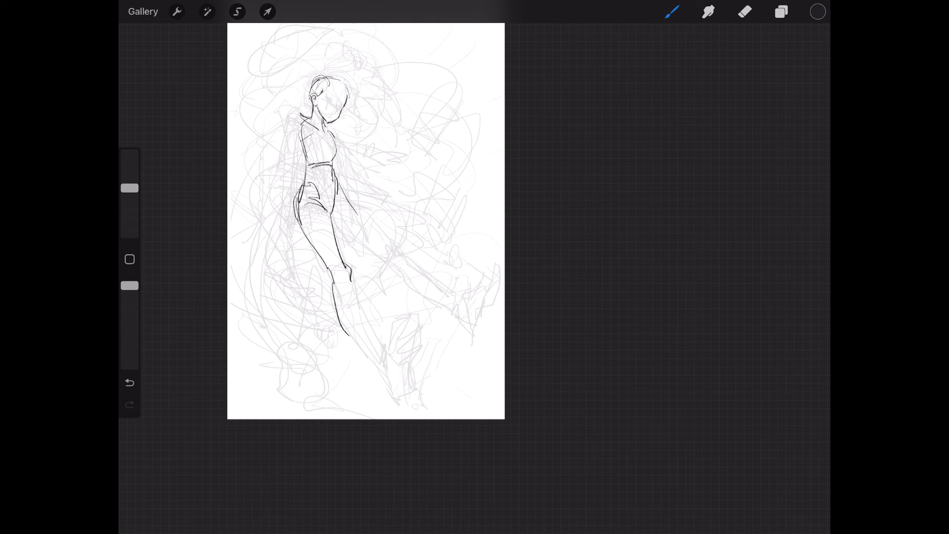
pyautogui.moveTo(342, 261); pyautogui.dragTo(372, 335)
pyautogui.moveTo(337, 282)
pyautogui.mouseDown()
pyautogui.moveTo(344, 312)
pyautogui.moveTo(378, 358)
pyautogui.moveTo(384, 347)
pyautogui.mouseUp()
pyautogui.moveTo(338, 308); pyautogui.dragTo(380, 366)
pyautogui.moveTo(354, 287); pyautogui.dragTo(387, 352)
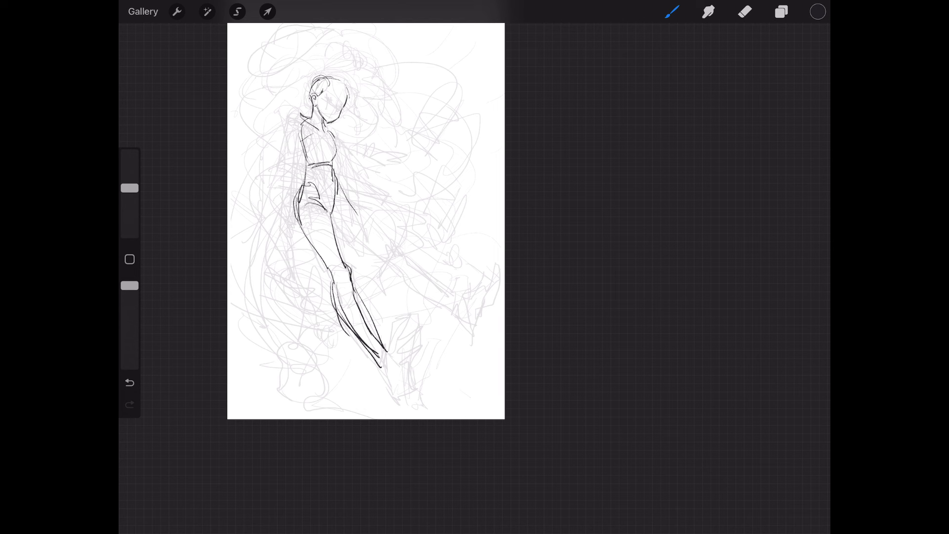
# Step: Ink the lower foot's edges, sole and oval shoe shape
pyautogui.moveTo(369, 334); pyautogui.dragTo(391, 385)
pyautogui.moveTo(387, 350)
pyautogui.mouseDown()
pyautogui.moveTo(397, 335)
pyautogui.moveTo(386, 385)
pyautogui.mouseUp()
pyautogui.moveTo(388, 390)
pyautogui.mouseDown()
pyautogui.moveTo(405, 388)
pyautogui.moveTo(393, 375)
pyautogui.moveTo(404, 363)
pyautogui.mouseUp()
pyautogui.moveTo(388, 362)
pyautogui.mouseDown()
pyautogui.moveTo(411, 314)
pyautogui.moveTo(419, 321)
pyautogui.moveTo(406, 360)
pyautogui.mouseUp()
# Step: Ink the raised leg's outline down-right and build up the right foot's tip
pyautogui.moveTo(336, 192)
pyautogui.mouseDown()
pyautogui.moveTo(348, 210)
pyautogui.moveTo(350, 198)
pyautogui.moveTo(338, 194)
pyautogui.moveTo(342, 203)
pyautogui.moveTo(328, 213)
pyautogui.moveTo(385, 262)
pyautogui.mouseUp()
pyautogui.moveTo(347, 210); pyautogui.dragTo(423, 298)
pyautogui.moveTo(401, 265); pyautogui.dragTo(439, 304)
pyautogui.moveTo(436, 296)
pyautogui.mouseDown()
pyautogui.moveTo(442, 318)
pyautogui.moveTo(458, 300)
pyautogui.moveTo(465, 319)
pyautogui.moveTo(473, 287)
pyautogui.moveTo(469, 327)
pyautogui.mouseUp()
pyautogui.moveTo(474, 288); pyautogui.dragTo(467, 325)
pyautogui.moveTo(479, 286); pyautogui.dragTo(472, 325)
pyautogui.moveTo(482, 270)
pyautogui.mouseDown()
pyautogui.moveTo(463, 324)
pyautogui.moveTo(478, 299)
pyautogui.moveTo(471, 294)
pyautogui.mouseUp()
pyautogui.moveTo(490, 263)
pyautogui.mouseDown()
pyautogui.moveTo(464, 329)
pyautogui.moveTo(455, 310)
pyautogui.moveTo(481, 281)
pyautogui.mouseUp()
# Step: Redraw and hatch the lower boot, including heel and ankle
pyautogui.click(745, 11)
pyautogui.click(671, 11)
pyautogui.moveTo(400, 321)
pyautogui.mouseDown()
pyautogui.moveTo(385, 346)
pyautogui.moveTo(421, 322)
pyautogui.moveTo(398, 340)
pyautogui.moveTo(411, 356)
pyautogui.mouseUp()
pyautogui.moveTo(417, 329)
pyautogui.mouseDown()
pyautogui.moveTo(391, 382)
pyautogui.moveTo(399, 388)
pyautogui.mouseUp()
pyautogui.moveTo(395, 381); pyautogui.dragTo(403, 388)
pyautogui.moveTo(376, 348); pyautogui.dragTo(391, 375)
pyautogui.moveTo(418, 333)
pyautogui.mouseDown()
pyautogui.moveTo(409, 358)
pyautogui.moveTo(421, 317)
pyautogui.moveTo(410, 314)
pyautogui.moveTo(386, 344)
pyautogui.moveTo(391, 393)
pyautogui.mouseUp()
# Step: Erase and redraw strokes on the lower boot's left and right sides
pyautogui.click(744, 11)
pyautogui.click(671, 11)
pyautogui.moveTo(387, 332); pyautogui.dragTo(386, 391)
pyautogui.moveTo(382, 333)
pyautogui.mouseDown()
pyautogui.moveTo(398, 311)
pyautogui.moveTo(409, 373)
pyautogui.mouseUp()
pyautogui.moveTo(409, 322)
pyautogui.mouseDown()
pyautogui.moveTo(409, 385)
pyautogui.moveTo(406, 359)
pyautogui.mouseUp()
pyautogui.click(744, 11)
pyautogui.moveTo(418, 318); pyautogui.dragTo(409, 385)
pyautogui.click(671, 11)
pyautogui.moveTo(401, 352)
pyautogui.mouseDown()
pyautogui.moveTo(382, 365)
pyautogui.moveTo(394, 389)
pyautogui.mouseUp()
pyautogui.moveTo(405, 345); pyautogui.dragTo(395, 370)
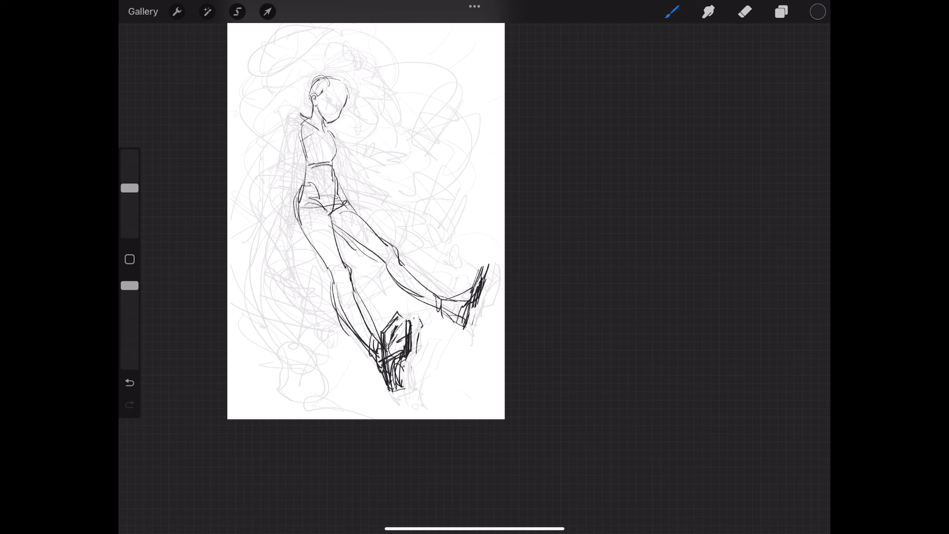
# Step: Ink the thigh line, shorts hem and edge, and the left shoulder line
pyautogui.moveTo(404, 238)
pyautogui.mouseDown()
pyautogui.moveTo(337, 289)
pyautogui.moveTo(372, 268)
pyautogui.mouseUp()
pyautogui.moveTo(307, 217)
pyautogui.mouseDown()
pyautogui.moveTo(361, 210)
pyautogui.moveTo(333, 220)
pyautogui.moveTo(340, 208)
pyautogui.mouseUp()
pyautogui.moveTo(304, 151); pyautogui.dragTo(298, 194)
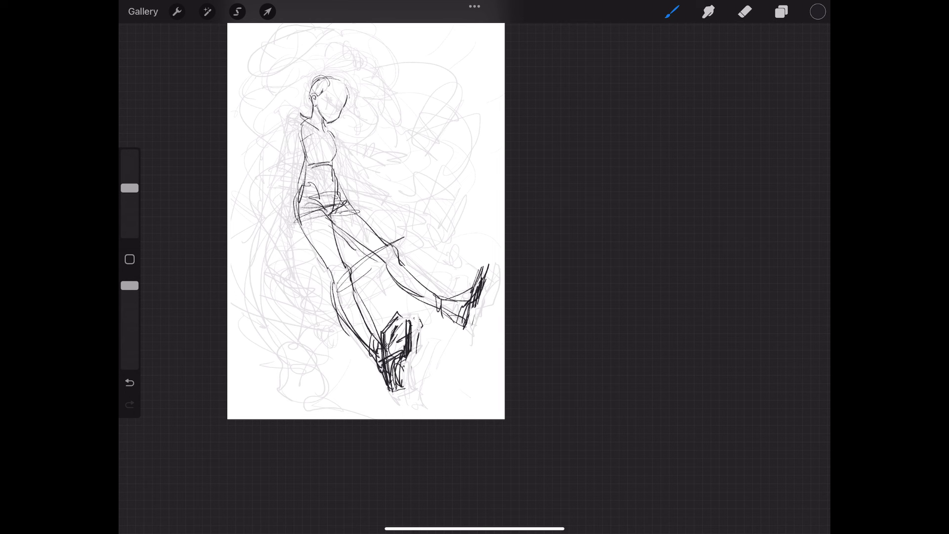
pyautogui.moveTo(329, 74); pyautogui.dragTo(288, 176)
pyautogui.moveTo(311, 115)
pyautogui.mouseDown()
pyautogui.moveTo(283, 134)
pyautogui.moveTo(280, 184)
pyautogui.mouseUp()
pyautogui.moveTo(313, 134)
pyautogui.mouseDown()
pyautogui.moveTo(290, 193)
pyautogui.moveTo(297, 153)
pyautogui.moveTo(292, 175)
pyautogui.moveTo(288, 156)
pyautogui.moveTo(286, 183)
pyautogui.moveTo(274, 176)
pyautogui.moveTo(277, 204)
pyautogui.mouseUp()
# Step: Ink the outstretched left arm and hand, plus the neck, collar and chest
pyautogui.moveTo(288, 164)
pyautogui.mouseDown()
pyautogui.moveTo(279, 216)
pyautogui.moveTo(282, 193)
pyautogui.mouseUp()
pyautogui.moveTo(282, 198); pyautogui.dragTo(283, 222)
pyautogui.moveTo(280, 185)
pyautogui.mouseDown()
pyautogui.moveTo(275, 224)
pyautogui.moveTo(289, 230)
pyautogui.mouseUp()
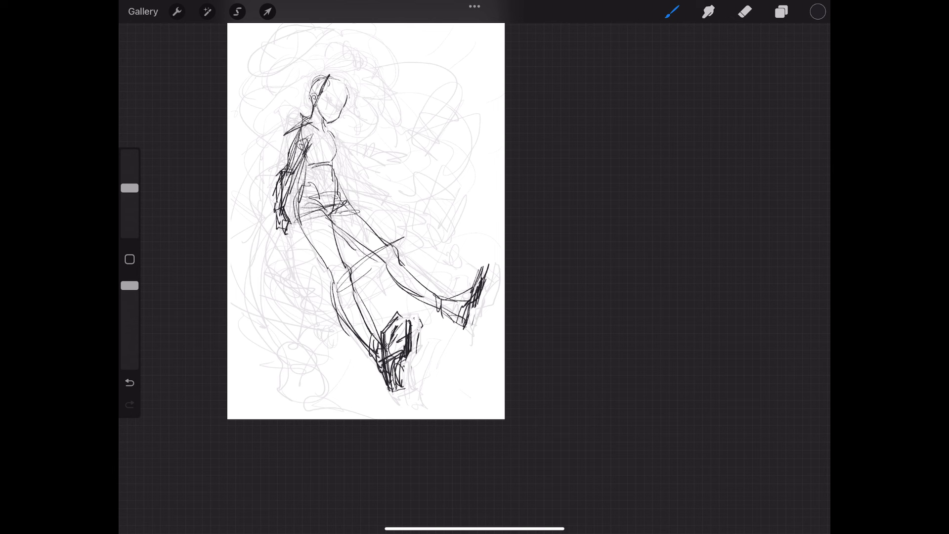
pyautogui.moveTo(305, 137)
pyautogui.mouseDown()
pyautogui.moveTo(333, 129)
pyautogui.moveTo(302, 126)
pyautogui.moveTo(314, 150)
pyautogui.moveTo(327, 152)
pyautogui.mouseUp()
pyautogui.moveTo(316, 128)
pyautogui.mouseDown()
pyautogui.moveTo(334, 158)
pyautogui.moveTo(336, 147)
pyautogui.moveTo(354, 208)
pyautogui.mouseUp()
pyautogui.moveTo(305, 147)
pyautogui.mouseDown()
pyautogui.moveTo(319, 167)
pyautogui.moveTo(321, 131)
pyautogui.mouseUp()
pyautogui.moveTo(321, 131)
pyautogui.mouseDown()
pyautogui.moveTo(333, 152)
pyautogui.moveTo(293, 242)
pyautogui.mouseUp()
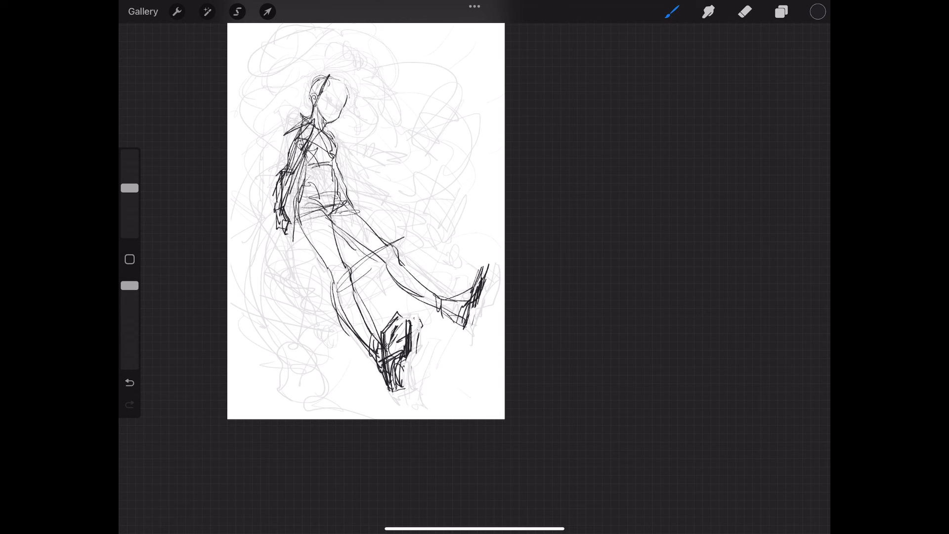
# Step: Ink the waist and thigh curves and a flowing skirt shape across the hips
pyautogui.moveTo(337, 173); pyautogui.dragTo(303, 261)
pyautogui.moveTo(317, 226); pyautogui.dragTo(385, 230)
pyautogui.moveTo(355, 197)
pyautogui.mouseDown()
pyautogui.moveTo(405, 217)
pyautogui.moveTo(382, 242)
pyautogui.moveTo(365, 228)
pyautogui.moveTo(298, 261)
pyautogui.moveTo(330, 285)
pyautogui.moveTo(391, 268)
pyautogui.mouseUp()
pyautogui.moveTo(292, 224); pyautogui.dragTo(290, 273)
pyautogui.moveTo(316, 173); pyautogui.dragTo(420, 218)
pyautogui.moveTo(353, 175); pyautogui.dragTo(297, 200)
pyautogui.moveTo(326, 163); pyautogui.dragTo(357, 198)
pyautogui.moveTo(315, 154); pyautogui.dragTo(328, 153)
pyautogui.moveTo(303, 115)
pyautogui.mouseDown()
pyautogui.moveTo(289, 125)
pyautogui.moveTo(323, 128)
pyautogui.moveTo(326, 140)
pyautogui.moveTo(319, 124)
pyautogui.moveTo(332, 141)
pyautogui.moveTo(361, 147)
pyautogui.moveTo(366, 175)
pyautogui.moveTo(422, 168)
pyautogui.mouseUp()
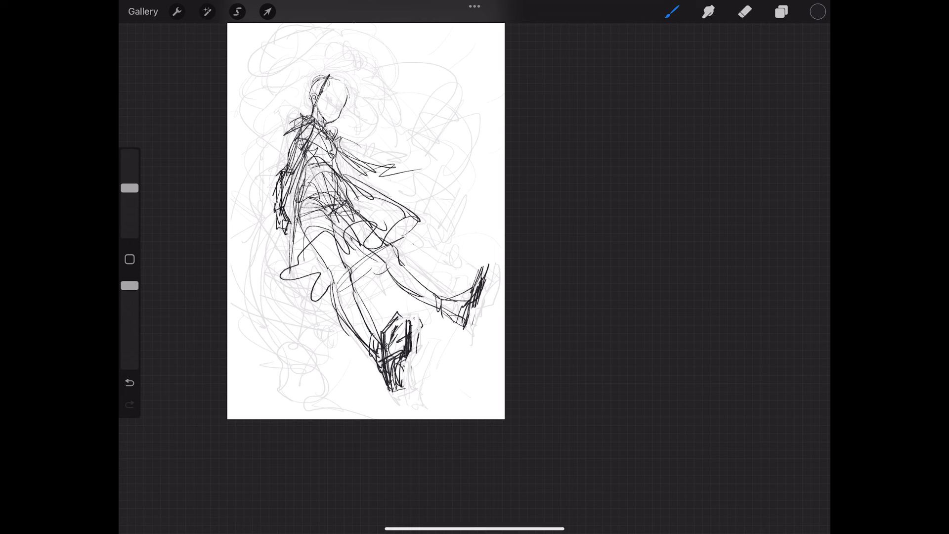
# Step: Ink the coat's left edge and loops, and redraw the right leg zigzag
pyautogui.moveTo(274, 210)
pyautogui.mouseDown()
pyautogui.moveTo(310, 275)
pyautogui.moveTo(318, 317)
pyautogui.mouseUp()
pyautogui.moveTo(312, 274)
pyautogui.mouseDown()
pyautogui.moveTo(334, 359)
pyautogui.moveTo(316, 330)
pyautogui.mouseUp()
pyautogui.moveTo(274, 189); pyautogui.dragTo(266, 208)
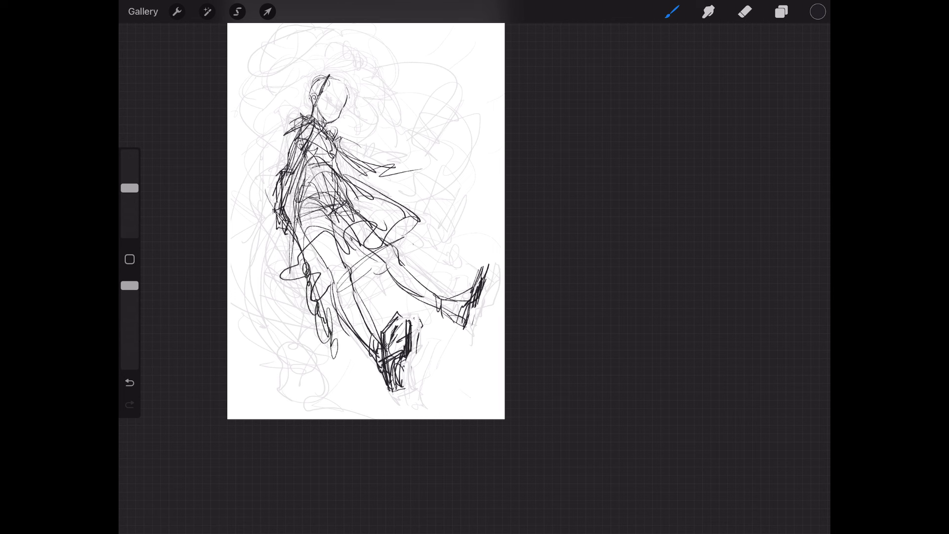
pyautogui.moveTo(408, 240); pyautogui.dragTo(439, 268)
pyautogui.moveTo(411, 226)
pyautogui.mouseDown()
pyautogui.moveTo(386, 241)
pyautogui.moveTo(440, 267)
pyautogui.mouseUp()
pyautogui.moveTo(327, 76); pyautogui.dragTo(316, 87)
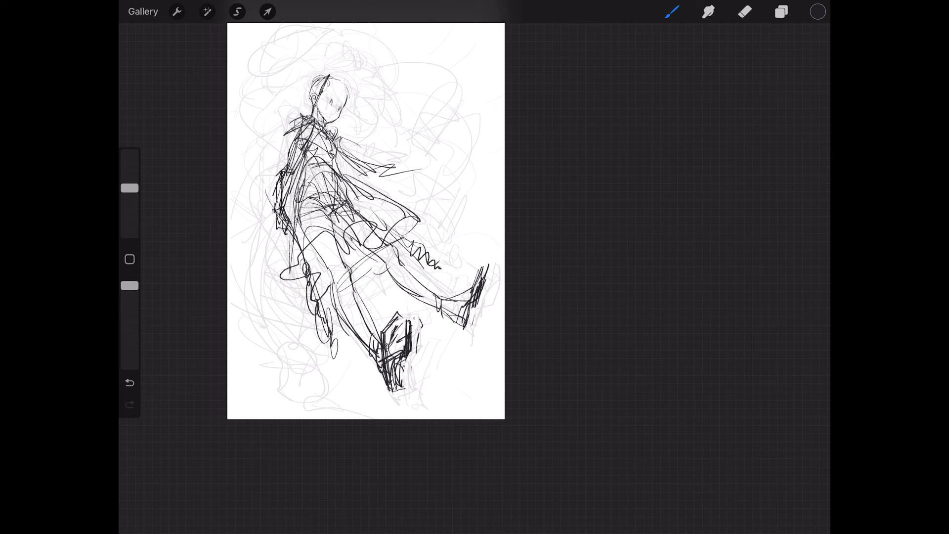
# Step: Ink hair arcs above the head and small curves beside the face
pyautogui.moveTo(298, 67)
pyautogui.mouseDown()
pyautogui.moveTo(345, 51)
pyautogui.moveTo(356, 57)
pyautogui.mouseUp()
pyautogui.moveTo(301, 56)
pyautogui.mouseDown()
pyautogui.moveTo(365, 31)
pyautogui.moveTo(395, 49)
pyautogui.moveTo(384, 104)
pyautogui.moveTo(375, 48)
pyautogui.moveTo(366, 67)
pyautogui.moveTo(376, 82)
pyautogui.moveTo(387, 78)
pyautogui.moveTo(383, 103)
pyautogui.mouseUp()
pyautogui.moveTo(308, 74); pyautogui.dragTo(357, 52)
pyautogui.moveTo(369, 105)
pyautogui.mouseDown()
pyautogui.moveTo(375, 126)
pyautogui.moveTo(372, 101)
pyautogui.mouseUp()
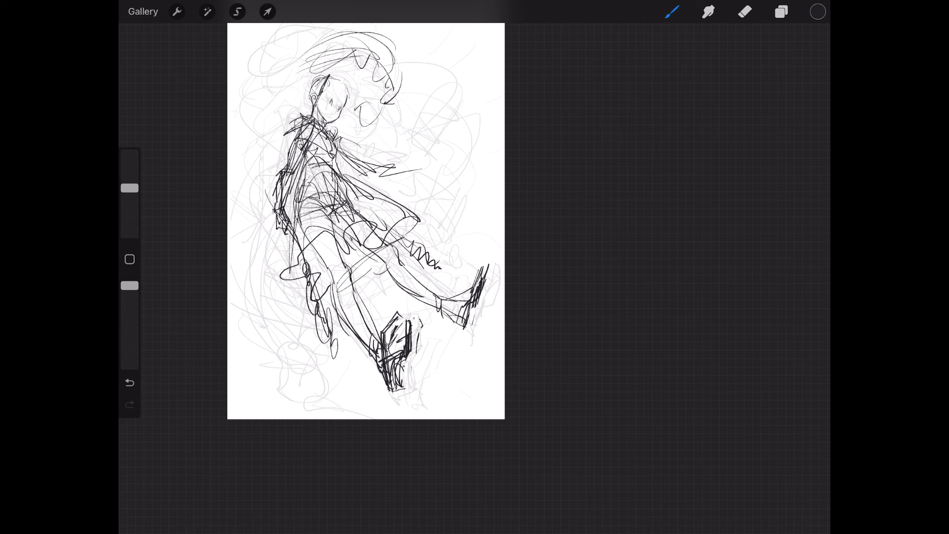
pyautogui.moveTo(303, 67); pyautogui.dragTo(284, 94)
pyautogui.moveTo(316, 44); pyautogui.dragTo(307, 67)
pyautogui.moveTo(380, 109)
pyautogui.mouseDown()
pyautogui.moveTo(358, 137)
pyautogui.moveTo(342, 113)
pyautogui.mouseUp()
# Step: Draw long wavy hair strands flowing down the figure's left side
pyautogui.moveTo(310, 71)
pyautogui.mouseDown()
pyautogui.moveTo(271, 62)
pyautogui.moveTo(291, 93)
pyautogui.moveTo(247, 130)
pyautogui.moveTo(281, 142)
pyautogui.moveTo(244, 188)
pyautogui.moveTo(263, 188)
pyautogui.mouseUp()
pyautogui.moveTo(320, 79); pyautogui.dragTo(280, 173)
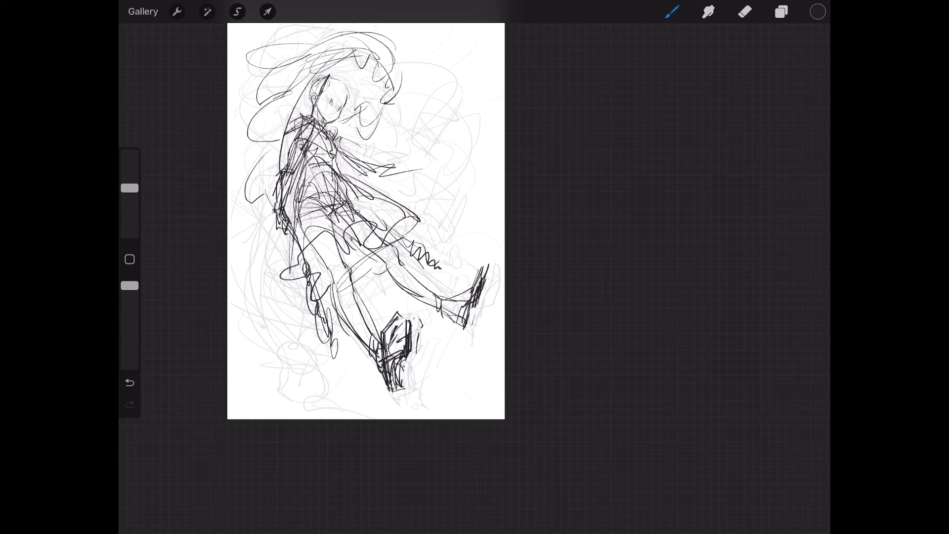
pyautogui.moveTo(291, 95)
pyautogui.mouseDown()
pyautogui.moveTo(280, 165)
pyautogui.moveTo(247, 160)
pyautogui.moveTo(245, 217)
pyautogui.mouseUp()
pyautogui.moveTo(272, 163); pyautogui.dragTo(262, 316)
pyautogui.moveTo(282, 135); pyautogui.dragTo(277, 292)
pyautogui.moveTo(297, 102); pyautogui.dragTo(277, 183)
pyautogui.moveTo(288, 217); pyautogui.dragTo(277, 269)
pyautogui.moveTo(270, 185); pyautogui.dragTo(256, 271)
pyautogui.moveTo(279, 230)
pyautogui.mouseDown()
pyautogui.moveTo(269, 263)
pyautogui.moveTo(290, 321)
pyautogui.moveTo(346, 387)
pyautogui.mouseUp()
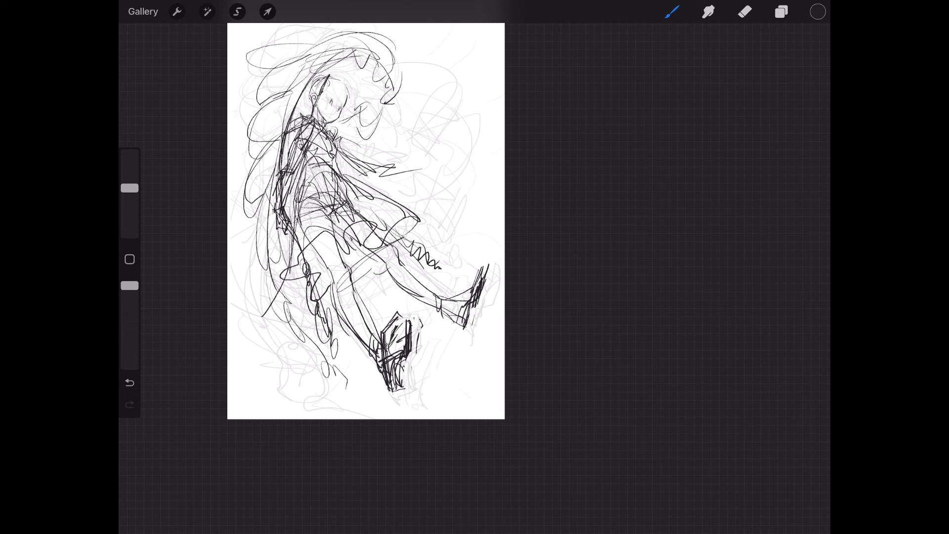
# Step: Darken the skirt and torso with wavy strokes and small marks
pyautogui.moveTo(311, 166)
pyautogui.mouseDown()
pyautogui.moveTo(294, 231)
pyautogui.moveTo(296, 223)
pyautogui.moveTo(380, 230)
pyautogui.mouseUp()
pyautogui.moveTo(348, 189)
pyautogui.mouseDown()
pyautogui.moveTo(297, 223)
pyautogui.moveTo(370, 217)
pyautogui.mouseUp()
pyautogui.moveTo(302, 217); pyautogui.dragTo(375, 178)
pyautogui.moveTo(299, 168); pyautogui.dragTo(366, 190)
pyautogui.moveTo(346, 215)
pyautogui.mouseDown()
pyautogui.moveTo(405, 178)
pyautogui.moveTo(425, 207)
pyautogui.mouseUp()
pyautogui.moveTo(363, 173)
pyautogui.mouseDown()
pyautogui.moveTo(418, 213)
pyautogui.moveTo(415, 244)
pyautogui.mouseUp()
pyautogui.moveTo(350, 295); pyautogui.dragTo(381, 270)
pyautogui.moveTo(289, 221)
pyautogui.mouseDown()
pyautogui.moveTo(273, 278)
pyautogui.moveTo(284, 293)
pyautogui.mouseUp()
pyautogui.moveTo(305, 158); pyautogui.dragTo(322, 154)
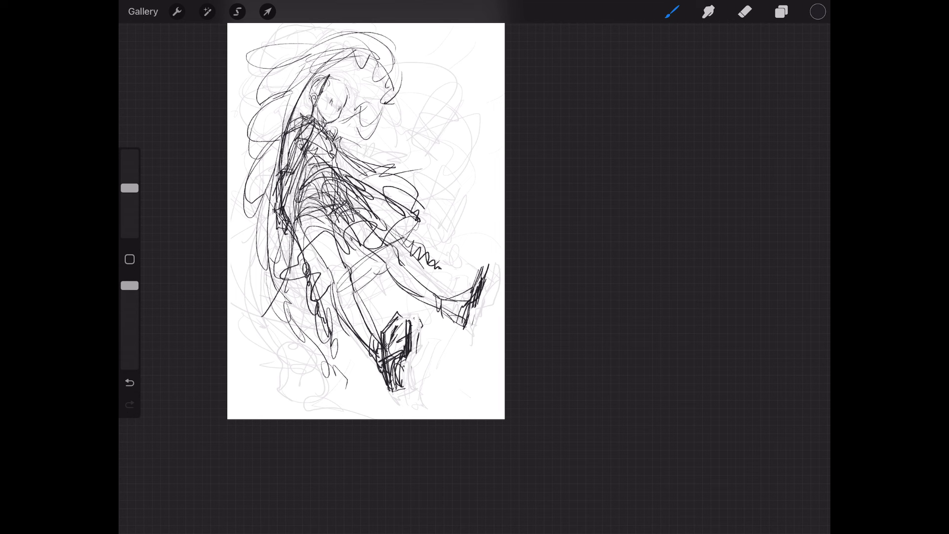
# Step: Ink the hair bangs over the face and the jaw line
pyautogui.moveTo(314, 130); pyautogui.dragTo(347, 162)
pyautogui.moveTo(330, 78); pyautogui.dragTo(335, 99)
pyautogui.moveTo(336, 83)
pyautogui.mouseDown()
pyautogui.moveTo(351, 110)
pyautogui.moveTo(332, 97)
pyautogui.mouseUp()
pyautogui.moveTo(336, 79); pyautogui.dragTo(345, 104)
pyautogui.moveTo(351, 101); pyautogui.dragTo(343, 132)
pyautogui.moveTo(345, 119); pyautogui.dragTo(335, 128)
pyautogui.moveTo(320, 87)
pyautogui.mouseDown()
pyautogui.moveTo(321, 114)
pyautogui.moveTo(287, 105)
pyautogui.moveTo(329, 71)
pyautogui.mouseUp()
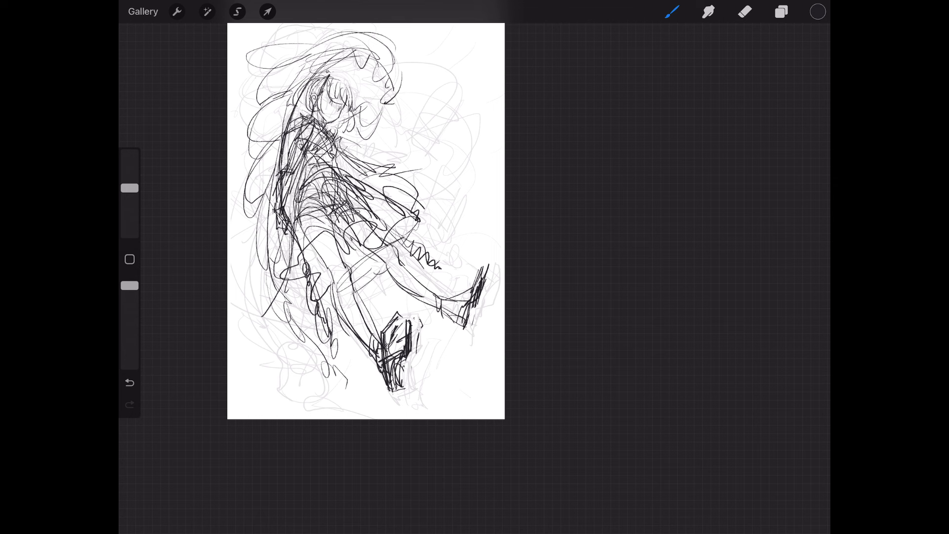
pyautogui.moveTo(342, 153)
pyautogui.mouseDown()
pyautogui.moveTo(385, 134)
pyautogui.moveTo(453, 140)
pyautogui.moveTo(432, 215)
pyautogui.moveTo(436, 236)
pyautogui.mouseUp()
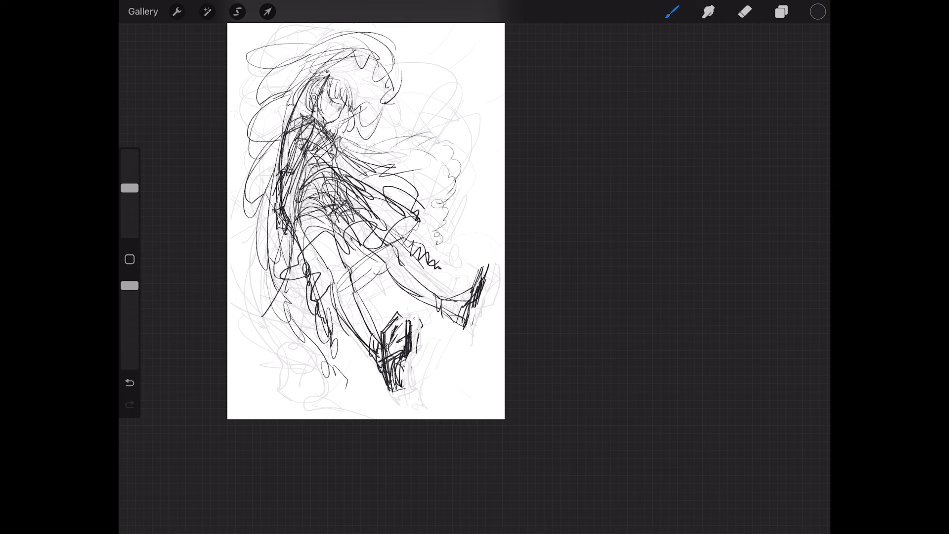
# Step: Ink long hair lines down the back, looping toward the lower boot
pyautogui.moveTo(319, 63); pyautogui.dragTo(245, 175)
pyautogui.moveTo(281, 96)
pyautogui.mouseDown()
pyautogui.moveTo(235, 157)
pyautogui.moveTo(240, 166)
pyautogui.mouseUp()
pyautogui.moveTo(284, 203); pyautogui.dragTo(232, 378)
pyautogui.moveTo(279, 108); pyautogui.dragTo(257, 185)
pyautogui.moveTo(279, 276); pyautogui.dragTo(256, 373)
pyautogui.moveTo(261, 316)
pyautogui.mouseDown()
pyautogui.moveTo(326, 391)
pyautogui.moveTo(359, 358)
pyautogui.mouseUp()
pyautogui.moveTo(323, 390)
pyautogui.mouseDown()
pyautogui.moveTo(361, 360)
pyautogui.moveTo(457, 375)
pyautogui.mouseUp()
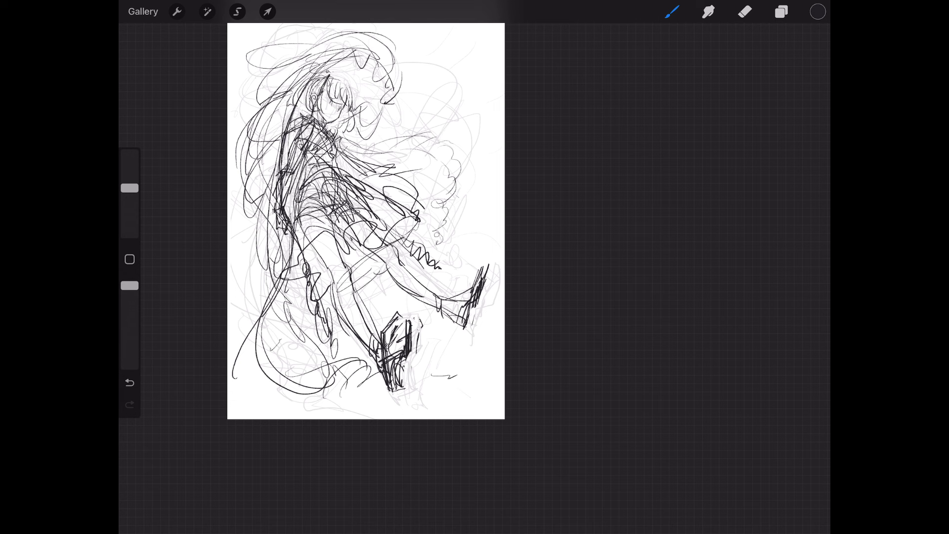
# Step: Hatch the torso and skirt, with faint strokes near the right leg and knee
pyautogui.moveTo(466, 304); pyautogui.dragTo(452, 332)
pyautogui.moveTo(413, 264); pyautogui.dragTo(397, 283)
pyautogui.moveTo(345, 243); pyautogui.dragTo(325, 274)
pyautogui.moveTo(305, 205); pyautogui.dragTo(321, 194)
pyautogui.moveTo(293, 237); pyautogui.dragTo(363, 181)
pyautogui.moveTo(328, 212)
pyautogui.mouseDown()
pyautogui.moveTo(402, 199)
pyautogui.moveTo(419, 245)
pyautogui.mouseUp()
pyautogui.moveTo(318, 217); pyautogui.dragTo(286, 288)
pyautogui.moveTo(298, 242); pyautogui.dragTo(352, 212)
pyautogui.moveTo(347, 240)
pyautogui.mouseDown()
pyautogui.moveTo(425, 195)
pyautogui.moveTo(389, 200)
pyautogui.mouseUp()
pyautogui.moveTo(322, 183)
pyautogui.mouseDown()
pyautogui.moveTo(351, 247)
pyautogui.moveTo(415, 232)
pyautogui.moveTo(384, 265)
pyautogui.moveTo(305, 307)
pyautogui.mouseUp()
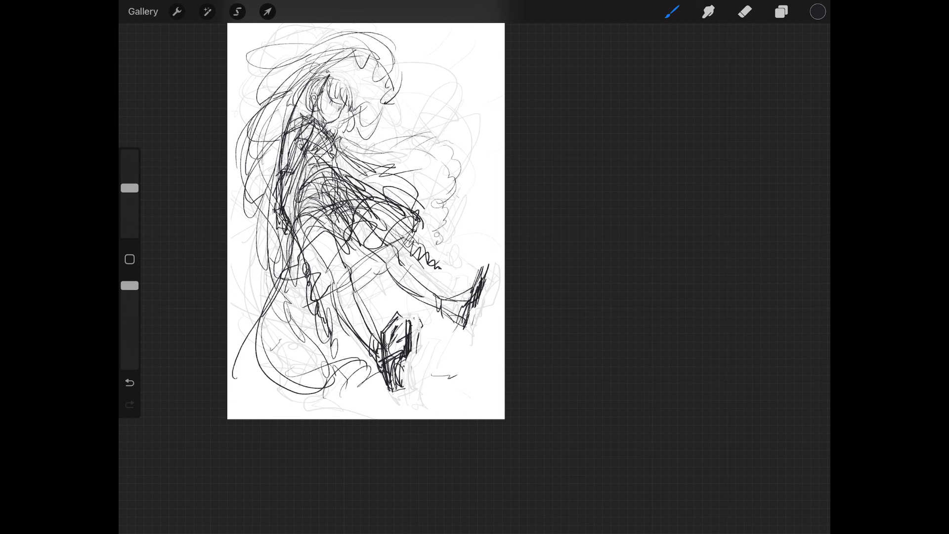
# Step: Ink the figure's left side and the skirt's lower and left edges
pyautogui.moveTo(296, 185); pyautogui.dragTo(261, 274)
pyautogui.moveTo(261, 269)
pyautogui.mouseDown()
pyautogui.moveTo(283, 300)
pyautogui.moveTo(302, 275)
pyautogui.mouseUp()
pyautogui.moveTo(282, 213); pyautogui.dragTo(248, 283)
pyautogui.moveTo(361, 250); pyautogui.dragTo(284, 272)
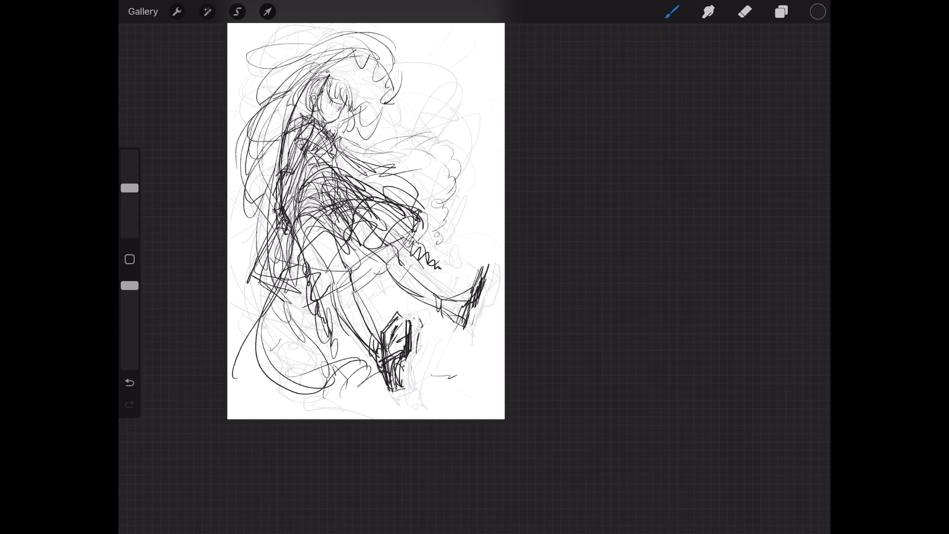
# Step: Draw long diagonal and curved sweep lines on the right, then touch up the head
pyautogui.moveTo(504, 324); pyautogui.dragTo(403, 419)
pyautogui.moveTo(480, 340); pyautogui.dragTo(411, 417)
pyautogui.moveTo(500, 317)
pyautogui.mouseDown()
pyautogui.moveTo(447, 419)
pyautogui.moveTo(406, 418)
pyautogui.mouseUp()
pyautogui.moveTo(503, 202); pyautogui.dragTo(479, 147)
pyautogui.moveTo(289, 56); pyautogui.dragTo(482, 131)
pyautogui.moveTo(346, 134); pyautogui.dragTo(483, 130)
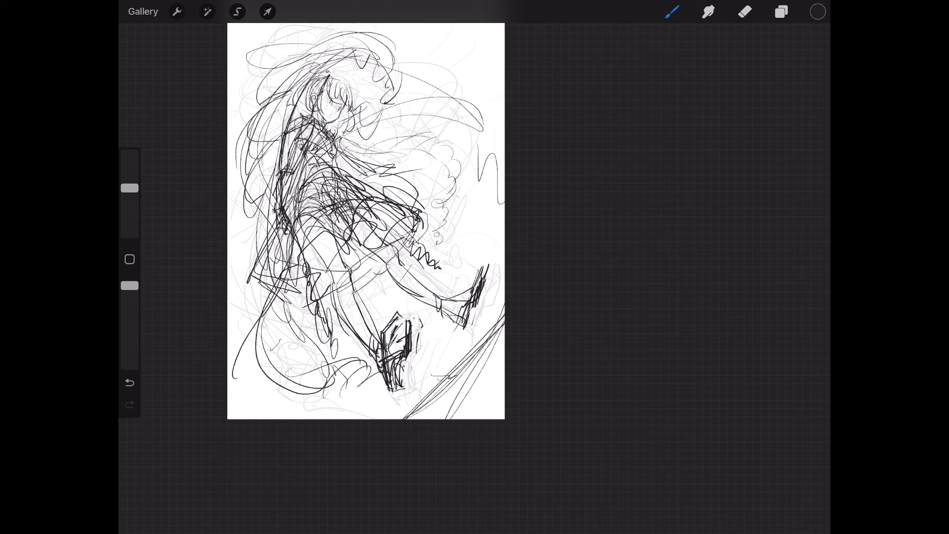
pyautogui.moveTo(319, 79)
pyautogui.mouseDown()
pyautogui.moveTo(340, 69)
pyautogui.moveTo(335, 85)
pyautogui.moveTo(346, 68)
pyautogui.moveTo(364, 87)
pyautogui.moveTo(342, 94)
pyautogui.moveTo(360, 98)
pyautogui.moveTo(330, 72)
pyautogui.moveTo(344, 67)
pyautogui.moveTo(341, 101)
pyautogui.moveTo(349, 101)
pyautogui.moveTo(317, 89)
pyautogui.mouseUp()
pyautogui.moveTo(321, 82); pyautogui.dragTo(322, 100)
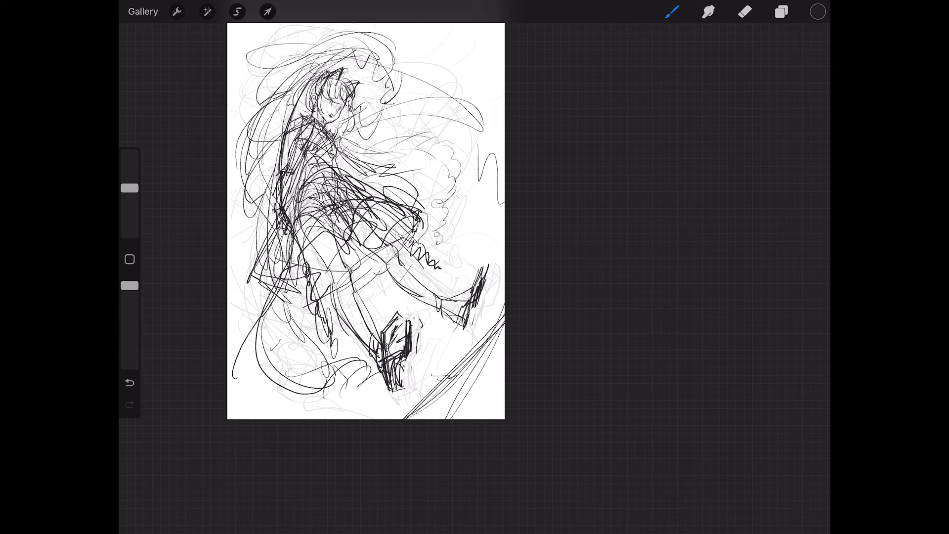
pyautogui.moveTo(408, 368)
pyautogui.mouseDown()
pyautogui.moveTo(409, 387)
pyautogui.moveTo(387, 408)
pyautogui.mouseUp()
# Step: Erase part of the lower-right diagonal sketch lines
pyautogui.click(781, 12)
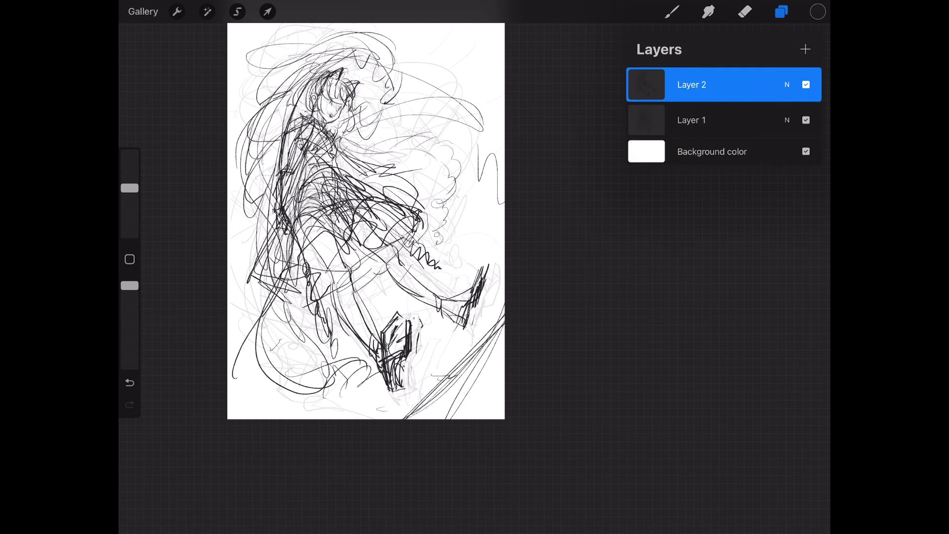
pyautogui.click(745, 11)
pyautogui.moveTo(494, 326)
pyautogui.mouseDown()
pyautogui.moveTo(410, 415)
pyautogui.moveTo(435, 400)
pyautogui.mouseUp()
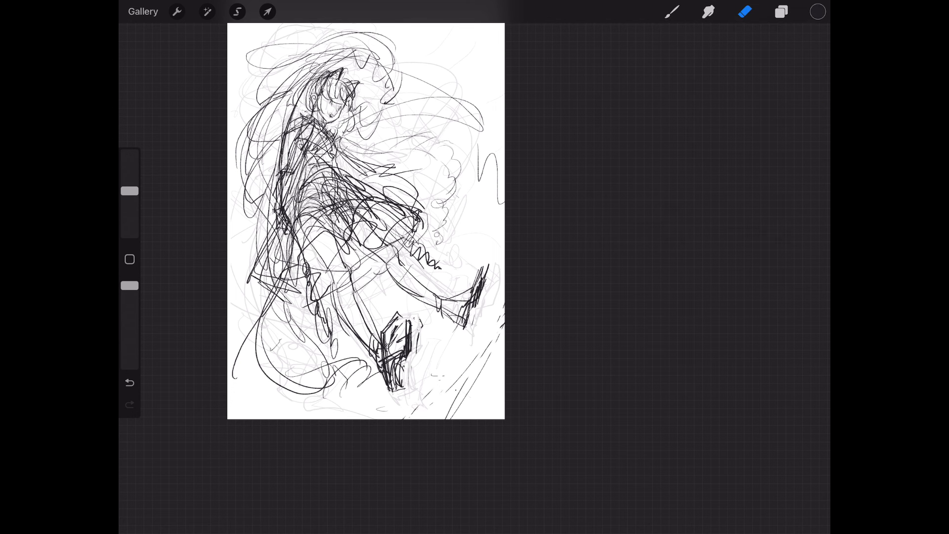
# Step: Add rough dark strokes to the hair, the collar and the lower body
pyautogui.click(672, 11)
pyautogui.moveTo(300, 86); pyautogui.dragTo(310, 114)
pyautogui.moveTo(303, 89); pyautogui.dragTo(323, 107)
pyautogui.moveTo(321, 90)
pyautogui.mouseDown()
pyautogui.moveTo(327, 108)
pyautogui.moveTo(353, 125)
pyautogui.mouseUp()
pyautogui.moveTo(352, 124); pyautogui.dragTo(366, 117)
pyautogui.moveTo(318, 93)
pyautogui.mouseDown()
pyautogui.moveTo(311, 116)
pyautogui.moveTo(288, 112)
pyautogui.mouseUp()
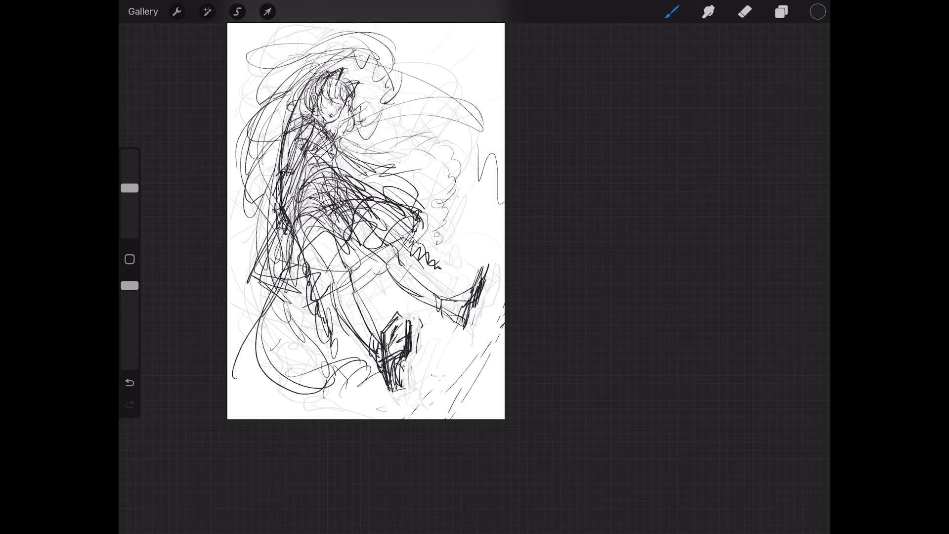
pyautogui.moveTo(352, 130)
pyautogui.mouseDown()
pyautogui.moveTo(339, 138)
pyautogui.moveTo(347, 132)
pyautogui.mouseUp()
pyautogui.moveTo(270, 198); pyautogui.dragTo(265, 211)
pyautogui.moveTo(311, 287); pyautogui.dragTo(308, 312)
# Step: Hide Layer 1 and fade the Layer 2 sketch to 27% opacity
pyautogui.click(781, 11)
pyautogui.click(806, 121)
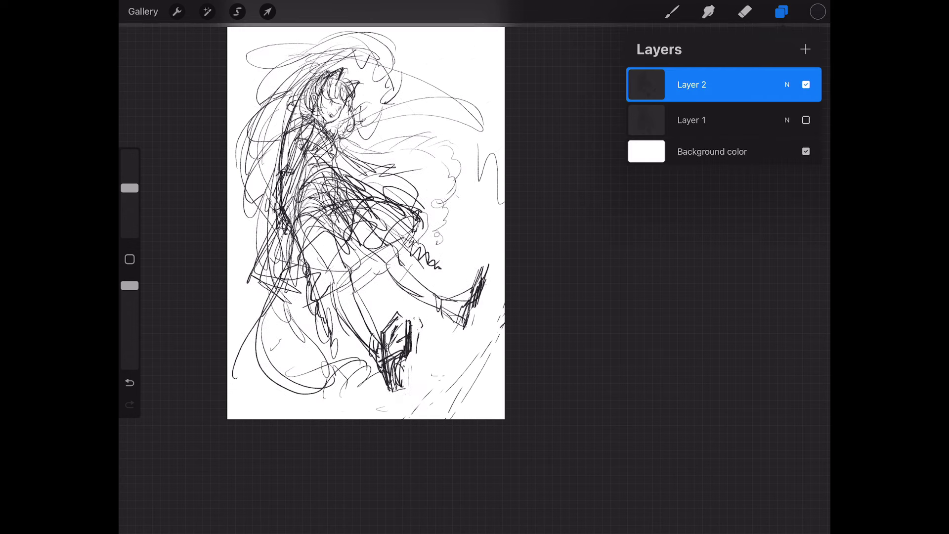
pyautogui.click(787, 85)
pyautogui.moveTo(812, 127); pyautogui.dragTo(676, 127)
pyautogui.click(787, 85)
# Step: Add an empty Layer 3 on top and return to the Brush for inking
pyautogui.click(805, 49)
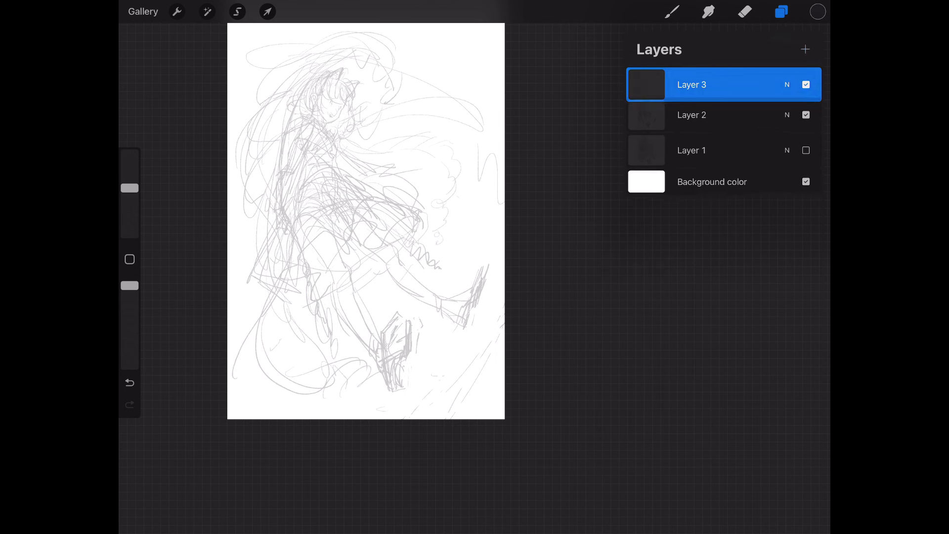
pyautogui.click(672, 11)
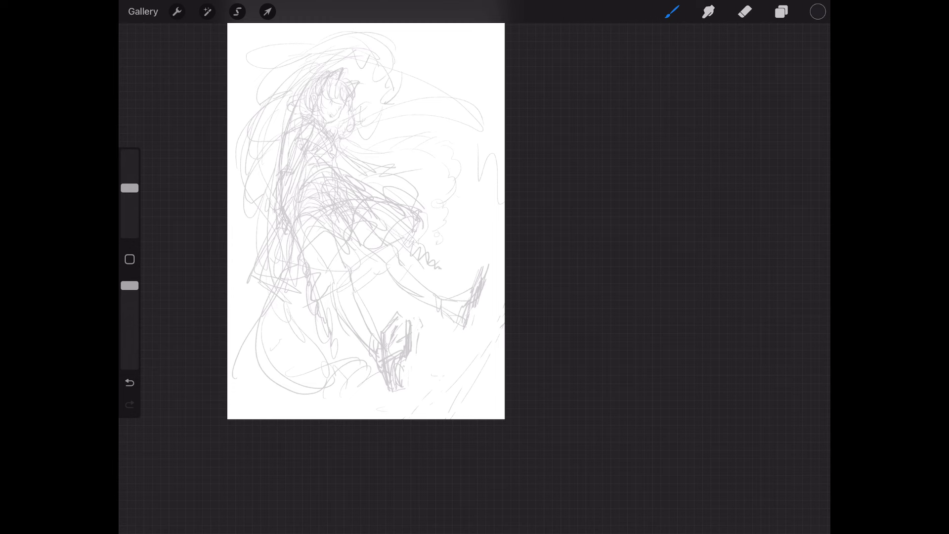
pyautogui.scroll(2, 366, 222)
# Step: Zoom in on the head and ink the face's right edge and inner lines
pyautogui.scroll(2, 366, 223)
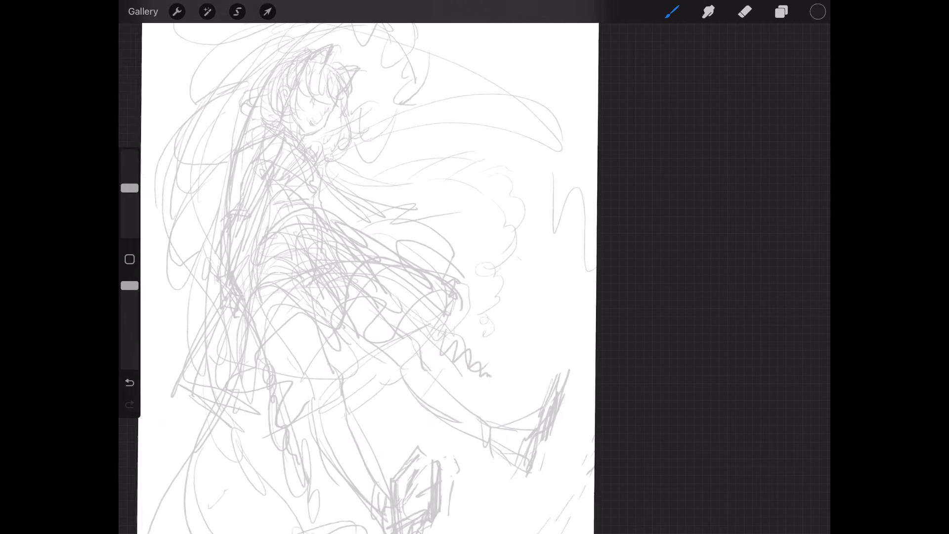
pyautogui.scroll(1, 366, 222)
pyautogui.scroll(2, 365, 223)
pyautogui.scroll(1, 474, 276)
pyautogui.scroll(2, 474, 276)
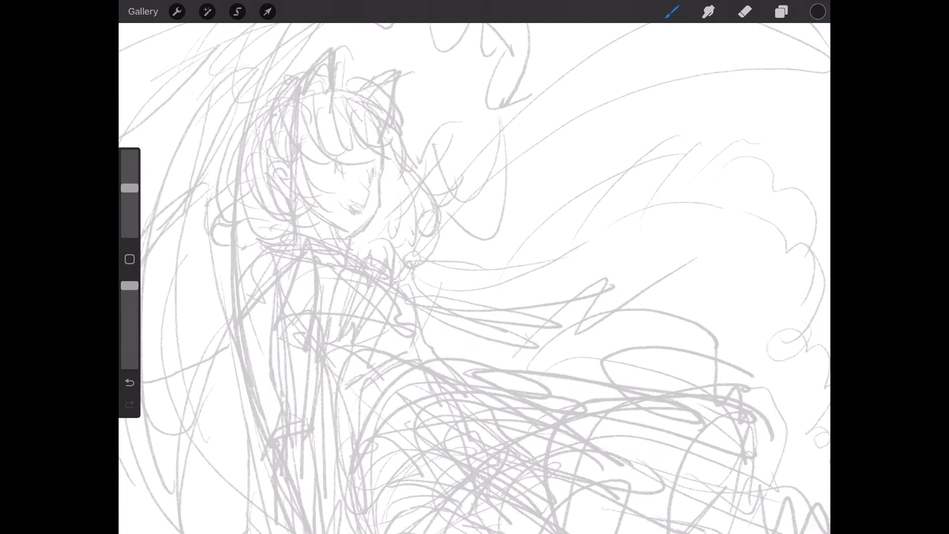
pyautogui.moveTo(382, 129)
pyautogui.mouseDown()
pyautogui.moveTo(376, 210)
pyautogui.moveTo(355, 232)
pyautogui.mouseUp()
pyautogui.moveTo(366, 175); pyautogui.dragTo(367, 194)
pyautogui.moveTo(366, 143)
pyautogui.mouseDown()
pyautogui.moveTo(370, 191)
pyautogui.moveTo(354, 227)
pyautogui.mouseUp()
pyautogui.moveTo(336, 149); pyautogui.dragTo(384, 159)
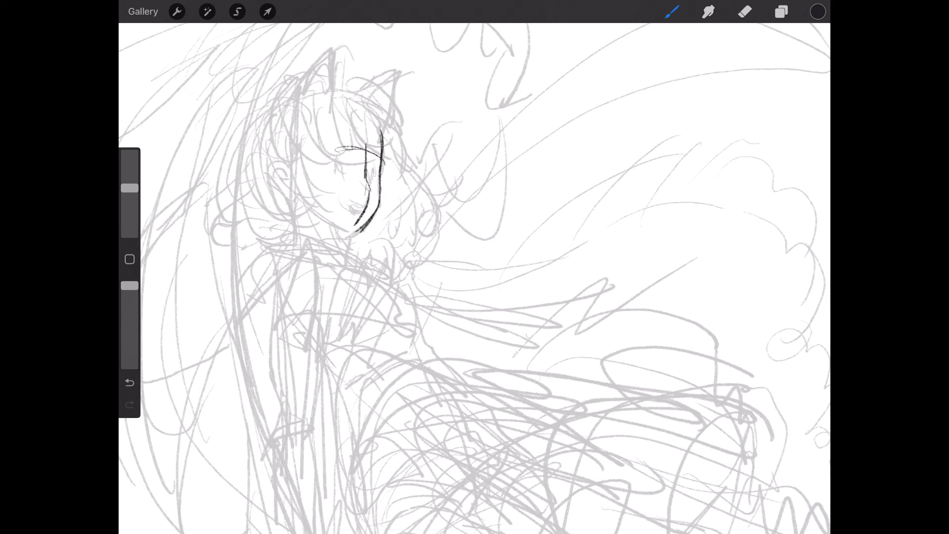
pyautogui.moveTo(319, 169); pyautogui.dragTo(353, 203)
pyautogui.moveTo(330, 174); pyautogui.dragTo(352, 202)
# Step: Ink the left cheek and jaw line, the facial cross-lines and the ear
pyautogui.moveTo(296, 179)
pyautogui.mouseDown()
pyautogui.moveTo(302, 197)
pyautogui.moveTo(348, 231)
pyautogui.mouseUp()
pyautogui.moveTo(306, 201)
pyautogui.mouseDown()
pyautogui.moveTo(347, 231)
pyautogui.moveTo(333, 245)
pyautogui.moveTo(287, 234)
pyautogui.moveTo(333, 250)
pyautogui.moveTo(295, 240)
pyautogui.mouseUp()
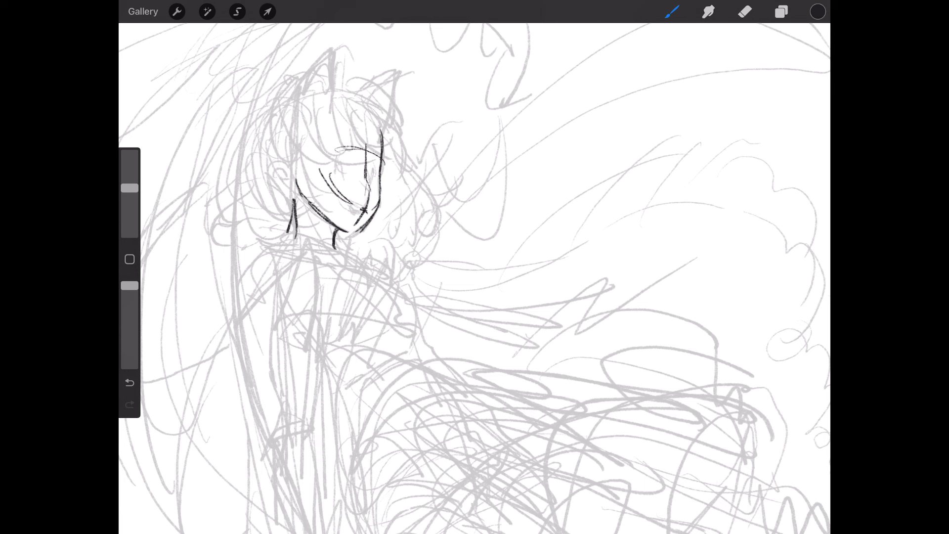
pyautogui.moveTo(314, 176); pyautogui.dragTo(384, 190)
pyautogui.moveTo(335, 146); pyautogui.dragTo(380, 152)
pyautogui.moveTo(296, 183)
pyautogui.mouseDown()
pyautogui.moveTo(285, 188)
pyautogui.moveTo(269, 165)
pyautogui.moveTo(288, 171)
pyautogui.moveTo(285, 190)
pyautogui.mouseUp()
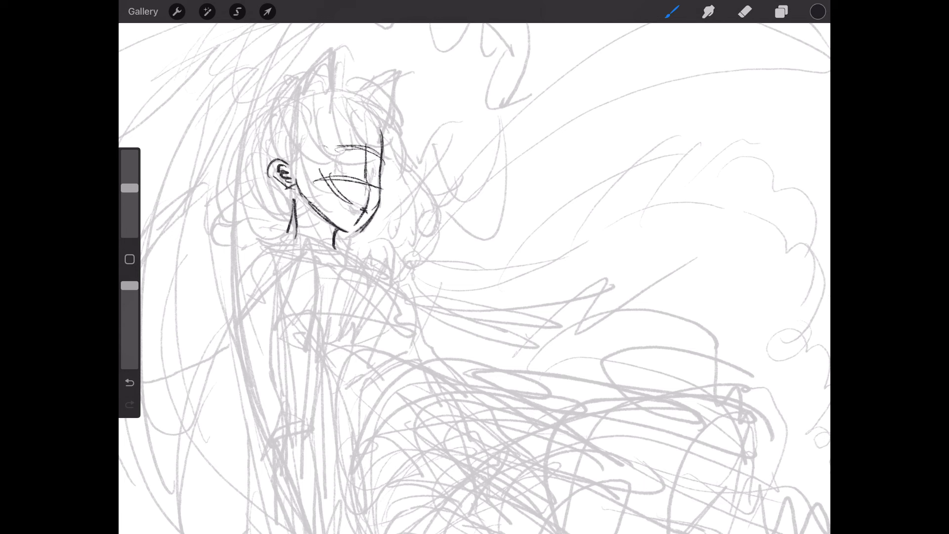
# Step: Ink hair strands above the ear and face, plus the outer hair arc
pyautogui.moveTo(322, 127); pyautogui.dragTo(296, 168)
pyautogui.moveTo(309, 131); pyautogui.dragTo(292, 159)
pyautogui.moveTo(327, 86)
pyautogui.mouseDown()
pyautogui.moveTo(336, 158)
pyautogui.moveTo(349, 159)
pyautogui.mouseUp()
pyautogui.moveTo(332, 112); pyautogui.dragTo(365, 151)
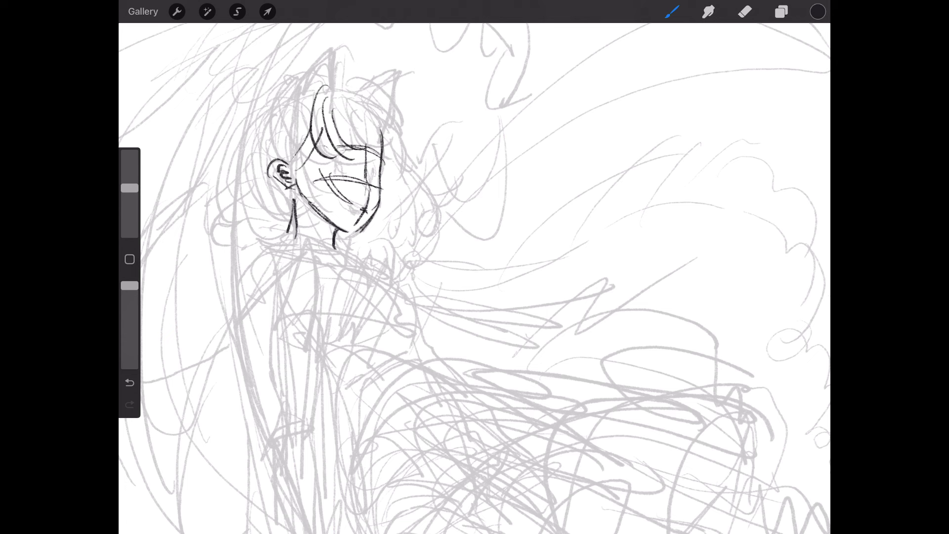
pyautogui.moveTo(336, 86)
pyautogui.mouseDown()
pyautogui.moveTo(376, 105)
pyautogui.moveTo(370, 147)
pyautogui.mouseUp()
pyautogui.moveTo(376, 102); pyautogui.dragTo(386, 179)
pyautogui.moveTo(383, 148); pyautogui.dragTo(385, 169)
# Step: Ink the looping curl atop the head with a hooked strand and accents
pyautogui.moveTo(343, 83)
pyautogui.mouseDown()
pyautogui.moveTo(370, 72)
pyautogui.moveTo(391, 129)
pyautogui.mouseUp()
pyautogui.moveTo(382, 95); pyautogui.dragTo(383, 118)
pyautogui.moveTo(384, 102)
pyautogui.mouseDown()
pyautogui.moveTo(389, 134)
pyautogui.moveTo(375, 126)
pyautogui.mouseUp()
pyautogui.moveTo(338, 78); pyautogui.dragTo(348, 75)
pyautogui.moveTo(390, 123); pyautogui.dragTo(423, 130)
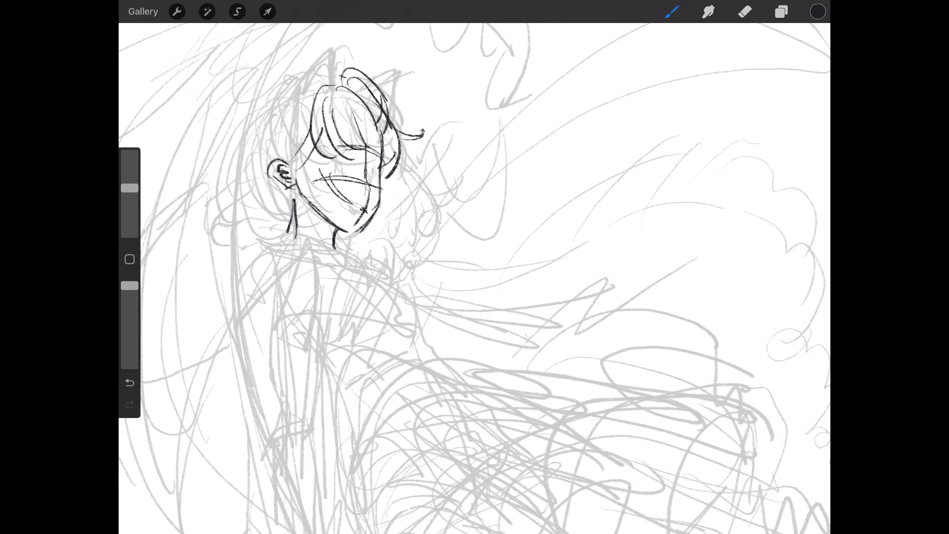
pyautogui.moveTo(307, 116)
pyautogui.mouseDown()
pyautogui.moveTo(276, 159)
pyautogui.moveTo(298, 171)
pyautogui.mouseUp()
# Step: Ink the left side and far-left outline of the hair and the jaw below the ear
pyautogui.moveTo(299, 96); pyautogui.dragTo(303, 183)
pyautogui.moveTo(321, 132); pyautogui.dragTo(304, 184)
pyautogui.moveTo(318, 180); pyautogui.dragTo(339, 190)
pyautogui.moveTo(298, 88); pyautogui.dragTo(283, 123)
pyautogui.moveTo(290, 94)
pyautogui.mouseDown()
pyautogui.moveTo(261, 120)
pyautogui.moveTo(276, 94)
pyautogui.moveTo(250, 117)
pyautogui.moveTo(256, 190)
pyautogui.mouseUp()
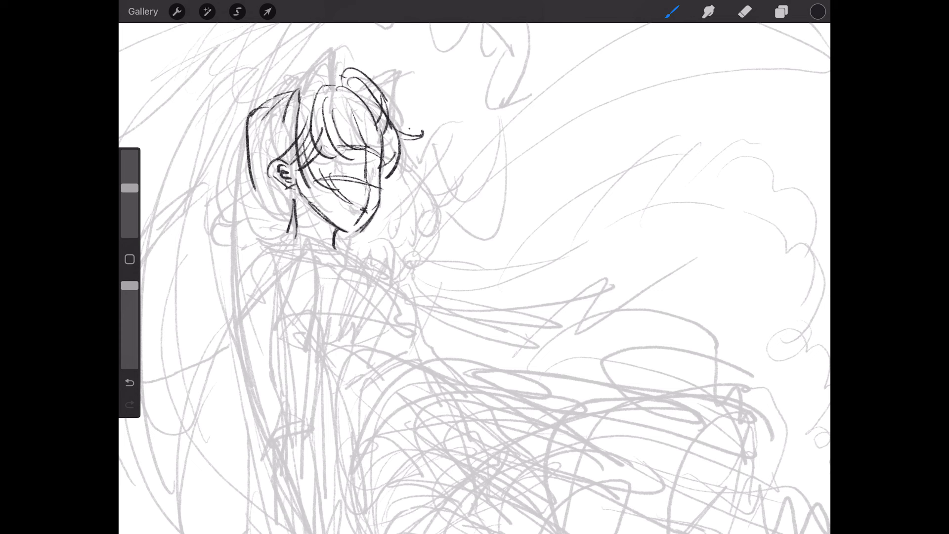
pyautogui.moveTo(262, 129); pyautogui.dragTo(240, 228)
pyautogui.moveTo(270, 168); pyautogui.dragTo(289, 217)
pyautogui.moveTo(315, 181)
pyautogui.mouseDown()
pyautogui.moveTo(291, 213)
pyautogui.moveTo(315, 209)
pyautogui.moveTo(306, 218)
pyautogui.moveTo(252, 229)
pyautogui.mouseUp()
pyautogui.moveTo(257, 222); pyautogui.dragTo(242, 231)
# Step: Ink the right side and lower-right ends of the bob, plus the upper middle strands
pyautogui.moveTo(395, 131)
pyautogui.mouseDown()
pyautogui.moveTo(392, 179)
pyautogui.moveTo(415, 208)
pyautogui.mouseUp()
pyautogui.moveTo(397, 161); pyautogui.dragTo(450, 209)
pyautogui.moveTo(413, 183); pyautogui.dragTo(392, 244)
pyautogui.moveTo(400, 213)
pyautogui.mouseDown()
pyautogui.moveTo(388, 247)
pyautogui.moveTo(346, 242)
pyautogui.mouseUp()
pyautogui.moveTo(244, 228)
pyautogui.mouseDown()
pyautogui.moveTo(259, 237)
pyautogui.moveTo(267, 221)
pyautogui.moveTo(281, 221)
pyautogui.mouseUp()
pyautogui.moveTo(246, 146); pyautogui.dragTo(246, 161)
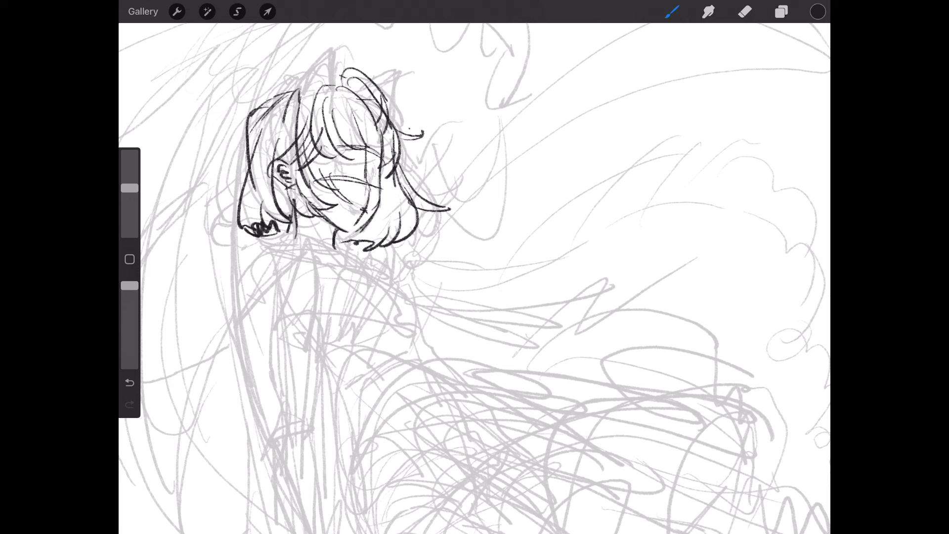
pyautogui.moveTo(340, 89); pyautogui.dragTo(361, 151)
pyautogui.moveTo(366, 104)
pyautogui.mouseDown()
pyautogui.moveTo(374, 161)
pyautogui.moveTo(387, 148)
pyautogui.mouseUp()
pyautogui.moveTo(388, 141); pyautogui.dragTo(373, 159)
# Step: Draw two cat ears above the hair with inner detail lines
pyautogui.moveTo(330, 94); pyautogui.dragTo(348, 87)
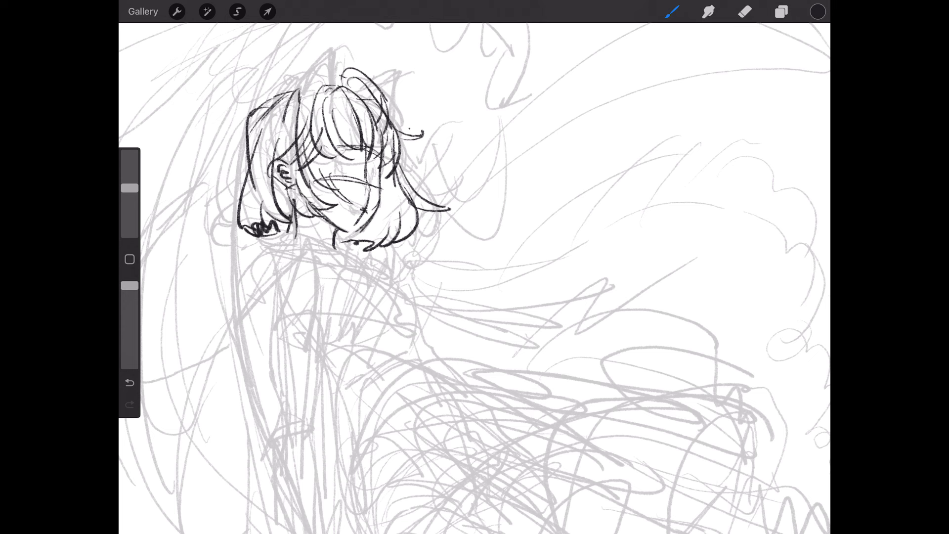
pyautogui.moveTo(299, 116)
pyautogui.mouseDown()
pyautogui.moveTo(320, 49)
pyautogui.moveTo(317, 87)
pyautogui.moveTo(383, 62)
pyautogui.mouseUp()
pyautogui.moveTo(384, 60)
pyautogui.mouseDown()
pyautogui.moveTo(386, 110)
pyautogui.moveTo(384, 63)
pyautogui.mouseUp()
pyautogui.moveTo(358, 93); pyautogui.dragTo(387, 64)
pyautogui.moveTo(382, 90); pyautogui.dragTo(372, 101)
pyautogui.moveTo(319, 48); pyautogui.dragTo(325, 76)
pyautogui.moveTo(317, 51)
pyautogui.mouseDown()
pyautogui.moveTo(300, 120)
pyautogui.moveTo(310, 99)
pyautogui.mouseUp()
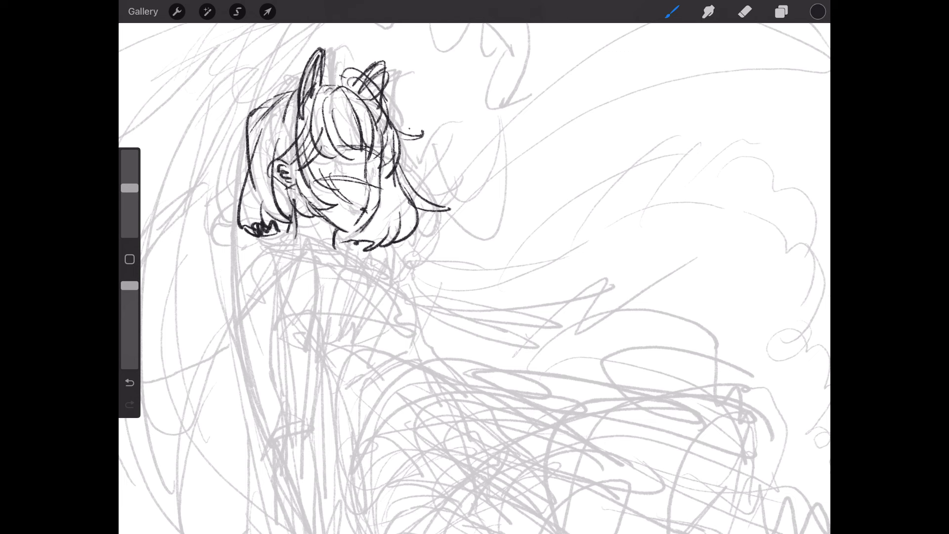
# Step: Draw both eyes with dark fill and lashes, then darken the left hair outline
pyautogui.moveTo(368, 204); pyautogui.dragTo(347, 204)
pyautogui.moveTo(357, 204); pyautogui.dragTo(365, 215)
pyautogui.moveTo(344, 166)
pyautogui.mouseDown()
pyautogui.moveTo(345, 175)
pyautogui.moveTo(373, 178)
pyautogui.moveTo(345, 171)
pyautogui.mouseUp()
pyautogui.moveTo(371, 168)
pyautogui.mouseDown()
pyautogui.moveTo(372, 180)
pyautogui.moveTo(341, 170)
pyautogui.moveTo(373, 180)
pyautogui.mouseUp()
pyautogui.moveTo(329, 158)
pyautogui.mouseDown()
pyautogui.moveTo(377, 173)
pyautogui.moveTo(340, 156)
pyautogui.mouseUp()
pyautogui.moveTo(330, 159)
pyautogui.mouseDown()
pyautogui.moveTo(337, 171)
pyautogui.moveTo(376, 181)
pyautogui.moveTo(343, 175)
pyautogui.moveTo(353, 143)
pyautogui.moveTo(380, 150)
pyautogui.mouseUp()
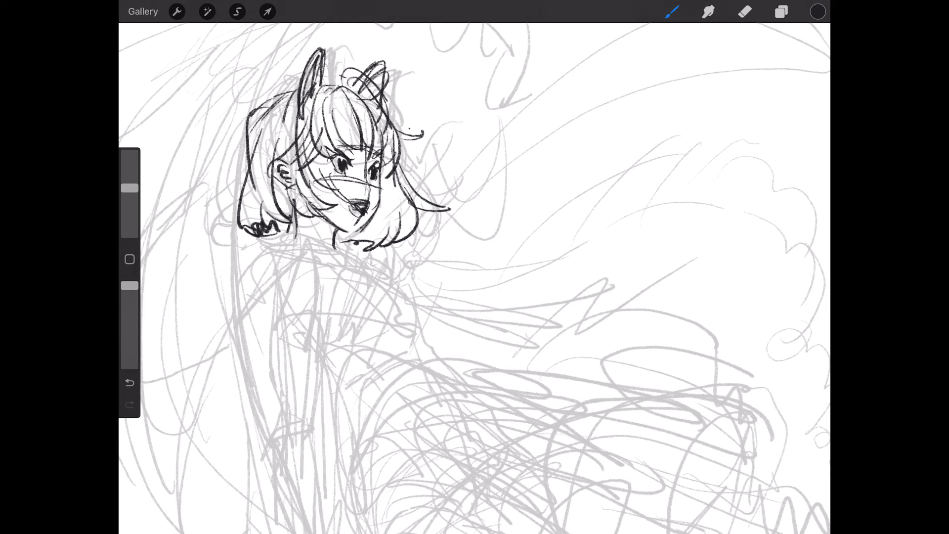
pyautogui.scroll(-5, 474, 277)
pyautogui.moveTo(337, 125); pyautogui.dragTo(319, 150)
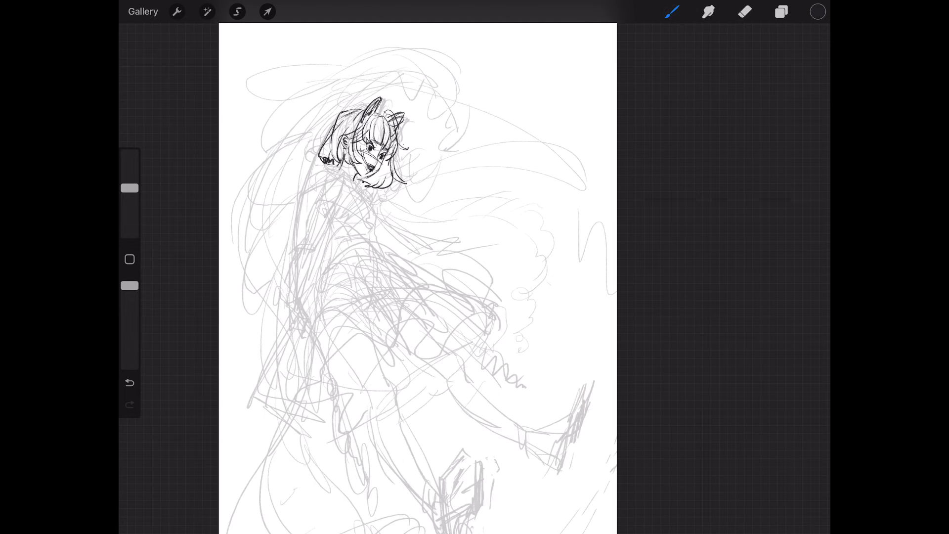
# Step: Erase the nose and mouth lines and re-hatch the nose and cheek
pyautogui.scroll(3, 418, 277)
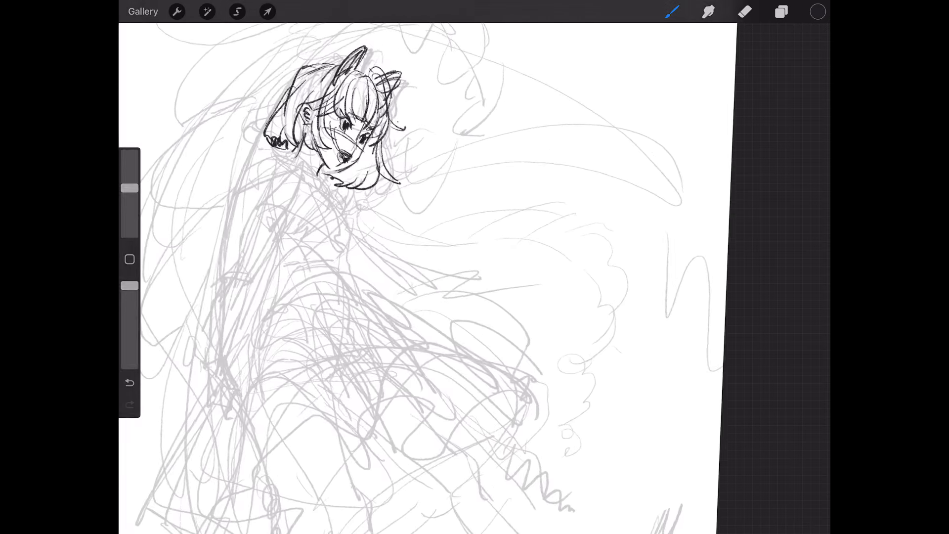
pyautogui.click(745, 12)
pyautogui.moveTo(343, 195); pyautogui.dragTo(355, 175)
pyautogui.click(671, 11)
pyautogui.click(745, 11)
pyautogui.click(671, 11)
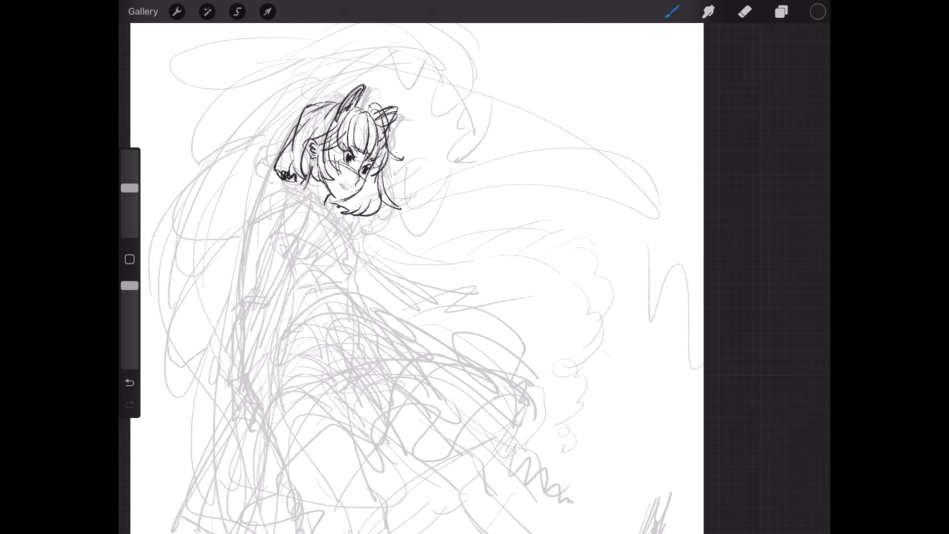
pyautogui.moveTo(344, 188)
pyautogui.mouseDown()
pyautogui.moveTo(346, 171)
pyautogui.moveTo(352, 177)
pyautogui.mouseUp()
pyautogui.moveTo(343, 189)
pyautogui.mouseDown()
pyautogui.moveTo(354, 179)
pyautogui.moveTo(364, 186)
pyautogui.moveTo(327, 200)
pyautogui.mouseUp()
# Step: Add black strands to the left hair, eye accents and the right-side bangs
pyautogui.moveTo(302, 129); pyautogui.dragTo(264, 151)
pyautogui.moveTo(262, 151); pyautogui.dragTo(274, 166)
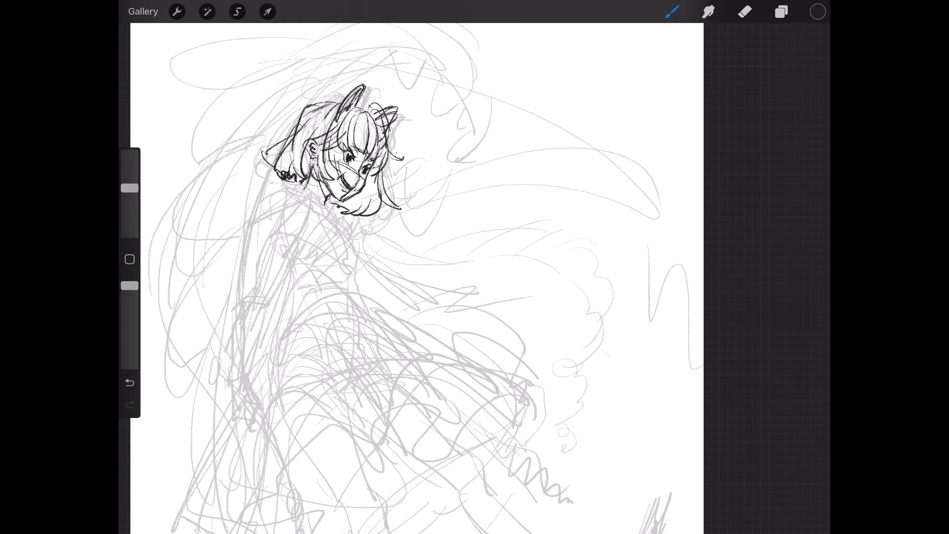
pyautogui.moveTo(301, 116); pyautogui.dragTo(310, 125)
pyautogui.moveTo(364, 161); pyautogui.dragTo(341, 176)
pyautogui.moveTo(372, 155); pyautogui.dragTo(353, 166)
pyautogui.moveTo(375, 104); pyautogui.dragTo(354, 149)
pyautogui.moveTo(386, 126); pyautogui.dragTo(370, 174)
pyautogui.scroll(-5, 415, 277)
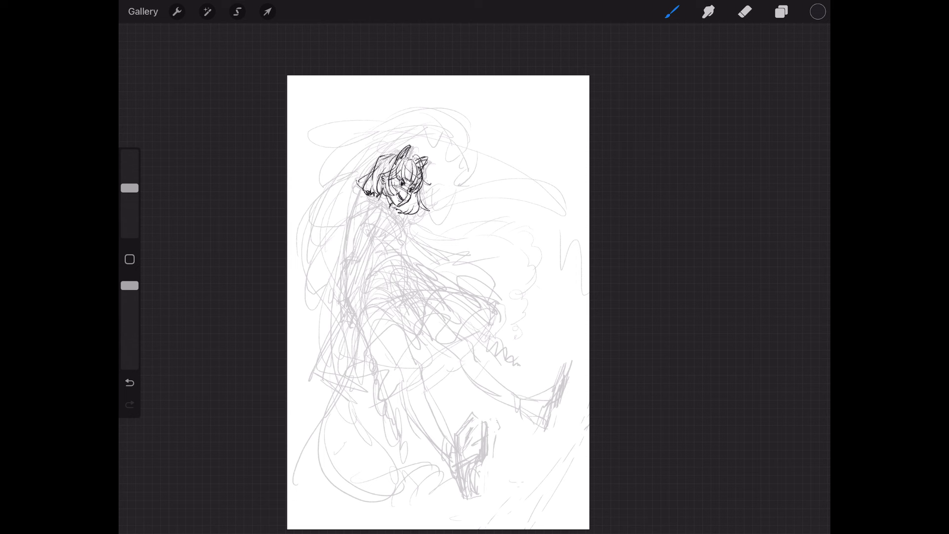
# Step: Touch up the eye and hair, and ink the left face, neck and shoulder
pyautogui.scroll(3, 439, 302)
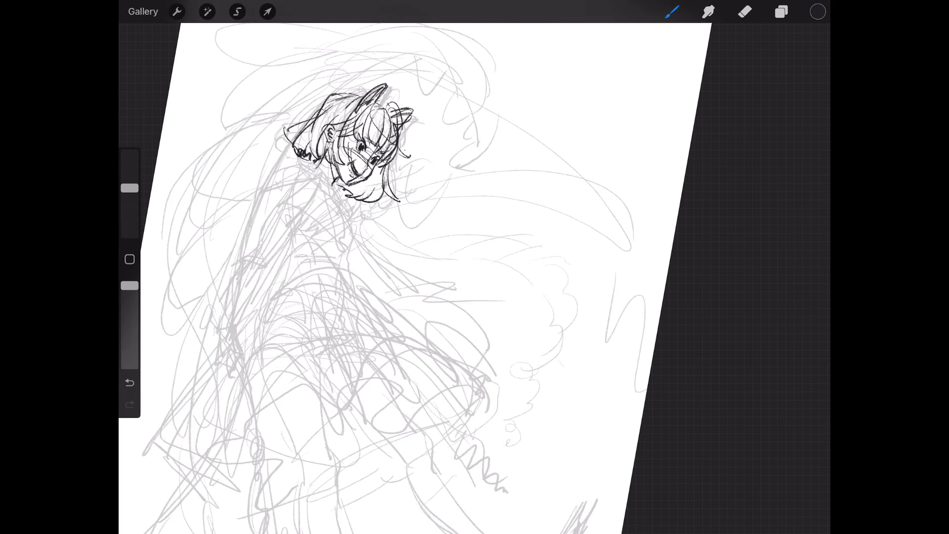
pyautogui.moveTo(358, 153)
pyautogui.mouseDown()
pyautogui.moveTo(365, 142)
pyautogui.moveTo(378, 168)
pyautogui.mouseUp()
pyautogui.moveTo(360, 108); pyautogui.dragTo(375, 141)
pyautogui.moveTo(378, 121)
pyautogui.mouseDown()
pyautogui.moveTo(389, 150)
pyautogui.moveTo(402, 153)
pyautogui.mouseUp()
pyautogui.moveTo(384, 131); pyautogui.dragTo(402, 163)
pyautogui.moveTo(391, 118); pyautogui.dragTo(348, 141)
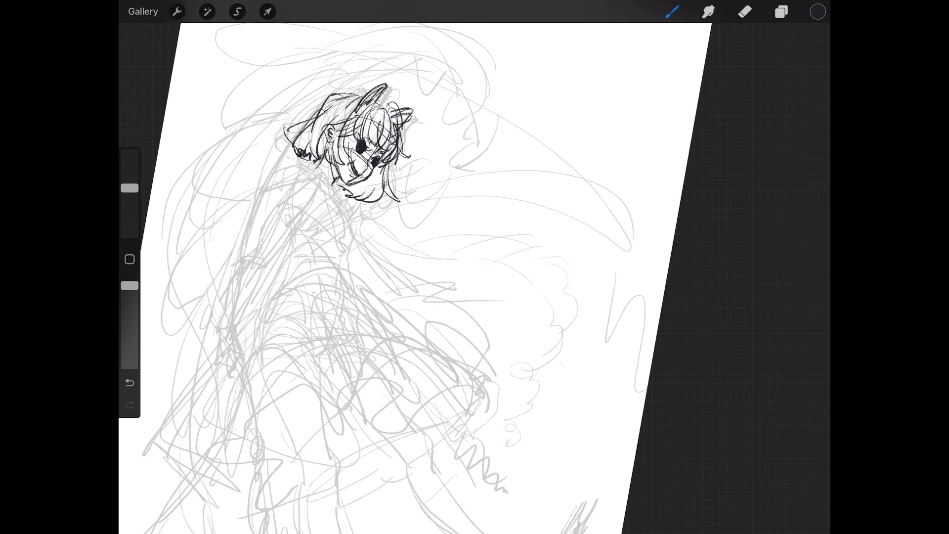
pyautogui.moveTo(316, 158); pyautogui.dragTo(343, 205)
pyautogui.moveTo(286, 167)
pyautogui.mouseDown()
pyautogui.moveTo(320, 179)
pyautogui.moveTo(312, 212)
pyautogui.moveTo(292, 236)
pyautogui.mouseUp()
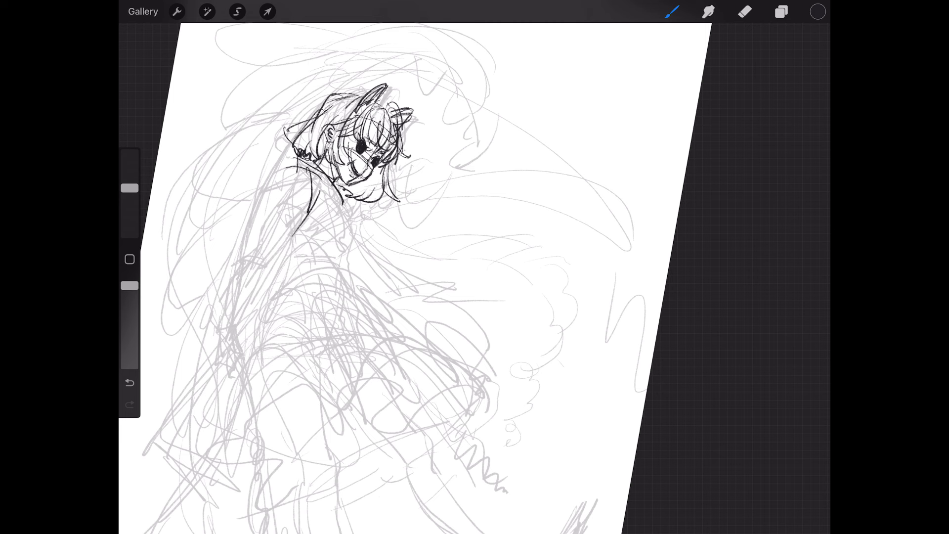
# Step: Ink the collar, the upper arm, and the long outer and inner sleeve lines
pyautogui.moveTo(316, 165)
pyautogui.mouseDown()
pyautogui.moveTo(358, 214)
pyautogui.moveTo(345, 214)
pyautogui.mouseUp()
pyautogui.moveTo(285, 168)
pyautogui.mouseDown()
pyautogui.moveTo(329, 194)
pyautogui.moveTo(283, 185)
pyautogui.moveTo(316, 174)
pyautogui.moveTo(307, 222)
pyautogui.mouseUp()
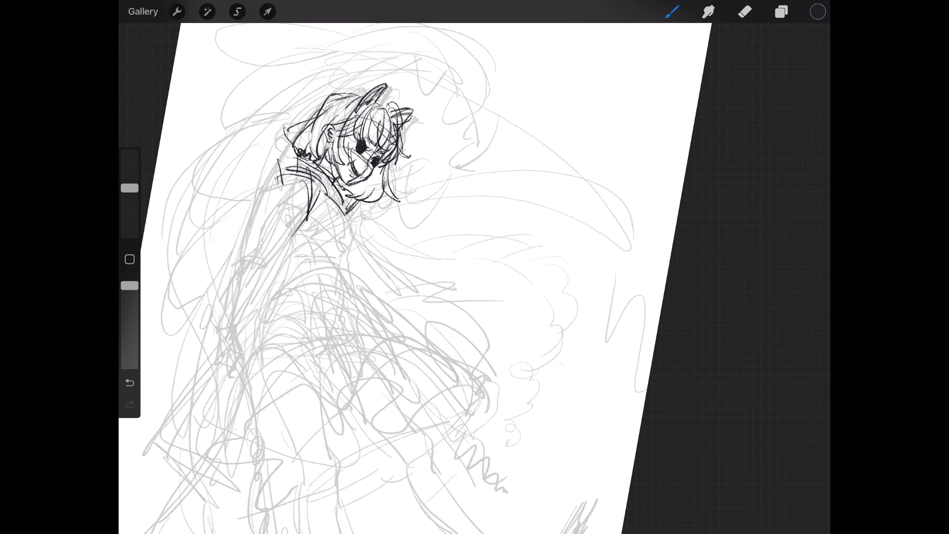
pyautogui.moveTo(280, 176); pyautogui.dragTo(257, 228)
pyautogui.moveTo(310, 214)
pyautogui.mouseDown()
pyautogui.moveTo(248, 250)
pyautogui.moveTo(268, 267)
pyautogui.mouseUp()
pyautogui.moveTo(294, 238); pyautogui.dragTo(284, 270)
pyautogui.moveTo(263, 227); pyautogui.dragTo(255, 270)
pyautogui.moveTo(257, 227); pyautogui.dragTo(193, 318)
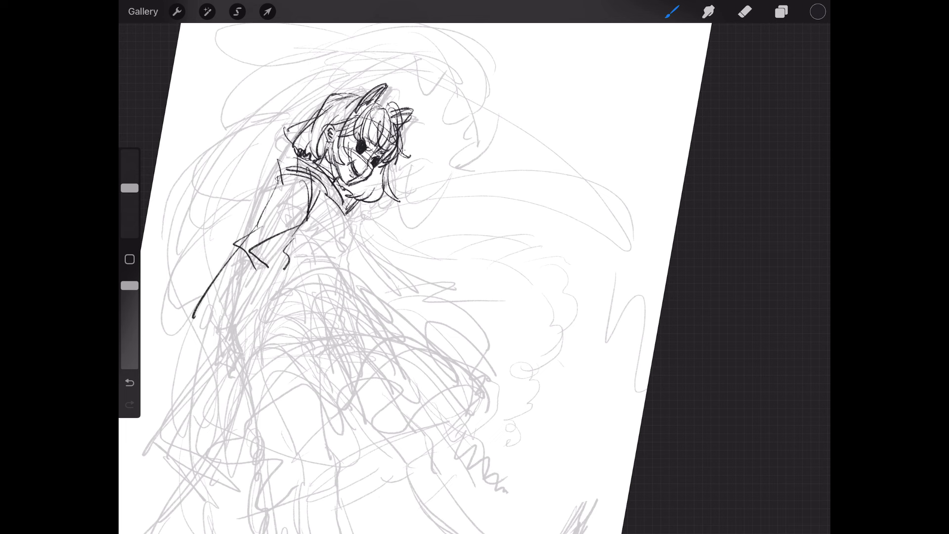
pyautogui.moveTo(282, 272); pyautogui.dragTo(262, 331)
# Step: Ink the flared sleeve cuff, the fingers, and the hand gripping the sword blade
pyautogui.moveTo(270, 289)
pyautogui.mouseDown()
pyautogui.moveTo(258, 341)
pyautogui.moveTo(174, 280)
pyautogui.moveTo(236, 246)
pyautogui.mouseUp()
pyautogui.moveTo(174, 281); pyautogui.dragTo(217, 312)
pyautogui.moveTo(270, 250); pyautogui.dragTo(210, 326)
pyautogui.moveTo(293, 223); pyautogui.dragTo(259, 328)
pyautogui.moveTo(276, 191); pyautogui.dragTo(267, 201)
pyautogui.moveTo(221, 313); pyautogui.dragTo(218, 325)
pyautogui.moveTo(240, 314)
pyautogui.mouseDown()
pyautogui.moveTo(217, 343)
pyautogui.moveTo(234, 345)
pyautogui.mouseUp()
pyautogui.moveTo(221, 334)
pyautogui.mouseDown()
pyautogui.moveTo(216, 355)
pyautogui.moveTo(247, 359)
pyautogui.moveTo(247, 370)
pyautogui.moveTo(233, 360)
pyautogui.moveTo(234, 379)
pyautogui.moveTo(223, 375)
pyautogui.mouseUp()
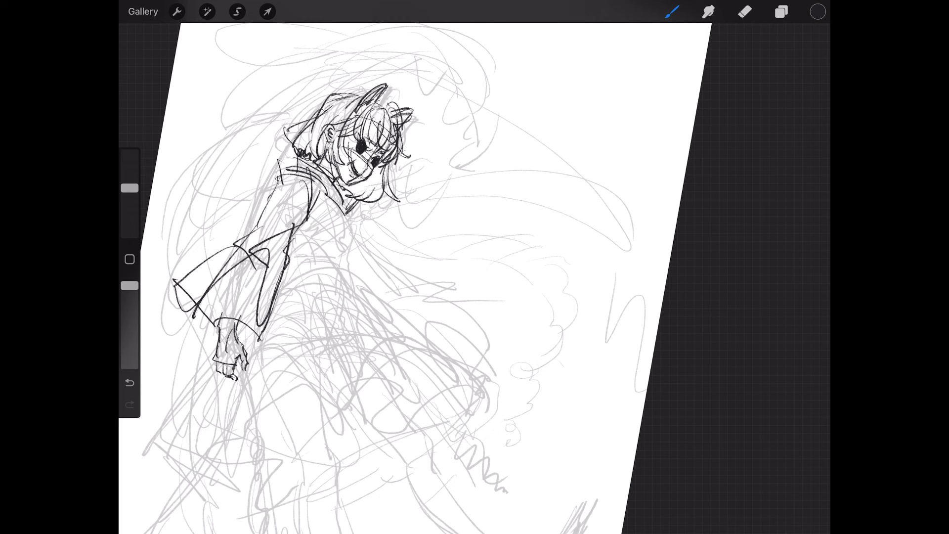
pyautogui.moveTo(214, 330); pyautogui.dragTo(251, 410)
pyautogui.moveTo(207, 303); pyautogui.dragTo(219, 337)
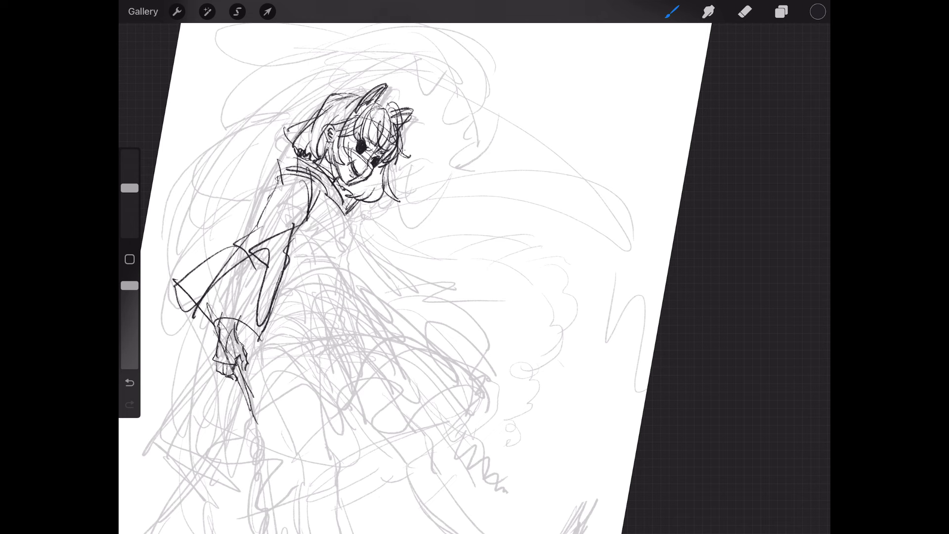
pyautogui.scroll(-5, 375, 267)
pyautogui.scroll(5, 375, 266)
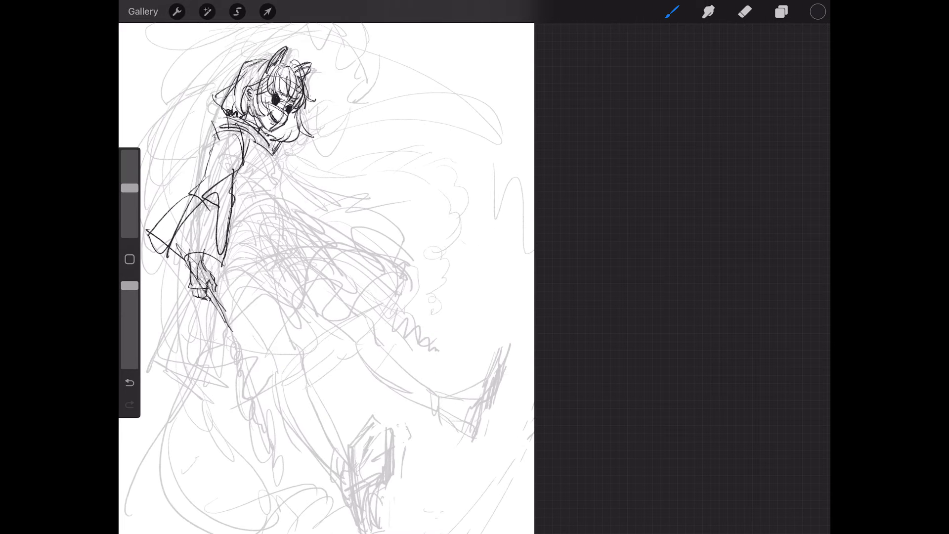
# Step: Ink the back, the chest curve and the upper leg lines below the torso
pyautogui.moveTo(246, 156)
pyautogui.mouseDown()
pyautogui.moveTo(252, 190)
pyautogui.moveTo(278, 185)
pyautogui.mouseUp()
pyautogui.moveTo(274, 152)
pyautogui.mouseDown()
pyautogui.moveTo(286, 193)
pyautogui.moveTo(260, 187)
pyautogui.moveTo(277, 206)
pyautogui.mouseUp()
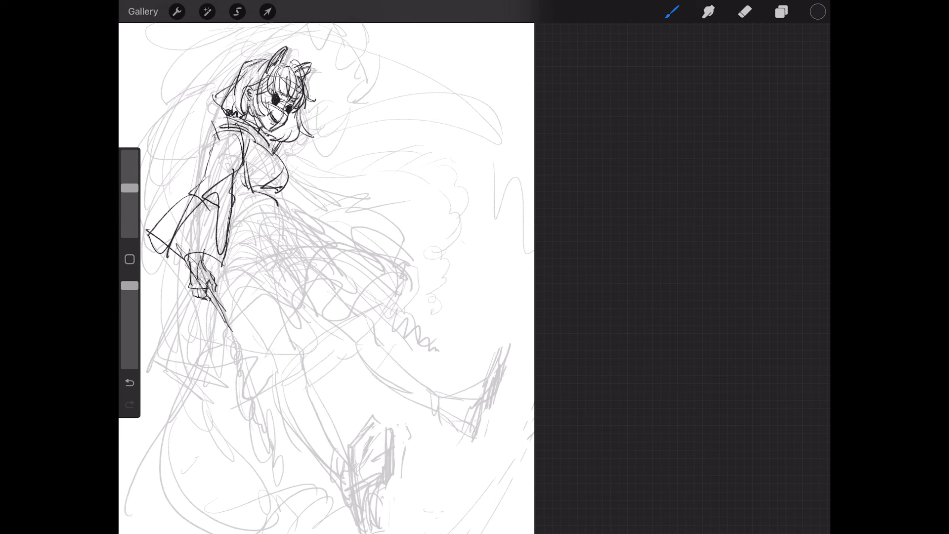
pyautogui.moveTo(232, 242); pyautogui.dragTo(278, 305)
pyautogui.moveTo(223, 261); pyautogui.dragTo(270, 357)
pyautogui.moveTo(273, 280)
pyautogui.mouseDown()
pyautogui.moveTo(304, 373)
pyautogui.moveTo(279, 381)
pyautogui.mouseUp()
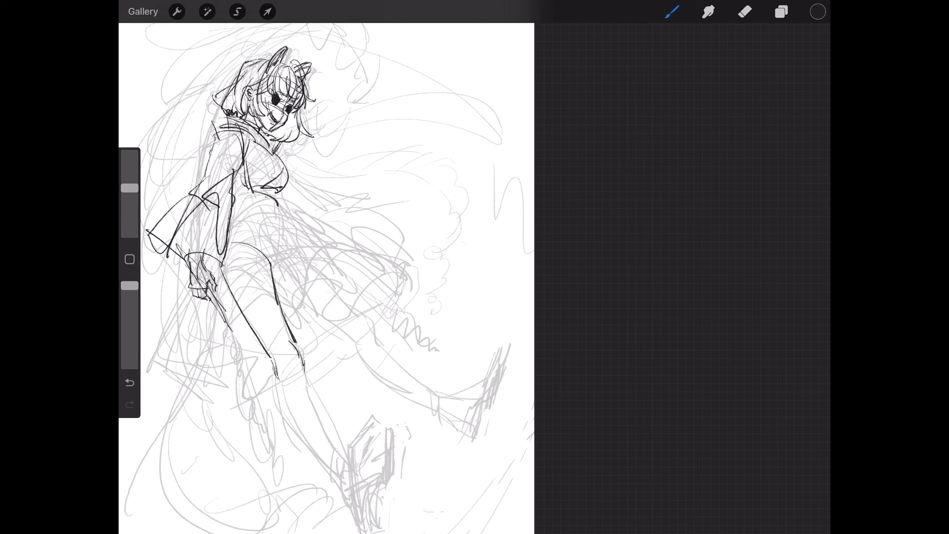
# Step: Extend both leg outlines downward toward the foot
pyautogui.scroll(-1, 326, 277)
pyautogui.scroll(-4, 326, 277)
pyautogui.moveTo(304, 258)
pyautogui.mouseDown()
pyautogui.moveTo(320, 322)
pyautogui.moveTo(296, 319)
pyautogui.moveTo(313, 349)
pyautogui.mouseUp()
pyautogui.moveTo(272, 262); pyautogui.dragTo(325, 362)
pyautogui.moveTo(311, 299); pyautogui.dragTo(331, 338)
pyautogui.moveTo(313, 341)
pyautogui.mouseDown()
pyautogui.moveTo(346, 406)
pyautogui.moveTo(359, 403)
pyautogui.moveTo(364, 385)
pyautogui.moveTo(349, 411)
pyautogui.mouseUp()
# Step: Ink the ankle, heel, top of the foot, ankle loop and sole
pyautogui.moveTo(336, 354); pyautogui.dragTo(333, 375)
pyautogui.moveTo(332, 357); pyautogui.dragTo(350, 340)
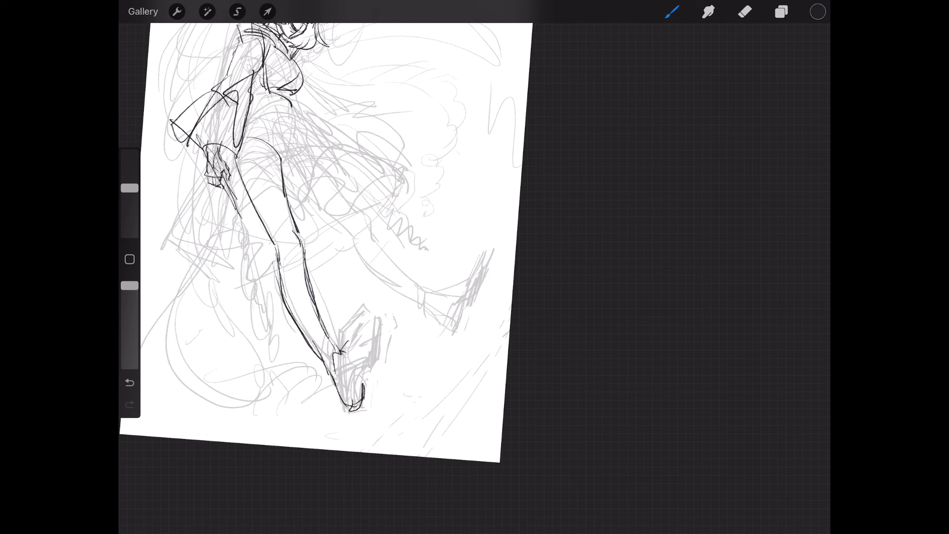
pyautogui.moveTo(345, 388)
pyautogui.mouseDown()
pyautogui.moveTo(374, 358)
pyautogui.moveTo(350, 338)
pyautogui.moveTo(355, 327)
pyautogui.mouseUp()
pyautogui.moveTo(346, 364)
pyautogui.mouseDown()
pyautogui.moveTo(367, 321)
pyautogui.moveTo(379, 317)
pyautogui.moveTo(378, 356)
pyautogui.moveTo(380, 336)
pyautogui.moveTo(362, 340)
pyautogui.moveTo(369, 329)
pyautogui.mouseUp()
pyautogui.moveTo(378, 343); pyautogui.dragTo(353, 402)
# Step: Ink the back of the hip, thigh and leg with small lower-leg strokes
pyautogui.scroll(5, 346, 277)
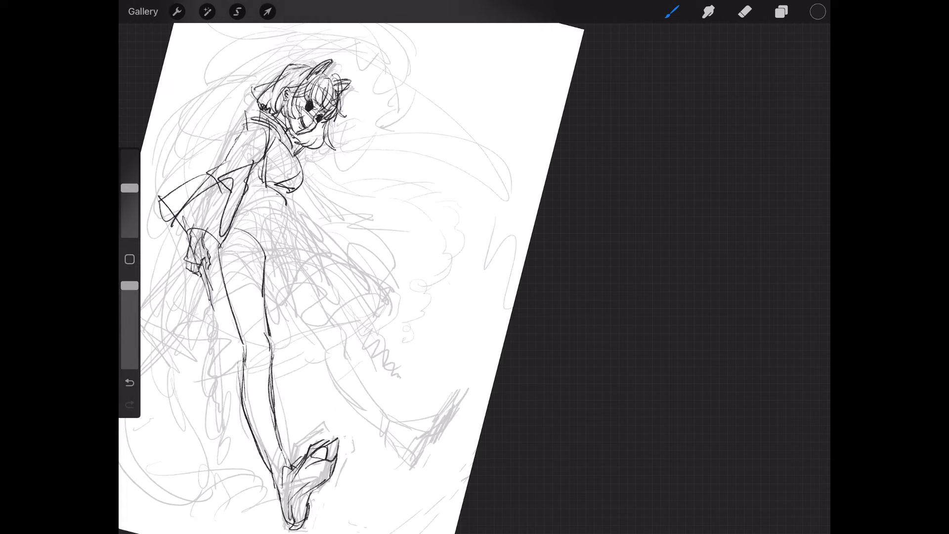
pyautogui.moveTo(285, 203); pyautogui.dragTo(302, 270)
pyautogui.moveTo(256, 241)
pyautogui.mouseDown()
pyautogui.moveTo(278, 298)
pyautogui.moveTo(288, 307)
pyautogui.moveTo(274, 267)
pyautogui.moveTo(308, 332)
pyautogui.mouseUp()
pyautogui.moveTo(296, 250)
pyautogui.mouseDown()
pyautogui.moveTo(334, 318)
pyautogui.moveTo(322, 348)
pyautogui.mouseUp()
pyautogui.moveTo(329, 312); pyautogui.dragTo(343, 342)
# Step: Rotate the view and ink both lower leg contours down toward the foot
pyautogui.moveTo(213, 321); pyautogui.dragTo(188, 274)
pyautogui.moveTo(363, 182); pyautogui.dragTo(341, 271)
pyautogui.moveTo(337, 158)
pyautogui.mouseDown()
pyautogui.moveTo(319, 186)
pyautogui.moveTo(333, 180)
pyautogui.moveTo(319, 210)
pyautogui.moveTo(314, 276)
pyautogui.mouseUp()
pyautogui.moveTo(319, 213); pyautogui.dragTo(319, 298)
pyautogui.moveTo(351, 214); pyautogui.dragTo(342, 296)
pyautogui.moveTo(345, 249); pyautogui.dragTo(340, 301)
pyautogui.moveTo(325, 213); pyautogui.dragTo(321, 317)
pyautogui.moveTo(325, 260); pyautogui.dragTo(322, 294)
pyautogui.moveTo(324, 287); pyautogui.dragTo(320, 332)
# Step: Ink the ankle hook and lines, and rework the toe shape of the foot
pyautogui.scroll(-5, 474, 267)
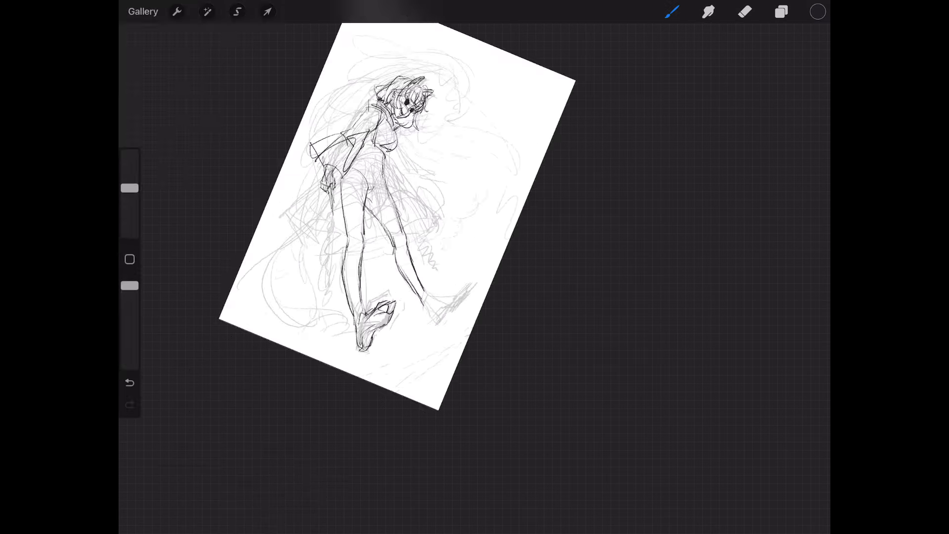
pyautogui.scroll(5, 296, 296)
pyautogui.moveTo(341, 282)
pyautogui.mouseDown()
pyautogui.moveTo(349, 296)
pyautogui.moveTo(358, 272)
pyautogui.moveTo(348, 309)
pyautogui.moveTo(363, 322)
pyautogui.moveTo(390, 270)
pyautogui.moveTo(353, 285)
pyautogui.mouseUp()
pyautogui.moveTo(351, 277)
pyautogui.mouseDown()
pyautogui.moveTo(388, 288)
pyautogui.moveTo(356, 314)
pyautogui.mouseUp()
pyautogui.moveTo(383, 290)
pyautogui.mouseDown()
pyautogui.moveTo(357, 307)
pyautogui.moveTo(399, 283)
pyautogui.mouseUp()
pyautogui.moveTo(369, 274)
pyautogui.mouseDown()
pyautogui.moveTo(416, 252)
pyautogui.moveTo(404, 280)
pyautogui.moveTo(360, 321)
pyautogui.mouseUp()
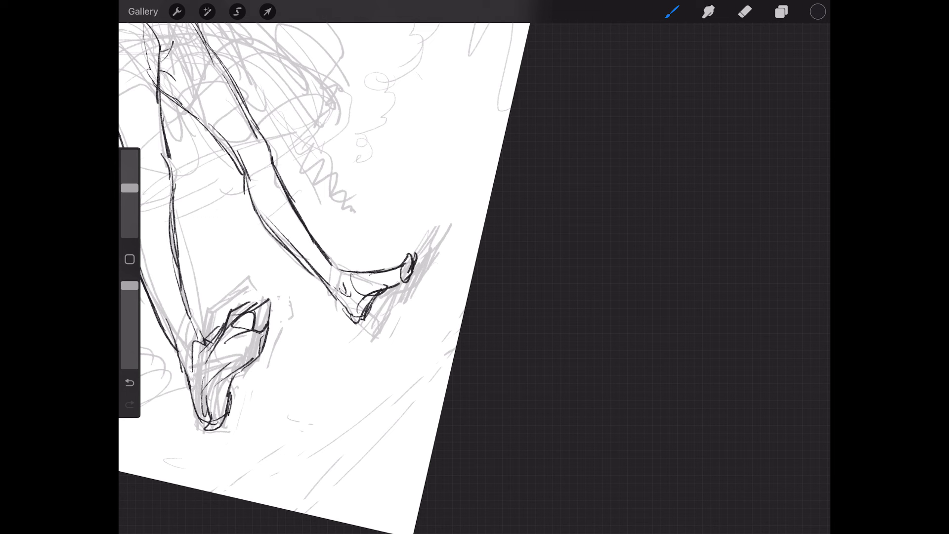
pyautogui.moveTo(356, 277)
pyautogui.mouseDown()
pyautogui.moveTo(403, 267)
pyautogui.moveTo(400, 260)
pyautogui.moveTo(406, 279)
pyautogui.moveTo(415, 272)
pyautogui.moveTo(405, 282)
pyautogui.mouseUp()
# Step: Erase the extra toe loops and ink the bottom of the foot
pyautogui.click(744, 11)
pyautogui.click(671, 12)
pyautogui.moveTo(346, 311)
pyautogui.mouseDown()
pyautogui.moveTo(404, 282)
pyautogui.moveTo(371, 304)
pyautogui.mouseUp()
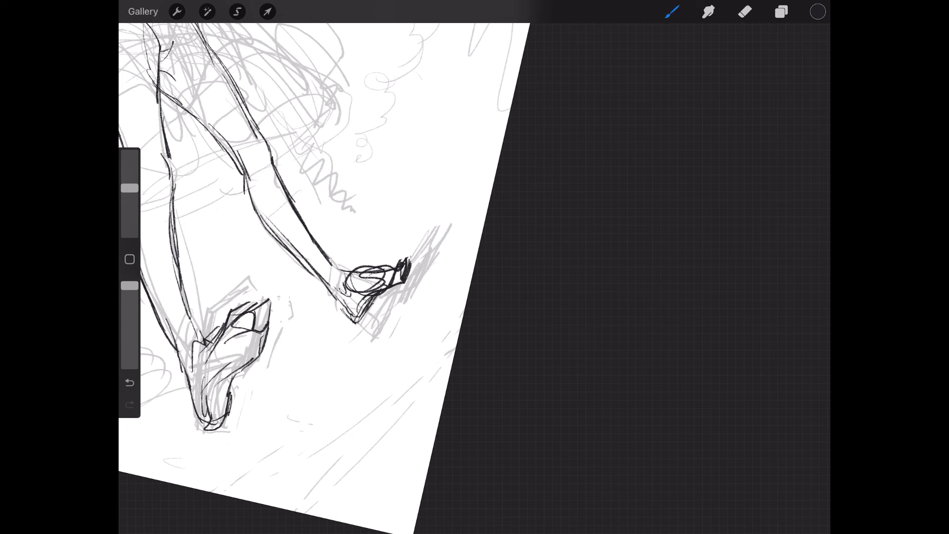
# Step: Add inner toe lines and ankle loops to the other shoe, then touch up both leg contours
pyautogui.moveTo(261, 332)
pyautogui.mouseDown()
pyautogui.moveTo(249, 358)
pyautogui.moveTo(220, 371)
pyautogui.moveTo(202, 418)
pyautogui.mouseUp()
pyautogui.moveTo(213, 383); pyautogui.dragTo(205, 420)
pyautogui.moveTo(221, 390); pyautogui.dragTo(213, 419)
pyautogui.moveTo(217, 350)
pyautogui.mouseDown()
pyautogui.moveTo(223, 335)
pyautogui.moveTo(191, 376)
pyautogui.mouseUp()
pyautogui.scroll(-5, 322, 247)
pyautogui.moveTo(331, 254); pyautogui.dragTo(341, 262)
pyautogui.moveTo(374, 231); pyautogui.dragTo(380, 236)
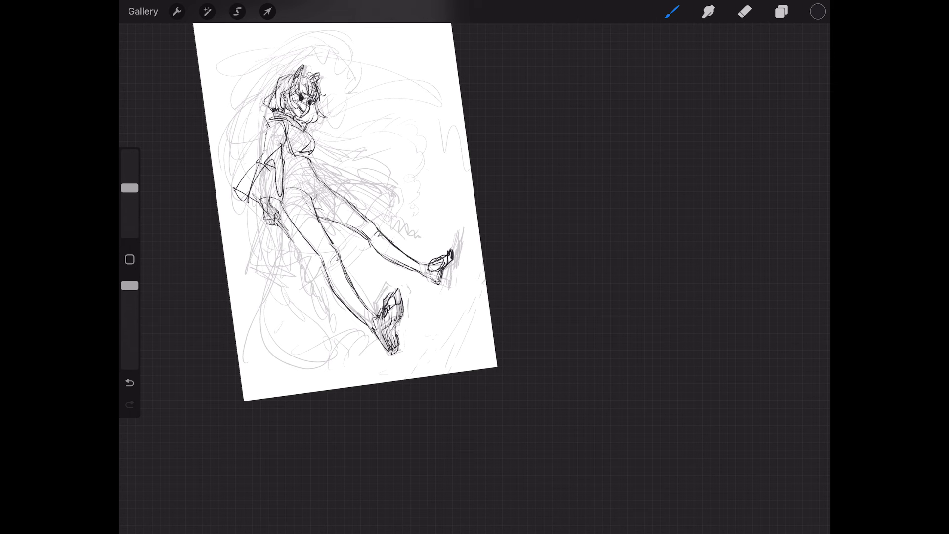
# Step: Ink the torso, hip and waist lines and a line across the hip
pyautogui.scroll(5, 317, 267)
pyautogui.moveTo(230, 207)
pyautogui.mouseDown()
pyautogui.moveTo(238, 240)
pyautogui.moveTo(257, 262)
pyautogui.moveTo(262, 253)
pyautogui.moveTo(307, 265)
pyautogui.mouseUp()
pyautogui.moveTo(284, 227); pyautogui.dragTo(321, 251)
pyautogui.moveTo(259, 252); pyautogui.dragTo(277, 254)
pyautogui.moveTo(216, 227); pyautogui.dragTo(225, 242)
pyautogui.moveTo(269, 272); pyautogui.dragTo(331, 265)
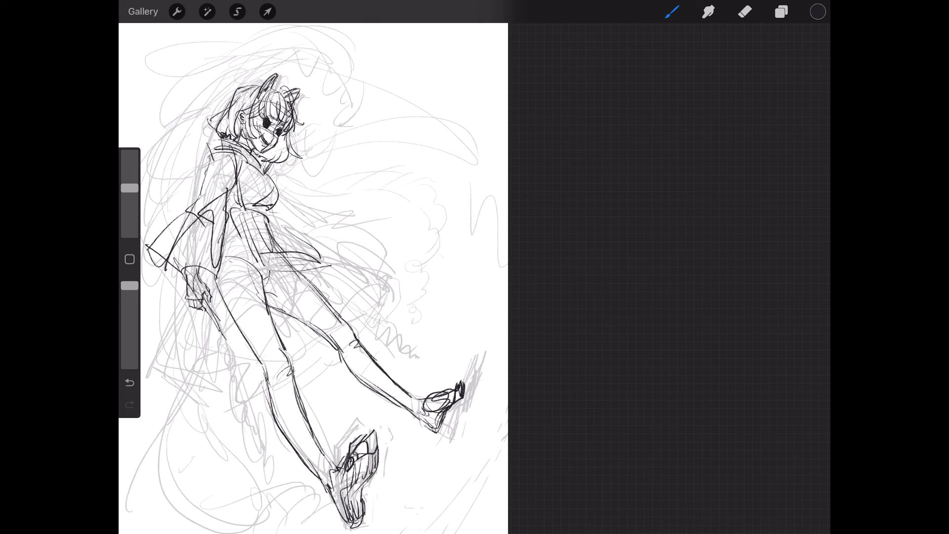
# Step: Ink the long back-and-hip line, the left leg and the thigh lines
pyautogui.moveTo(223, 242); pyautogui.dragTo(215, 376)
pyautogui.moveTo(228, 280); pyautogui.dragTo(215, 378)
pyautogui.moveTo(227, 283); pyautogui.dragTo(279, 323)
pyautogui.moveTo(239, 243)
pyautogui.mouseDown()
pyautogui.moveTo(286, 335)
pyautogui.moveTo(312, 336)
pyautogui.moveTo(310, 349)
pyautogui.mouseUp()
pyautogui.moveTo(280, 255); pyautogui.dragTo(310, 348)
# Step: Ink skirt lines over the thigh with a zigzag edge and wavy hem
pyautogui.moveTo(274, 245); pyautogui.dragTo(316, 341)
pyautogui.moveTo(315, 345)
pyautogui.mouseDown()
pyautogui.moveTo(373, 272)
pyautogui.moveTo(374, 326)
pyautogui.mouseUp()
pyautogui.moveTo(338, 360); pyautogui.dragTo(339, 377)
pyautogui.moveTo(270, 394)
pyautogui.mouseDown()
pyautogui.moveTo(260, 411)
pyautogui.moveTo(222, 426)
pyautogui.moveTo(203, 400)
pyautogui.moveTo(206, 365)
pyautogui.moveTo(225, 357)
pyautogui.mouseUp()
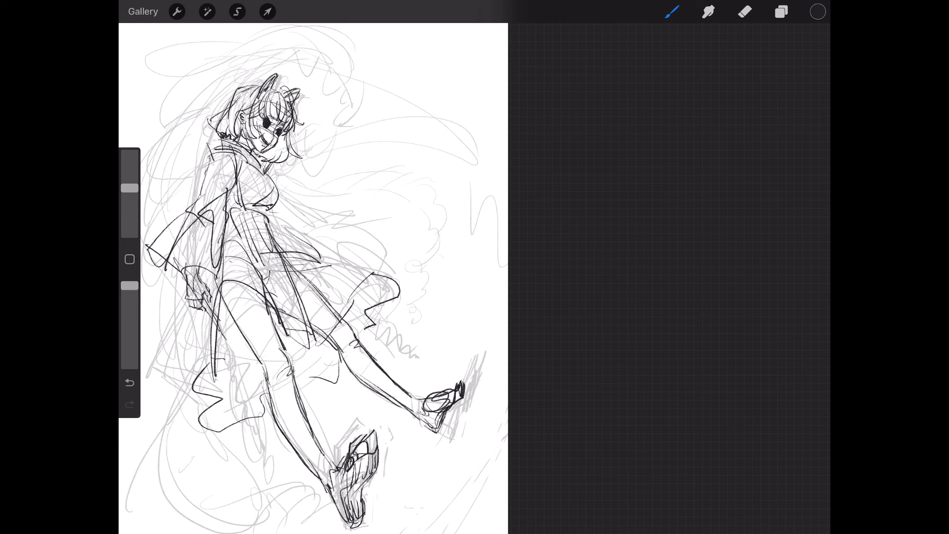
# Step: Ink lines down the left leg and diagonal marks on the figure's left side
pyautogui.moveTo(220, 262)
pyautogui.mouseDown()
pyautogui.moveTo(227, 333)
pyautogui.moveTo(241, 352)
pyautogui.moveTo(195, 358)
pyautogui.mouseUp()
pyautogui.moveTo(216, 286); pyautogui.dragTo(179, 373)
pyautogui.moveTo(183, 370); pyautogui.dragTo(194, 390)
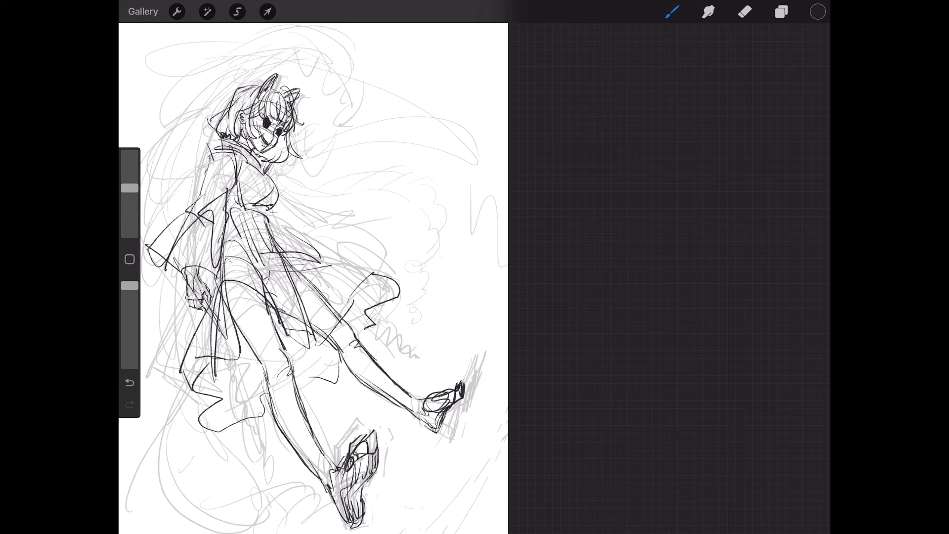
pyautogui.moveTo(255, 384); pyautogui.dragTo(250, 400)
# Step: Ink the diagonal skirt hem and its flowing fold lines
pyautogui.moveTo(314, 254); pyautogui.dragTo(385, 273)
pyautogui.moveTo(295, 256); pyautogui.dragTo(341, 281)
pyautogui.moveTo(329, 338); pyautogui.dragTo(311, 349)
pyautogui.moveTo(246, 250); pyautogui.dragTo(292, 335)
pyautogui.moveTo(271, 274); pyautogui.dragTo(326, 349)
pyautogui.moveTo(296, 265); pyautogui.dragTo(326, 335)
pyautogui.moveTo(296, 263); pyautogui.dragTo(363, 285)
pyautogui.moveTo(337, 365); pyautogui.dragTo(325, 374)
# Step: Ink the waist, bust, collar and chest button marks
pyautogui.moveTo(236, 219)
pyautogui.mouseDown()
pyautogui.moveTo(252, 251)
pyautogui.moveTo(290, 235)
pyautogui.mouseUp()
pyautogui.moveTo(246, 171)
pyautogui.mouseDown()
pyautogui.moveTo(240, 195)
pyautogui.moveTo(250, 184)
pyautogui.mouseUp()
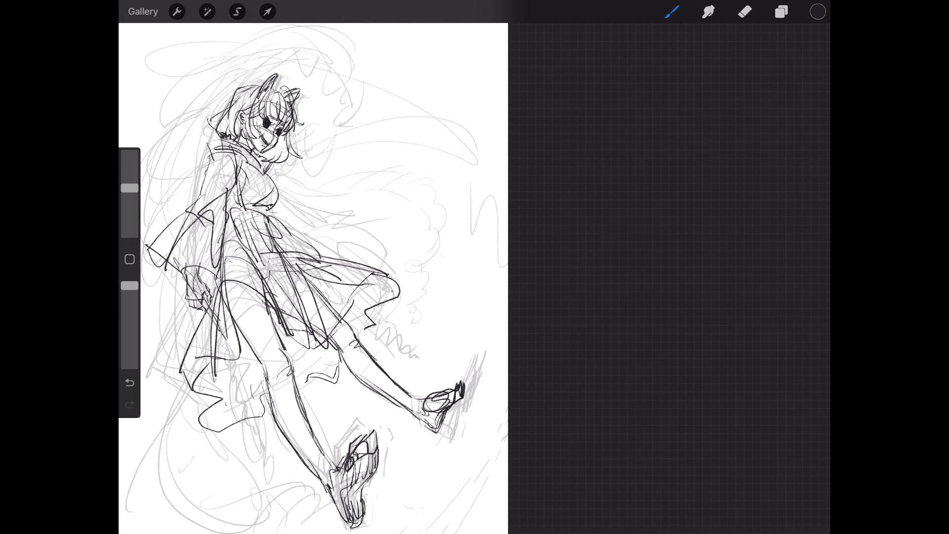
pyautogui.moveTo(220, 141)
pyautogui.mouseDown()
pyautogui.moveTo(200, 161)
pyautogui.moveTo(242, 184)
pyautogui.moveTo(280, 190)
pyautogui.moveTo(240, 190)
pyautogui.mouseUp()
pyautogui.moveTo(240, 183); pyautogui.dragTo(248, 195)
# Step: Ink the left sleeve and arm with short strokes nearby
pyautogui.moveTo(220, 224)
pyautogui.mouseDown()
pyautogui.moveTo(190, 248)
pyautogui.moveTo(185, 224)
pyautogui.mouseUp()
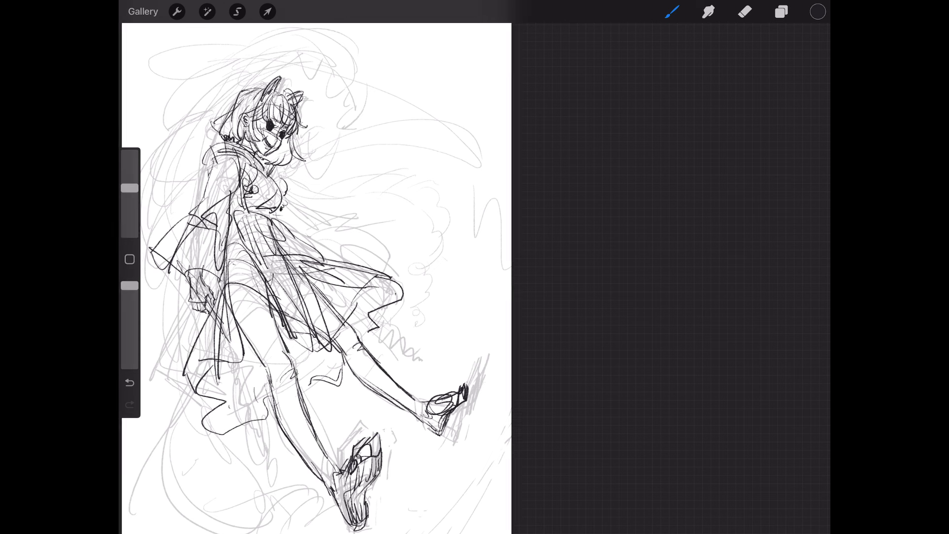
pyautogui.moveTo(297, 247); pyautogui.dragTo(326, 262)
pyautogui.moveTo(218, 210)
pyautogui.mouseDown()
pyautogui.moveTo(196, 226)
pyautogui.moveTo(252, 247)
pyautogui.moveTo(185, 247)
pyautogui.moveTo(242, 259)
pyautogui.moveTo(188, 244)
pyautogui.moveTo(190, 275)
pyautogui.mouseUp()
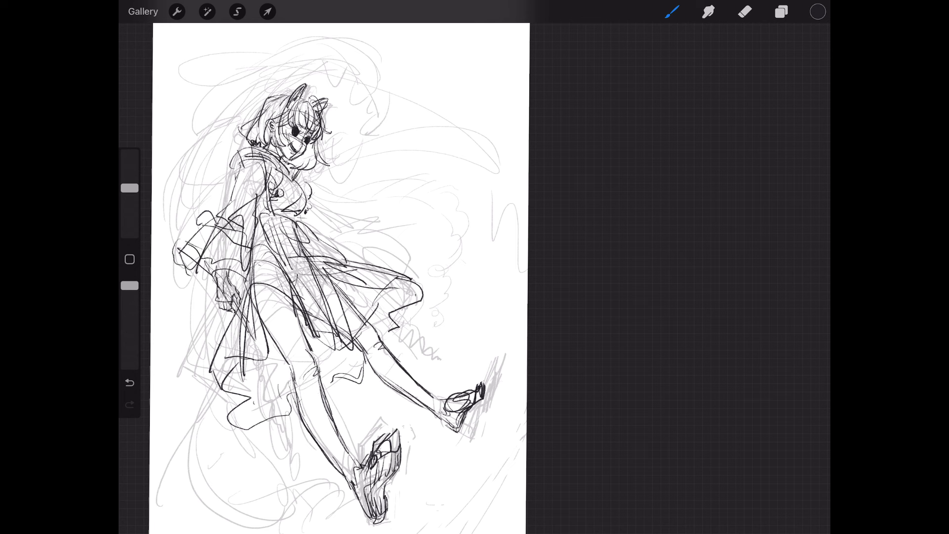
# Step: Touch up waist, cuff and skirt, then ink the long sword line past the leg
pyautogui.moveTo(303, 220); pyautogui.dragTo(320, 227)
pyautogui.moveTo(203, 256); pyautogui.dragTo(211, 273)
pyautogui.moveTo(247, 321); pyautogui.dragTo(258, 349)
pyautogui.moveTo(216, 258); pyautogui.dragTo(257, 357)
pyautogui.moveTo(234, 299); pyautogui.dragTo(285, 407)
pyautogui.moveTo(249, 324); pyautogui.dragTo(343, 504)
pyautogui.moveTo(358, 295); pyautogui.dragTo(370, 305)
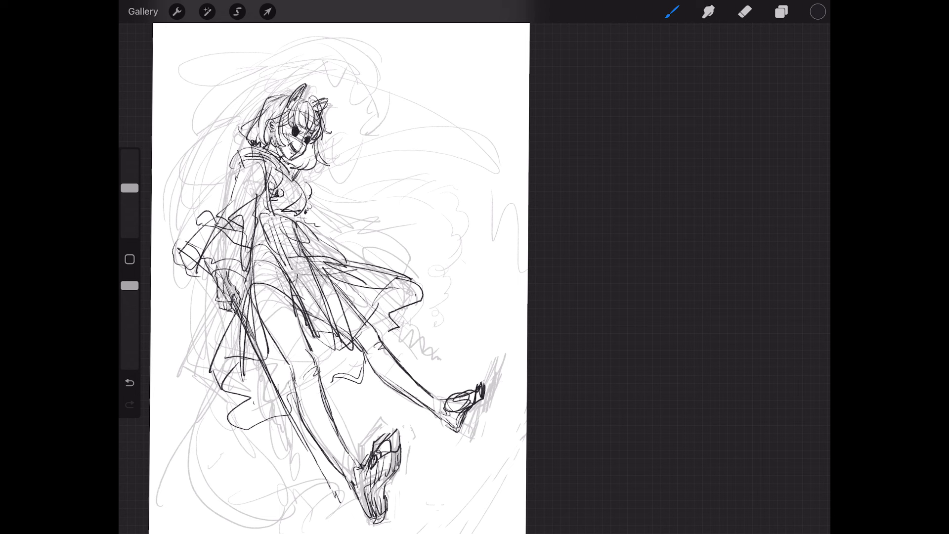
# Step: Finish the remaining upper and lower leg contour lines
pyautogui.moveTo(329, 313); pyautogui.dragTo(452, 364)
pyautogui.moveTo(385, 344); pyautogui.dragTo(476, 368)
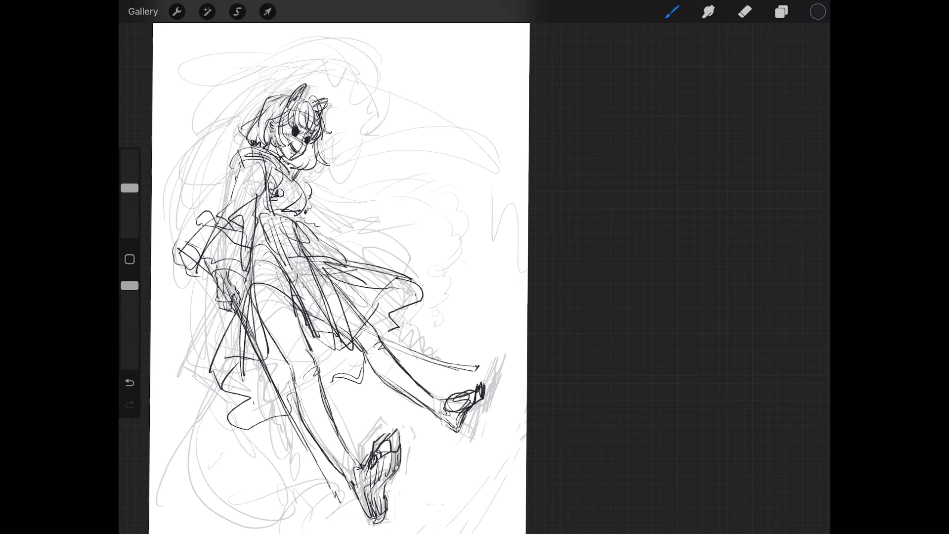
pyautogui.moveTo(315, 460); pyautogui.dragTo(331, 493)
pyautogui.moveTo(245, 319); pyautogui.dragTo(302, 421)
pyautogui.moveTo(273, 359); pyautogui.dragTo(328, 470)
pyautogui.moveTo(291, 415); pyautogui.dragTo(351, 491)
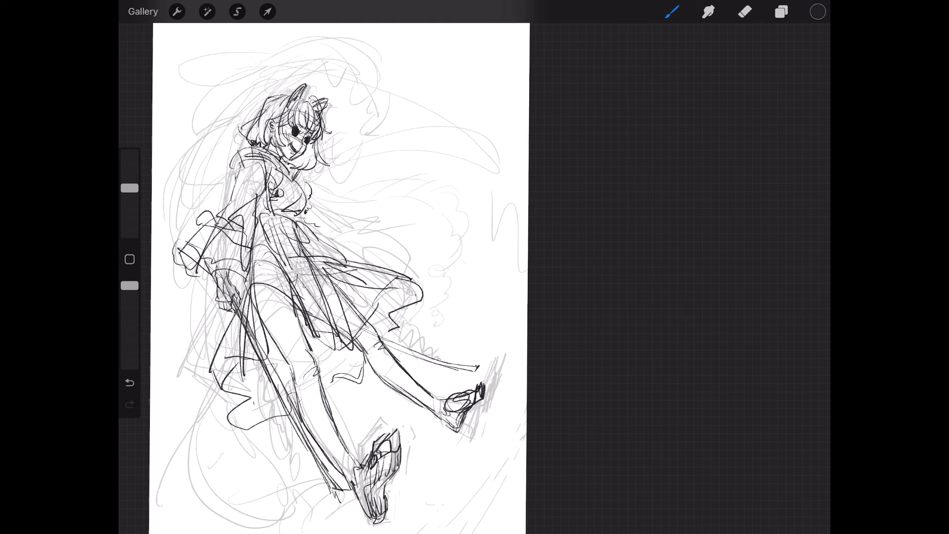
pyautogui.moveTo(345, 308); pyautogui.dragTo(439, 364)
pyautogui.moveTo(327, 286); pyautogui.dragTo(473, 374)
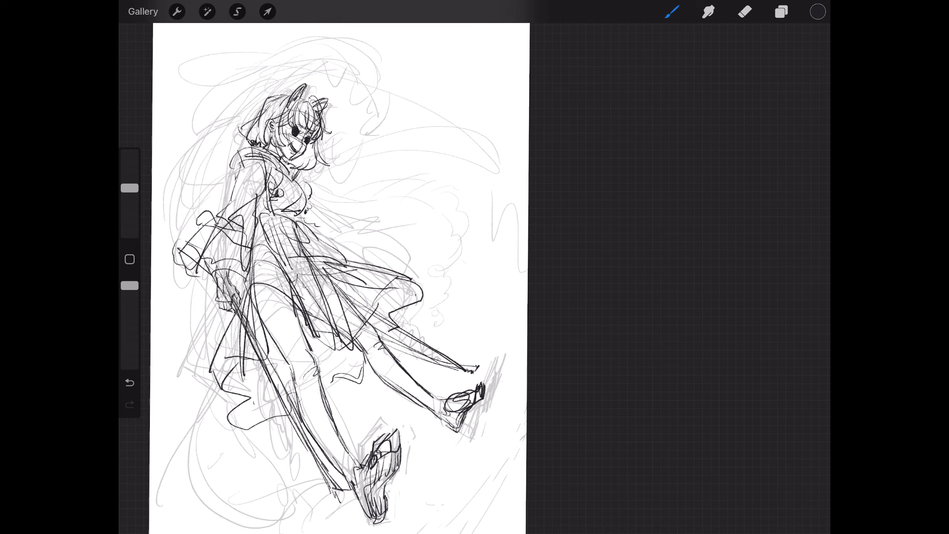
# Step: Ink the top of the hair and a hooked swirl above the head
pyautogui.moveTo(253, 127)
pyautogui.mouseDown()
pyautogui.moveTo(307, 96)
pyautogui.moveTo(292, 94)
pyautogui.mouseUp()
pyautogui.moveTo(253, 119); pyautogui.dragTo(361, 59)
pyautogui.moveTo(298, 63)
pyautogui.mouseDown()
pyautogui.moveTo(381, 109)
pyautogui.moveTo(394, 64)
pyautogui.moveTo(390, 81)
pyautogui.mouseUp()
pyautogui.moveTo(368, 52)
pyautogui.mouseDown()
pyautogui.moveTo(408, 87)
pyautogui.moveTo(398, 106)
pyautogui.mouseUp()
pyautogui.moveTo(405, 68); pyautogui.dragTo(399, 107)
pyautogui.moveTo(373, 51)
pyautogui.mouseDown()
pyautogui.moveTo(401, 102)
pyautogui.moveTo(378, 93)
pyautogui.moveTo(388, 99)
pyautogui.mouseUp()
# Step: Add curves and loops above and right of the head, touching up the hair
pyautogui.moveTo(352, 37)
pyautogui.mouseDown()
pyautogui.moveTo(323, 46)
pyautogui.moveTo(321, 77)
pyautogui.mouseUp()
pyautogui.moveTo(322, 77); pyautogui.dragTo(351, 45)
pyautogui.moveTo(393, 107)
pyautogui.mouseDown()
pyautogui.moveTo(360, 139)
pyautogui.moveTo(364, 122)
pyautogui.mouseUp()
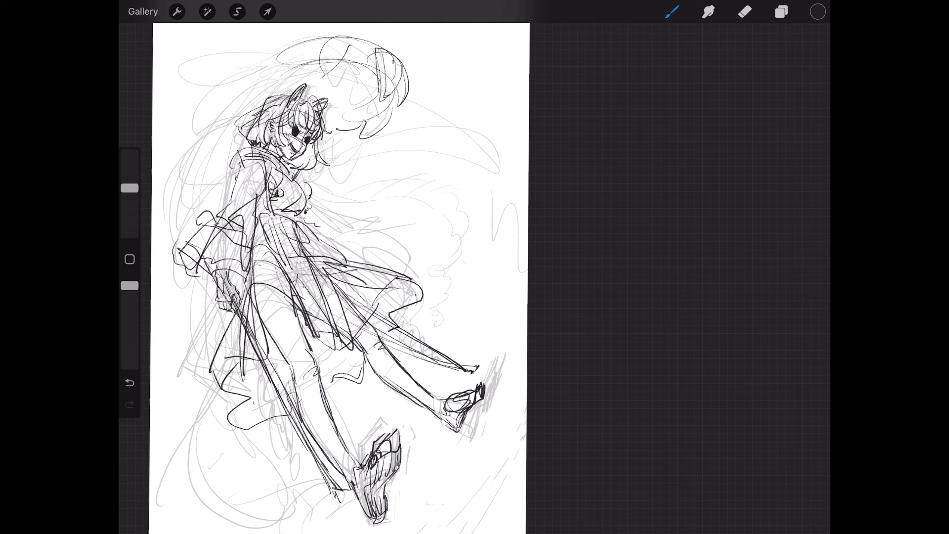
pyautogui.moveTo(265, 68)
pyautogui.mouseDown()
pyautogui.moveTo(301, 61)
pyautogui.moveTo(214, 49)
pyautogui.moveTo(271, 47)
pyautogui.mouseUp()
pyautogui.moveTo(263, 52); pyautogui.dragTo(299, 43)
pyautogui.moveTo(316, 136); pyautogui.dragTo(341, 162)
# Step: Draw large loops down the left side, a long lower-left curve and strokes beside the torso
pyautogui.moveTo(297, 67)
pyautogui.mouseDown()
pyautogui.moveTo(257, 94)
pyautogui.moveTo(227, 99)
pyautogui.mouseUp()
pyautogui.moveTo(227, 96)
pyautogui.mouseDown()
pyautogui.moveTo(274, 59)
pyautogui.moveTo(287, 81)
pyautogui.moveTo(205, 136)
pyautogui.moveTo(217, 225)
pyautogui.mouseUp()
pyautogui.moveTo(230, 136)
pyautogui.mouseDown()
pyautogui.moveTo(215, 154)
pyautogui.moveTo(212, 191)
pyautogui.mouseUp()
pyautogui.moveTo(227, 152); pyautogui.dragTo(220, 195)
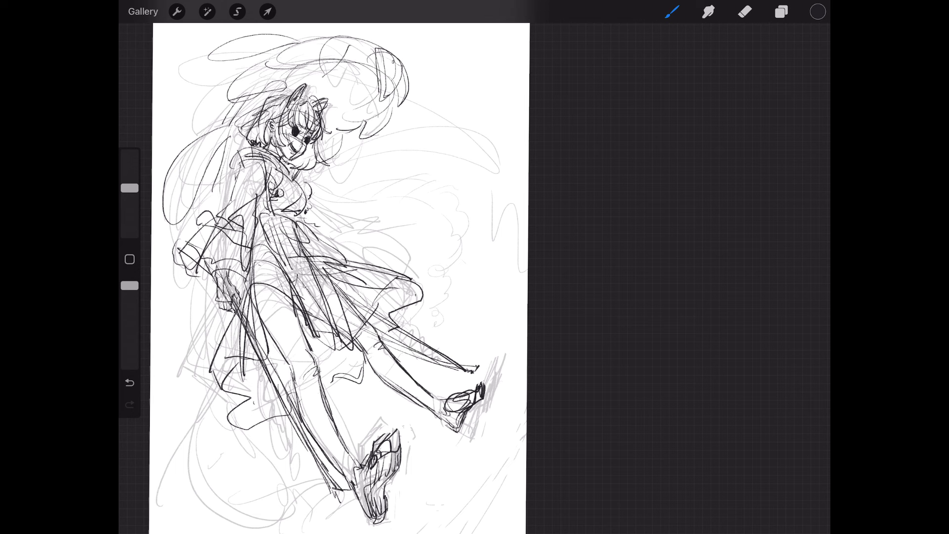
pyautogui.moveTo(237, 341); pyautogui.dragTo(301, 499)
pyautogui.moveTo(297, 181)
pyautogui.mouseDown()
pyautogui.moveTo(351, 203)
pyautogui.moveTo(362, 235)
pyautogui.mouseUp()
pyautogui.moveTo(331, 196); pyautogui.dragTo(356, 242)
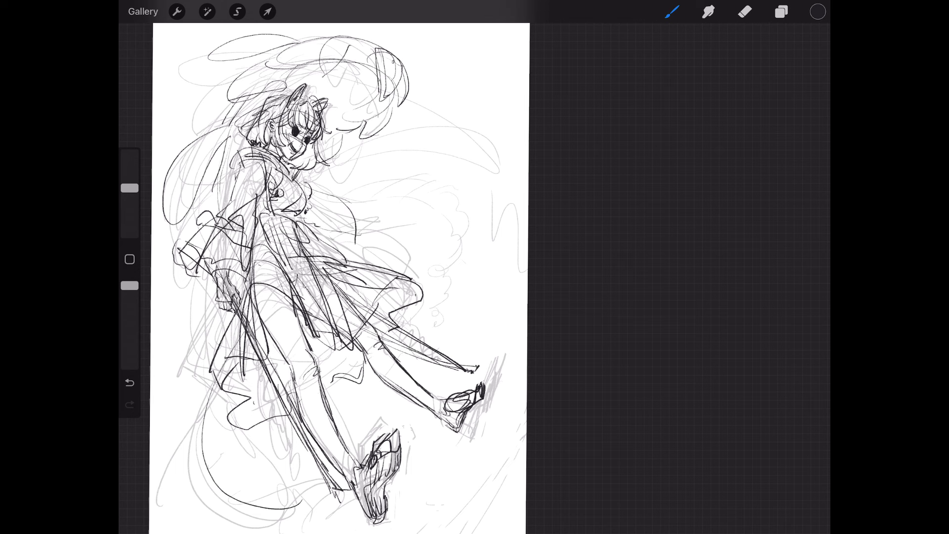
# Step: Sketch loose strokes along the figure's left edge and a cloud outline under the lower foot
pyautogui.scroll(-3, 339, 277)
pyautogui.moveTo(364, 197); pyautogui.dragTo(347, 257)
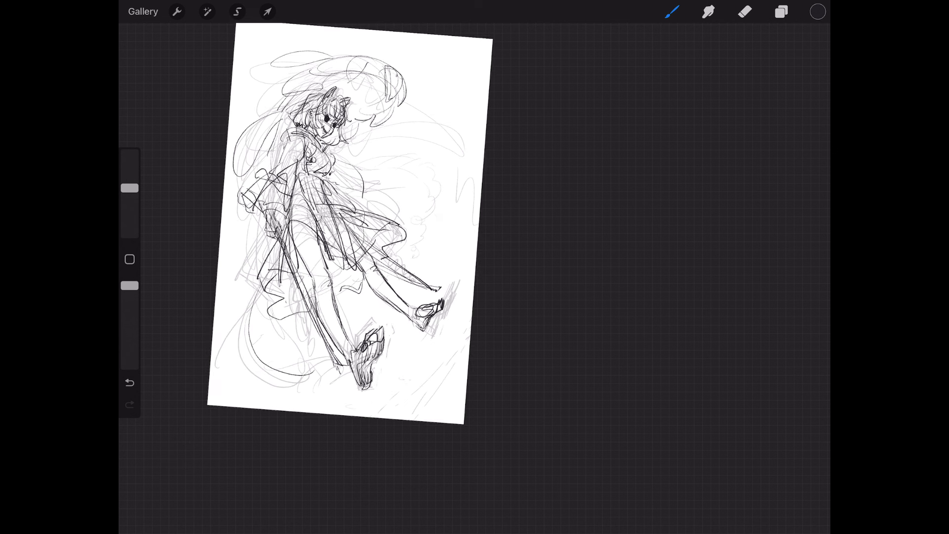
pyautogui.moveTo(266, 257)
pyautogui.mouseDown()
pyautogui.moveTo(238, 294)
pyautogui.moveTo(246, 382)
pyautogui.mouseUp()
pyautogui.moveTo(279, 346)
pyautogui.mouseDown()
pyautogui.moveTo(254, 367)
pyautogui.moveTo(286, 389)
pyautogui.mouseUp()
pyautogui.moveTo(340, 359)
pyautogui.mouseDown()
pyautogui.moveTo(295, 375)
pyautogui.moveTo(351, 396)
pyautogui.moveTo(409, 381)
pyautogui.moveTo(346, 414)
pyautogui.mouseUp()
pyautogui.moveTo(297, 375); pyautogui.dragTo(358, 357)
pyautogui.moveTo(272, 285)
pyautogui.mouseDown()
pyautogui.moveTo(271, 324)
pyautogui.moveTo(255, 345)
pyautogui.moveTo(308, 372)
pyautogui.mouseUp()
pyautogui.moveTo(260, 158); pyautogui.dragTo(252, 190)
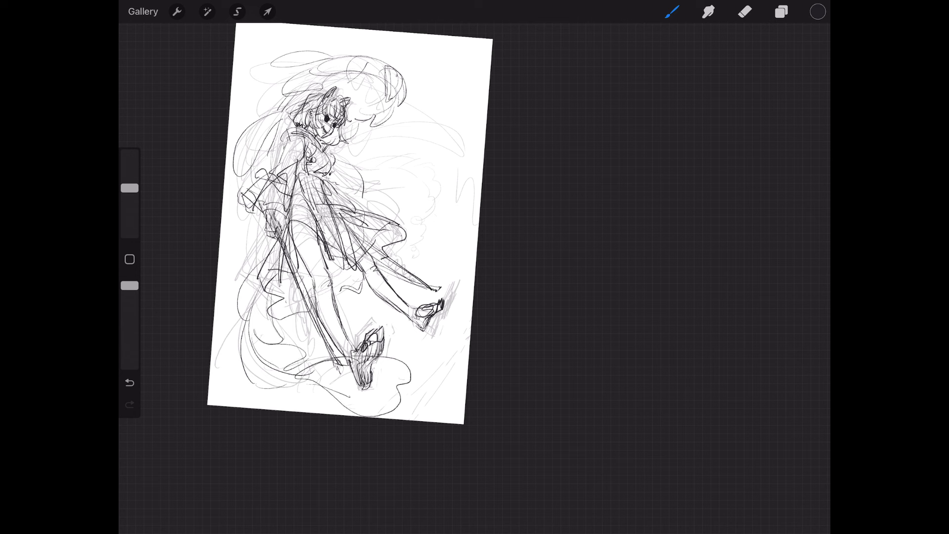
pyautogui.moveTo(267, 224)
pyautogui.mouseDown()
pyautogui.moveTo(225, 284)
pyautogui.moveTo(289, 390)
pyautogui.mouseUp()
pyautogui.moveTo(337, 370); pyautogui.dragTo(427, 351)
# Step: Draw swirling arcs above and right of the head, darkening them near the hair
pyautogui.moveTo(375, 115)
pyautogui.mouseDown()
pyautogui.moveTo(353, 133)
pyautogui.moveTo(350, 152)
pyautogui.mouseUp()
pyautogui.moveTo(404, 105); pyautogui.dragTo(381, 182)
pyautogui.moveTo(362, 67); pyautogui.dragTo(300, 48)
pyautogui.moveTo(407, 122); pyautogui.dragTo(379, 181)
pyautogui.moveTo(363, 47)
pyautogui.mouseDown()
pyautogui.moveTo(312, 35)
pyautogui.moveTo(278, 78)
pyautogui.mouseUp()
pyautogui.moveTo(400, 83); pyautogui.dragTo(391, 162)
pyautogui.moveTo(364, 113)
pyautogui.mouseDown()
pyautogui.moveTo(399, 102)
pyautogui.moveTo(377, 111)
pyautogui.mouseUp()
pyautogui.moveTo(352, 79)
pyautogui.mouseDown()
pyautogui.moveTo(395, 63)
pyautogui.moveTo(381, 125)
pyautogui.mouseUp()
pyautogui.moveTo(347, 60)
pyautogui.mouseDown()
pyautogui.moveTo(339, 85)
pyautogui.moveTo(349, 65)
pyautogui.moveTo(385, 83)
pyautogui.moveTo(384, 118)
pyautogui.mouseUp()
pyautogui.moveTo(378, 125); pyautogui.dragTo(356, 137)
# Step: Ink the hair's left side, touch up the face, and add long light swirls beside the figure
pyautogui.moveTo(305, 76); pyautogui.dragTo(263, 114)
pyautogui.moveTo(273, 129); pyautogui.dragTo(247, 170)
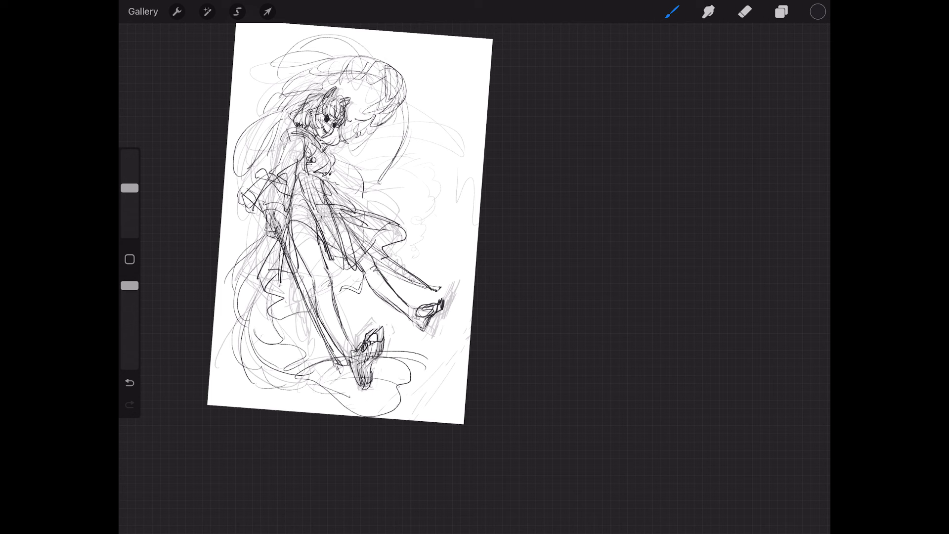
pyautogui.moveTo(302, 111); pyautogui.dragTo(285, 117)
pyautogui.moveTo(342, 125)
pyautogui.mouseDown()
pyautogui.moveTo(334, 163)
pyautogui.moveTo(367, 177)
pyautogui.mouseUp()
pyautogui.moveTo(482, 137)
pyautogui.mouseDown()
pyautogui.moveTo(439, 148)
pyautogui.moveTo(376, 225)
pyautogui.moveTo(467, 225)
pyautogui.mouseUp()
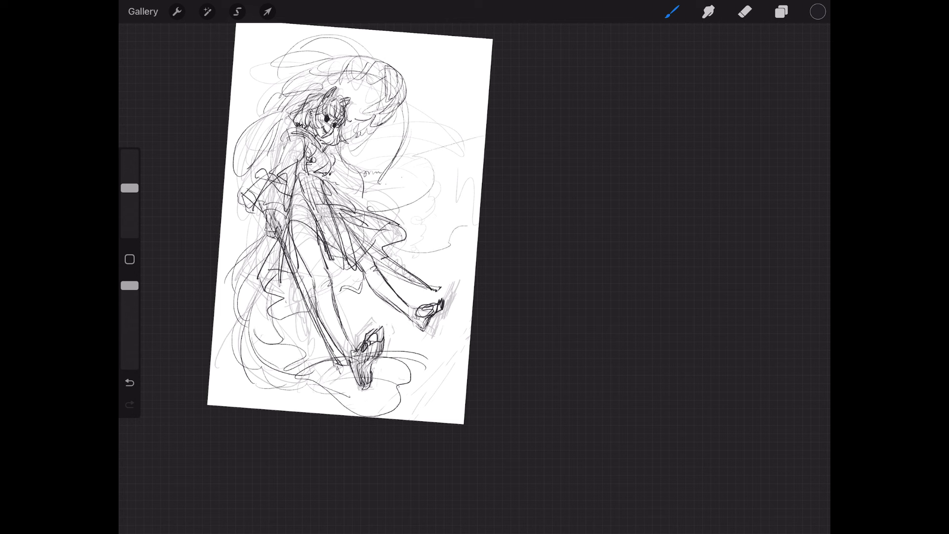
pyautogui.moveTo(235, 223); pyautogui.dragTo(222, 255)
# Step: Hide the gray sketch layer and duplicate the top ink layer
pyautogui.click(781, 12)
pyautogui.click(805, 120)
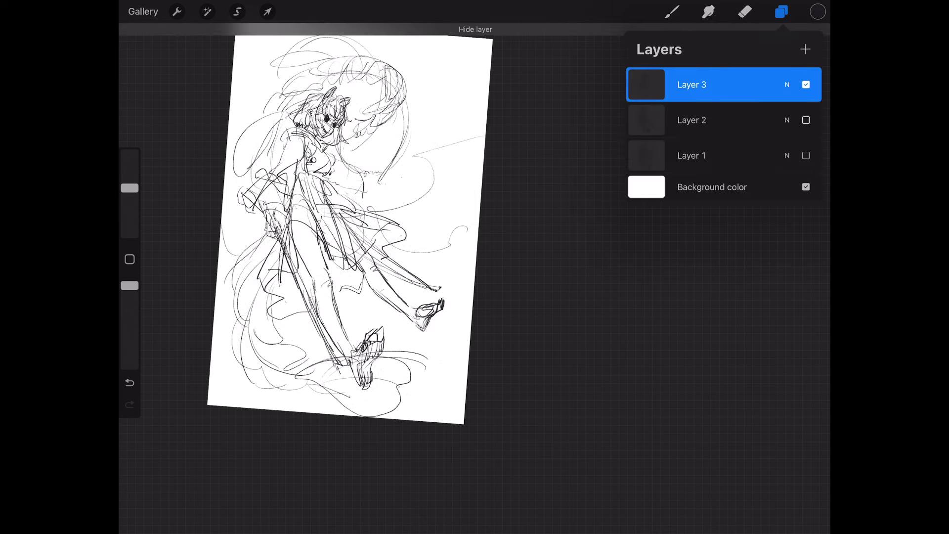
pyautogui.moveTo(770, 85); pyautogui.dragTo(687, 84)
pyautogui.click(755, 85)
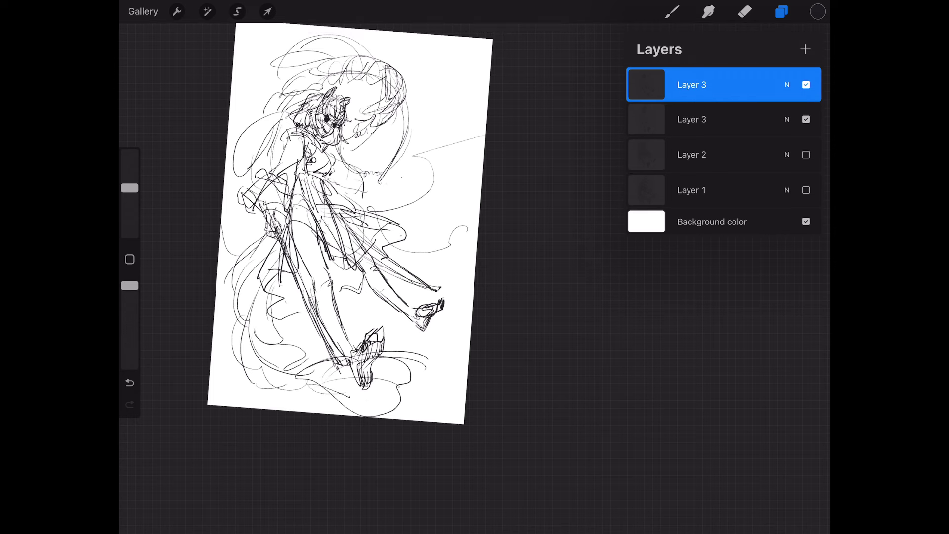
pyautogui.click(806, 120)
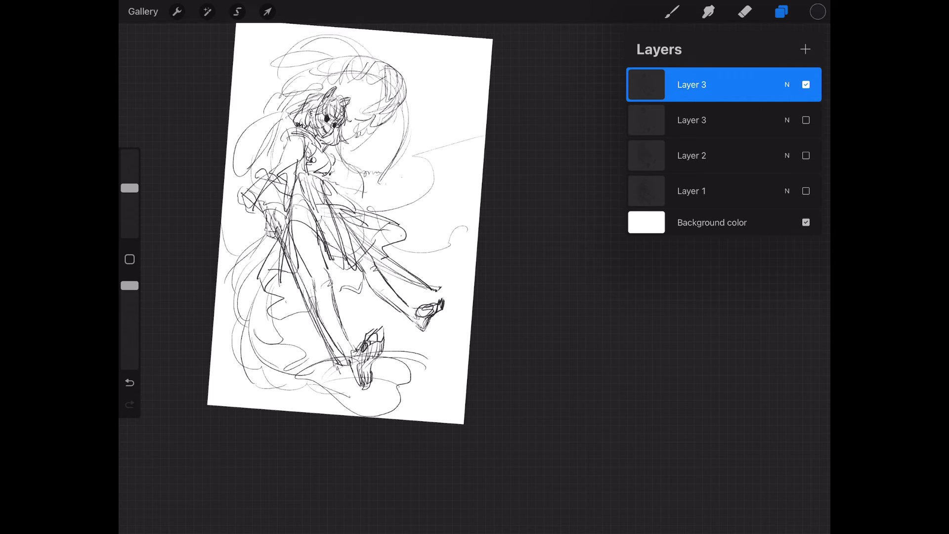
# Step: Enlarge and nudge the sketch with Transform, then undo the enlargement
pyautogui.click(267, 12)
pyautogui.scroll(-5, 390, 247)
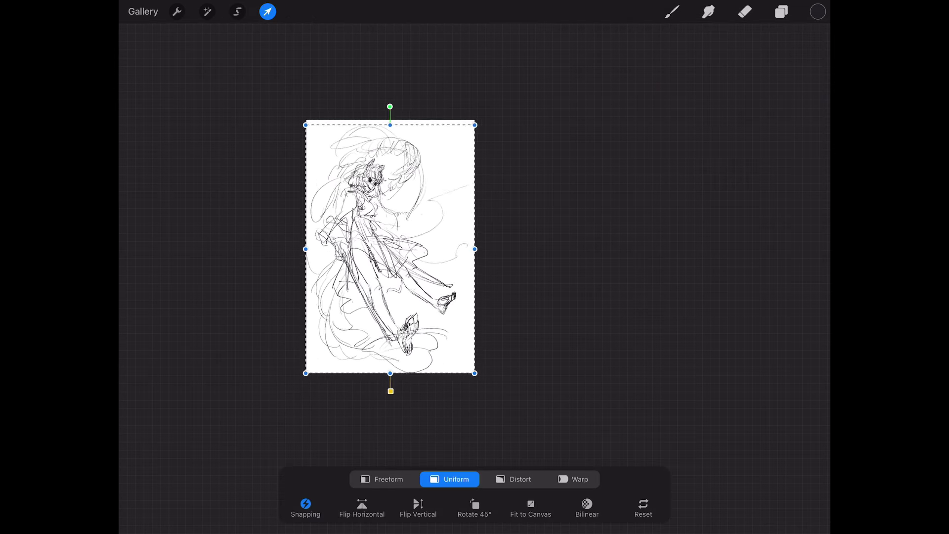
pyautogui.moveTo(475, 124); pyautogui.dragTo(543, 25)
pyautogui.moveTo(425, 197)
pyautogui.mouseDown()
pyautogui.moveTo(408, 272)
pyautogui.moveTo(384, 239)
pyautogui.moveTo(392, 245)
pyautogui.mouseUp()
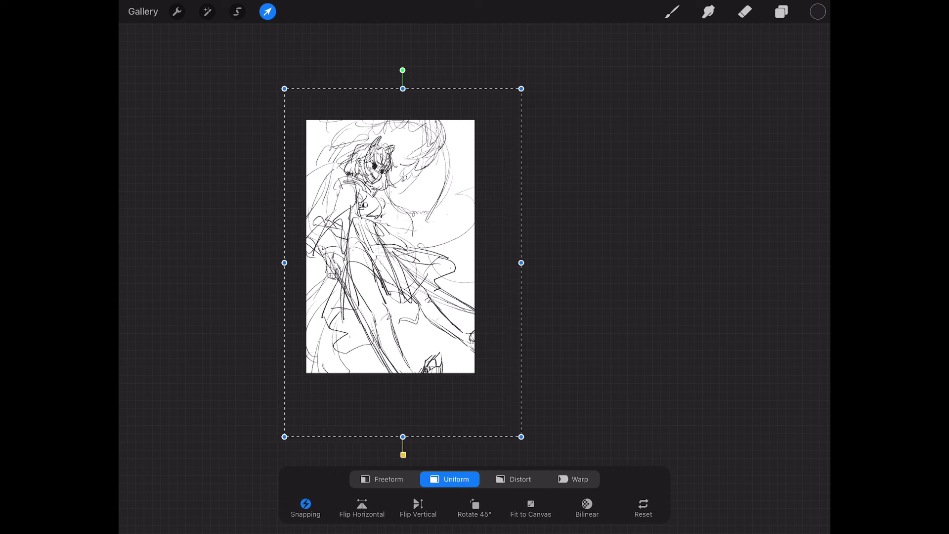
pyautogui.moveTo(520, 88); pyautogui.dragTo(579, 4)
pyautogui.moveTo(425, 222); pyautogui.dragTo(414, 310)
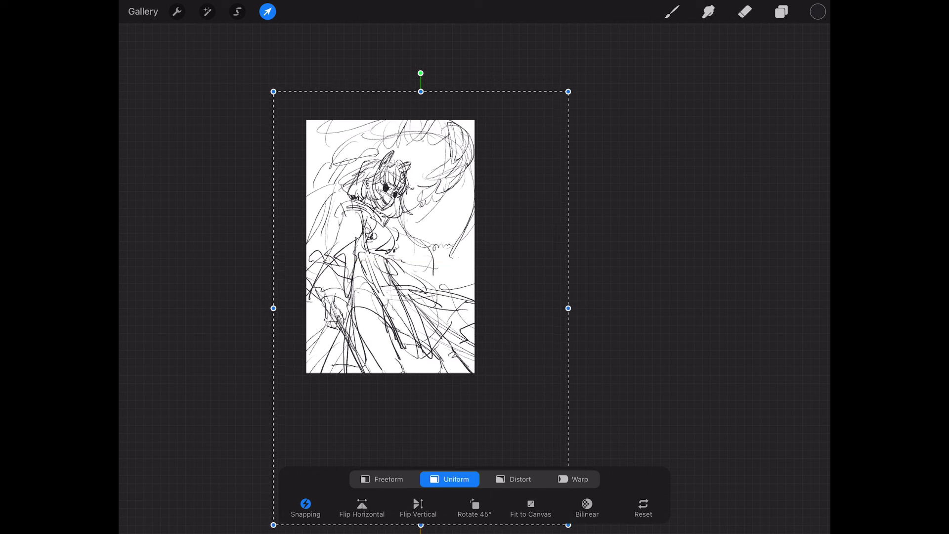
pyautogui.moveTo(569, 92); pyautogui.dragTo(608, 68)
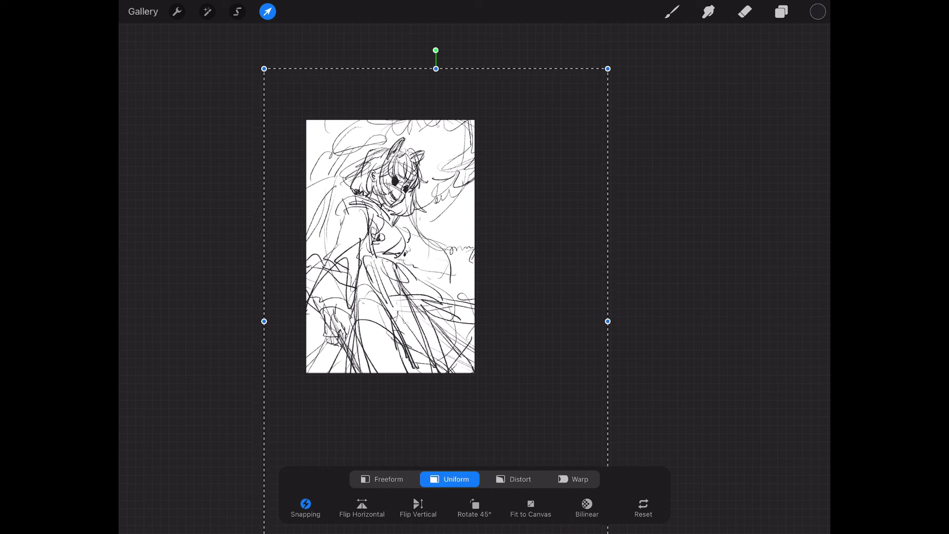
pyautogui.moveTo(390, 247); pyautogui.dragTo(392, 242)
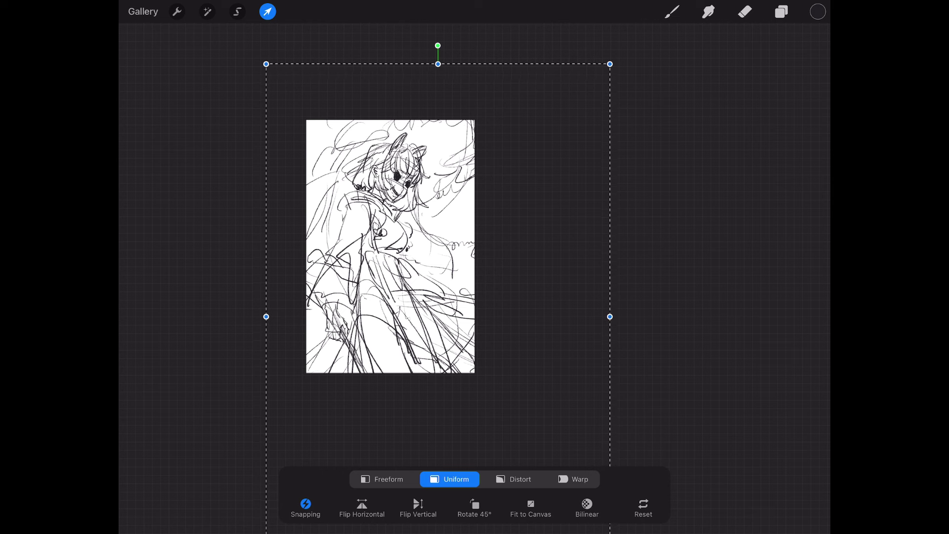
pyautogui.click(267, 12)
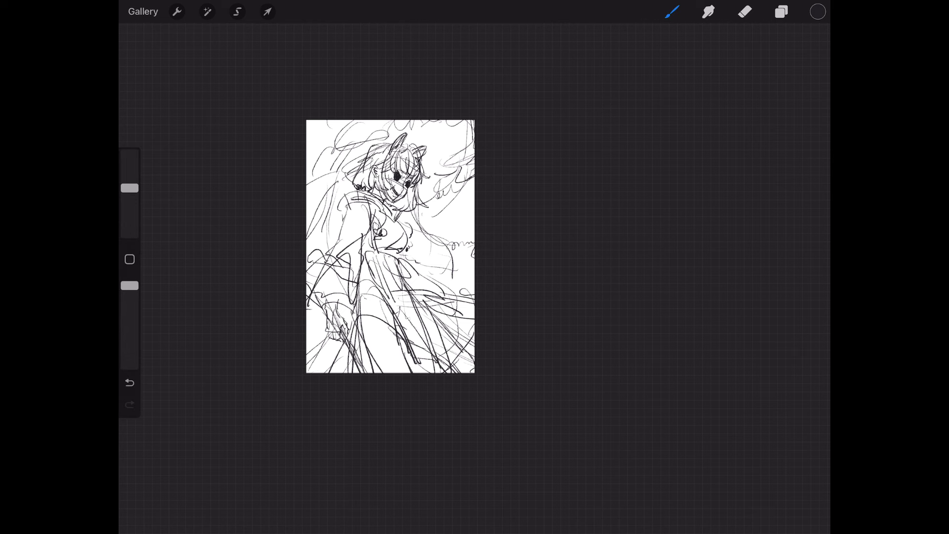
pyautogui.hotkey('ctrl', 'z')
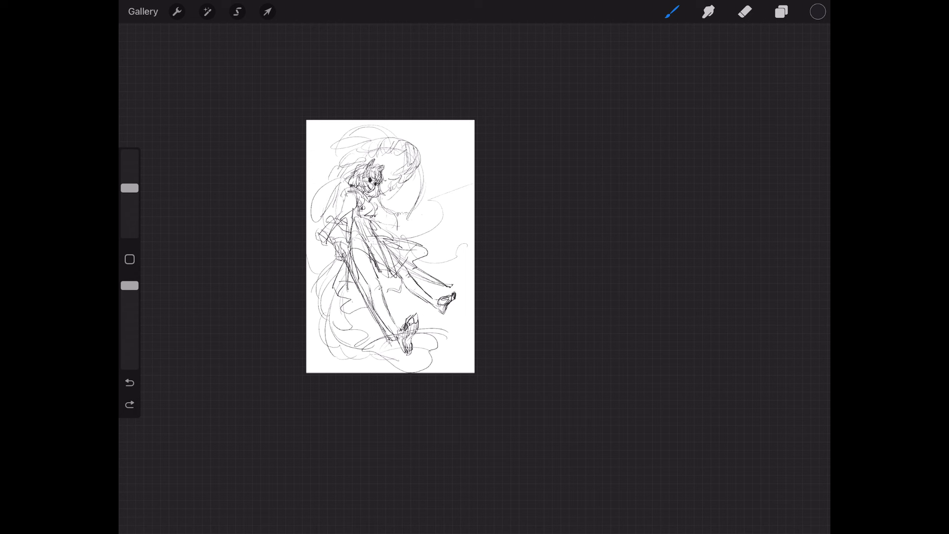
# Step: Add rough construction strokes across the sketch, including the skirt
pyautogui.moveTo(413, 127)
pyautogui.mouseDown()
pyautogui.moveTo(442, 120)
pyautogui.moveTo(421, 148)
pyautogui.mouseUp()
pyautogui.moveTo(421, 327); pyautogui.dragTo(473, 356)
pyautogui.moveTo(404, 280); pyautogui.dragTo(398, 318)
pyautogui.moveTo(411, 188); pyautogui.dragTo(463, 142)
pyautogui.moveTo(328, 159); pyautogui.dragTo(308, 191)
pyautogui.moveTo(319, 245); pyautogui.dragTo(316, 259)
pyautogui.moveTo(339, 337); pyautogui.dragTo(328, 361)
pyautogui.moveTo(389, 258); pyautogui.dragTo(378, 279)
pyautogui.moveTo(399, 221)
pyautogui.mouseDown()
pyautogui.moveTo(376, 240)
pyautogui.moveTo(419, 245)
pyautogui.moveTo(433, 258)
pyautogui.mouseUp()
# Step: Add strokes on the figure's left side and around the right leg and foot
pyautogui.moveTo(353, 257)
pyautogui.mouseDown()
pyautogui.moveTo(350, 289)
pyautogui.moveTo(329, 280)
pyautogui.moveTo(338, 295)
pyautogui.mouseUp()
pyautogui.moveTo(345, 292)
pyautogui.mouseDown()
pyautogui.moveTo(332, 312)
pyautogui.moveTo(343, 316)
pyautogui.mouseUp()
pyautogui.moveTo(327, 242); pyautogui.dragTo(316, 265)
pyautogui.moveTo(319, 260); pyautogui.dragTo(334, 268)
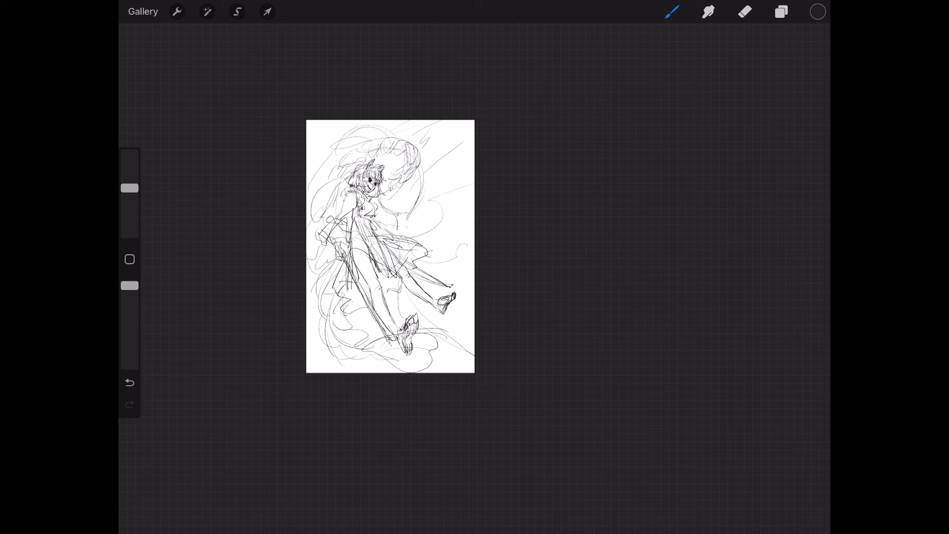
pyautogui.moveTo(337, 155); pyautogui.dragTo(375, 127)
pyautogui.moveTo(413, 291); pyautogui.dragTo(456, 248)
pyautogui.moveTo(434, 318); pyautogui.dragTo(472, 310)
pyautogui.moveTo(450, 255); pyautogui.dragTo(473, 251)
# Step: Flip the sketch horizontally from the QuickMenu
pyautogui.scroll(3, 390, 246)
pyautogui.click(475, 358)
pyautogui.click(578, 338)
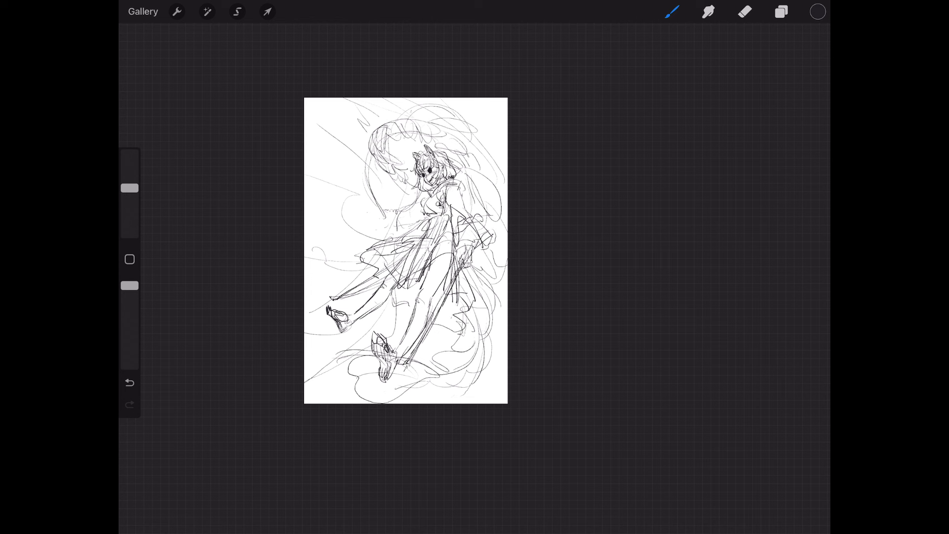
# Step: Set the sketch layer to 16% opacity and add a new layer above it
pyautogui.click(781, 12)
pyautogui.click(805, 84)
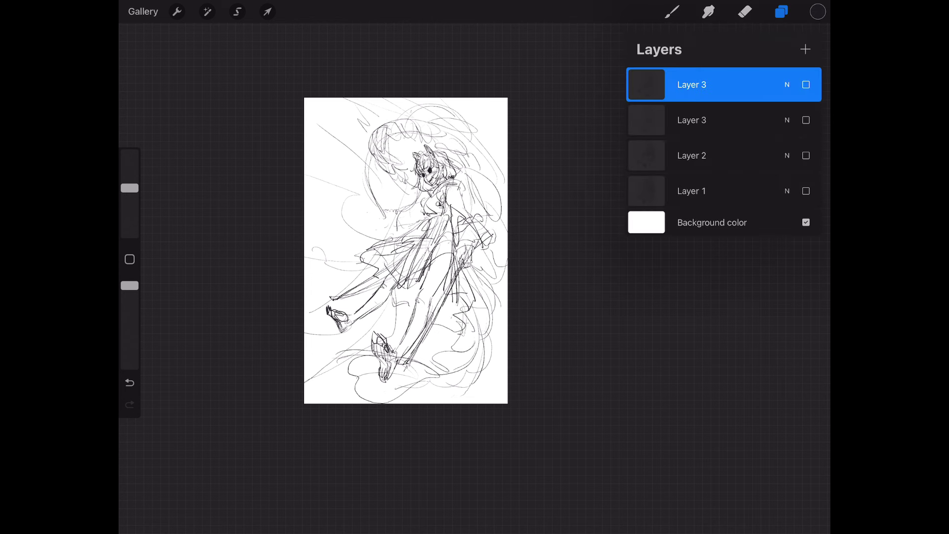
pyautogui.click(806, 84)
pyautogui.moveTo(703, 127); pyautogui.dragTo(666, 126)
pyautogui.click(786, 85)
pyautogui.click(805, 49)
pyautogui.click(672, 11)
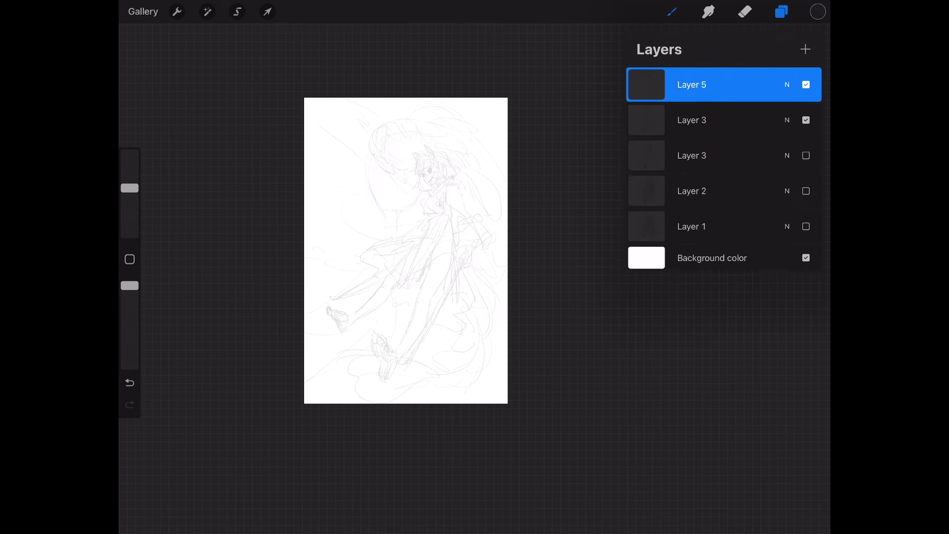
# Step: Ink the hairline, face outline, chin, neck and eyelashes in black
pyautogui.scroll(3, 445, 198)
pyautogui.scroll(3, 445, 198)
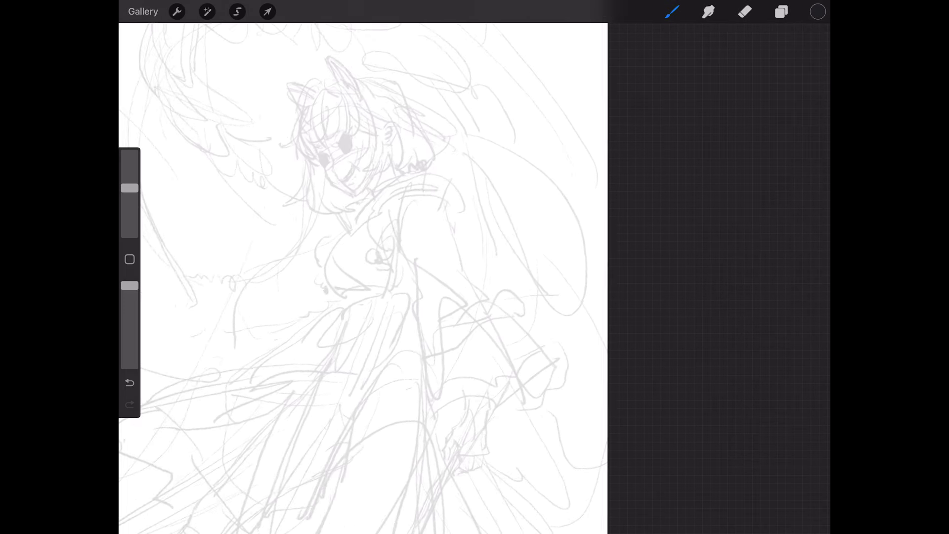
pyautogui.scroll(3, 444, 198)
pyautogui.moveTo(252, 105); pyautogui.dragTo(255, 154)
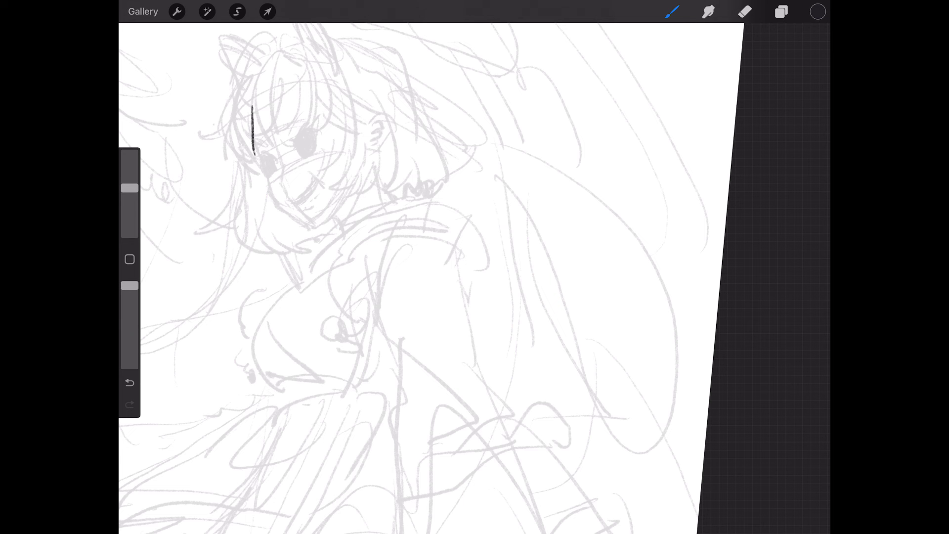
pyautogui.moveTo(252, 107)
pyautogui.mouseDown()
pyautogui.moveTo(255, 165)
pyautogui.moveTo(282, 211)
pyautogui.moveTo(322, 222)
pyautogui.moveTo(352, 179)
pyautogui.mouseUp()
pyautogui.moveTo(329, 218); pyautogui.dragTo(339, 231)
pyautogui.moveTo(361, 157)
pyautogui.mouseDown()
pyautogui.moveTo(385, 205)
pyautogui.moveTo(341, 243)
pyautogui.moveTo(353, 144)
pyautogui.mouseUp()
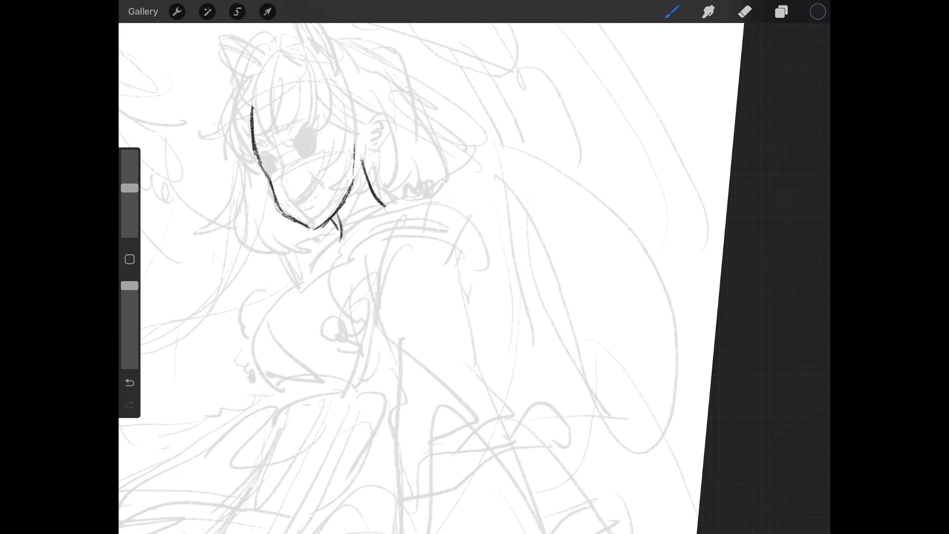
pyautogui.moveTo(256, 144); pyautogui.dragTo(302, 114)
# Step: Ink the eyes, right pupil, eyebrow, cheek marks and the left eye's corner
pyautogui.moveTo(281, 168); pyautogui.dragTo(276, 181)
pyautogui.moveTo(263, 158)
pyautogui.mouseDown()
pyautogui.moveTo(272, 163)
pyautogui.moveTo(312, 133)
pyautogui.mouseUp()
pyautogui.moveTo(257, 167); pyautogui.dragTo(269, 160)
pyautogui.moveTo(304, 135)
pyautogui.mouseDown()
pyautogui.moveTo(297, 159)
pyautogui.moveTo(273, 163)
pyautogui.mouseUp()
pyautogui.moveTo(311, 134)
pyautogui.mouseDown()
pyautogui.moveTo(313, 153)
pyautogui.moveTo(273, 177)
pyautogui.moveTo(303, 157)
pyautogui.mouseUp()
pyautogui.moveTo(306, 140); pyautogui.dragTo(302, 151)
pyautogui.moveTo(289, 114)
pyautogui.mouseDown()
pyautogui.moveTo(282, 135)
pyautogui.moveTo(314, 168)
pyautogui.moveTo(306, 164)
pyautogui.moveTo(273, 200)
pyautogui.moveTo(300, 223)
pyautogui.moveTo(303, 213)
pyautogui.mouseUp()
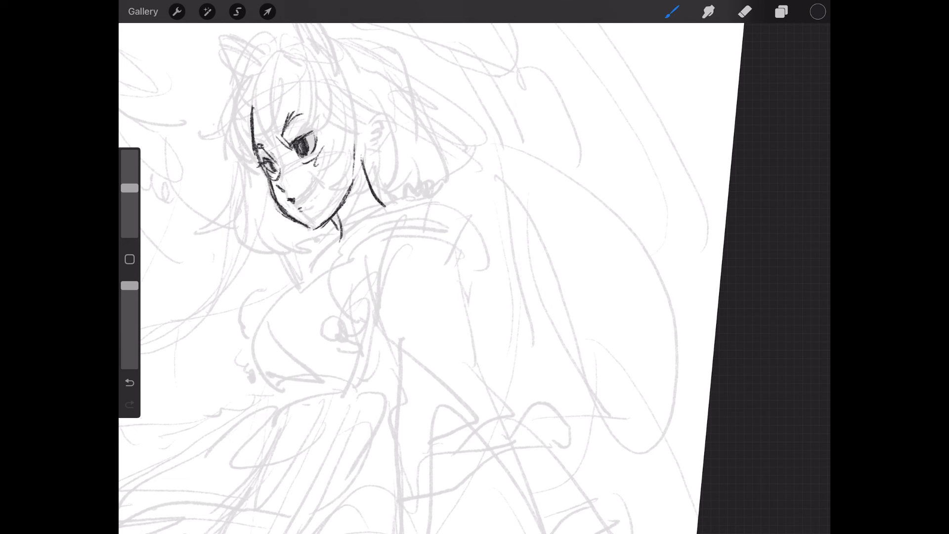
pyautogui.moveTo(275, 163); pyautogui.dragTo(253, 171)
pyautogui.moveTo(250, 123); pyautogui.dragTo(247, 135)
# Step: Zoom in and draw two long straight lines left of the figure
pyautogui.scroll(-5, 345, 266)
pyautogui.scroll(3, 346, 267)
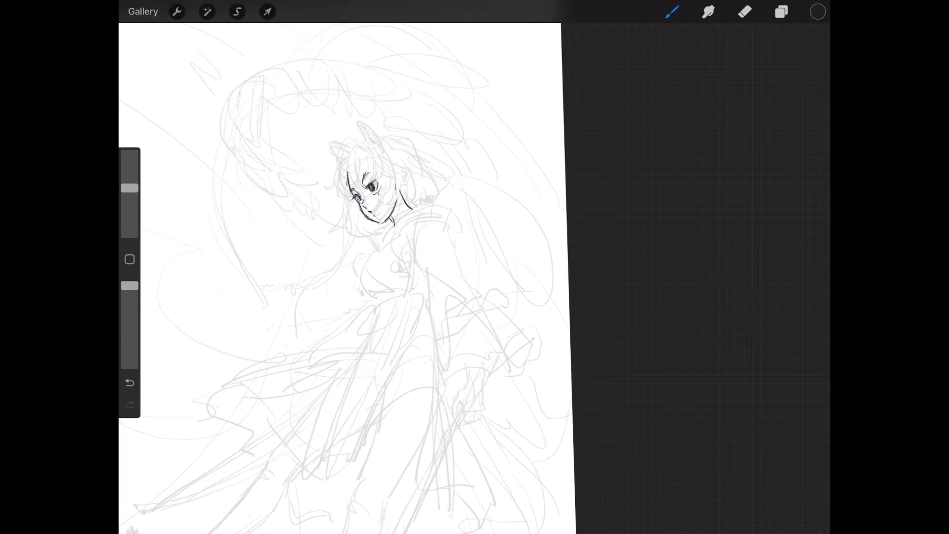
pyautogui.hscroll(-3, 346, 267)
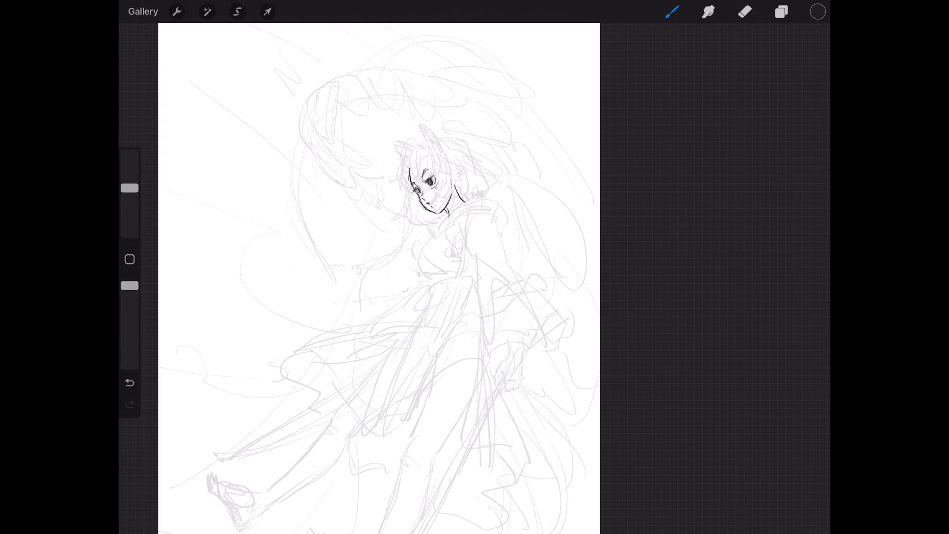
pyautogui.scroll(-5, 379, 277)
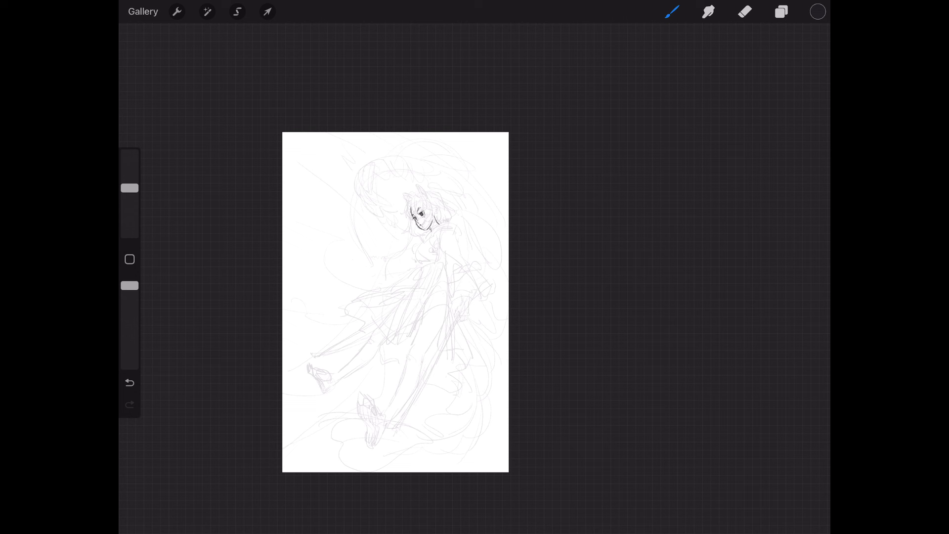
pyautogui.scroll(2, 395, 301)
pyautogui.scroll(3, 396, 301)
pyautogui.scroll(1, 395, 302)
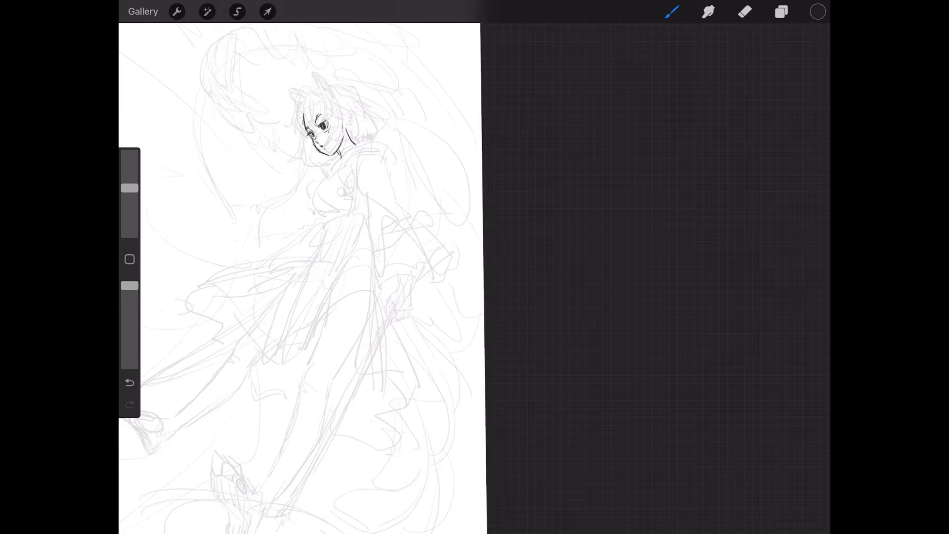
pyautogui.scroll(2, 396, 302)
pyautogui.scroll(-2, 375, 277)
pyautogui.scroll(1, 376, 277)
pyautogui.moveTo(375, 189); pyautogui.dragTo(328, 212)
pyautogui.moveTo(334, 231); pyautogui.dragTo(193, 313)
# Step: Ink hair strands on the head, the bangs and the top-left curve of the head
pyautogui.scroll(2, 346, 247)
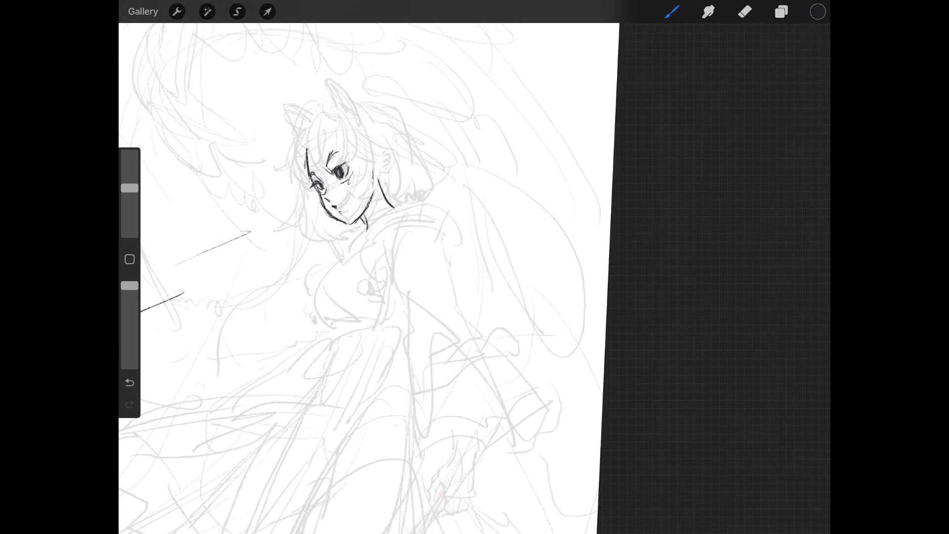
pyautogui.scroll(1, 345, 247)
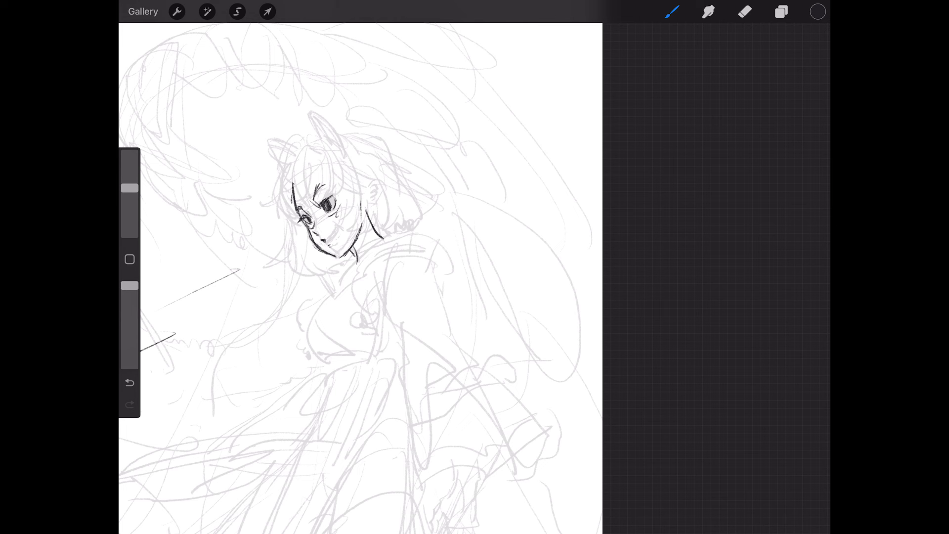
pyautogui.moveTo(322, 147); pyautogui.dragTo(370, 183)
pyautogui.moveTo(326, 149); pyautogui.dragTo(368, 195)
pyautogui.moveTo(319, 158); pyautogui.dragTo(373, 200)
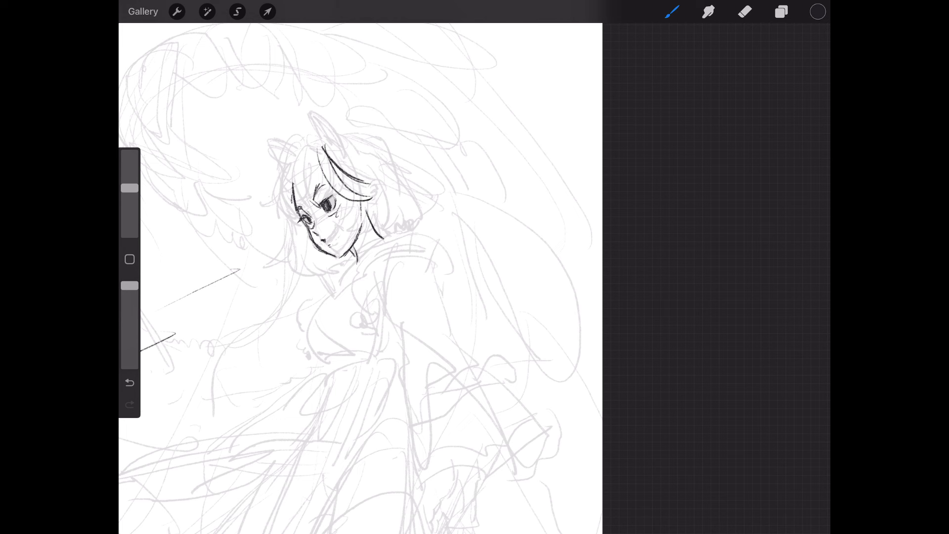
pyautogui.moveTo(317, 172)
pyautogui.mouseDown()
pyautogui.moveTo(302, 211)
pyautogui.moveTo(304, 143)
pyautogui.mouseUp()
pyautogui.moveTo(269, 187)
pyautogui.mouseDown()
pyautogui.moveTo(313, 143)
pyautogui.moveTo(277, 211)
pyautogui.moveTo(295, 226)
pyautogui.moveTo(299, 209)
pyautogui.moveTo(260, 216)
pyautogui.moveTo(282, 205)
pyautogui.mouseUp()
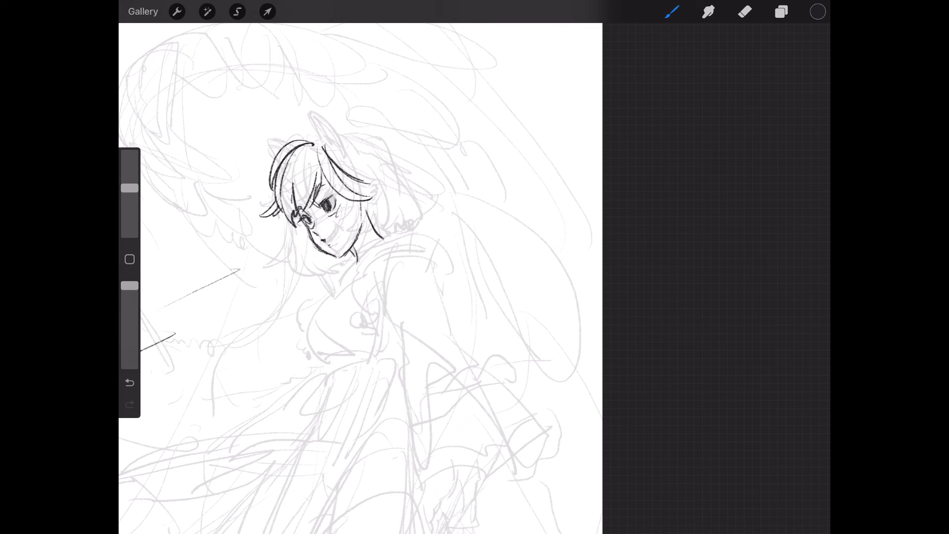
pyautogui.moveTo(317, 144)
pyautogui.mouseDown()
pyautogui.moveTo(352, 200)
pyautogui.moveTo(301, 172)
pyautogui.moveTo(269, 204)
pyautogui.mouseUp()
pyautogui.moveTo(308, 144)
pyautogui.mouseDown()
pyautogui.moveTo(294, 158)
pyautogui.moveTo(306, 112)
pyautogui.moveTo(339, 120)
pyautogui.moveTo(338, 158)
pyautogui.mouseUp()
# Step: Ink both cat ears and the hair strands framing the right side of the face
pyautogui.moveTo(340, 125); pyautogui.dragTo(343, 165)
pyautogui.moveTo(276, 143)
pyautogui.mouseDown()
pyautogui.moveTo(245, 147)
pyautogui.moveTo(271, 169)
pyautogui.mouseUp()
pyautogui.moveTo(253, 150); pyautogui.dragTo(275, 166)
pyautogui.moveTo(341, 122); pyautogui.dragTo(350, 161)
pyautogui.moveTo(345, 125); pyautogui.dragTo(354, 176)
pyautogui.moveTo(353, 148); pyautogui.dragTo(352, 232)
pyautogui.moveTo(353, 193)
pyautogui.mouseDown()
pyautogui.moveTo(341, 239)
pyautogui.moveTo(363, 242)
pyautogui.mouseUp()
pyautogui.moveTo(299, 221); pyautogui.dragTo(303, 276)
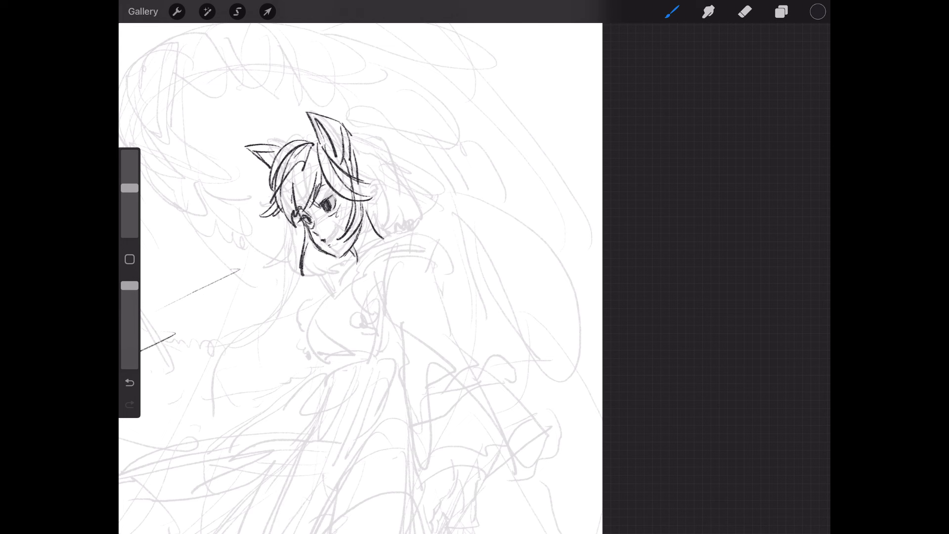
pyautogui.moveTo(358, 210); pyautogui.dragTo(343, 240)
pyautogui.moveTo(349, 135); pyautogui.dragTo(362, 166)
# Step: Draw a small hair bun with a bow, its flowing ponytail, and strands down the face
pyautogui.moveTo(355, 119)
pyautogui.mouseDown()
pyautogui.moveTo(349, 139)
pyautogui.moveTo(362, 128)
pyautogui.moveTo(368, 136)
pyautogui.mouseUp()
pyautogui.moveTo(360, 133); pyautogui.dragTo(350, 142)
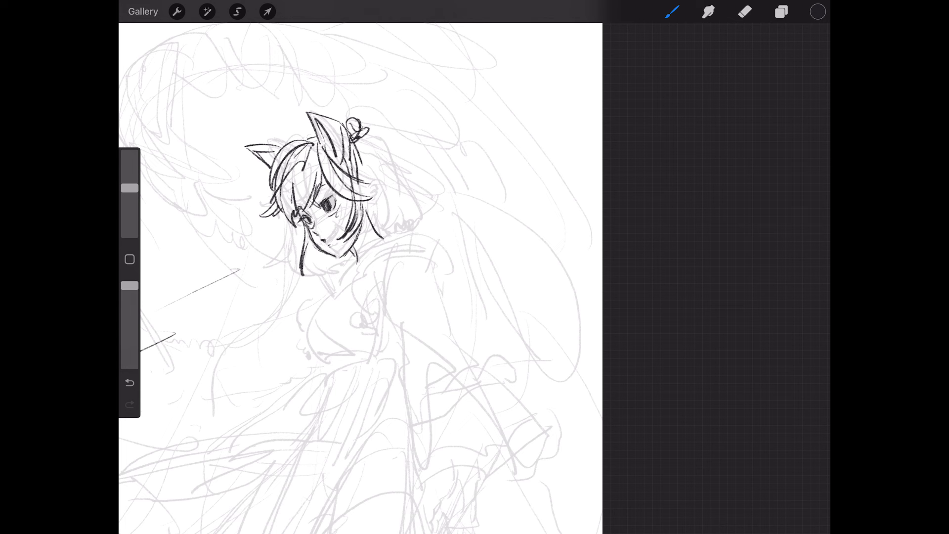
pyautogui.moveTo(362, 130)
pyautogui.mouseDown()
pyautogui.moveTo(379, 131)
pyautogui.moveTo(392, 149)
pyautogui.moveTo(385, 134)
pyautogui.mouseUp()
pyautogui.moveTo(369, 123)
pyautogui.mouseDown()
pyautogui.moveTo(402, 162)
pyautogui.moveTo(391, 196)
pyautogui.moveTo(381, 152)
pyautogui.moveTo(393, 197)
pyautogui.mouseUp()
pyautogui.moveTo(392, 151)
pyautogui.mouseDown()
pyautogui.moveTo(411, 183)
pyautogui.moveTo(444, 199)
pyautogui.mouseUp()
pyautogui.moveTo(357, 154); pyautogui.dragTo(380, 245)
pyautogui.moveTo(371, 190)
pyautogui.mouseDown()
pyautogui.moveTo(385, 241)
pyautogui.moveTo(398, 217)
pyautogui.mouseUp()
pyautogui.moveTo(297, 219)
pyautogui.mouseDown()
pyautogui.moveTo(280, 264)
pyautogui.moveTo(317, 282)
pyautogui.mouseUp()
# Step: Add strands along the jaw and ponytail, plus lines beside the neck
pyautogui.moveTo(313, 280); pyautogui.dragTo(340, 263)
pyautogui.moveTo(406, 209)
pyautogui.mouseDown()
pyautogui.moveTo(402, 229)
pyautogui.moveTo(411, 231)
pyautogui.mouseUp()
pyautogui.moveTo(364, 132); pyautogui.dragTo(411, 223)
pyautogui.moveTo(393, 167)
pyautogui.mouseDown()
pyautogui.moveTo(418, 217)
pyautogui.moveTo(445, 194)
pyautogui.moveTo(423, 215)
pyautogui.mouseUp()
pyautogui.moveTo(353, 247); pyautogui.dragTo(357, 260)
pyautogui.moveTo(362, 226); pyautogui.dragTo(354, 250)
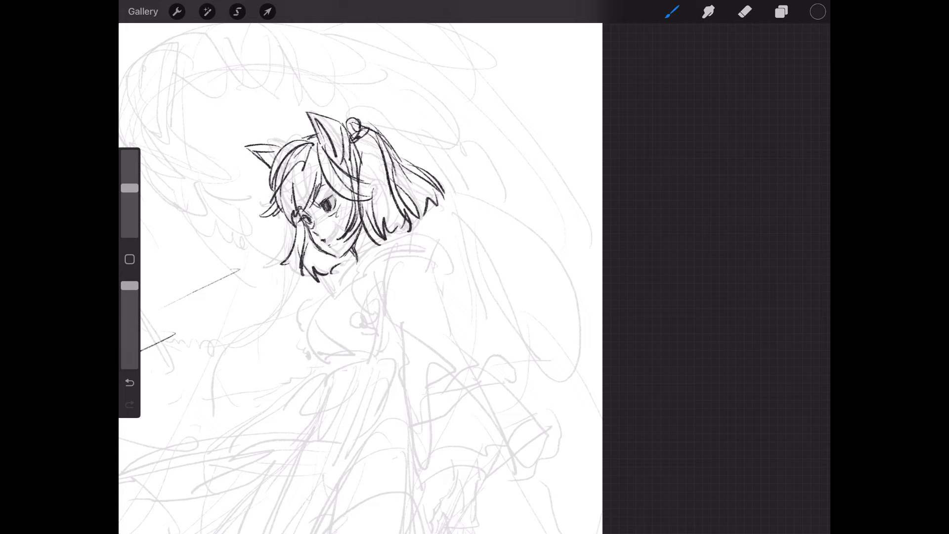
pyautogui.scroll(-3, 346, 247)
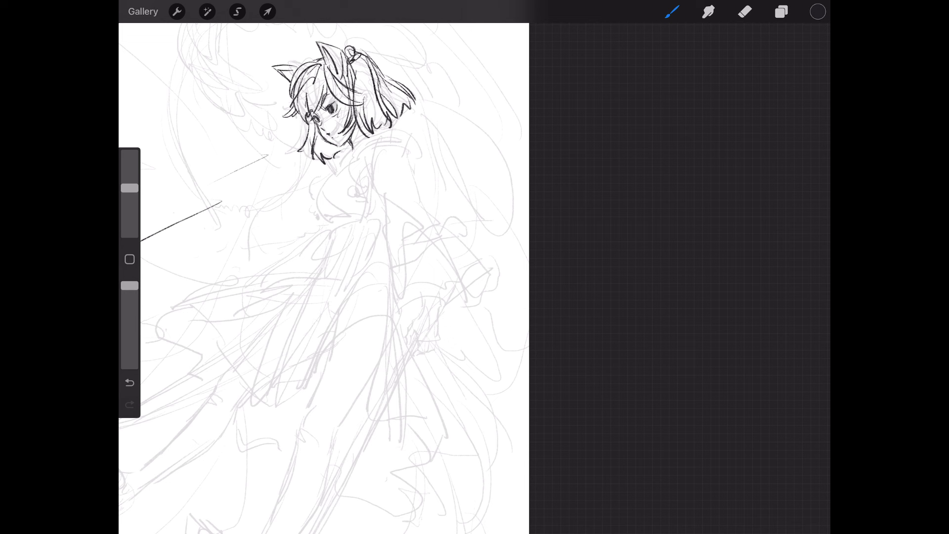
# Step: Ink the collar under the hair and the banded strap below the shoulder
pyautogui.scroll(3, 326, 148)
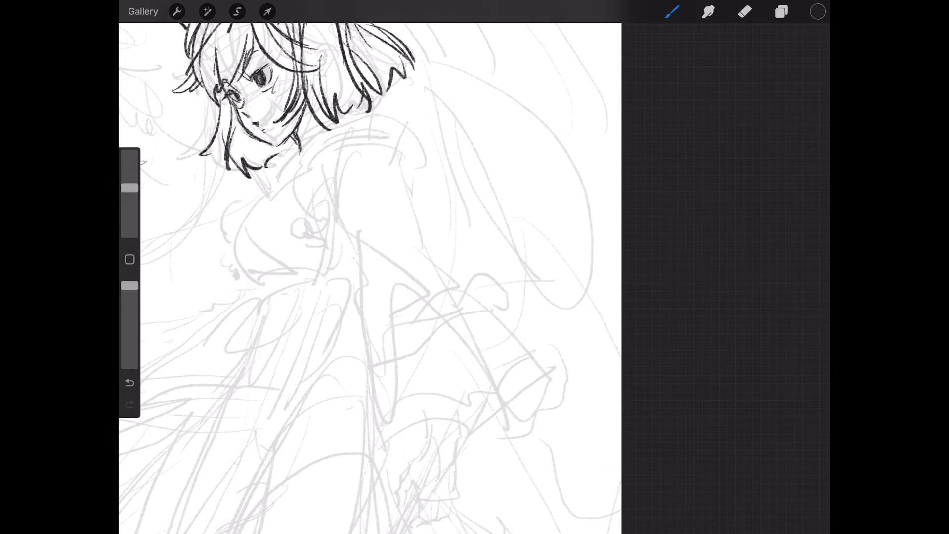
pyautogui.moveTo(301, 144); pyautogui.dragTo(294, 170)
pyautogui.moveTo(298, 132)
pyautogui.mouseDown()
pyautogui.moveTo(320, 118)
pyautogui.moveTo(333, 125)
pyautogui.moveTo(318, 123)
pyautogui.moveTo(326, 128)
pyautogui.moveTo(275, 186)
pyautogui.moveTo(412, 120)
pyautogui.moveTo(424, 152)
pyautogui.moveTo(316, 174)
pyautogui.moveTo(259, 204)
pyautogui.mouseUp()
pyautogui.moveTo(303, 163)
pyautogui.mouseDown()
pyautogui.moveTo(302, 206)
pyautogui.moveTo(313, 202)
pyautogui.moveTo(312, 188)
pyautogui.mouseUp()
pyautogui.moveTo(298, 194)
pyautogui.mouseDown()
pyautogui.moveTo(322, 214)
pyautogui.moveTo(327, 195)
pyautogui.moveTo(311, 218)
pyautogui.moveTo(291, 223)
pyautogui.moveTo(300, 221)
pyautogui.moveTo(303, 243)
pyautogui.moveTo(329, 242)
pyautogui.moveTo(327, 233)
pyautogui.moveTo(287, 240)
pyautogui.mouseUp()
# Step: Add loops at the ribbon tail ends and ink the lapel edge and looped tail
pyautogui.moveTo(318, 237); pyautogui.dragTo(318, 247)
pyautogui.moveTo(296, 236); pyautogui.dragTo(292, 237)
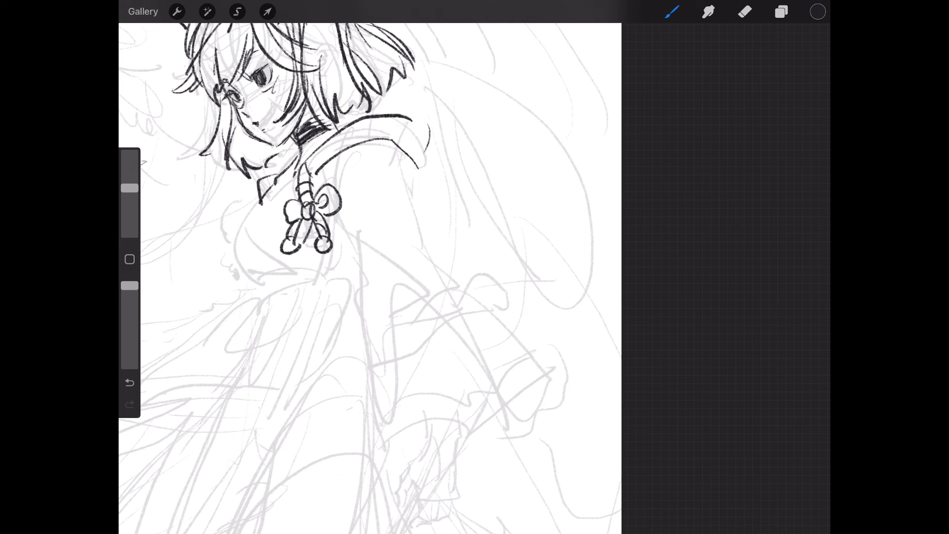
pyautogui.moveTo(260, 192)
pyautogui.mouseDown()
pyautogui.moveTo(236, 232)
pyautogui.moveTo(244, 220)
pyautogui.mouseUp()
pyautogui.moveTo(246, 207)
pyautogui.mouseDown()
pyautogui.moveTo(238, 229)
pyautogui.moveTo(215, 247)
pyautogui.moveTo(231, 270)
pyautogui.moveTo(220, 260)
pyautogui.mouseUp()
pyautogui.moveTo(224, 263)
pyautogui.mouseDown()
pyautogui.moveTo(236, 275)
pyautogui.moveTo(226, 271)
pyautogui.mouseUp()
pyautogui.moveTo(296, 178)
pyautogui.mouseDown()
pyautogui.moveTo(323, 149)
pyautogui.moveTo(388, 114)
pyautogui.moveTo(426, 122)
pyautogui.moveTo(432, 141)
pyautogui.moveTo(415, 164)
pyautogui.moveTo(398, 144)
pyautogui.mouseUp()
# Step: Ink the left shoulder strap, the bodice, and the right shoulder and back outline
pyautogui.moveTo(263, 179)
pyautogui.mouseDown()
pyautogui.moveTo(277, 168)
pyautogui.moveTo(270, 192)
pyautogui.moveTo(284, 186)
pyautogui.mouseUp()
pyautogui.moveTo(289, 180)
pyautogui.mouseDown()
pyautogui.moveTo(269, 189)
pyautogui.moveTo(256, 222)
pyautogui.moveTo(262, 269)
pyautogui.mouseUp()
pyautogui.moveTo(266, 236)
pyautogui.mouseDown()
pyautogui.moveTo(275, 268)
pyautogui.moveTo(234, 281)
pyautogui.moveTo(262, 288)
pyautogui.mouseUp()
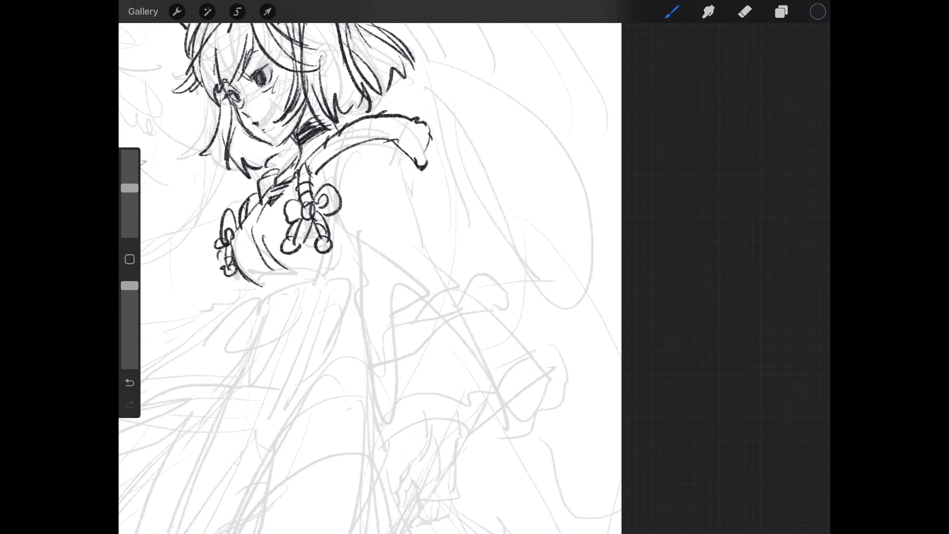
pyautogui.moveTo(324, 175); pyautogui.dragTo(352, 145)
pyautogui.moveTo(420, 167); pyautogui.dragTo(408, 207)
pyautogui.moveTo(338, 213); pyautogui.dragTo(341, 235)
pyautogui.scroll(-5, 370, 267)
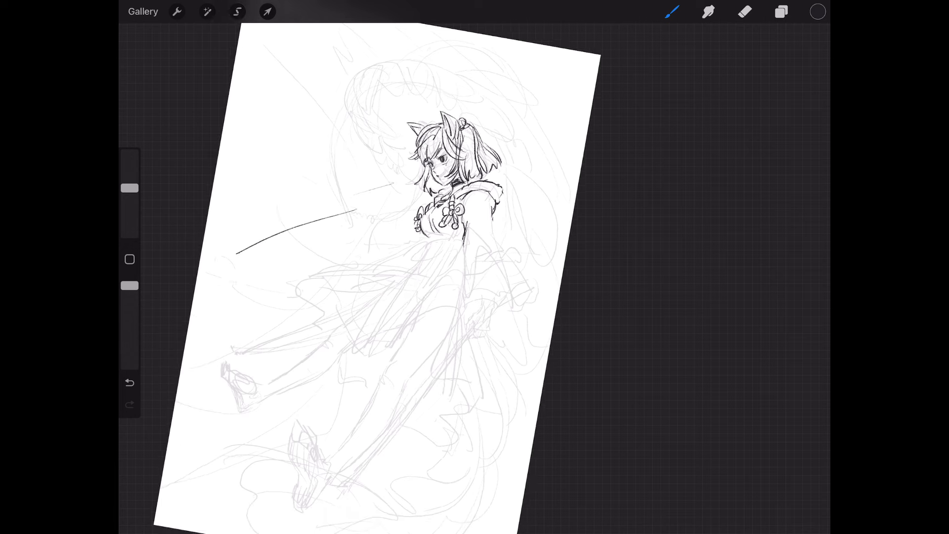
# Step: Straighten the view and ink the curve under the bust and the sash's corner
pyautogui.moveTo(435, 159); pyautogui.dragTo(350, 148)
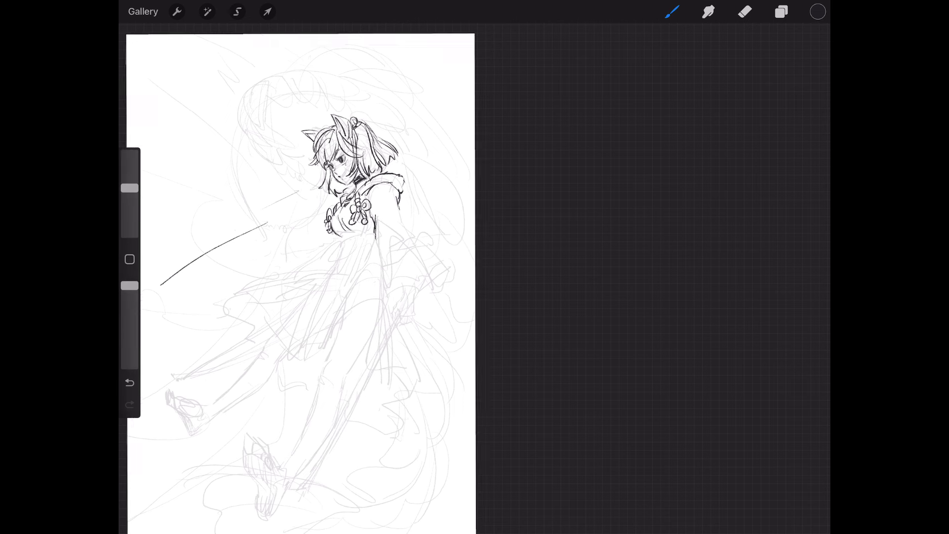
pyautogui.scroll(5, 386, 244)
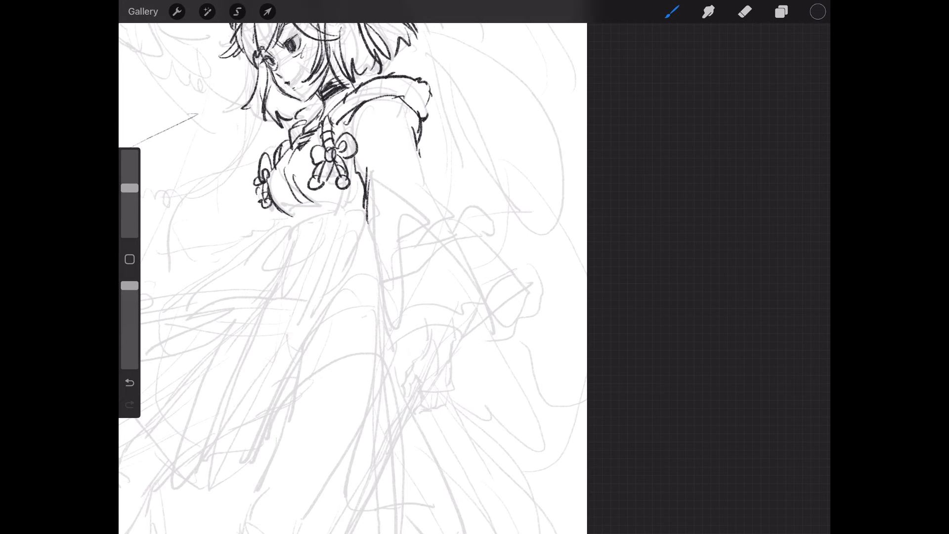
pyautogui.moveTo(346, 247); pyautogui.dragTo(380, 262)
pyautogui.moveTo(310, 219); pyautogui.dragTo(372, 205)
pyautogui.moveTo(341, 212); pyautogui.dragTo(370, 209)
pyautogui.moveTo(312, 219)
pyautogui.mouseDown()
pyautogui.moveTo(308, 235)
pyautogui.moveTo(334, 237)
pyautogui.mouseUp()
# Step: Outline the boxy sash with its lower diagonal edge and inner lines
pyautogui.moveTo(338, 203)
pyautogui.mouseDown()
pyautogui.moveTo(366, 226)
pyautogui.moveTo(318, 248)
pyautogui.moveTo(369, 230)
pyautogui.moveTo(320, 265)
pyautogui.moveTo(294, 261)
pyautogui.mouseUp()
pyautogui.moveTo(356, 235); pyautogui.dragTo(286, 257)
pyautogui.moveTo(286, 257)
pyautogui.mouseDown()
pyautogui.moveTo(327, 265)
pyautogui.moveTo(355, 244)
pyautogui.mouseUp()
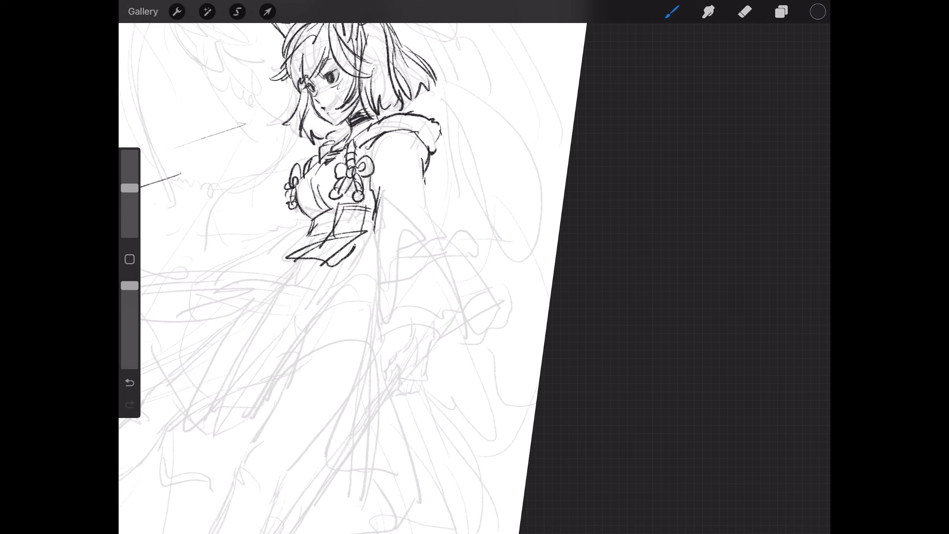
pyautogui.moveTo(368, 209)
pyautogui.mouseDown()
pyautogui.moveTo(356, 238)
pyautogui.moveTo(327, 238)
pyautogui.moveTo(358, 228)
pyautogui.mouseUp()
pyautogui.moveTo(334, 232)
pyautogui.mouseDown()
pyautogui.moveTo(363, 230)
pyautogui.moveTo(301, 257)
pyautogui.moveTo(306, 238)
pyautogui.moveTo(377, 229)
pyautogui.mouseUp()
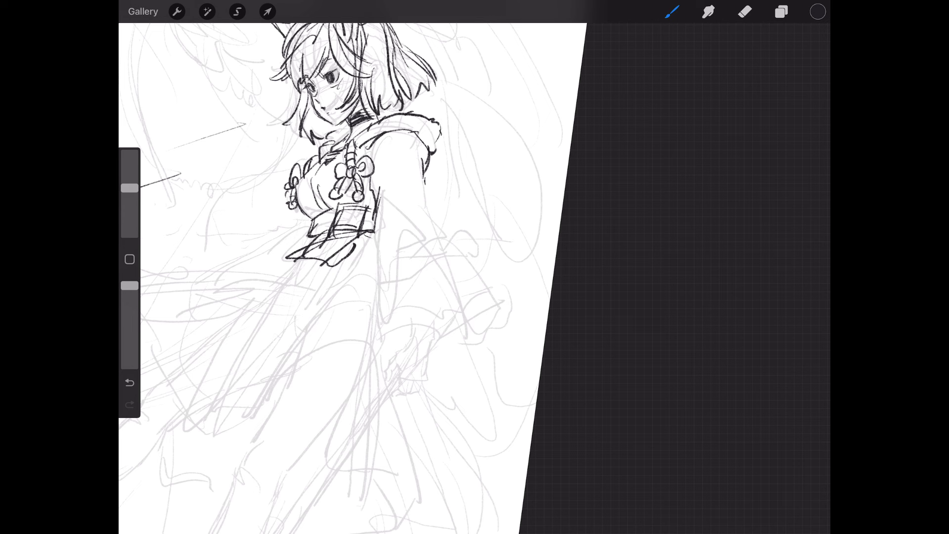
pyautogui.scroll(-3, 346, 277)
# Step: Ink the sleeve's upper edge, its downward curve and the zigzag lower line
pyautogui.scroll(3, 321, 267)
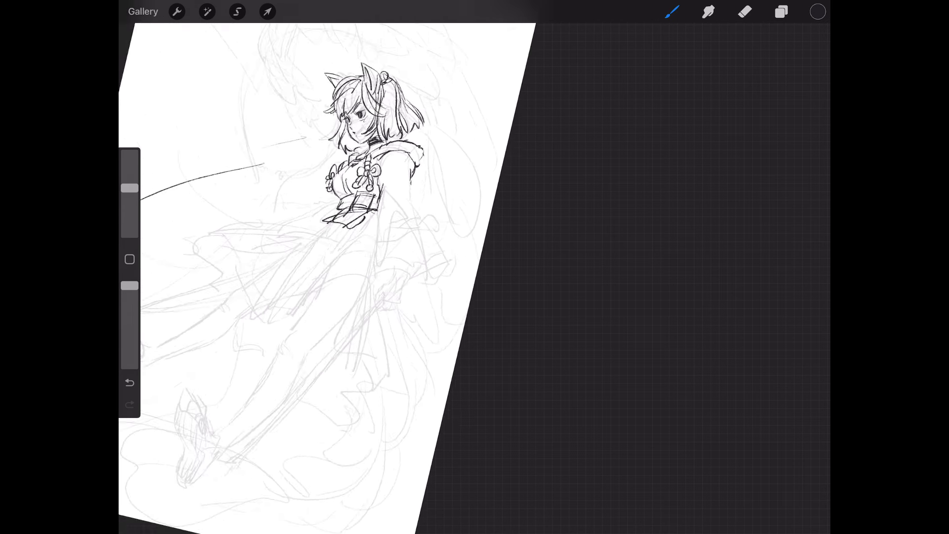
pyautogui.moveTo(320, 193); pyautogui.dragTo(357, 179)
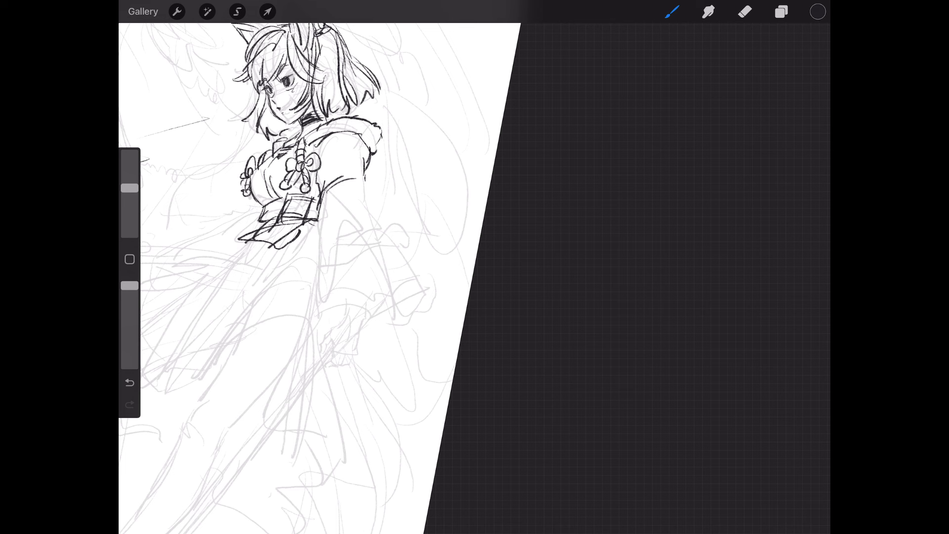
pyautogui.moveTo(370, 181)
pyautogui.mouseDown()
pyautogui.moveTo(384, 199)
pyautogui.moveTo(326, 212)
pyautogui.moveTo(312, 299)
pyautogui.mouseUp()
pyautogui.moveTo(359, 200)
pyautogui.mouseDown()
pyautogui.moveTo(371, 235)
pyautogui.moveTo(424, 281)
pyautogui.mouseUp()
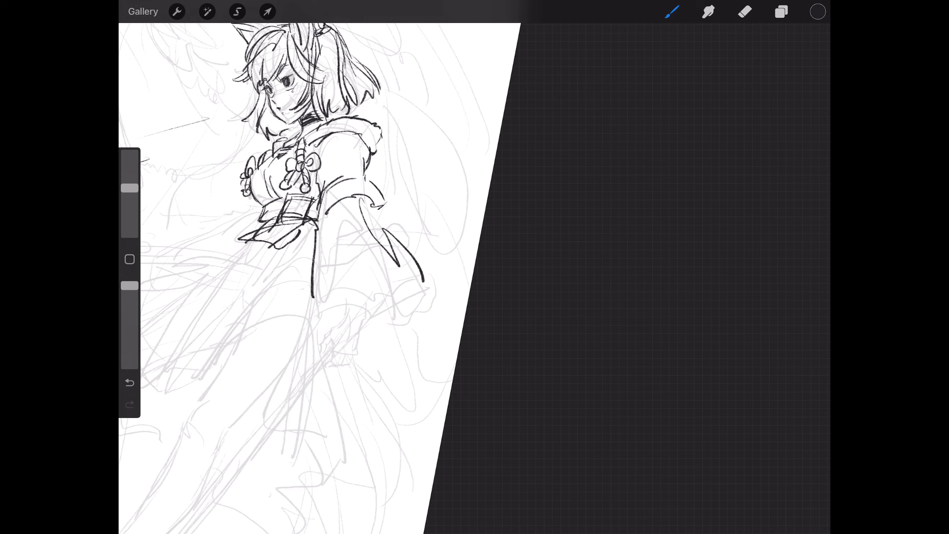
# Step: Ink the lines of the ruffled sleeve cuff
pyautogui.moveTo(297, 247); pyautogui.dragTo(323, 207)
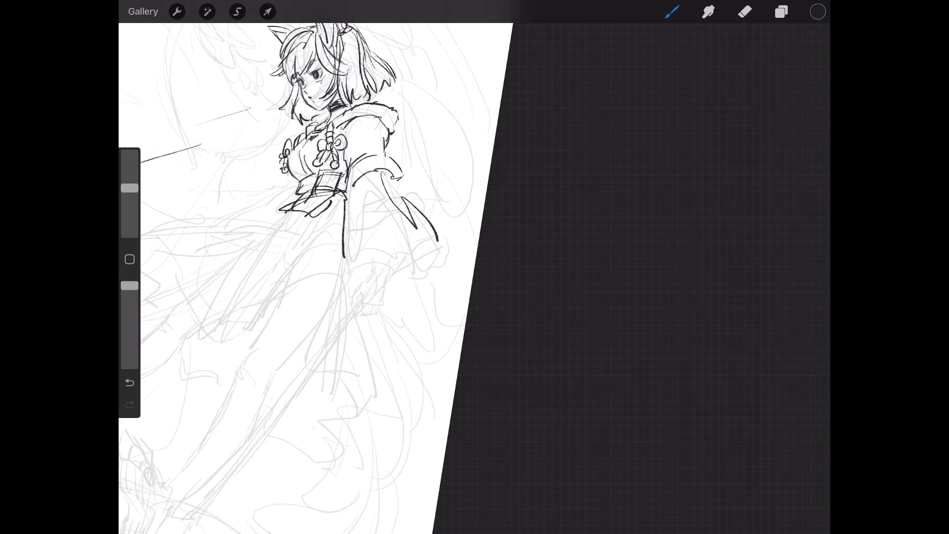
pyautogui.moveTo(345, 259)
pyautogui.mouseDown()
pyautogui.moveTo(340, 280)
pyautogui.moveTo(346, 257)
pyautogui.mouseUp()
pyautogui.moveTo(339, 261)
pyautogui.mouseDown()
pyautogui.moveTo(348, 288)
pyautogui.moveTo(397, 261)
pyautogui.moveTo(392, 244)
pyautogui.moveTo(438, 243)
pyautogui.moveTo(423, 260)
pyautogui.moveTo(446, 259)
pyautogui.moveTo(438, 280)
pyautogui.moveTo(380, 300)
pyautogui.mouseUp()
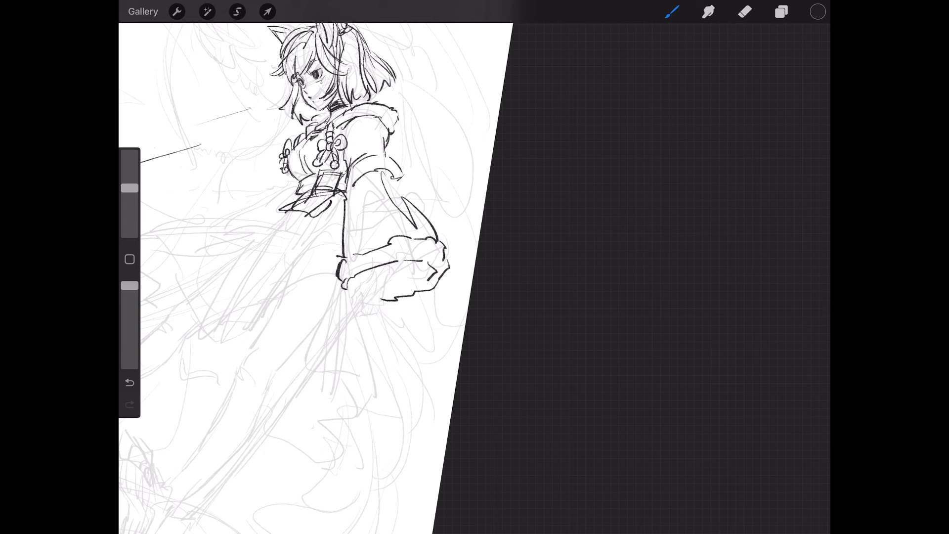
pyautogui.moveTo(392, 263); pyautogui.dragTo(384, 286)
pyautogui.moveTo(286, 161); pyautogui.dragTo(308, 186)
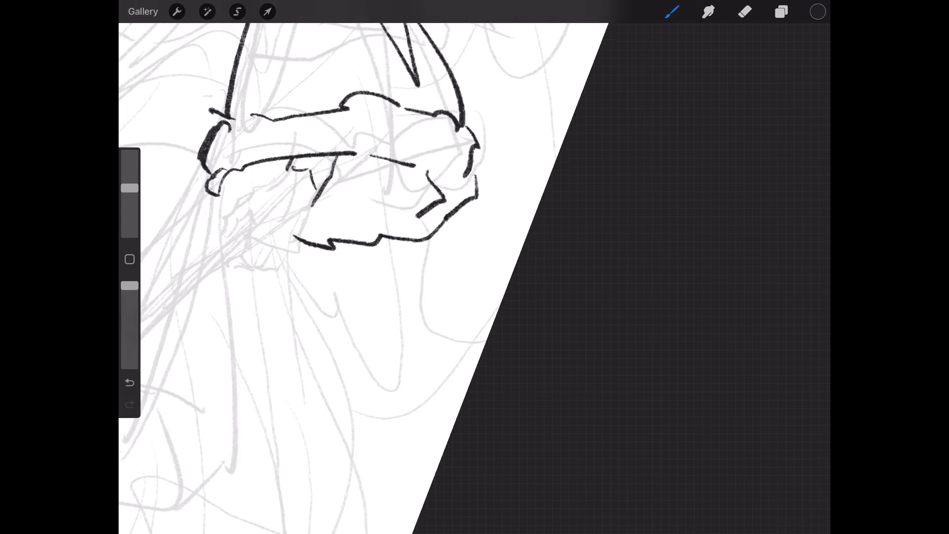
# Step: Ink the lines below the cuff and a finger of the emerging hand
pyautogui.scroll(2, 346, 247)
pyautogui.moveTo(403, 213)
pyautogui.mouseDown()
pyautogui.moveTo(399, 230)
pyautogui.moveTo(350, 251)
pyautogui.moveTo(390, 276)
pyautogui.mouseUp()
pyautogui.moveTo(351, 247); pyautogui.dragTo(354, 296)
pyautogui.moveTo(342, 253); pyautogui.dragTo(340, 267)
pyautogui.moveTo(341, 263)
pyautogui.mouseDown()
pyautogui.moveTo(337, 275)
pyautogui.moveTo(351, 270)
pyautogui.moveTo(337, 286)
pyautogui.moveTo(345, 275)
pyautogui.moveTo(367, 294)
pyautogui.moveTo(391, 278)
pyautogui.mouseUp()
pyautogui.moveTo(364, 236)
pyautogui.mouseDown()
pyautogui.moveTo(360, 310)
pyautogui.moveTo(351, 310)
pyautogui.moveTo(360, 312)
pyautogui.moveTo(336, 307)
pyautogui.moveTo(389, 300)
pyautogui.mouseUp()
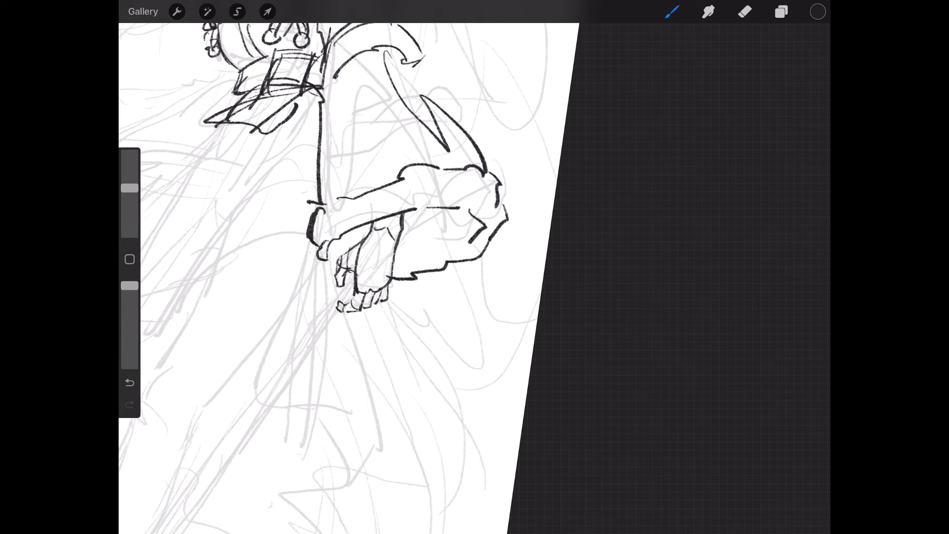
# Step: Erase a stray stroke near the hand, then add ink strokes on the hand and sleeve
pyautogui.click(745, 12)
pyautogui.moveTo(338, 258); pyautogui.dragTo(334, 269)
pyautogui.click(672, 11)
pyautogui.moveTo(402, 265); pyautogui.dragTo(408, 276)
pyautogui.moveTo(374, 225); pyautogui.dragTo(367, 235)
pyautogui.moveTo(461, 207); pyautogui.dragTo(473, 214)
pyautogui.moveTo(455, 249); pyautogui.dragTo(469, 246)
pyautogui.moveTo(365, 225)
pyautogui.mouseDown()
pyautogui.moveTo(357, 239)
pyautogui.moveTo(360, 227)
pyautogui.moveTo(334, 200)
pyautogui.mouseUp()
# Step: Add short strokes at the shoulder and collar, and ink the fur collar edge
pyautogui.moveTo(413, 75); pyautogui.dragTo(418, 101)
pyautogui.moveTo(415, 76); pyautogui.dragTo(430, 98)
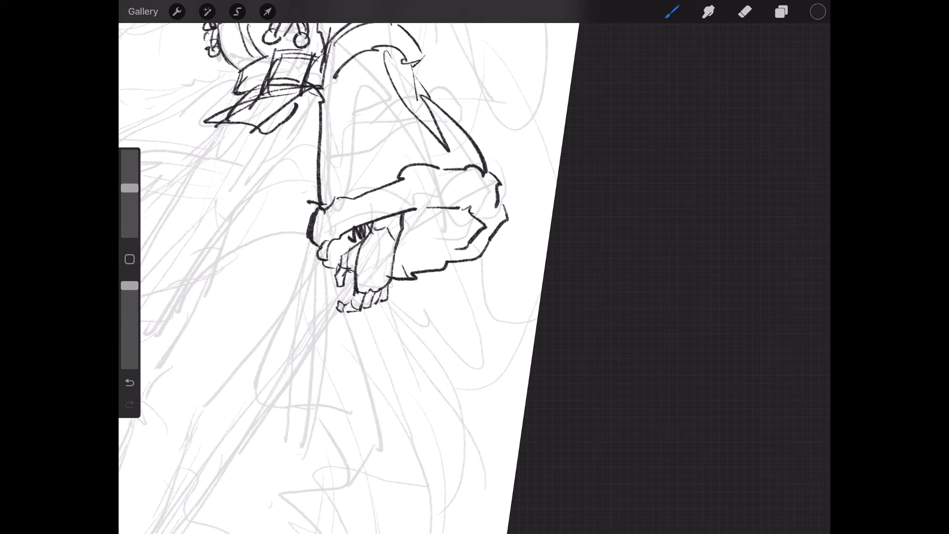
pyautogui.moveTo(331, 82)
pyautogui.mouseDown()
pyautogui.moveTo(327, 109)
pyautogui.moveTo(366, 144)
pyautogui.moveTo(362, 182)
pyautogui.mouseUp()
pyautogui.scroll(-5, 316, 277)
pyautogui.scroll(3, 316, 277)
pyautogui.moveTo(401, 127)
pyautogui.mouseDown()
pyautogui.moveTo(391, 141)
pyautogui.moveTo(404, 148)
pyautogui.mouseUp()
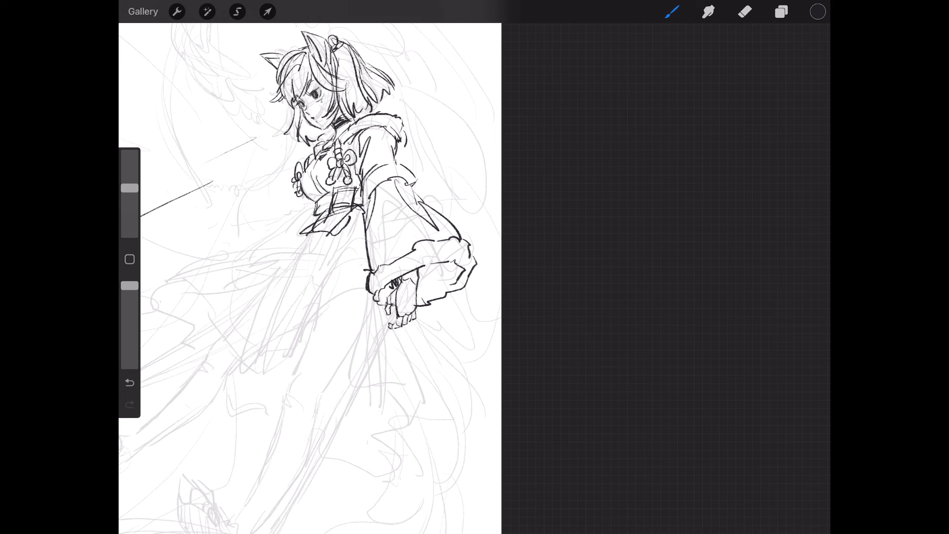
# Step: Ink the skirt's front edge from the waist, its upper folds and the curving hem
pyautogui.scroll(-5, 316, 276)
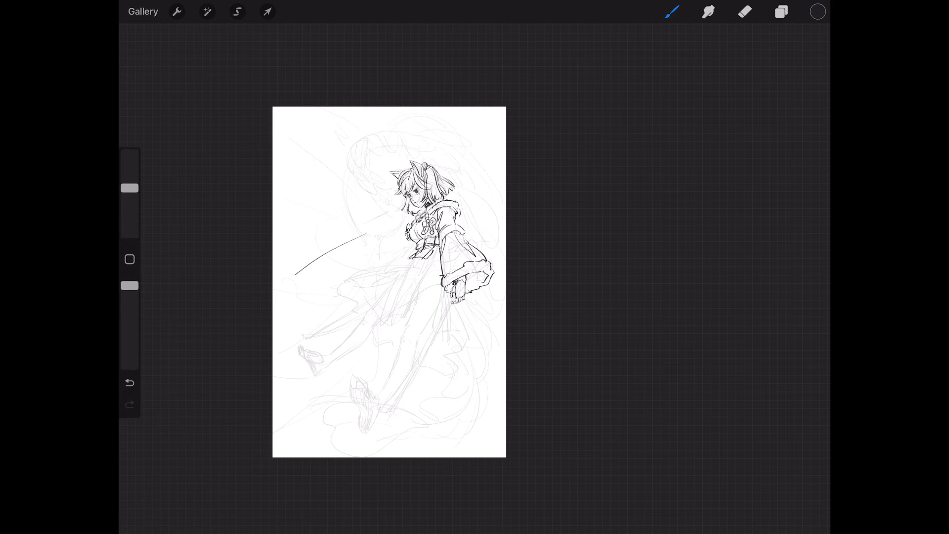
pyautogui.scroll(5, 391, 277)
pyautogui.scroll(3, 391, 276)
pyautogui.moveTo(437, 184); pyautogui.dragTo(429, 196)
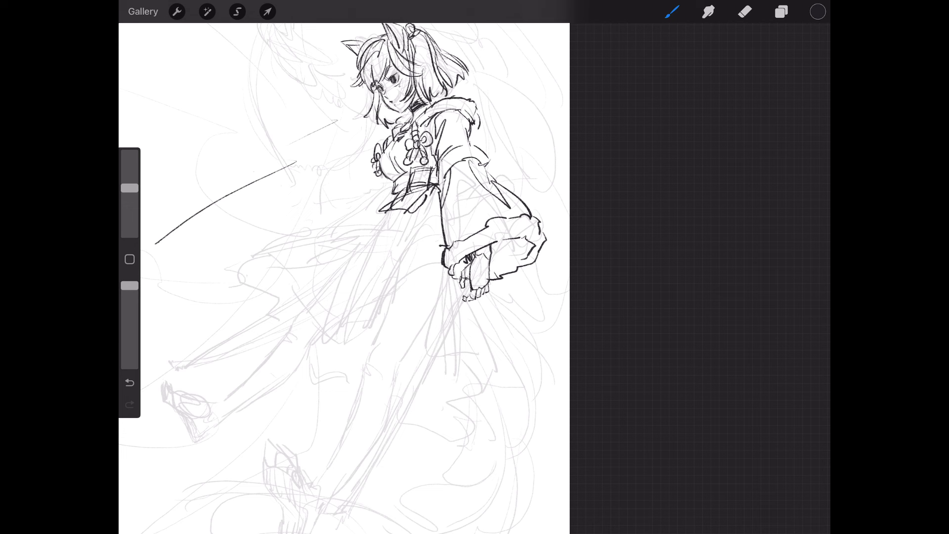
pyautogui.moveTo(436, 191); pyautogui.dragTo(382, 297)
pyautogui.moveTo(395, 191); pyautogui.dragTo(343, 225)
pyautogui.moveTo(410, 216); pyautogui.dragTo(270, 247)
pyautogui.moveTo(382, 297)
pyautogui.mouseDown()
pyautogui.moveTo(361, 324)
pyautogui.moveTo(242, 259)
pyautogui.moveTo(272, 247)
pyautogui.mouseUp()
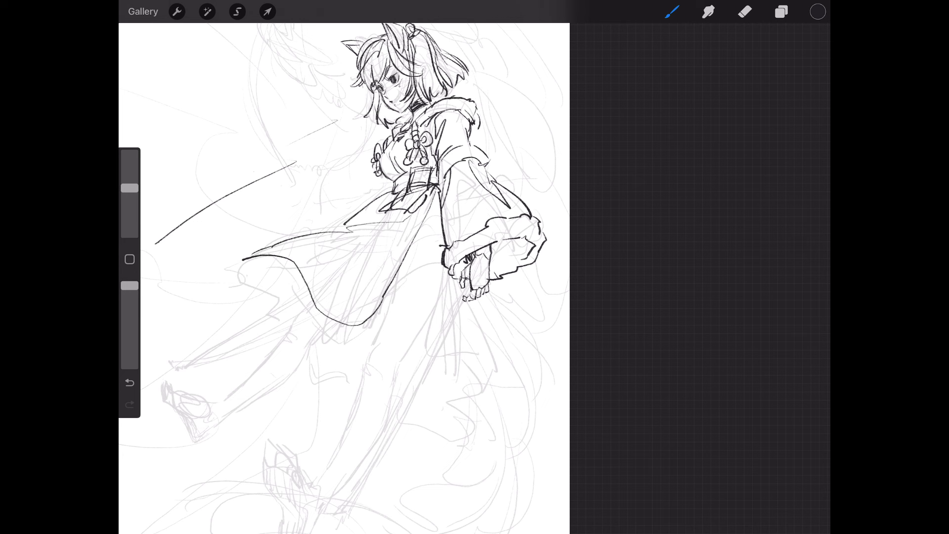
# Step: Strengthen the skirt's front edge and add fold lines inside the skirt
pyautogui.moveTo(437, 192); pyautogui.dragTo(434, 203)
pyautogui.moveTo(439, 194)
pyautogui.mouseDown()
pyautogui.moveTo(378, 300)
pyautogui.moveTo(384, 252)
pyautogui.moveTo(369, 292)
pyautogui.mouseUp()
pyautogui.moveTo(340, 285); pyautogui.dragTo(366, 282)
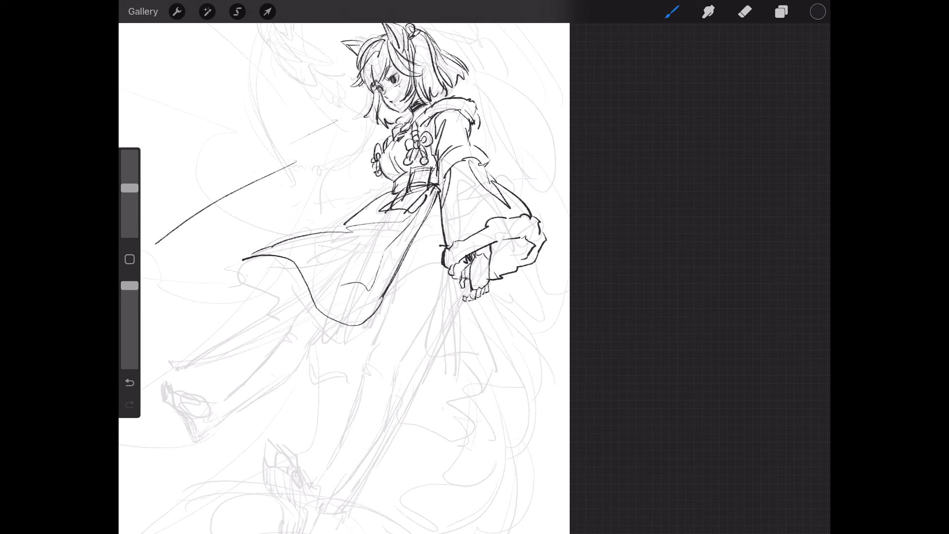
pyautogui.moveTo(335, 320)
pyautogui.mouseDown()
pyautogui.moveTo(328, 335)
pyautogui.moveTo(301, 323)
pyautogui.moveTo(274, 269)
pyautogui.moveTo(265, 279)
pyautogui.moveTo(249, 267)
pyautogui.moveTo(235, 289)
pyautogui.moveTo(249, 296)
pyautogui.moveTo(227, 267)
pyautogui.moveTo(267, 325)
pyautogui.moveTo(312, 365)
pyautogui.mouseUp()
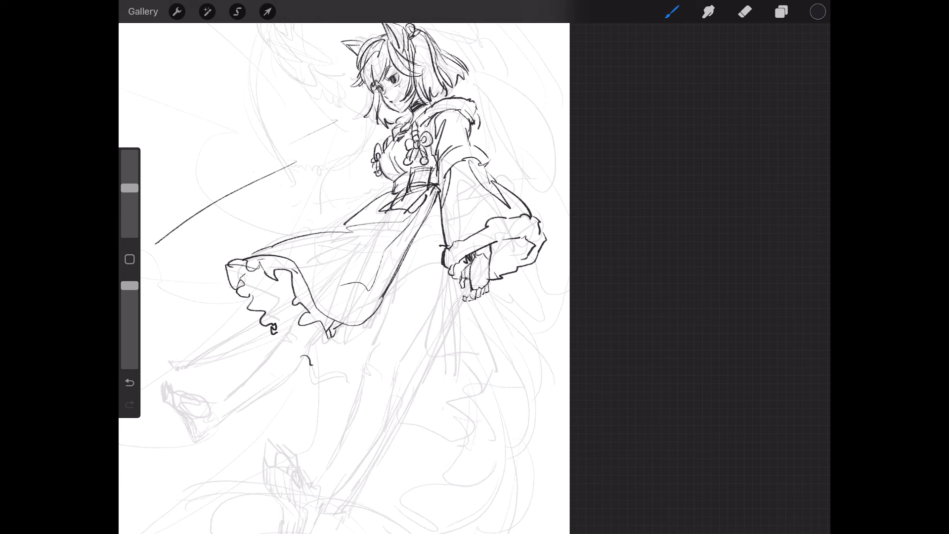
pyautogui.moveTo(411, 212); pyautogui.dragTo(348, 232)
# Step: Ink the ruffle folds at the hem and touch up the sleeve and sash edges
pyautogui.moveTo(294, 299)
pyautogui.mouseDown()
pyautogui.moveTo(309, 293)
pyautogui.moveTo(286, 273)
pyautogui.moveTo(244, 285)
pyautogui.moveTo(267, 298)
pyautogui.moveTo(278, 320)
pyautogui.mouseUp()
pyautogui.moveTo(271, 278)
pyautogui.mouseDown()
pyautogui.moveTo(259, 291)
pyautogui.moveTo(268, 300)
pyautogui.moveTo(281, 289)
pyautogui.moveTo(283, 327)
pyautogui.mouseUp()
pyautogui.moveTo(439, 202); pyautogui.dragTo(430, 208)
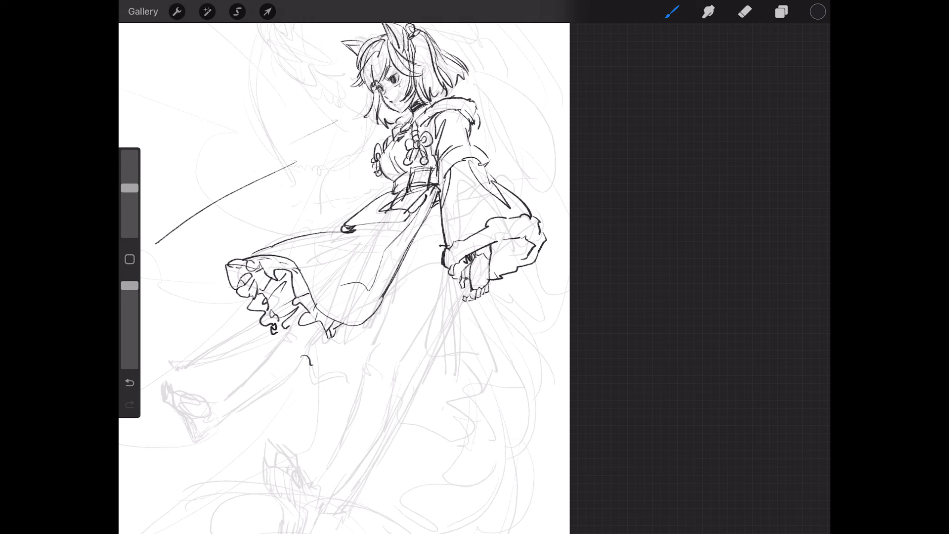
pyautogui.scroll(-3, 346, 277)
pyautogui.moveTo(314, 203); pyautogui.dragTo(330, 193)
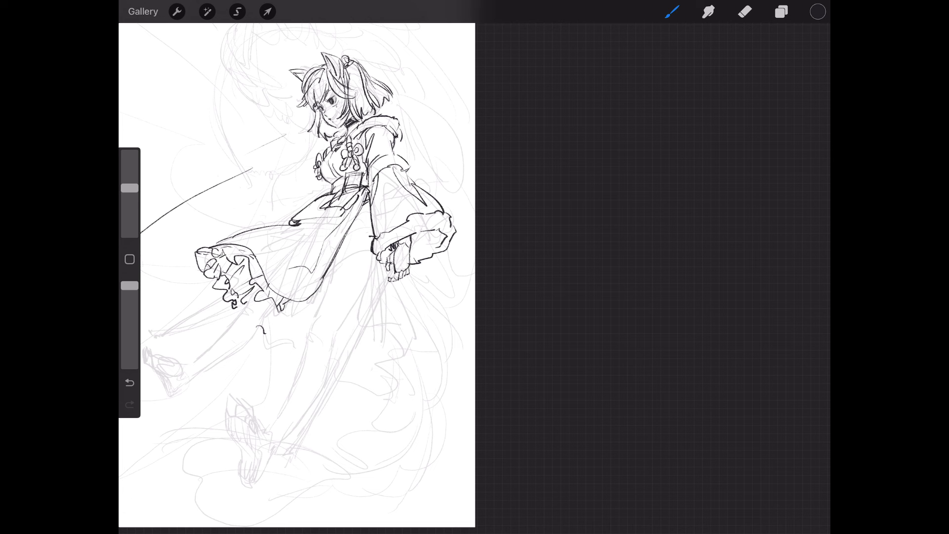
# Step: Erase the fingertip strokes below the hand and redraw a short stroke there
pyautogui.moveTo(314, 181)
pyautogui.mouseDown()
pyautogui.moveTo(305, 198)
pyautogui.moveTo(318, 202)
pyautogui.moveTo(329, 177)
pyautogui.mouseUp()
pyautogui.scroll(-5, 296, 277)
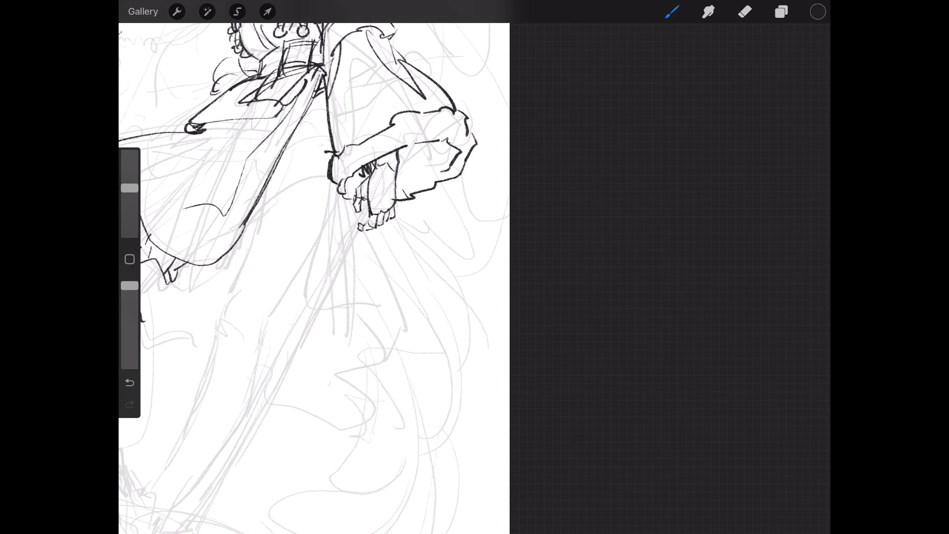
pyautogui.press('e')
pyautogui.moveTo(366, 220)
pyautogui.mouseDown()
pyautogui.moveTo(371, 227)
pyautogui.moveTo(380, 216)
pyautogui.moveTo(373, 231)
pyautogui.moveTo(382, 229)
pyautogui.mouseUp()
pyautogui.press('b')
pyautogui.click(672, 12)
pyautogui.click(672, 11)
pyautogui.moveTo(371, 212)
pyautogui.mouseDown()
pyautogui.moveTo(383, 226)
pyautogui.moveTo(361, 234)
pyautogui.moveTo(388, 225)
pyautogui.mouseUp()
# Step: Erase old finger lines and redraw the hand's left finger and fingertip
pyautogui.click(744, 11)
pyautogui.moveTo(360, 182); pyautogui.dragTo(356, 212)
pyautogui.click(672, 12)
pyautogui.moveTo(370, 174); pyautogui.dragTo(359, 222)
pyautogui.moveTo(359, 188)
pyautogui.mouseDown()
pyautogui.moveTo(356, 224)
pyautogui.moveTo(374, 241)
pyautogui.mouseUp()
pyautogui.moveTo(373, 231)
pyautogui.mouseDown()
pyautogui.moveTo(382, 240)
pyautogui.moveTo(370, 236)
pyautogui.mouseUp()
pyautogui.click(744, 11)
pyautogui.click(672, 11)
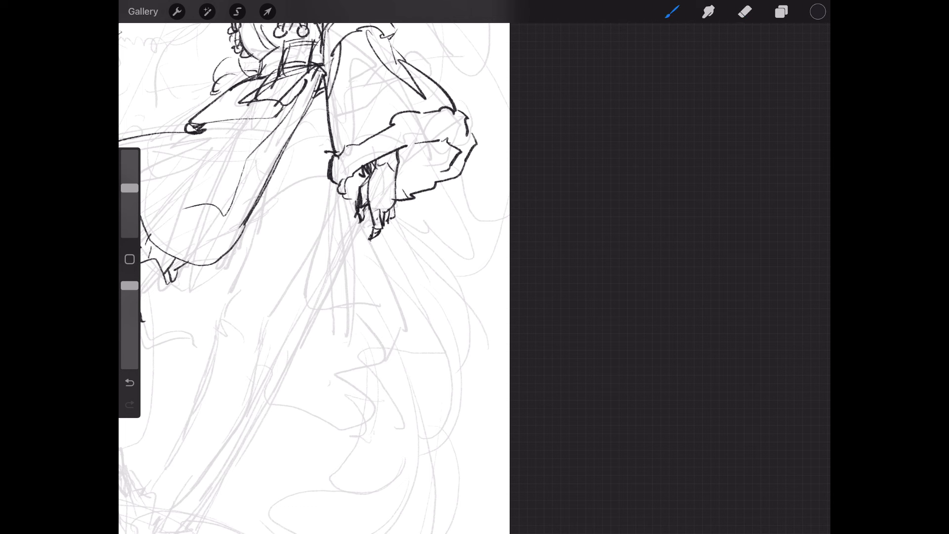
# Step: Ink the hand's right edge and a long looped strand hanging down
pyautogui.moveTo(369, 205); pyautogui.dragTo(345, 254)
pyautogui.moveTo(397, 151); pyautogui.dragTo(371, 210)
pyautogui.moveTo(412, 152); pyautogui.dragTo(352, 270)
pyautogui.moveTo(371, 218)
pyautogui.mouseDown()
pyautogui.moveTo(304, 327)
pyautogui.moveTo(274, 420)
pyautogui.moveTo(241, 476)
pyautogui.mouseUp()
pyautogui.scroll(-5, 314, 277)
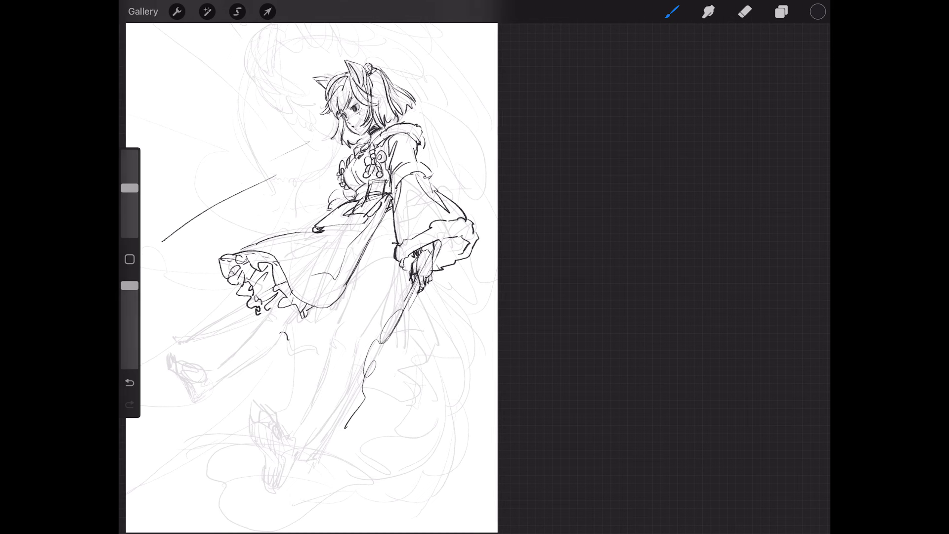
# Step: Extend the skirt edge and ink the fold lines running down toward the leg
pyautogui.scroll(5, 317, 277)
pyautogui.moveTo(300, 213); pyautogui.dragTo(263, 322)
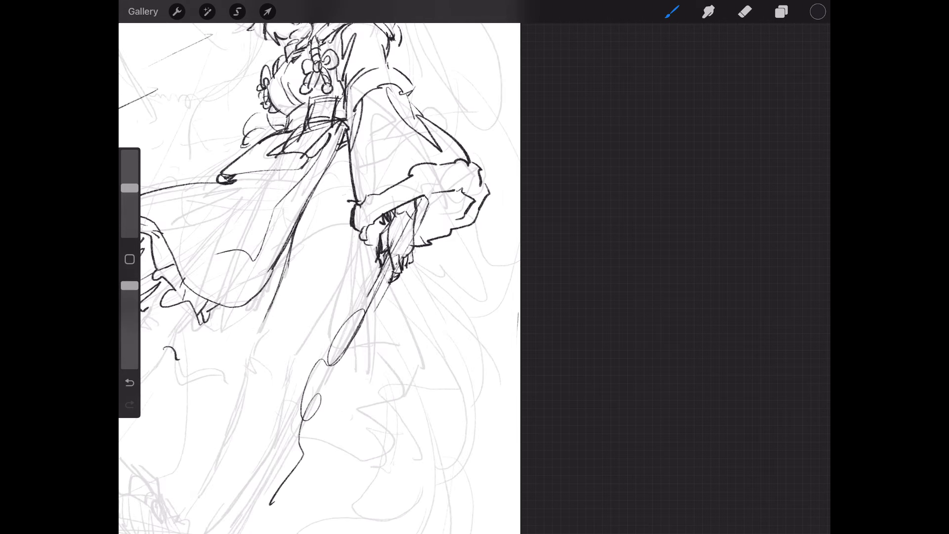
pyautogui.moveTo(362, 234); pyautogui.dragTo(296, 354)
pyautogui.moveTo(336, 289); pyautogui.dragTo(295, 356)
pyautogui.scroll(-5, 322, 267)
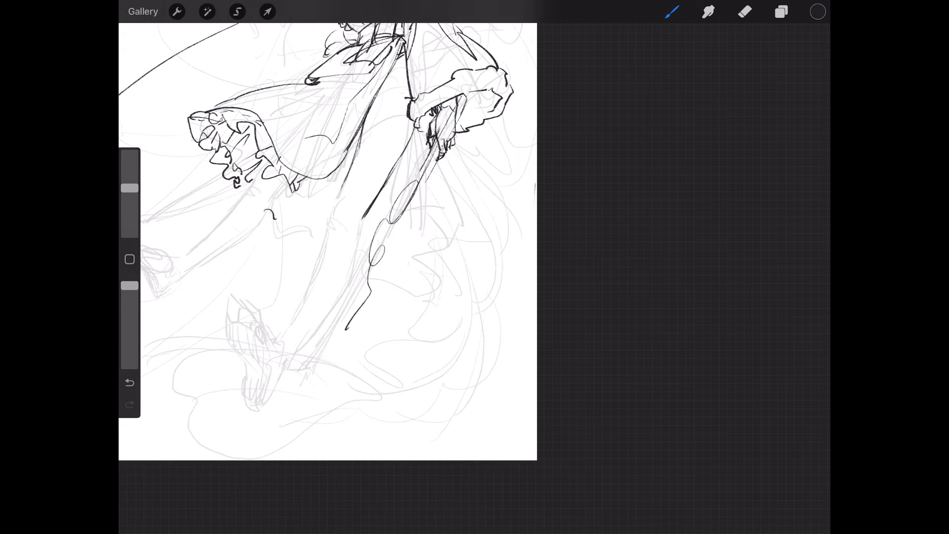
pyautogui.moveTo(352, 164); pyautogui.dragTo(324, 232)
# Step: Extend both leg outlines downward to the foot
pyautogui.moveTo(341, 200); pyautogui.dragTo(324, 250)
pyautogui.moveTo(368, 209)
pyautogui.mouseDown()
pyautogui.moveTo(353, 250)
pyautogui.moveTo(317, 265)
pyautogui.moveTo(295, 324)
pyautogui.mouseUp()
pyautogui.moveTo(355, 236)
pyautogui.mouseDown()
pyautogui.moveTo(334, 304)
pyautogui.moveTo(293, 356)
pyautogui.mouseUp()
pyautogui.moveTo(308, 286)
pyautogui.mouseDown()
pyautogui.moveTo(275, 342)
pyautogui.moveTo(285, 369)
pyautogui.moveTo(263, 402)
pyautogui.mouseUp()
pyautogui.moveTo(280, 345); pyautogui.dragTo(275, 354)
# Step: Ink the front leg's long outline below the ruffled skirt
pyautogui.moveTo(373, 105); pyautogui.dragTo(366, 118)
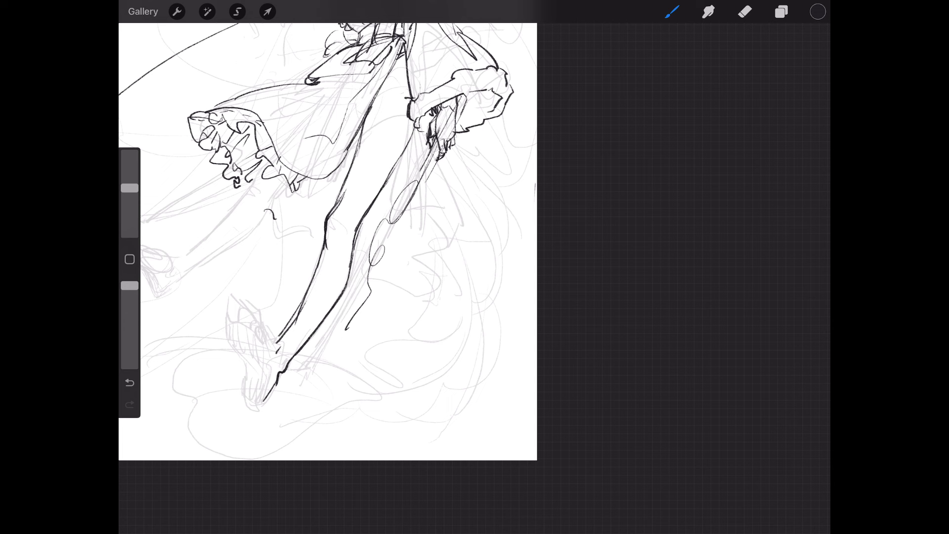
pyautogui.moveTo(256, 168); pyautogui.dragTo(246, 195)
pyautogui.moveTo(265, 153)
pyautogui.mouseDown()
pyautogui.moveTo(245, 195)
pyautogui.moveTo(275, 195)
pyautogui.moveTo(256, 228)
pyautogui.mouseUp()
pyautogui.moveTo(244, 194); pyautogui.dragTo(190, 251)
pyautogui.moveTo(287, 181)
pyautogui.mouseDown()
pyautogui.moveTo(232, 248)
pyautogui.moveTo(189, 274)
pyautogui.moveTo(179, 257)
pyautogui.mouseUp()
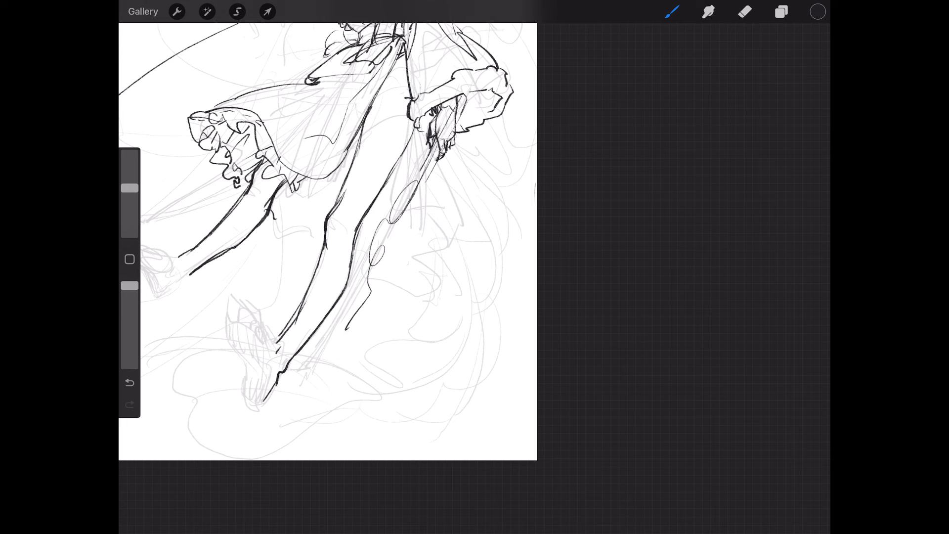
pyautogui.scroll(-5, 328, 241)
# Step: Thicken the lower leg line and sketch the curl of the first foot
pyautogui.scroll(5, 327, 241)
pyautogui.moveTo(344, 255); pyautogui.dragTo(320, 274)
pyautogui.moveTo(316, 236)
pyautogui.mouseDown()
pyautogui.moveTo(334, 239)
pyautogui.moveTo(320, 272)
pyautogui.mouseUp()
pyautogui.moveTo(312, 253)
pyautogui.mouseDown()
pyautogui.moveTo(314, 263)
pyautogui.moveTo(330, 236)
pyautogui.moveTo(282, 240)
pyautogui.mouseUp()
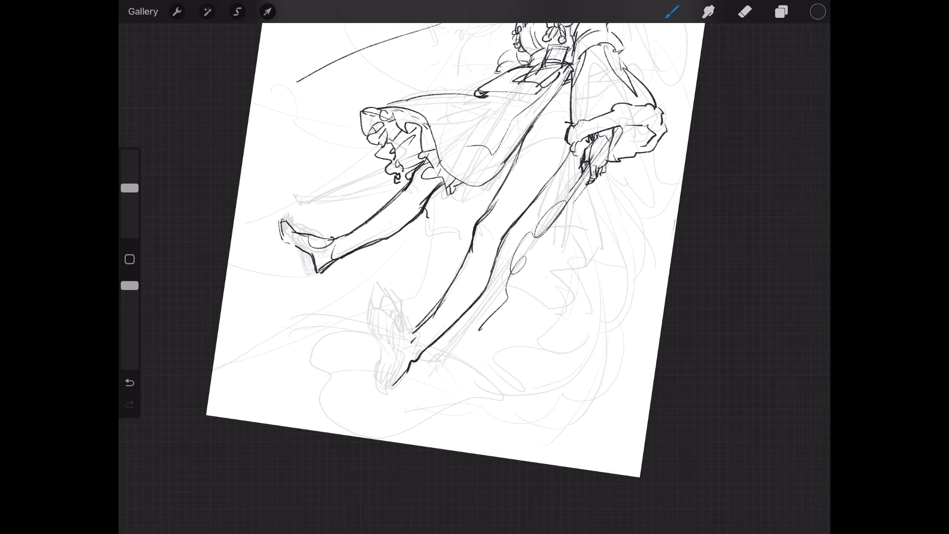
# Step: Trace the second foot's heel and side, and ink the first foot's sole
pyautogui.moveTo(397, 382)
pyautogui.mouseDown()
pyautogui.moveTo(381, 374)
pyautogui.moveTo(371, 292)
pyautogui.moveTo(390, 296)
pyautogui.moveTo(405, 342)
pyautogui.mouseUp()
pyautogui.moveTo(359, 294)
pyautogui.mouseDown()
pyautogui.moveTo(354, 334)
pyautogui.moveTo(378, 343)
pyautogui.moveTo(376, 288)
pyautogui.moveTo(395, 336)
pyautogui.moveTo(368, 361)
pyautogui.moveTo(394, 366)
pyautogui.mouseUp()
pyautogui.moveTo(393, 354)
pyautogui.mouseDown()
pyautogui.moveTo(365, 390)
pyautogui.moveTo(389, 393)
pyautogui.moveTo(405, 373)
pyautogui.mouseUp()
pyautogui.moveTo(323, 272); pyautogui.dragTo(293, 284)
pyautogui.moveTo(298, 268)
pyautogui.mouseDown()
pyautogui.moveTo(294, 283)
pyautogui.moveTo(300, 259)
pyautogui.mouseUp()
# Step: Build the first shoe's heel block and ink its toe
pyautogui.moveTo(274, 218)
pyautogui.mouseDown()
pyautogui.moveTo(271, 236)
pyautogui.moveTo(297, 273)
pyautogui.moveTo(290, 283)
pyautogui.moveTo(282, 266)
pyautogui.mouseUp()
pyautogui.moveTo(283, 265); pyautogui.dragTo(287, 283)
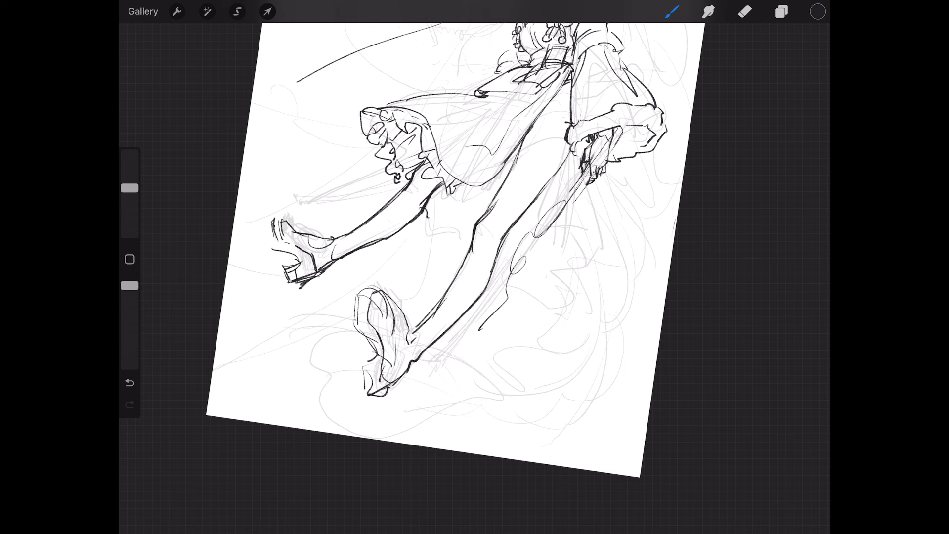
pyautogui.moveTo(273, 240); pyautogui.dragTo(282, 250)
pyautogui.moveTo(270, 218)
pyautogui.mouseDown()
pyautogui.moveTo(272, 240)
pyautogui.moveTo(302, 230)
pyautogui.mouseUp()
# Step: Draw the second shoe's heel and sole and hatch its toe dark
pyautogui.moveTo(403, 373)
pyautogui.mouseDown()
pyautogui.moveTo(359, 398)
pyautogui.moveTo(375, 362)
pyautogui.moveTo(383, 376)
pyautogui.moveTo(364, 348)
pyautogui.mouseUp()
pyautogui.moveTo(357, 295)
pyautogui.mouseDown()
pyautogui.moveTo(363, 335)
pyautogui.moveTo(397, 334)
pyautogui.moveTo(369, 369)
pyautogui.mouseUp()
pyautogui.moveTo(381, 347); pyautogui.dragTo(379, 368)
pyautogui.moveTo(299, 267)
pyautogui.mouseDown()
pyautogui.moveTo(286, 285)
pyautogui.moveTo(275, 250)
pyautogui.moveTo(283, 283)
pyautogui.mouseUp()
# Step: Erase a stray bit of the foot and add lines at the back leg's knee
pyautogui.click(744, 11)
pyautogui.click(672, 12)
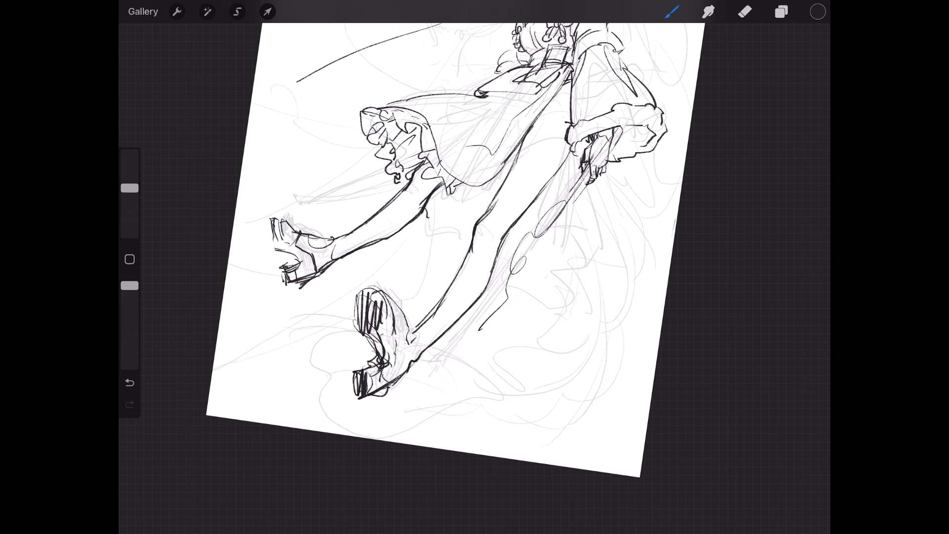
pyautogui.moveTo(535, 131)
pyautogui.mouseDown()
pyautogui.moveTo(563, 137)
pyautogui.moveTo(558, 170)
pyautogui.mouseUp()
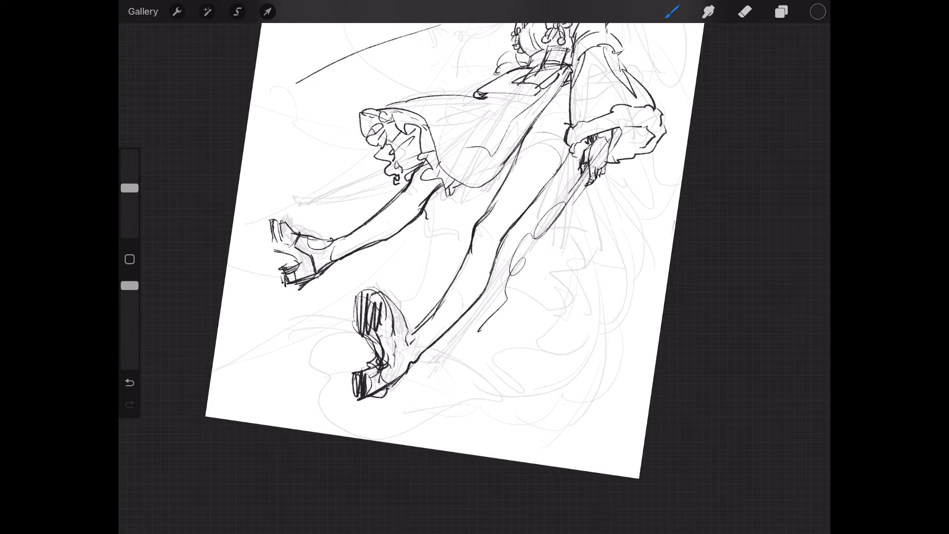
pyautogui.scroll(-5, 425, 247)
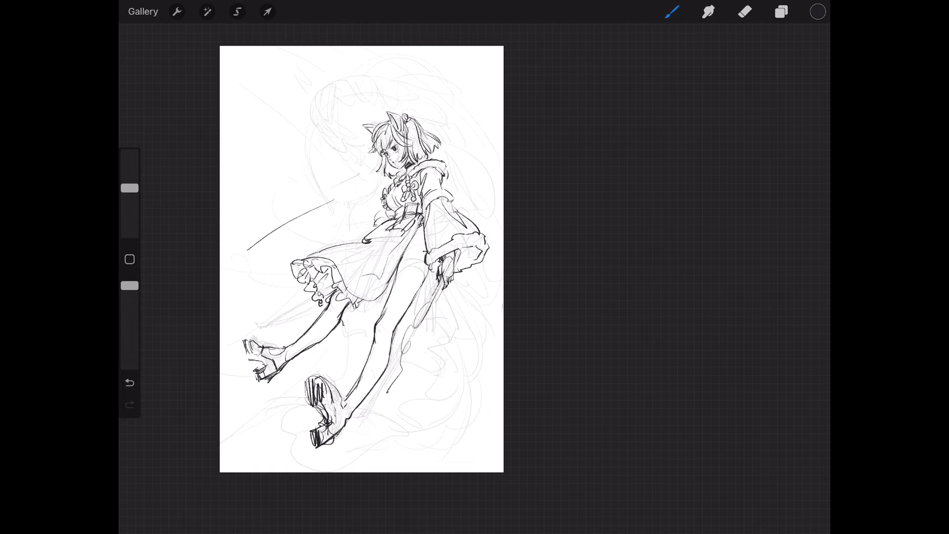
# Step: Add a small waist mark, a leg line and two curves for the back-skirt edge beside the sleeve
pyautogui.moveTo(410, 236); pyautogui.dragTo(422, 228)
pyautogui.moveTo(391, 279)
pyautogui.mouseDown()
pyautogui.moveTo(351, 339)
pyautogui.moveTo(365, 343)
pyautogui.mouseUp()
pyautogui.moveTo(454, 274); pyautogui.dragTo(482, 329)
pyautogui.moveTo(457, 273); pyautogui.dragTo(490, 330)
# Step: Ink fold lines hanging below the hand and sleeve
pyautogui.moveTo(448, 286); pyautogui.dragTo(453, 344)
pyautogui.moveTo(435, 297); pyautogui.dragTo(437, 338)
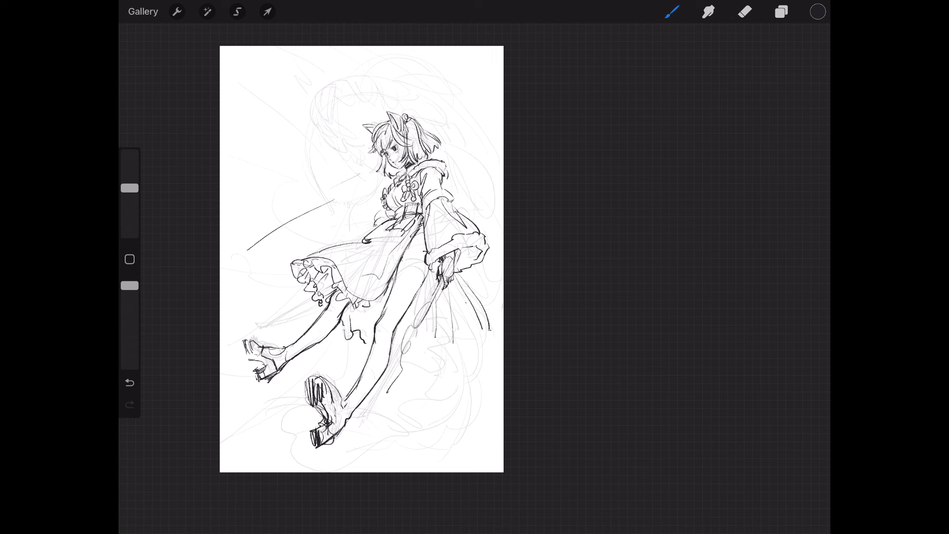
pyautogui.moveTo(455, 290)
pyautogui.mouseDown()
pyautogui.moveTo(468, 349)
pyautogui.moveTo(407, 358)
pyautogui.mouseUp()
pyautogui.moveTo(453, 281)
pyautogui.mouseDown()
pyautogui.moveTo(461, 332)
pyautogui.moveTo(474, 336)
pyautogui.mouseUp()
pyautogui.moveTo(460, 279)
pyautogui.mouseDown()
pyautogui.moveTo(474, 335)
pyautogui.moveTo(438, 353)
pyautogui.moveTo(393, 358)
pyautogui.moveTo(392, 346)
pyautogui.moveTo(366, 339)
pyautogui.moveTo(354, 318)
pyautogui.mouseUp()
# Step: Mark the right skirt hem and ink folds in the back skirt
pyautogui.click(129, 382)
pyautogui.moveTo(443, 318)
pyautogui.mouseDown()
pyautogui.moveTo(442, 349)
pyautogui.moveTo(431, 350)
pyautogui.mouseUp()
pyautogui.moveTo(416, 303); pyautogui.dragTo(406, 342)
pyautogui.moveTo(426, 280); pyautogui.dragTo(422, 346)
pyautogui.moveTo(442, 309); pyautogui.dragTo(438, 326)
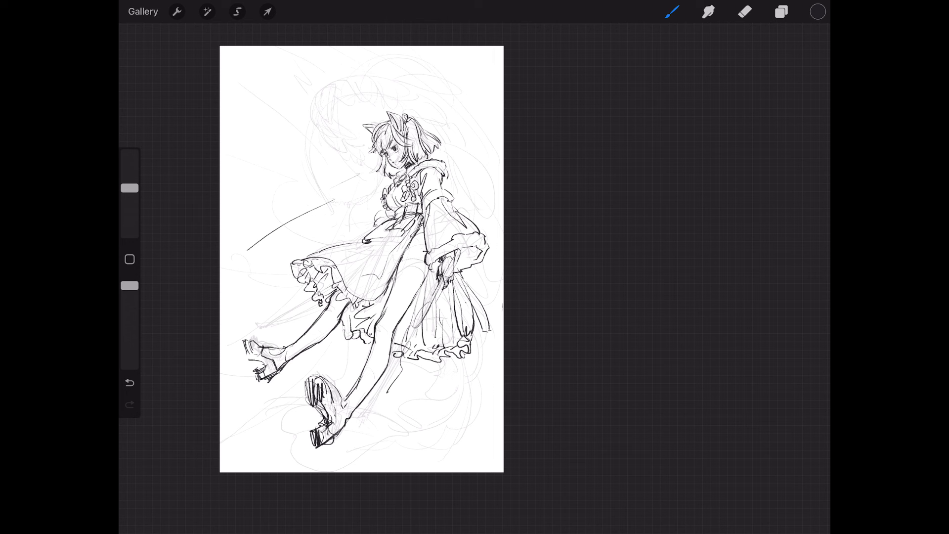
# Step: Add small strokes and fold lines across the mid and lower skirt
pyautogui.moveTo(387, 282); pyautogui.dragTo(366, 302)
pyautogui.moveTo(390, 250); pyautogui.dragTo(383, 273)
pyautogui.moveTo(384, 271); pyautogui.dragTo(356, 291)
pyautogui.moveTo(399, 247); pyautogui.dragTo(350, 288)
pyautogui.moveTo(397, 246); pyautogui.dragTo(313, 259)
# Step: Hatch shading along the skirt's right edge down to the hem
pyautogui.moveTo(481, 328); pyautogui.dragTo(472, 333)
pyautogui.moveTo(479, 320); pyautogui.dragTo(471, 330)
pyautogui.moveTo(477, 274); pyautogui.dragTo(461, 322)
pyautogui.moveTo(479, 289); pyautogui.dragTo(476, 327)
pyautogui.moveTo(477, 272); pyautogui.dragTo(463, 301)
pyautogui.moveTo(491, 308); pyautogui.dragTo(475, 338)
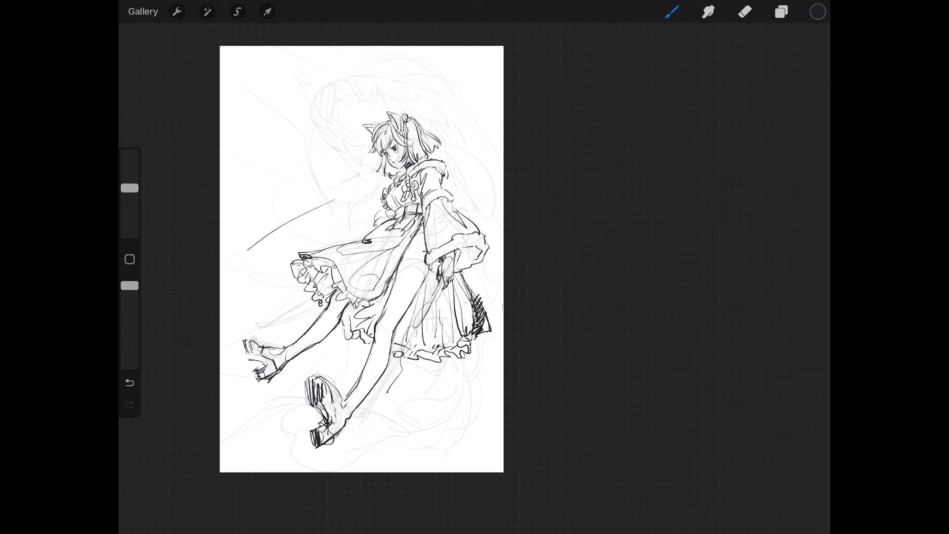
# Step: Add a short stroke at the waist, then lighten it with the Eraser
pyautogui.moveTo(412, 241); pyautogui.dragTo(422, 241)
pyautogui.press('e')
pyautogui.moveTo(418, 232); pyautogui.dragTo(419, 239)
pyautogui.press('b')
# Step: Ink hair strands beside the face, a small ponytail by the bun, and the left ear
pyautogui.moveTo(383, 160); pyautogui.dragTo(389, 175)
pyautogui.moveTo(403, 126)
pyautogui.mouseDown()
pyautogui.moveTo(418, 157)
pyautogui.moveTo(442, 141)
pyautogui.moveTo(413, 147)
pyautogui.moveTo(425, 151)
pyautogui.moveTo(373, 176)
pyautogui.mouseUp()
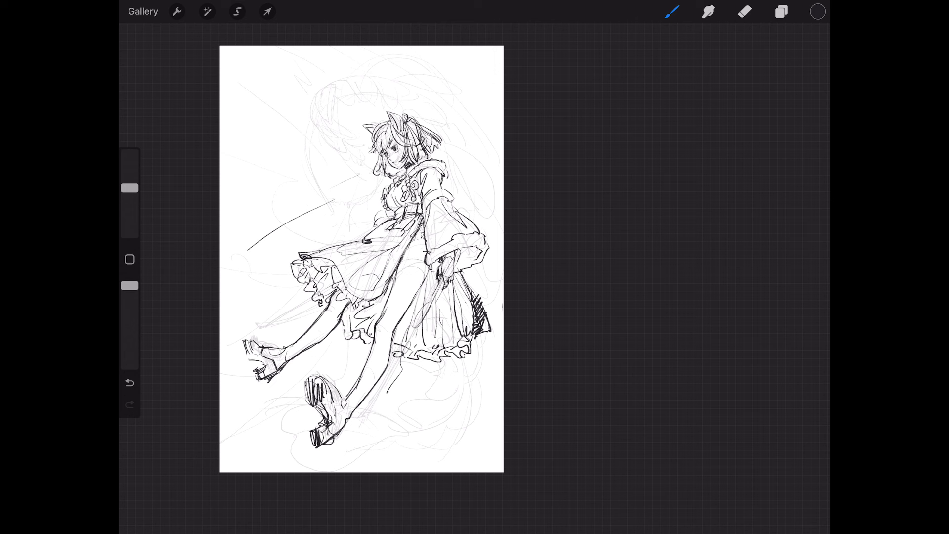
pyautogui.moveTo(375, 138); pyautogui.dragTo(369, 149)
pyautogui.moveTo(428, 122)
pyautogui.mouseDown()
pyautogui.moveTo(416, 135)
pyautogui.moveTo(434, 148)
pyautogui.mouseUp()
pyautogui.moveTo(391, 111)
pyautogui.mouseDown()
pyautogui.moveTo(363, 133)
pyautogui.moveTo(397, 126)
pyautogui.moveTo(371, 123)
pyautogui.mouseUp()
# Step: Erase part of the ear line and a stroke atop the head
pyautogui.click(745, 11)
pyautogui.click(671, 12)
pyautogui.click(745, 11)
pyautogui.click(671, 12)
# Step: Add a short waist line, the skirt's upper edge and curly detail on the sleeve
pyautogui.moveTo(352, 241); pyautogui.dragTo(364, 238)
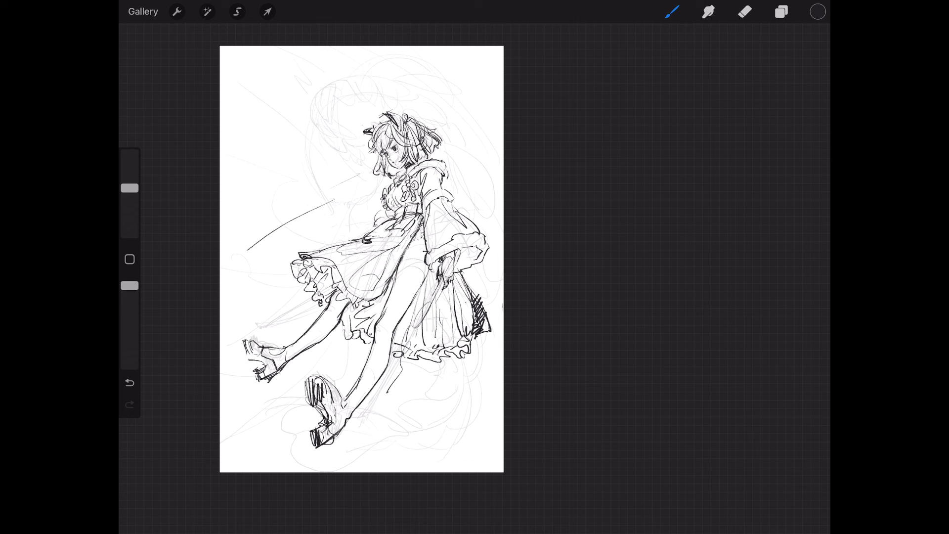
pyautogui.moveTo(332, 249)
pyautogui.mouseDown()
pyautogui.moveTo(390, 243)
pyautogui.moveTo(338, 247)
pyautogui.mouseUp()
pyautogui.moveTo(425, 219)
pyautogui.mouseDown()
pyautogui.moveTo(438, 241)
pyautogui.moveTo(447, 201)
pyautogui.moveTo(471, 232)
pyautogui.mouseUp()
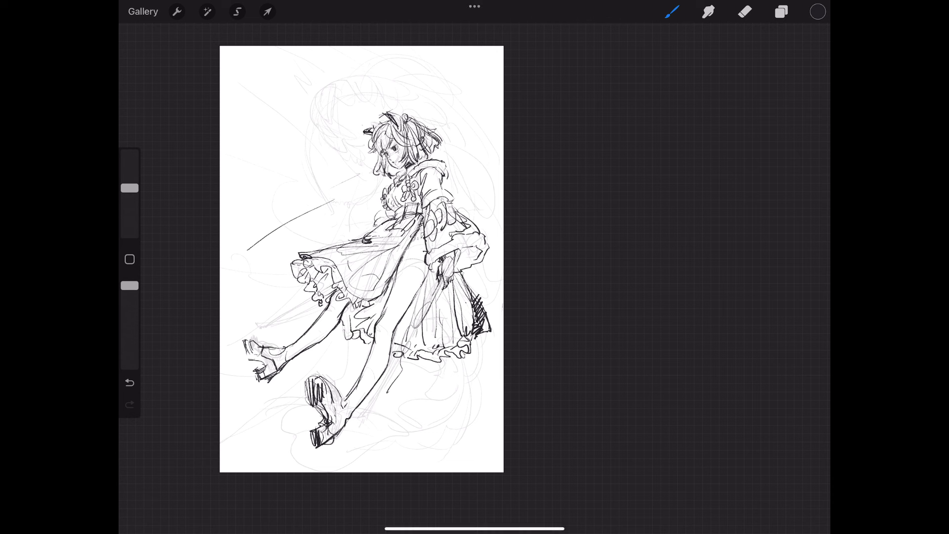
# Step: Ink a diagonal line left of the skirt and the back leg with hatching on the lower leg
pyautogui.moveTo(373, 221); pyautogui.dragTo(378, 227)
pyautogui.moveTo(310, 296)
pyautogui.mouseDown()
pyautogui.moveTo(265, 321)
pyautogui.moveTo(288, 321)
pyautogui.mouseUp()
pyautogui.moveTo(437, 283); pyautogui.dragTo(396, 374)
pyautogui.moveTo(406, 342)
pyautogui.mouseDown()
pyautogui.moveTo(386, 398)
pyautogui.moveTo(398, 392)
pyautogui.mouseUp()
pyautogui.moveTo(388, 377)
pyautogui.mouseDown()
pyautogui.moveTo(369, 410)
pyautogui.moveTo(377, 417)
pyautogui.mouseUp()
pyautogui.moveTo(393, 395)
pyautogui.mouseDown()
pyautogui.moveTo(386, 416)
pyautogui.moveTo(395, 407)
pyautogui.mouseUp()
pyautogui.moveTo(400, 374)
pyautogui.mouseDown()
pyautogui.moveTo(396, 395)
pyautogui.moveTo(392, 372)
pyautogui.mouseUp()
# Step: Draw the sword hilt and pommel, plus a line at the sleeve cuff
pyautogui.moveTo(287, 309); pyautogui.dragTo(267, 322)
pyautogui.moveTo(265, 323)
pyautogui.mouseDown()
pyautogui.moveTo(270, 331)
pyautogui.moveTo(283, 325)
pyautogui.mouseUp()
pyautogui.moveTo(263, 327); pyautogui.dragTo(286, 320)
pyautogui.moveTo(288, 319); pyautogui.dragTo(300, 305)
pyautogui.moveTo(464, 250); pyautogui.dragTo(457, 263)
# Step: Break the long diagonal line in the middle and start the canopy arcs around the head
pyautogui.click(744, 11)
pyautogui.moveTo(292, 220); pyautogui.dragTo(321, 205)
pyautogui.click(671, 11)
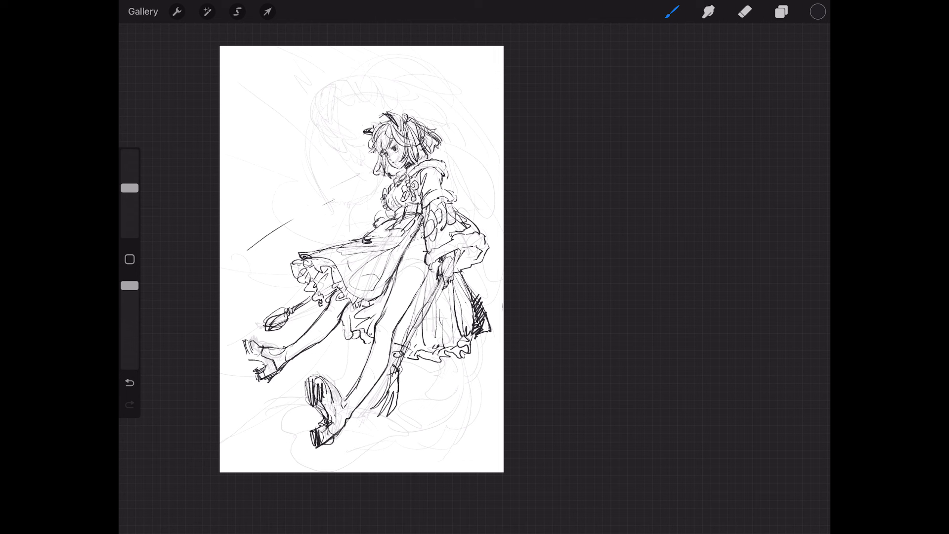
pyautogui.moveTo(358, 128)
pyautogui.mouseDown()
pyautogui.moveTo(343, 118)
pyautogui.moveTo(350, 104)
pyautogui.moveTo(433, 101)
pyautogui.moveTo(469, 154)
pyautogui.mouseUp()
pyautogui.moveTo(444, 96); pyautogui.dragTo(473, 171)
# Step: Draw curves left of the face and the canopy ribs around and above the head
pyautogui.moveTo(351, 139); pyautogui.dragTo(362, 207)
pyautogui.moveTo(470, 159); pyautogui.dragTo(466, 176)
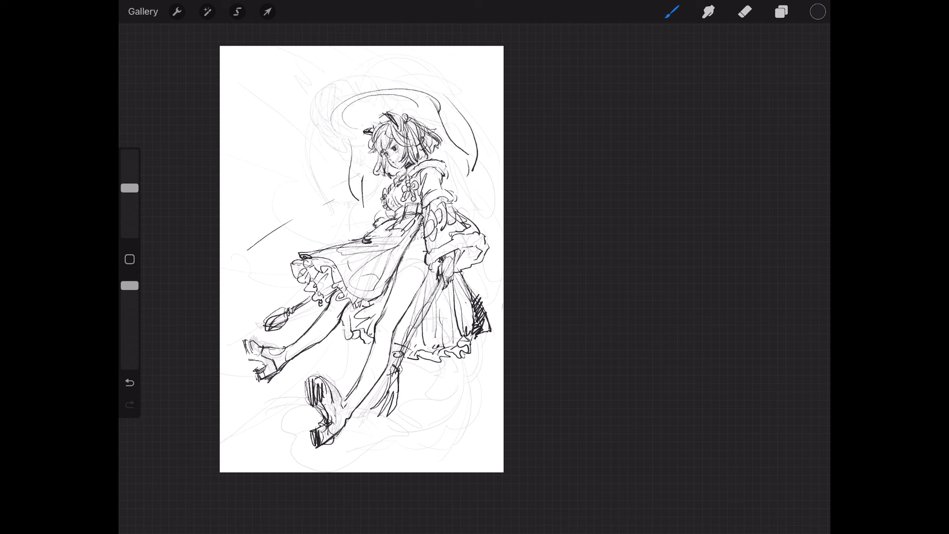
pyautogui.moveTo(372, 139); pyautogui.dragTo(344, 153)
pyautogui.moveTo(465, 97); pyautogui.dragTo(429, 110)
pyautogui.moveTo(320, 94)
pyautogui.mouseDown()
pyautogui.moveTo(368, 113)
pyautogui.moveTo(360, 183)
pyautogui.mouseUp()
pyautogui.moveTo(465, 77); pyautogui.dragTo(420, 110)
# Step: Erase part of a stroke near the face, then add faint strokes and a curve above the head
pyautogui.moveTo(360, 154)
pyautogui.mouseDown()
pyautogui.moveTo(372, 197)
pyautogui.moveTo(361, 193)
pyautogui.moveTo(379, 200)
pyautogui.mouseUp()
pyautogui.click(745, 12)
pyautogui.click(671, 12)
pyautogui.moveTo(461, 93)
pyautogui.mouseDown()
pyautogui.moveTo(444, 108)
pyautogui.moveTo(473, 164)
pyautogui.mouseUp()
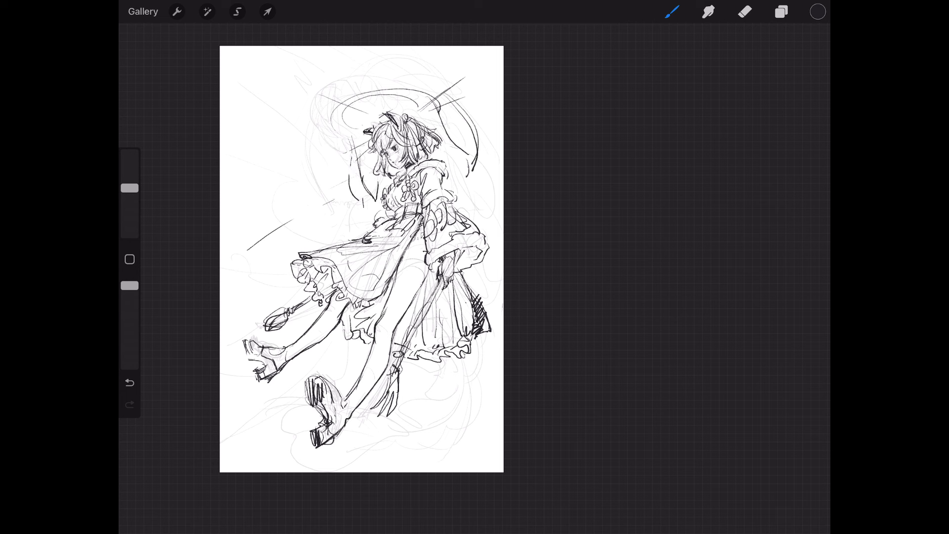
pyautogui.moveTo(369, 91)
pyautogui.mouseDown()
pyautogui.moveTo(379, 107)
pyautogui.moveTo(338, 144)
pyautogui.mouseUp()
# Step: Draw the canopy's zigzag edge and sweep its arc up to the top
pyautogui.moveTo(383, 91)
pyautogui.mouseDown()
pyautogui.moveTo(327, 131)
pyautogui.moveTo(340, 113)
pyautogui.moveTo(369, 93)
pyautogui.moveTo(372, 108)
pyautogui.moveTo(332, 142)
pyautogui.mouseUp()
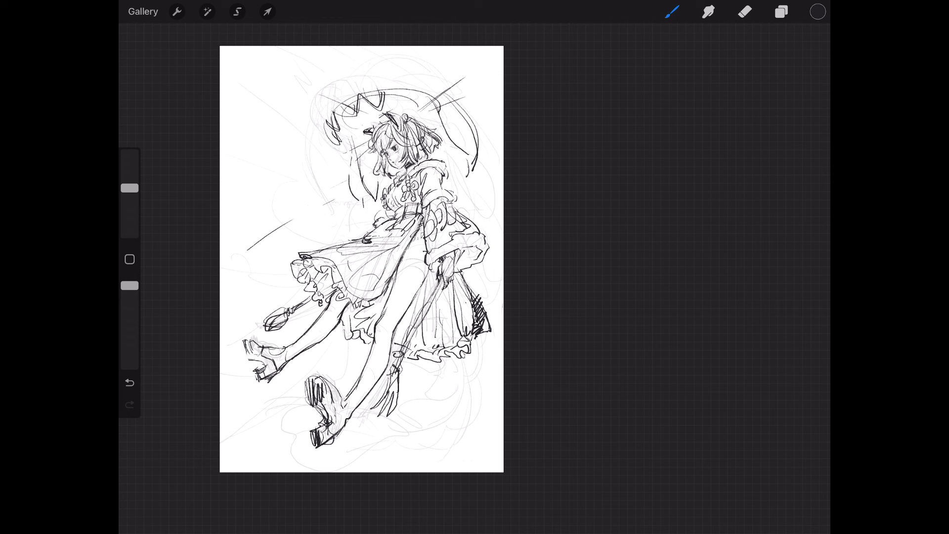
pyautogui.moveTo(385, 92); pyautogui.dragTo(414, 94)
pyautogui.moveTo(340, 151)
pyautogui.mouseDown()
pyautogui.moveTo(355, 136)
pyautogui.moveTo(326, 129)
pyautogui.moveTo(342, 78)
pyautogui.mouseUp()
pyautogui.moveTo(323, 117); pyautogui.dragTo(343, 79)
pyautogui.moveTo(324, 106)
pyautogui.mouseDown()
pyautogui.moveTo(359, 64)
pyautogui.moveTo(424, 68)
pyautogui.moveTo(459, 95)
pyautogui.mouseUp()
pyautogui.moveTo(344, 85)
pyautogui.mouseDown()
pyautogui.moveTo(437, 77)
pyautogui.moveTo(489, 58)
pyautogui.mouseUp()
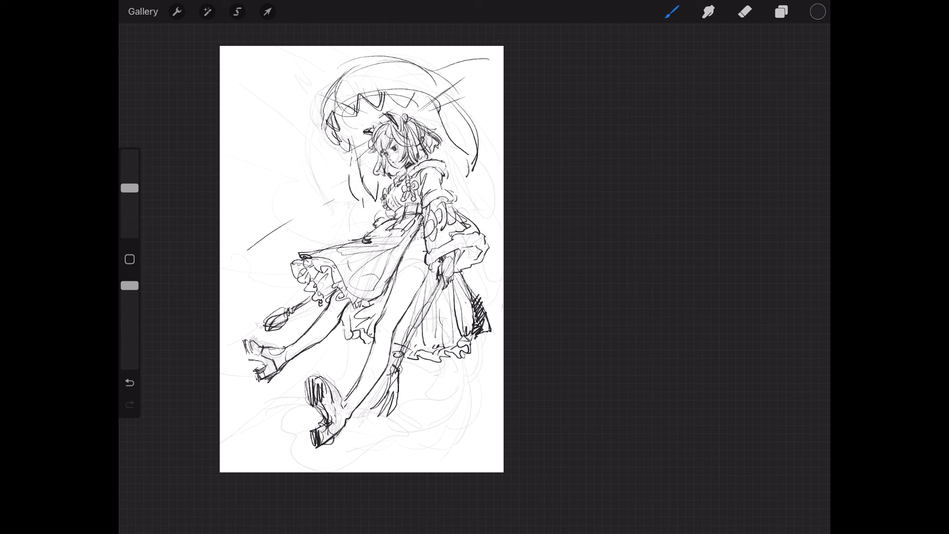
# Step: Add the long curve and hair left of the face, and extend the canopy's top, edges and outer arc
pyautogui.moveTo(330, 133); pyautogui.dragTo(297, 187)
pyautogui.moveTo(342, 152); pyautogui.dragTo(345, 176)
pyautogui.moveTo(344, 173); pyautogui.dragTo(324, 216)
pyautogui.moveTo(430, 64); pyautogui.dragTo(477, 47)
pyautogui.moveTo(435, 92); pyautogui.dragTo(503, 79)
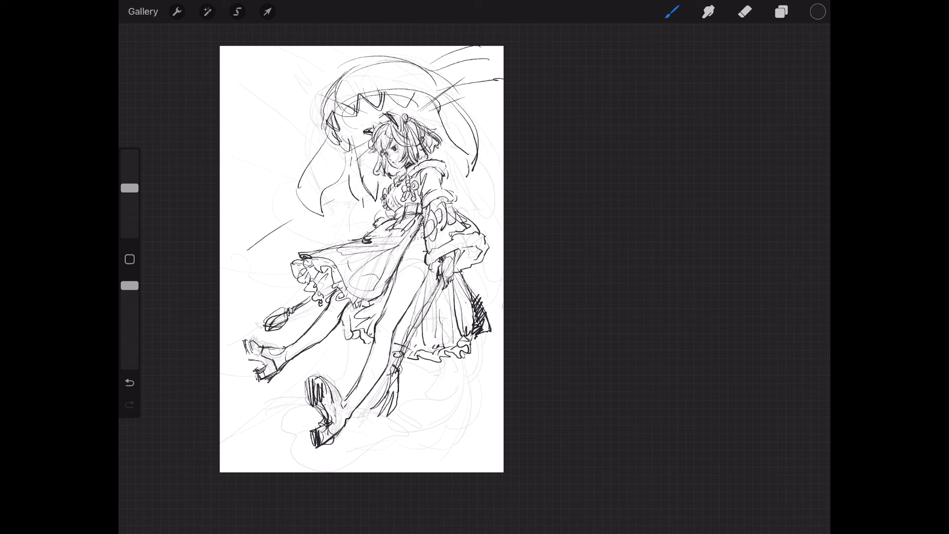
pyautogui.moveTo(349, 68); pyautogui.dragTo(331, 105)
pyautogui.moveTo(364, 63); pyautogui.dragTo(487, 128)
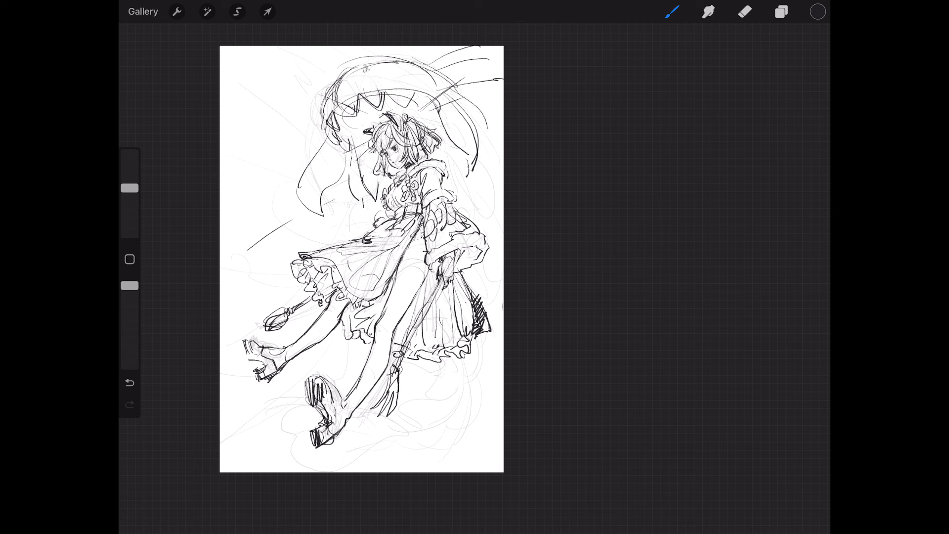
# Step: Erase a small stroke left of the face and ink the canopy's right side downward
pyautogui.click(744, 12)
pyautogui.moveTo(352, 179); pyautogui.dragTo(354, 197)
pyautogui.click(671, 11)
pyautogui.moveTo(466, 113)
pyautogui.mouseDown()
pyautogui.moveTo(503, 160)
pyautogui.moveTo(477, 202)
pyautogui.mouseUp()
pyautogui.moveTo(454, 149)
pyautogui.mouseDown()
pyautogui.moveTo(503, 231)
pyautogui.moveTo(462, 172)
pyautogui.moveTo(475, 221)
pyautogui.mouseUp()
pyautogui.moveTo(475, 167)
pyautogui.mouseDown()
pyautogui.moveTo(497, 235)
pyautogui.moveTo(497, 300)
pyautogui.moveTo(464, 403)
pyautogui.mouseUp()
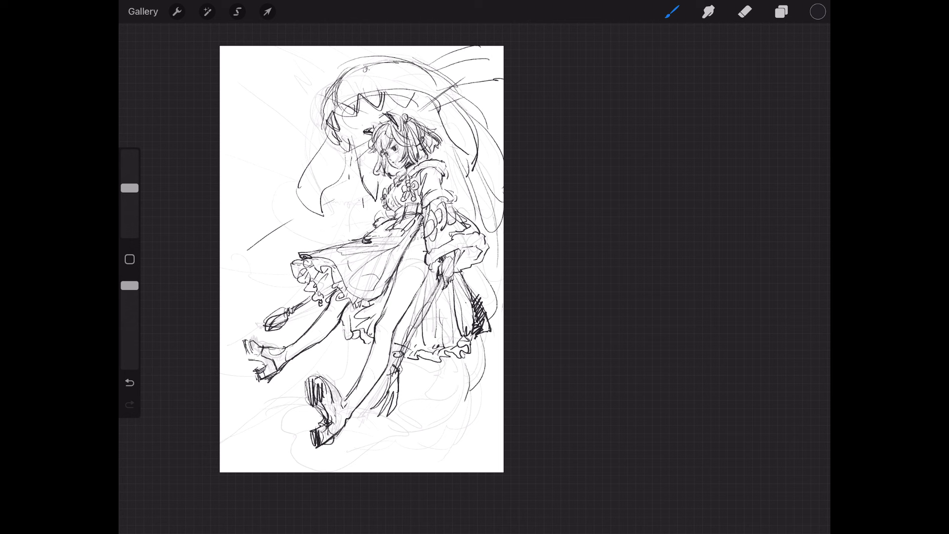
# Step: Draw flowing lines below the skirt, around the legs and beneath the feet
pyautogui.moveTo(443, 361); pyautogui.dragTo(425, 417)
pyautogui.moveTo(478, 388); pyautogui.dragTo(437, 445)
pyautogui.moveTo(433, 401); pyautogui.dragTo(403, 462)
pyautogui.moveTo(463, 372); pyautogui.dragTo(373, 447)
pyautogui.moveTo(452, 416); pyautogui.dragTo(380, 455)
pyautogui.moveTo(439, 434); pyautogui.dragTo(388, 471)
pyautogui.moveTo(411, 422)
pyautogui.mouseDown()
pyautogui.moveTo(355, 435)
pyautogui.moveTo(358, 444)
pyautogui.moveTo(347, 434)
pyautogui.mouseUp()
pyautogui.moveTo(268, 418)
pyautogui.mouseDown()
pyautogui.moveTo(317, 409)
pyautogui.moveTo(274, 472)
pyautogui.moveTo(446, 416)
pyautogui.mouseUp()
# Step: Trim the lower end of the diagonal line with the Eraser
pyautogui.click(744, 12)
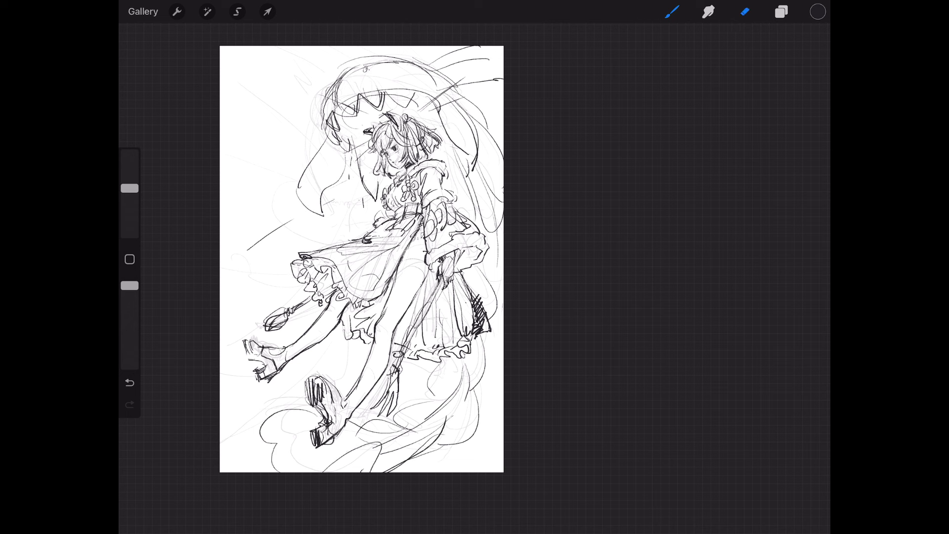
pyautogui.moveTo(279, 226); pyautogui.dragTo(246, 250)
pyautogui.click(672, 11)
# Step: Draw long strands down the right edge and fill the lower right, plus a stroke by the brim
pyautogui.moveTo(476, 117)
pyautogui.mouseDown()
pyautogui.moveTo(502, 153)
pyautogui.moveTo(497, 258)
pyautogui.mouseUp()
pyautogui.moveTo(502, 321); pyautogui.dragTo(499, 339)
pyautogui.moveTo(503, 381); pyautogui.dragTo(481, 403)
pyautogui.moveTo(479, 349); pyautogui.dragTo(476, 430)
pyautogui.moveTo(503, 390); pyautogui.dragTo(453, 444)
pyautogui.moveTo(501, 357); pyautogui.dragTo(497, 383)
pyautogui.moveTo(489, 342); pyautogui.dragTo(463, 449)
pyautogui.moveTo(460, 363)
pyautogui.mouseDown()
pyautogui.moveTo(422, 406)
pyautogui.moveTo(421, 442)
pyautogui.mouseUp()
pyautogui.moveTo(322, 175); pyautogui.dragTo(307, 208)
# Step: Erase across the right-side and lower strands to break them into dashes
pyautogui.click(745, 11)
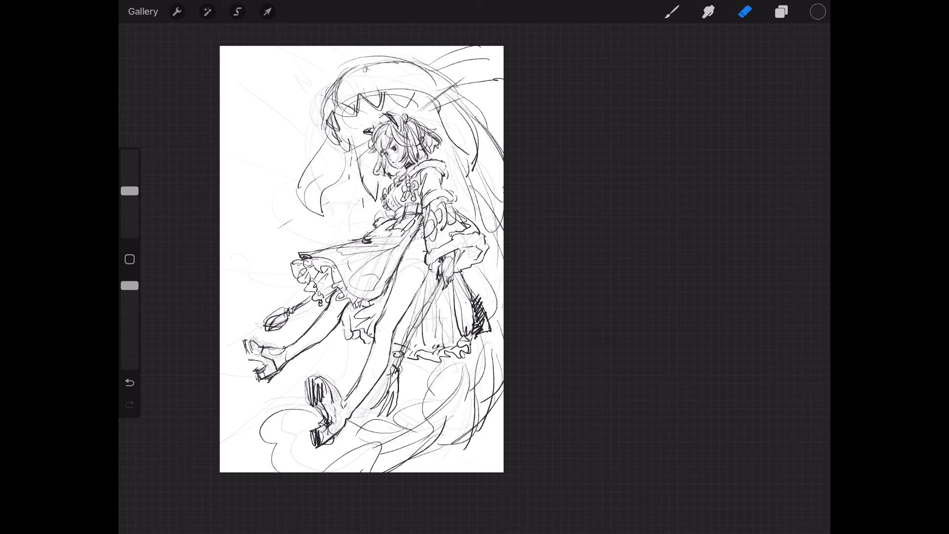
pyautogui.moveTo(486, 175); pyautogui.dragTo(481, 185)
pyautogui.moveTo(503, 215); pyautogui.dragTo(496, 229)
pyautogui.moveTo(494, 375)
pyautogui.mouseDown()
pyautogui.moveTo(486, 411)
pyautogui.moveTo(474, 406)
pyautogui.mouseUp()
pyautogui.moveTo(476, 385)
pyautogui.mouseDown()
pyautogui.moveTo(428, 421)
pyautogui.moveTo(413, 457)
pyautogui.moveTo(366, 444)
pyautogui.mouseUp()
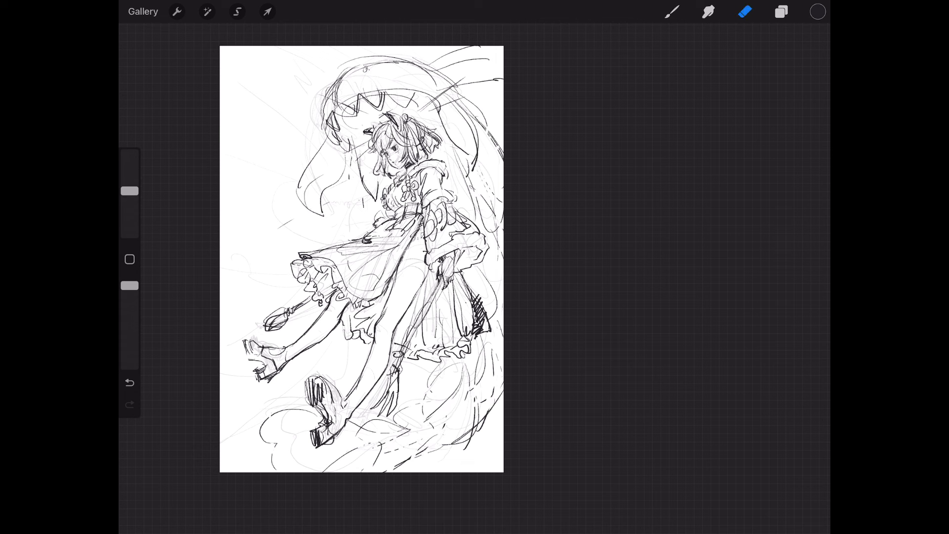
pyautogui.click(672, 12)
# Step: Add more strands along the right edge and ink the hood near the top
pyautogui.moveTo(462, 104)
pyautogui.mouseDown()
pyautogui.moveTo(503, 146)
pyautogui.moveTo(483, 167)
pyautogui.mouseUp()
pyautogui.moveTo(356, 177); pyautogui.dragTo(348, 245)
pyautogui.moveTo(503, 156); pyautogui.dragTo(466, 215)
pyautogui.moveTo(447, 145); pyautogui.dragTo(492, 211)
pyautogui.moveTo(504, 207)
pyautogui.mouseDown()
pyautogui.moveTo(487, 259)
pyautogui.moveTo(489, 387)
pyautogui.moveTo(451, 432)
pyautogui.mouseUp()
pyautogui.moveTo(467, 130); pyautogui.dragTo(503, 99)
pyautogui.moveTo(326, 84)
pyautogui.mouseDown()
pyautogui.moveTo(322, 116)
pyautogui.moveTo(354, 84)
pyautogui.mouseUp()
pyautogui.moveTo(324, 128)
pyautogui.mouseDown()
pyautogui.moveTo(378, 84)
pyautogui.moveTo(369, 85)
pyautogui.mouseUp()
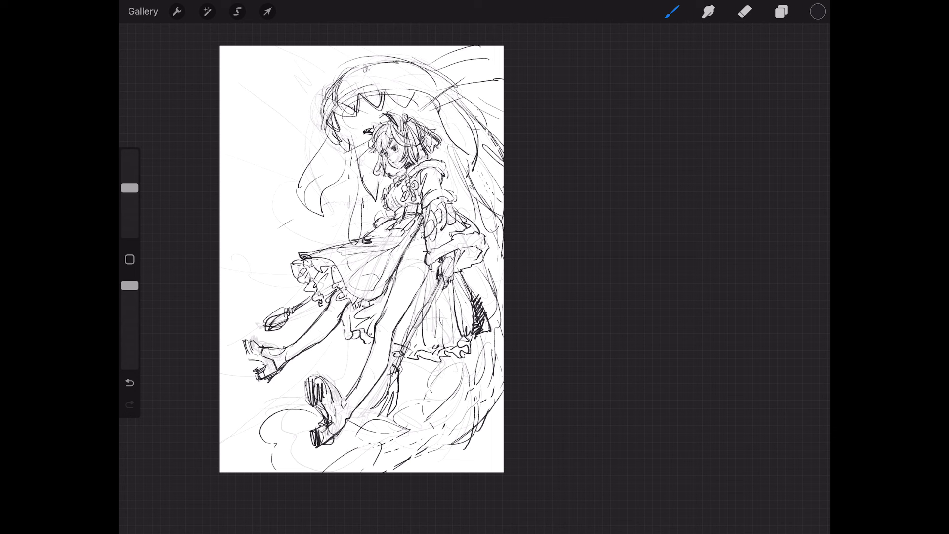
# Step: Sketch curved arcs to the left of the hood
pyautogui.moveTo(325, 72)
pyautogui.mouseDown()
pyautogui.moveTo(258, 148)
pyautogui.moveTo(283, 208)
pyautogui.mouseUp()
pyautogui.moveTo(332, 74); pyautogui.dragTo(295, 248)
pyautogui.moveTo(267, 121)
pyautogui.mouseDown()
pyautogui.moveTo(286, 249)
pyautogui.moveTo(328, 85)
pyautogui.moveTo(352, 48)
pyautogui.mouseUp()
# Step: Add small curls beside the skirt's left side and light strokes around the legs and boot
pyautogui.moveTo(284, 229); pyautogui.dragTo(277, 238)
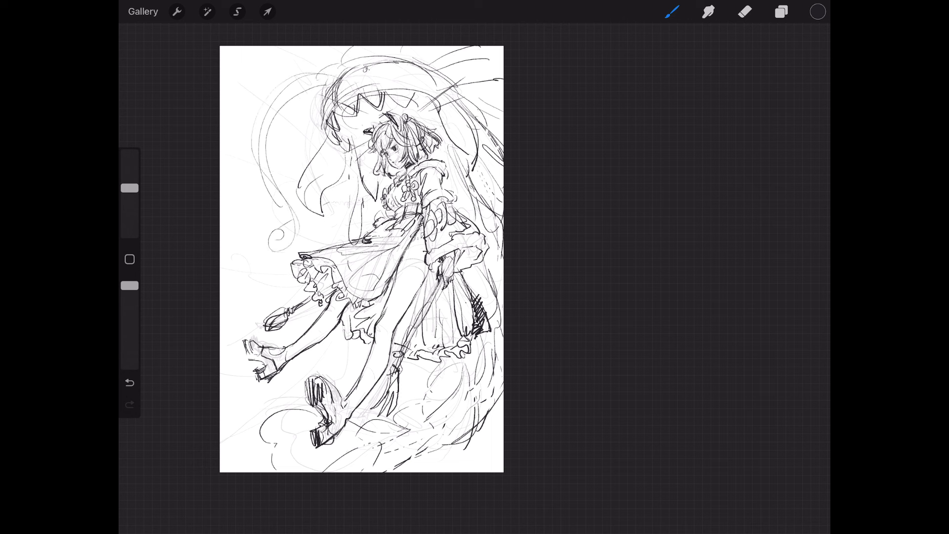
pyautogui.moveTo(233, 275)
pyautogui.mouseDown()
pyautogui.moveTo(237, 297)
pyautogui.moveTo(253, 298)
pyautogui.mouseUp()
pyautogui.moveTo(226, 388); pyautogui.dragTo(238, 410)
pyautogui.moveTo(225, 357); pyautogui.dragTo(277, 428)
pyautogui.moveTo(310, 366); pyautogui.dragTo(352, 374)
pyautogui.moveTo(251, 241); pyautogui.dragTo(258, 300)
# Step: Sketch the waist, the skirt's top edge and its left side
pyautogui.moveTo(352, 231)
pyautogui.mouseDown()
pyautogui.moveTo(374, 228)
pyautogui.moveTo(406, 249)
pyautogui.moveTo(292, 257)
pyautogui.moveTo(307, 298)
pyautogui.mouseUp()
pyautogui.moveTo(299, 247); pyautogui.dragTo(314, 297)
pyautogui.moveTo(340, 243); pyautogui.dragTo(291, 235)
pyautogui.moveTo(290, 236); pyautogui.dragTo(305, 298)
pyautogui.moveTo(346, 225); pyautogui.dragTo(300, 238)
pyautogui.moveTo(302, 257)
pyautogui.mouseDown()
pyautogui.moveTo(314, 297)
pyautogui.moveTo(333, 247)
pyautogui.moveTo(316, 257)
pyautogui.moveTo(301, 248)
pyautogui.moveTo(290, 281)
pyautogui.moveTo(314, 298)
pyautogui.mouseUp()
pyautogui.moveTo(327, 238)
pyautogui.mouseDown()
pyautogui.moveTo(305, 258)
pyautogui.moveTo(326, 235)
pyautogui.mouseUp()
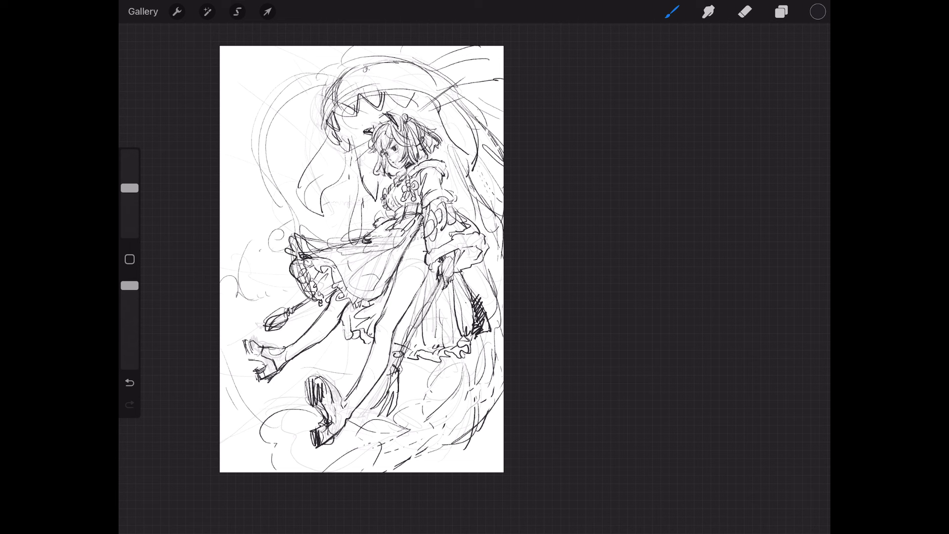
# Step: Sketch the skirt's right side and lower ruffle, with a long curve across the hem
pyautogui.moveTo(433, 361); pyautogui.dragTo(492, 351)
pyautogui.moveTo(489, 260)
pyautogui.mouseDown()
pyautogui.moveTo(499, 319)
pyautogui.moveTo(464, 351)
pyautogui.mouseUp()
pyautogui.moveTo(497, 217); pyautogui.dragTo(443, 301)
pyautogui.moveTo(503, 328)
pyautogui.mouseDown()
pyautogui.moveTo(422, 358)
pyautogui.moveTo(415, 356)
pyautogui.moveTo(435, 357)
pyautogui.moveTo(361, 341)
pyautogui.mouseUp()
# Step: Hide the lower sketch layer, Layer 3
pyautogui.click(781, 12)
pyautogui.click(806, 120)
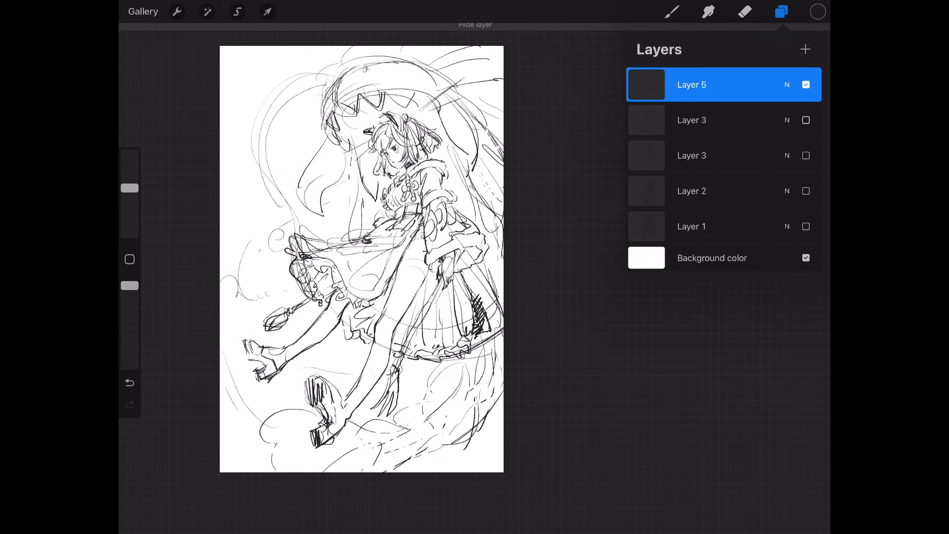
pyautogui.click(672, 12)
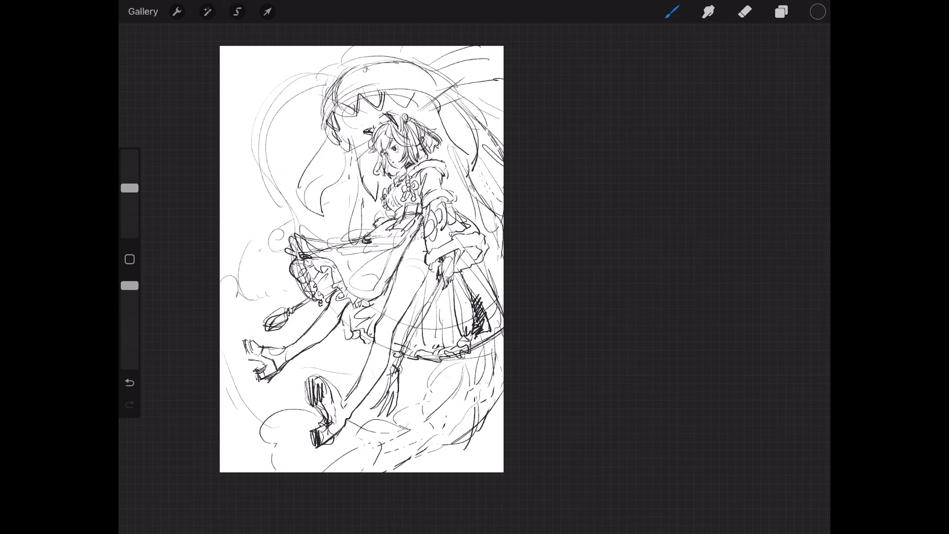
# Step: Nudge the current layer's drawing slightly up and left
pyautogui.click(268, 11)
pyautogui.moveTo(361, 247)
pyautogui.mouseDown()
pyautogui.moveTo(348, 232)
pyautogui.moveTo(347, 254)
pyautogui.mouseUp()
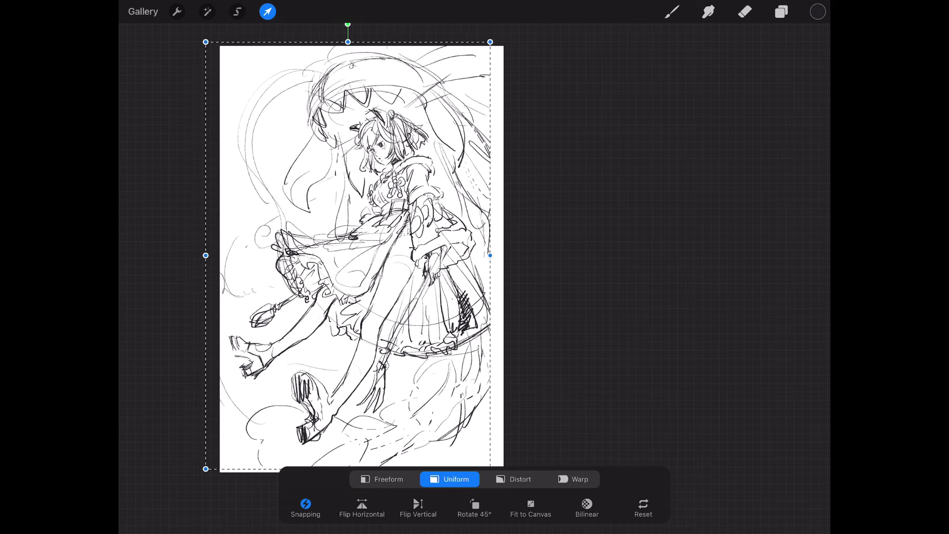
pyautogui.press('b')
# Step: Sketch long, loose hair strands down the right of the figure
pyautogui.moveTo(430, 102)
pyautogui.mouseDown()
pyautogui.moveTo(472, 157)
pyautogui.moveTo(501, 135)
pyautogui.mouseUp()
pyautogui.moveTo(479, 151)
pyautogui.mouseDown()
pyautogui.moveTo(503, 169)
pyautogui.moveTo(494, 210)
pyautogui.mouseUp()
pyautogui.moveTo(484, 150)
pyautogui.mouseDown()
pyautogui.moveTo(503, 216)
pyautogui.moveTo(475, 214)
pyautogui.mouseUp()
pyautogui.moveTo(331, 164); pyautogui.dragTo(341, 222)
pyautogui.moveTo(494, 169); pyautogui.dragTo(485, 197)
pyautogui.moveTo(500, 190)
pyautogui.mouseDown()
pyautogui.moveTo(453, 237)
pyautogui.moveTo(487, 279)
pyautogui.mouseUp()
pyautogui.moveTo(430, 95); pyautogui.dragTo(452, 152)
# Step: Add strokes around the monster's teeth and near the canvas top right
pyautogui.moveTo(330, 85)
pyautogui.mouseDown()
pyautogui.moveTo(324, 116)
pyautogui.moveTo(335, 110)
pyautogui.mouseUp()
pyautogui.moveTo(348, 95); pyautogui.dragTo(335, 117)
pyautogui.moveTo(412, 61); pyautogui.dragTo(475, 47)
pyautogui.moveTo(446, 87)
pyautogui.mouseDown()
pyautogui.moveTo(500, 65)
pyautogui.moveTo(479, 50)
pyautogui.moveTo(460, 59)
pyautogui.mouseUp()
pyautogui.moveTo(312, 120); pyautogui.dragTo(282, 186)
# Step: Sketch hair strands left of the face, a long left-side curve and small top strokes
pyautogui.moveTo(278, 184)
pyautogui.mouseDown()
pyautogui.moveTo(314, 183)
pyautogui.moveTo(312, 208)
pyautogui.mouseUp()
pyautogui.moveTo(313, 181); pyautogui.dragTo(302, 208)
pyautogui.moveTo(349, 45)
pyautogui.mouseDown()
pyautogui.moveTo(242, 143)
pyautogui.moveTo(272, 219)
pyautogui.moveTo(351, 69)
pyautogui.mouseUp()
pyautogui.moveTo(437, 47); pyautogui.dragTo(463, 96)
pyautogui.moveTo(458, 103); pyautogui.dragTo(488, 94)
pyautogui.moveTo(335, 51)
pyautogui.mouseDown()
pyautogui.moveTo(326, 69)
pyautogui.moveTo(349, 60)
pyautogui.moveTo(301, 73)
pyautogui.moveTo(260, 62)
pyautogui.mouseUp()
pyautogui.moveTo(275, 57); pyautogui.dragTo(257, 76)
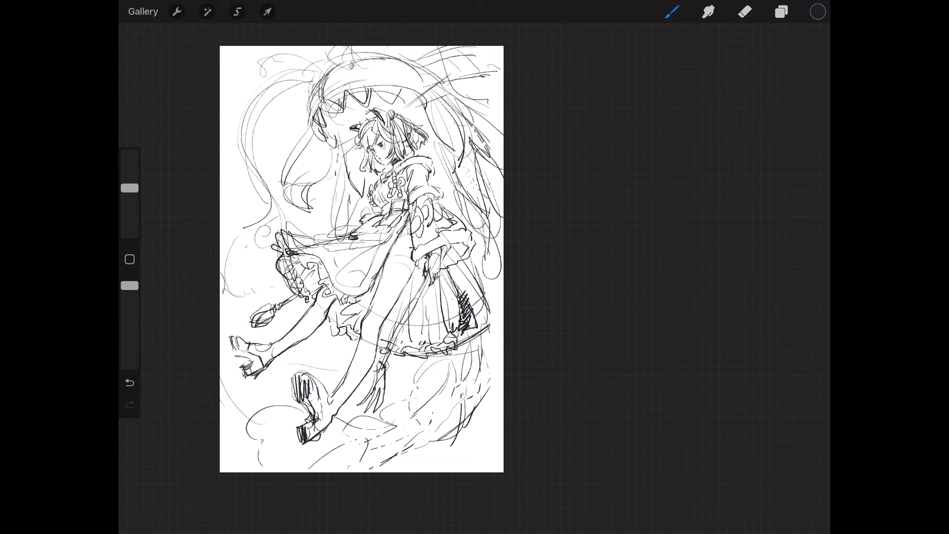
# Step: Draw a long diagonal staff by the hand with a dark hatched tassel
pyautogui.moveTo(424, 280); pyautogui.dragTo(399, 334)
pyautogui.moveTo(404, 328); pyautogui.dragTo(395, 341)
pyautogui.moveTo(408, 308); pyautogui.dragTo(372, 404)
pyautogui.moveTo(381, 363)
pyautogui.mouseDown()
pyautogui.moveTo(373, 389)
pyautogui.moveTo(382, 386)
pyautogui.mouseUp()
pyautogui.moveTo(385, 389); pyautogui.dragTo(382, 408)
pyautogui.moveTo(384, 370)
pyautogui.mouseDown()
pyautogui.moveTo(376, 386)
pyautogui.moveTo(373, 371)
pyautogui.moveTo(364, 407)
pyautogui.moveTo(379, 415)
pyautogui.moveTo(366, 421)
pyautogui.mouseUp()
pyautogui.moveTo(376, 396)
pyautogui.mouseDown()
pyautogui.moveTo(367, 407)
pyautogui.moveTo(374, 398)
pyautogui.mouseUp()
pyautogui.moveTo(381, 386); pyautogui.dragTo(371, 424)
pyautogui.moveTo(388, 391); pyautogui.dragTo(375, 423)
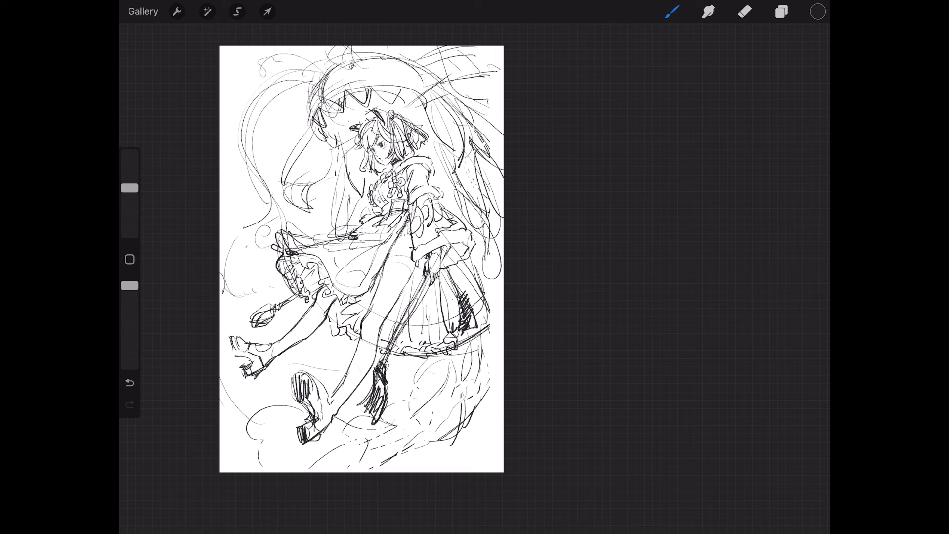
# Step: Add knee and leg strokes, hatch the lower shoe, and touch up the foot and hair
pyautogui.moveTo(296, 293)
pyautogui.mouseDown()
pyautogui.moveTo(251, 327)
pyautogui.moveTo(238, 359)
pyautogui.moveTo(232, 349)
pyautogui.mouseUp()
pyautogui.moveTo(289, 335)
pyautogui.mouseDown()
pyautogui.moveTo(279, 349)
pyautogui.moveTo(352, 424)
pyautogui.mouseUp()
pyautogui.moveTo(261, 362)
pyautogui.mouseDown()
pyautogui.moveTo(294, 405)
pyautogui.moveTo(346, 442)
pyautogui.mouseUp()
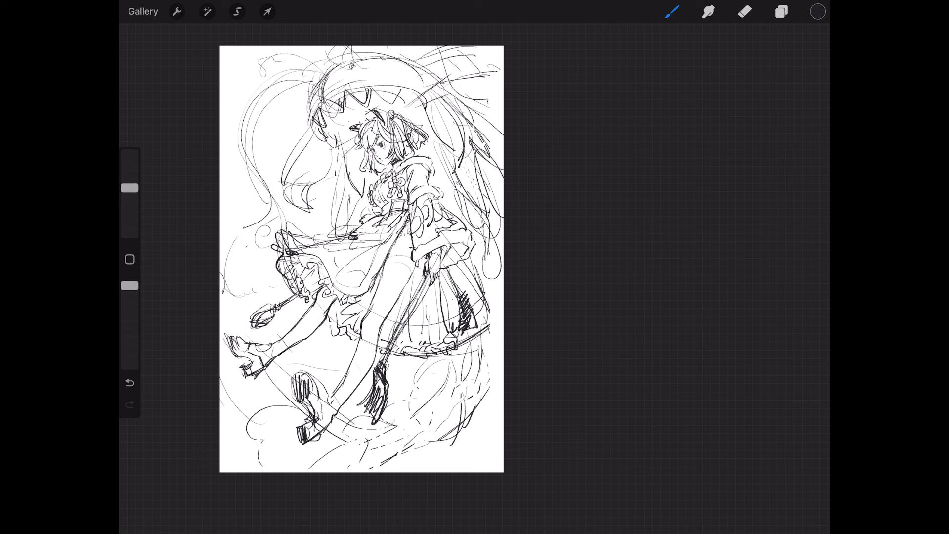
pyautogui.moveTo(291, 371)
pyautogui.mouseDown()
pyautogui.moveTo(295, 390)
pyautogui.moveTo(305, 375)
pyautogui.mouseUp()
pyautogui.moveTo(290, 368); pyautogui.dragTo(296, 392)
pyautogui.moveTo(300, 371); pyautogui.dragTo(307, 395)
pyautogui.moveTo(228, 336); pyautogui.dragTo(234, 355)
pyautogui.moveTo(360, 139); pyautogui.dragTo(356, 153)
# Step: Flip the drawing horizontally, adjust its scale and position up-left, then add strokes on the right shoe
pyautogui.click(494, 125)
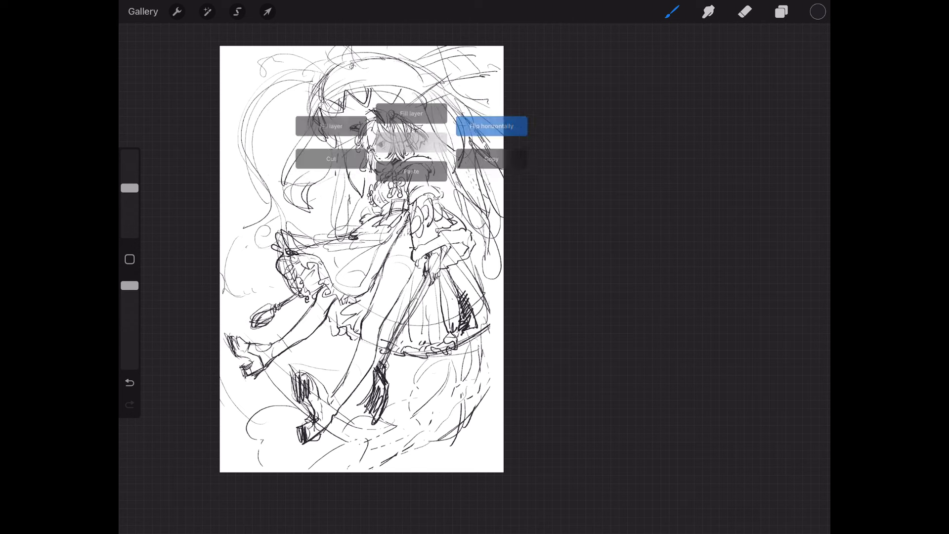
pyautogui.click(267, 11)
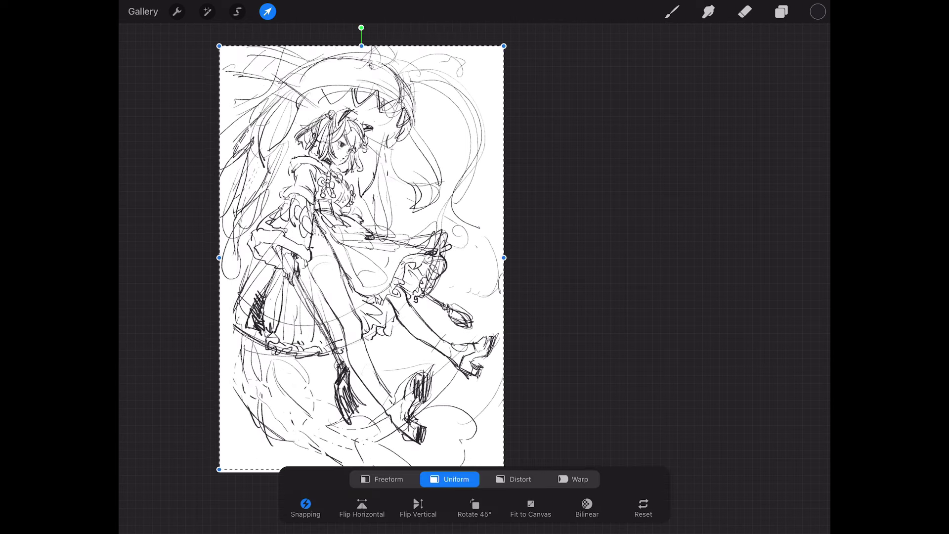
pyautogui.moveTo(503, 259); pyautogui.dragTo(510, 258)
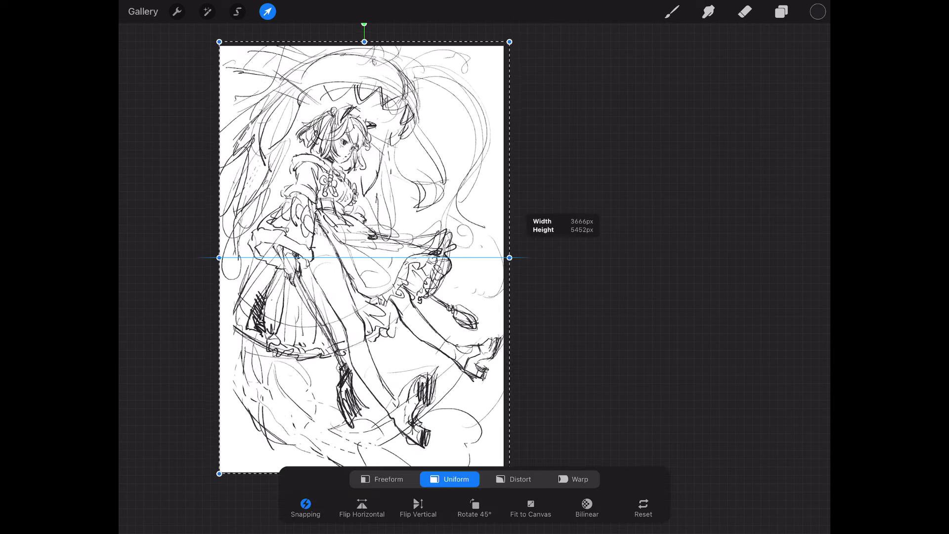
pyautogui.moveTo(365, 258); pyautogui.dragTo(359, 252)
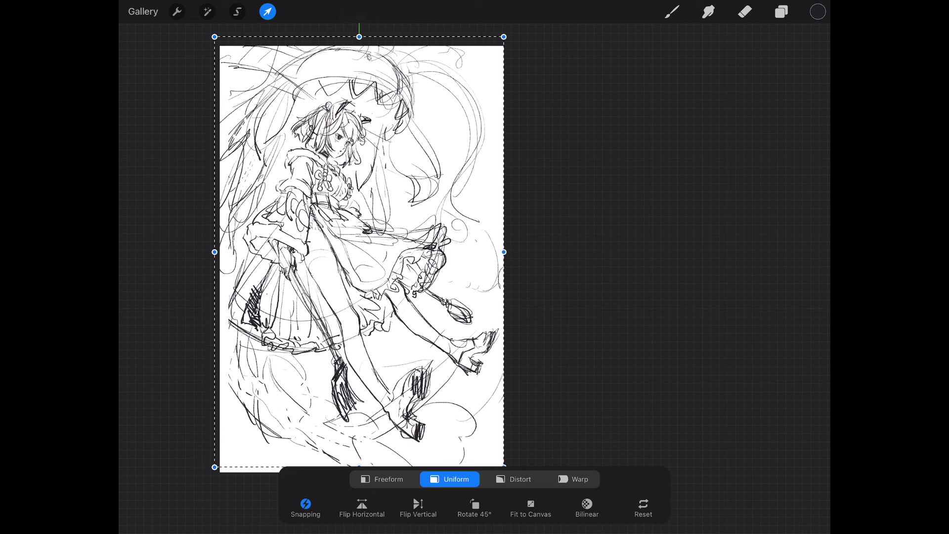
pyautogui.click(671, 11)
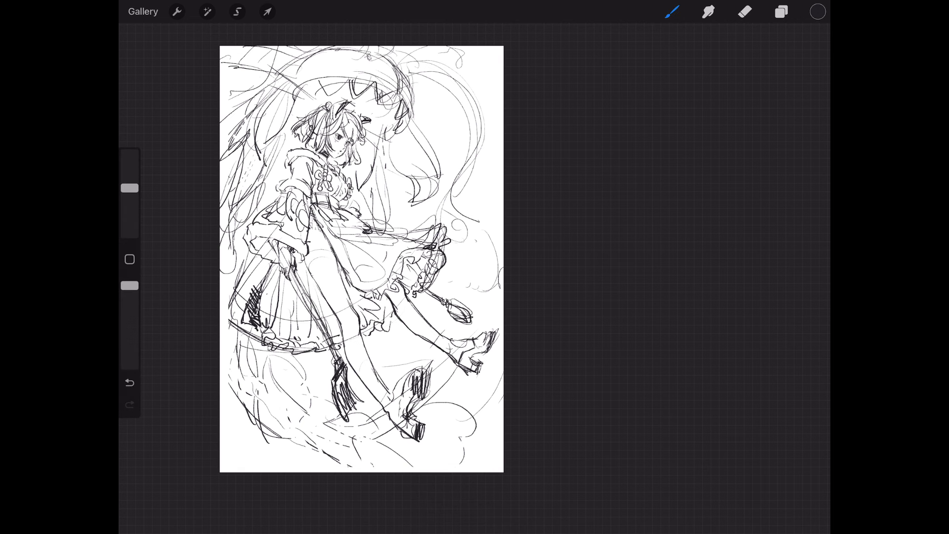
pyautogui.moveTo(454, 365)
pyautogui.mouseDown()
pyautogui.moveTo(468, 350)
pyautogui.moveTo(484, 352)
pyautogui.moveTo(479, 370)
pyautogui.moveTo(483, 359)
pyautogui.mouseUp()
# Step: Erase old strokes on the lower shoe and hatch fresh dark shading on it
pyautogui.click(744, 12)
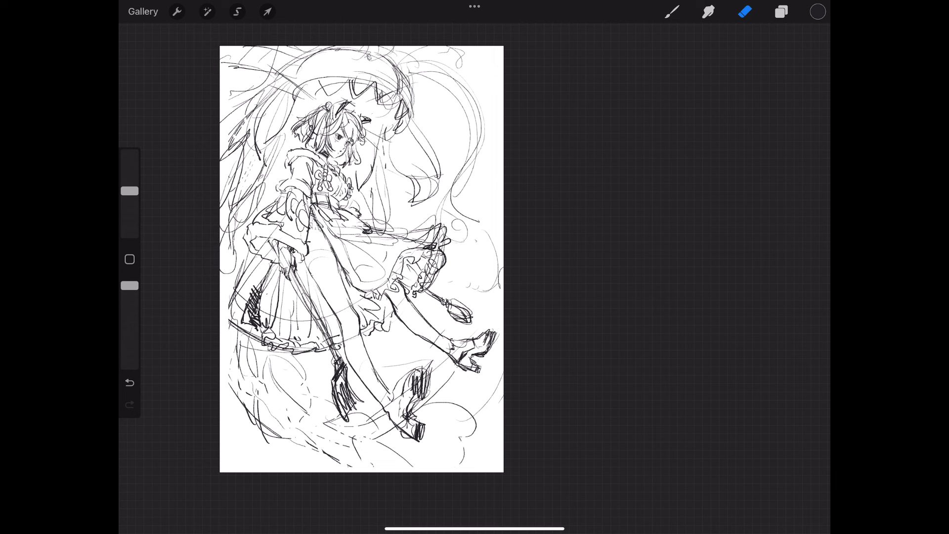
pyautogui.moveTo(401, 442)
pyautogui.mouseDown()
pyautogui.moveTo(424, 428)
pyautogui.moveTo(424, 438)
pyautogui.moveTo(427, 402)
pyautogui.mouseUp()
pyautogui.click(671, 12)
pyautogui.moveTo(418, 372); pyautogui.dragTo(411, 400)
pyautogui.moveTo(420, 367); pyautogui.dragTo(415, 398)
pyautogui.moveTo(428, 367)
pyautogui.mouseDown()
pyautogui.moveTo(421, 398)
pyautogui.moveTo(410, 395)
pyautogui.mouseUp()
pyautogui.moveTo(430, 383); pyautogui.dragTo(417, 402)
pyautogui.moveTo(411, 402); pyautogui.dragTo(416, 432)
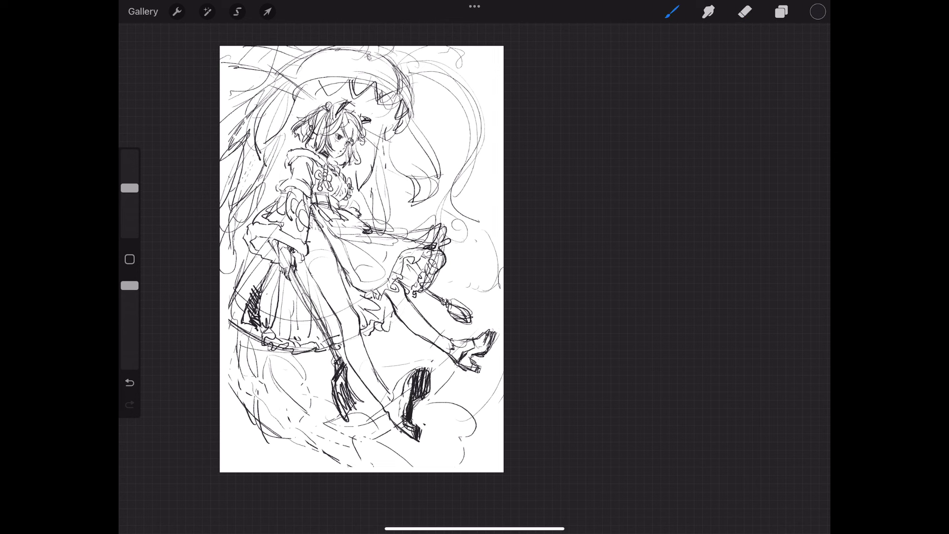
pyautogui.moveTo(407, 398); pyautogui.dragTo(403, 434)
pyautogui.moveTo(386, 395)
pyautogui.mouseDown()
pyautogui.moveTo(398, 390)
pyautogui.moveTo(398, 429)
pyautogui.mouseUp()
pyautogui.moveTo(428, 378); pyautogui.dragTo(426, 405)
# Step: Erase most of the shoe's hatching and redraw the ankle and lower-leg lines
pyautogui.click(745, 11)
pyautogui.moveTo(415, 371); pyautogui.dragTo(410, 428)
pyautogui.moveTo(425, 368)
pyautogui.mouseDown()
pyautogui.moveTo(419, 440)
pyautogui.moveTo(402, 428)
pyautogui.mouseUp()
pyautogui.click(671, 12)
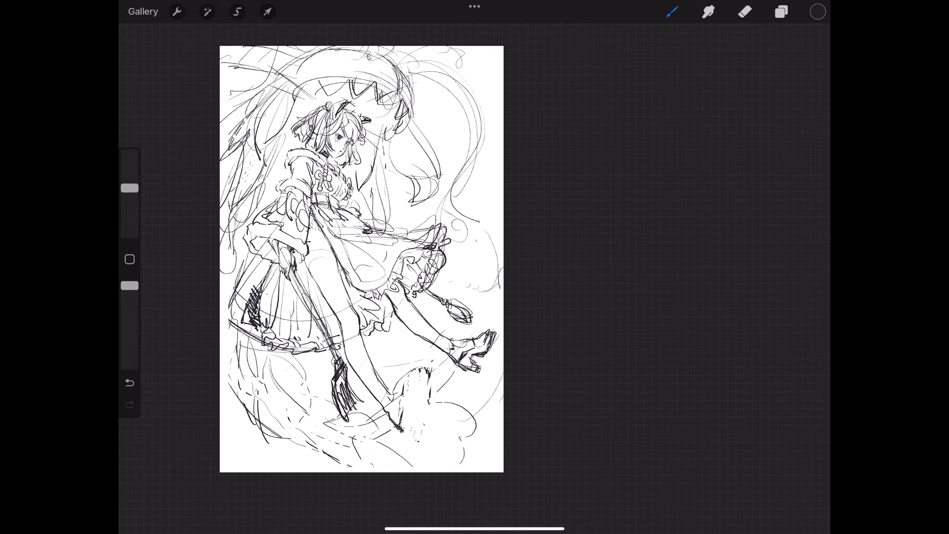
pyautogui.moveTo(417, 401)
pyautogui.mouseDown()
pyautogui.moveTo(407, 428)
pyautogui.moveTo(412, 408)
pyautogui.mouseUp()
pyautogui.moveTo(413, 368)
pyautogui.mouseDown()
pyautogui.moveTo(401, 398)
pyautogui.moveTo(423, 360)
pyautogui.moveTo(427, 381)
pyautogui.mouseUp()
pyautogui.moveTo(414, 372)
pyautogui.mouseDown()
pyautogui.moveTo(431, 362)
pyautogui.moveTo(425, 395)
pyautogui.moveTo(391, 392)
pyautogui.moveTo(427, 373)
pyautogui.moveTo(406, 423)
pyautogui.mouseUp()
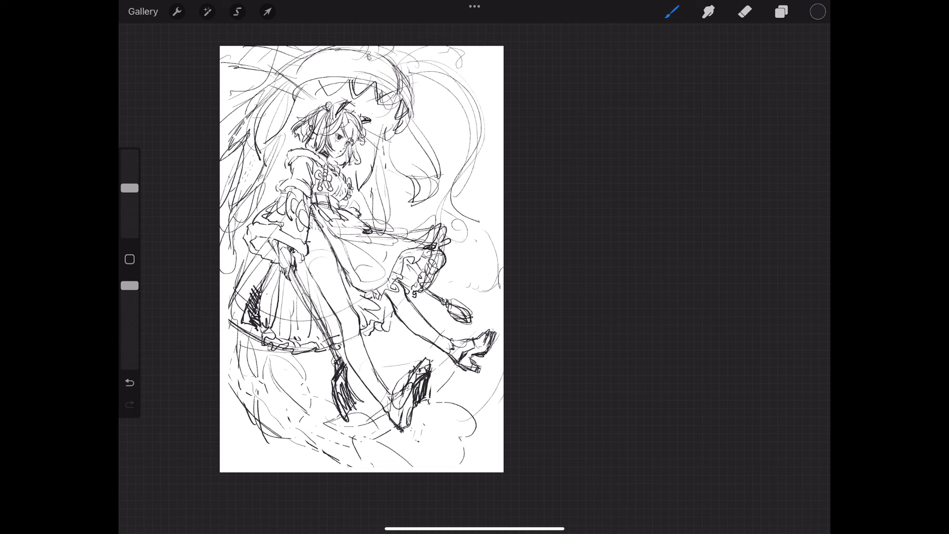
# Step: Outline the shoe's right side, extend a pointed heel, and thicken the outline and sole
pyautogui.moveTo(435, 367)
pyautogui.mouseDown()
pyautogui.moveTo(444, 363)
pyautogui.moveTo(425, 399)
pyautogui.mouseUp()
pyautogui.moveTo(444, 367)
pyautogui.mouseDown()
pyautogui.moveTo(433, 410)
pyautogui.moveTo(405, 434)
pyautogui.mouseUp()
pyautogui.moveTo(438, 398)
pyautogui.mouseDown()
pyautogui.moveTo(419, 451)
pyautogui.moveTo(430, 435)
pyautogui.moveTo(424, 444)
pyautogui.mouseUp()
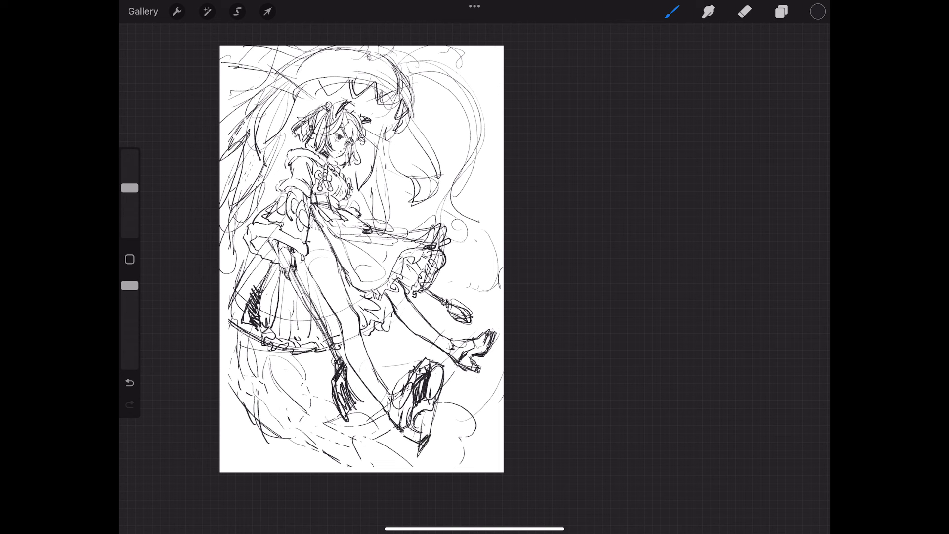
pyautogui.moveTo(436, 365)
pyautogui.mouseDown()
pyautogui.moveTo(431, 402)
pyautogui.moveTo(439, 376)
pyautogui.moveTo(420, 402)
pyautogui.moveTo(411, 395)
pyautogui.moveTo(435, 416)
pyautogui.moveTo(423, 398)
pyautogui.moveTo(442, 405)
pyautogui.mouseUp()
pyautogui.click(745, 11)
pyautogui.click(672, 11)
pyautogui.moveTo(441, 365)
pyautogui.mouseDown()
pyautogui.moveTo(439, 394)
pyautogui.moveTo(440, 370)
pyautogui.mouseUp()
pyautogui.moveTo(421, 407)
pyautogui.mouseDown()
pyautogui.moveTo(412, 425)
pyautogui.moveTo(428, 426)
pyautogui.mouseUp()
# Step: Erase stray stroke ends below the sole and lighten the line atop the shoe
pyautogui.click(672, 11)
pyautogui.click(745, 12)
pyautogui.moveTo(414, 447); pyautogui.dragTo(427, 452)
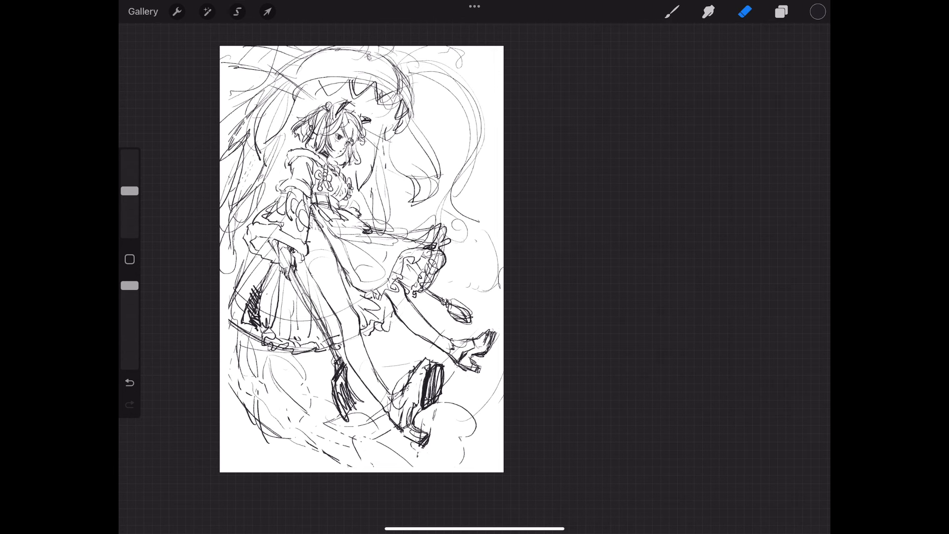
pyautogui.moveTo(422, 361)
pyautogui.mouseDown()
pyautogui.moveTo(434, 357)
pyautogui.moveTo(415, 404)
pyautogui.mouseUp()
# Step: Darken the hatching on the lower and upper shoes and the lower leg
pyautogui.click(672, 12)
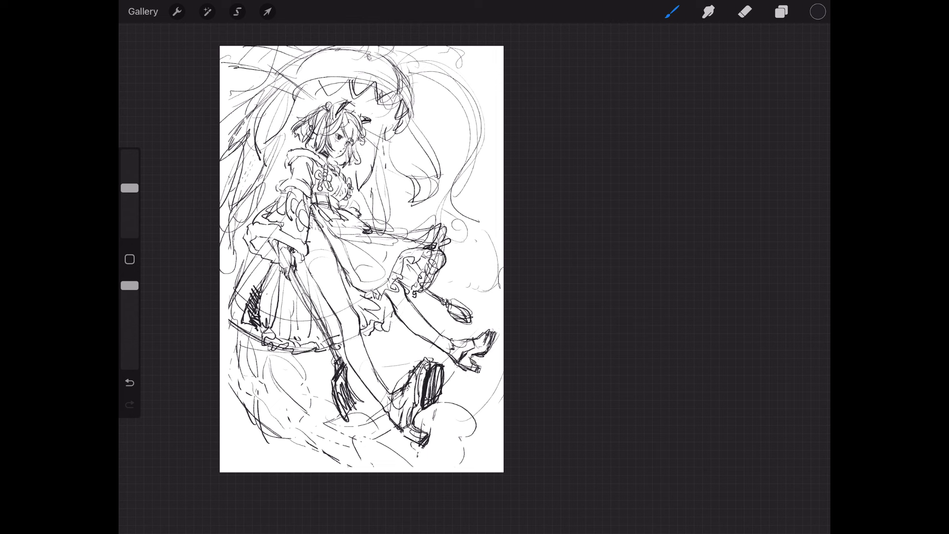
pyautogui.moveTo(420, 368)
pyautogui.mouseDown()
pyautogui.moveTo(437, 360)
pyautogui.moveTo(405, 414)
pyautogui.mouseUp()
pyautogui.moveTo(406, 413); pyautogui.dragTo(401, 433)
pyautogui.moveTo(413, 406); pyautogui.dragTo(404, 414)
pyautogui.moveTo(420, 367); pyautogui.dragTo(418, 390)
pyautogui.moveTo(413, 402); pyautogui.dragTo(404, 426)
pyautogui.moveTo(474, 349)
pyautogui.mouseDown()
pyautogui.moveTo(461, 364)
pyautogui.moveTo(483, 345)
pyautogui.mouseUp()
pyautogui.moveTo(482, 346)
pyautogui.mouseDown()
pyautogui.moveTo(489, 337)
pyautogui.moveTo(468, 353)
pyautogui.moveTo(476, 370)
pyautogui.moveTo(440, 364)
pyautogui.mouseUp()
pyautogui.moveTo(441, 380); pyautogui.dragTo(407, 442)
pyautogui.moveTo(393, 398); pyautogui.dragTo(385, 424)
# Step: Add small strokes on the lower skirt, leg and waist
pyautogui.moveTo(351, 321); pyautogui.dragTo(357, 332)
pyautogui.moveTo(397, 291); pyautogui.dragTo(406, 302)
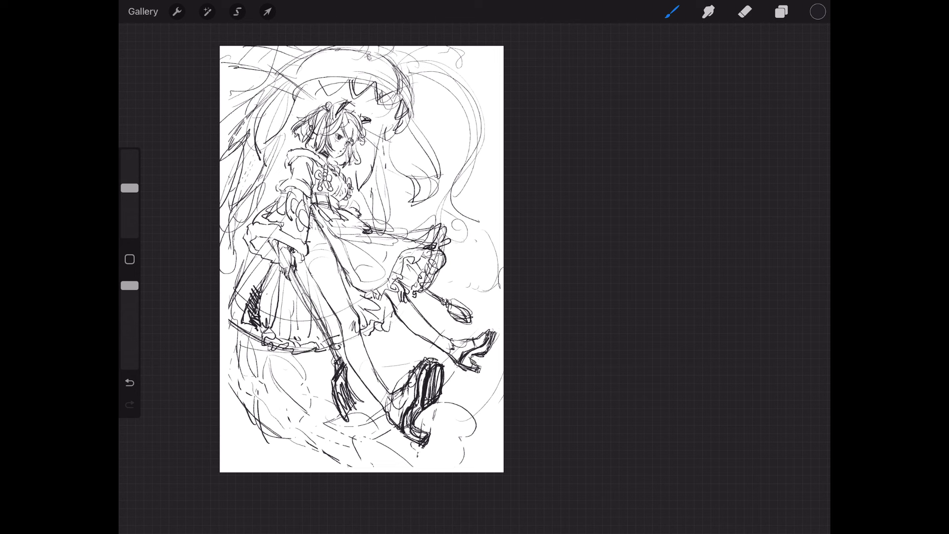
pyautogui.moveTo(367, 222)
pyautogui.mouseDown()
pyautogui.moveTo(377, 215)
pyautogui.moveTo(359, 244)
pyautogui.mouseUp()
pyautogui.moveTo(358, 276); pyautogui.dragTo(380, 270)
pyautogui.moveTo(352, 269)
pyautogui.mouseDown()
pyautogui.moveTo(382, 266)
pyautogui.moveTo(364, 260)
pyautogui.mouseUp()
# Step: Add short strokes by the waist bow, dark lower-left skirt strokes and left hair strokes
pyautogui.moveTo(335, 193); pyautogui.dragTo(335, 205)
pyautogui.moveTo(339, 197)
pyautogui.mouseDown()
pyautogui.moveTo(365, 224)
pyautogui.moveTo(345, 248)
pyautogui.moveTo(356, 264)
pyautogui.moveTo(399, 231)
pyautogui.moveTo(406, 243)
pyautogui.moveTo(361, 271)
pyautogui.mouseUp()
pyautogui.moveTo(350, 277); pyautogui.dragTo(382, 285)
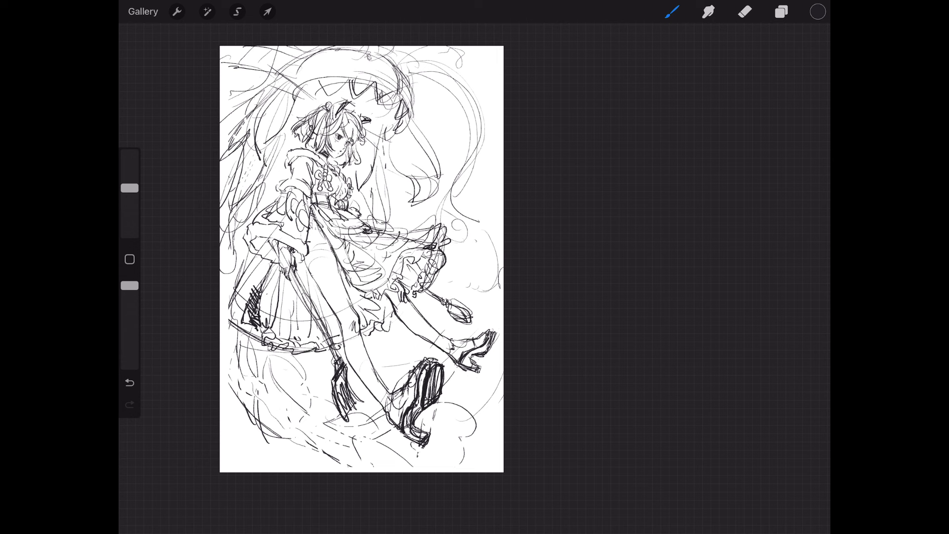
pyautogui.moveTo(269, 265)
pyautogui.mouseDown()
pyautogui.moveTo(245, 275)
pyautogui.moveTo(247, 265)
pyautogui.mouseUp()
pyautogui.moveTo(269, 272)
pyautogui.mouseDown()
pyautogui.moveTo(236, 291)
pyautogui.moveTo(229, 309)
pyautogui.mouseUp()
pyautogui.moveTo(297, 134); pyautogui.dragTo(317, 111)
pyautogui.scroll(10, 346, 198)
# Step: Refine the left eye's upper eyelid and add short strokes under it, using a smaller eraser
pyautogui.moveTo(285, 204)
pyautogui.mouseDown()
pyautogui.moveTo(338, 189)
pyautogui.moveTo(315, 174)
pyautogui.moveTo(322, 170)
pyautogui.mouseUp()
pyautogui.moveTo(266, 187)
pyautogui.mouseDown()
pyautogui.moveTo(333, 168)
pyautogui.moveTo(325, 187)
pyautogui.moveTo(289, 188)
pyautogui.mouseUp()
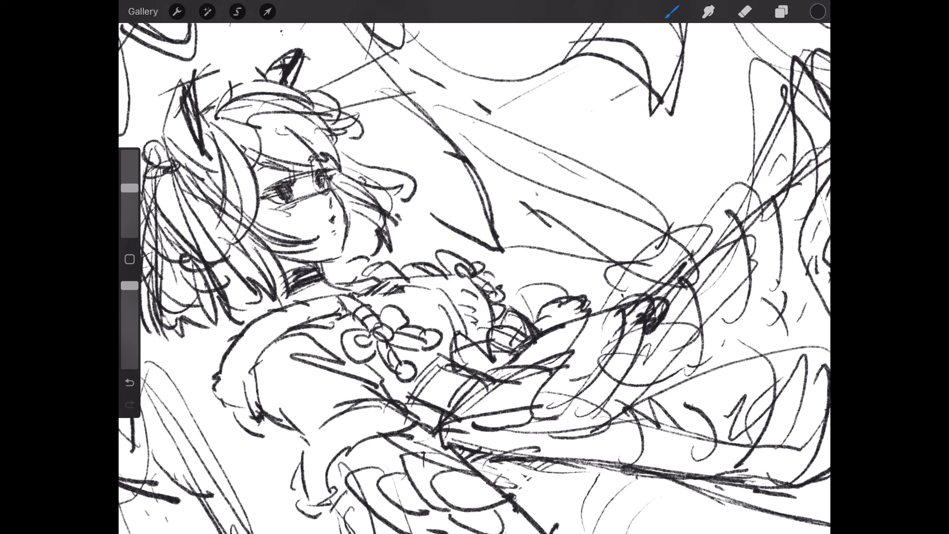
pyautogui.press('e')
pyautogui.moveTo(130, 191); pyautogui.dragTo(129, 213)
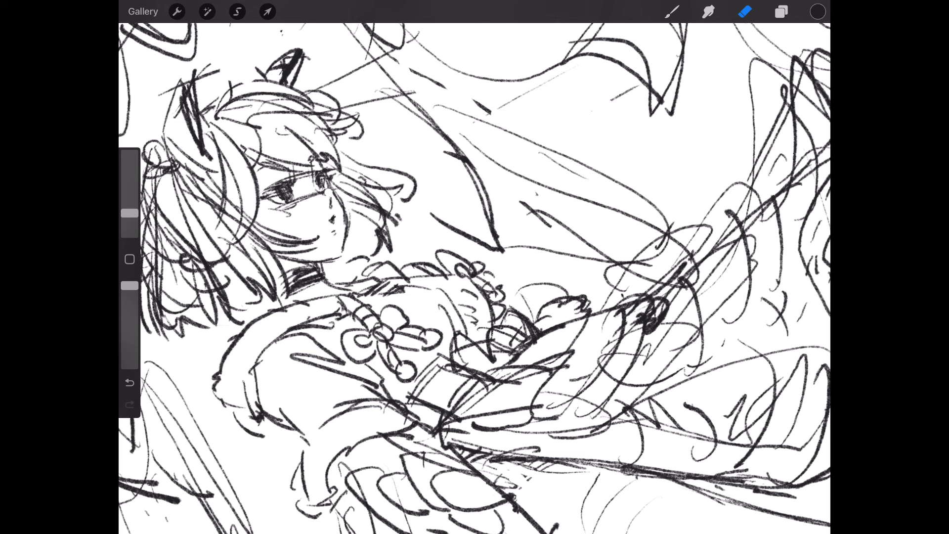
pyautogui.press('b')
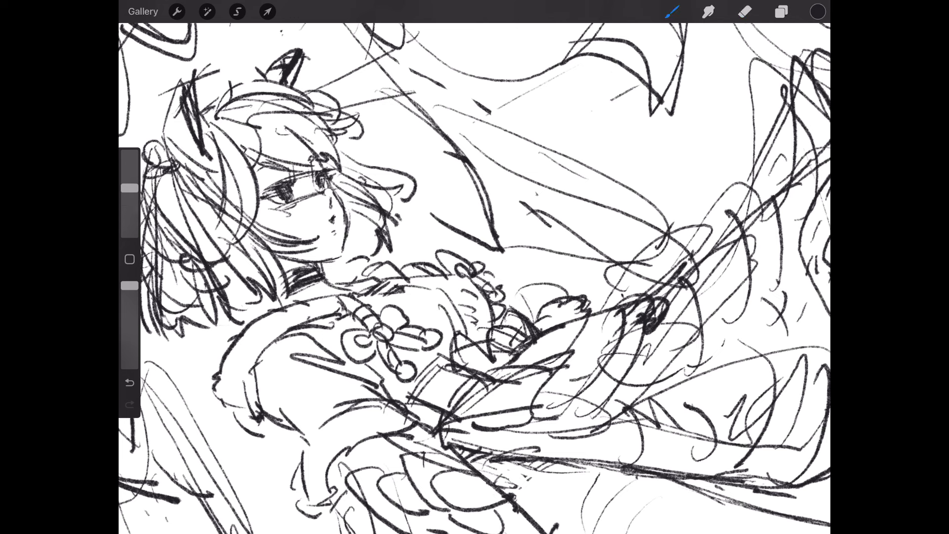
pyautogui.moveTo(281, 202); pyautogui.dragTo(293, 207)
pyautogui.press('e')
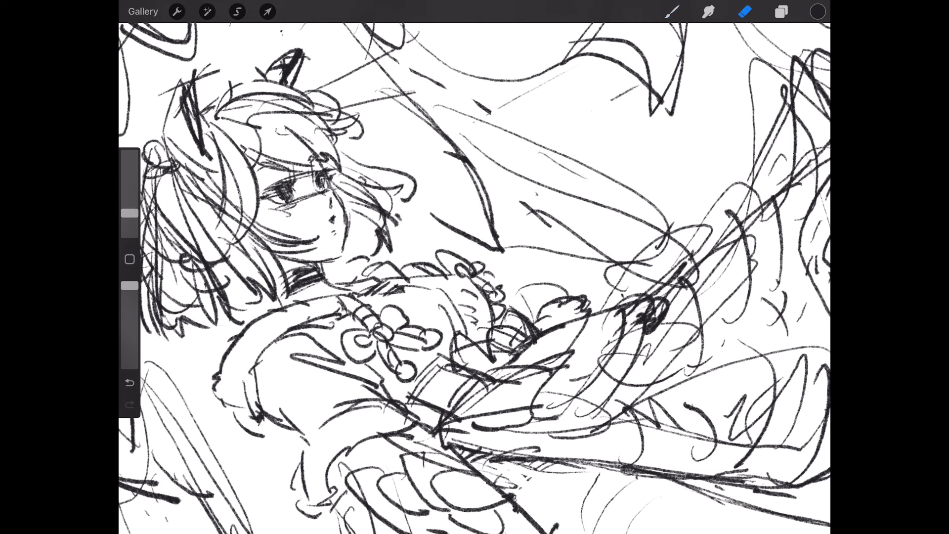
pyautogui.press('b')
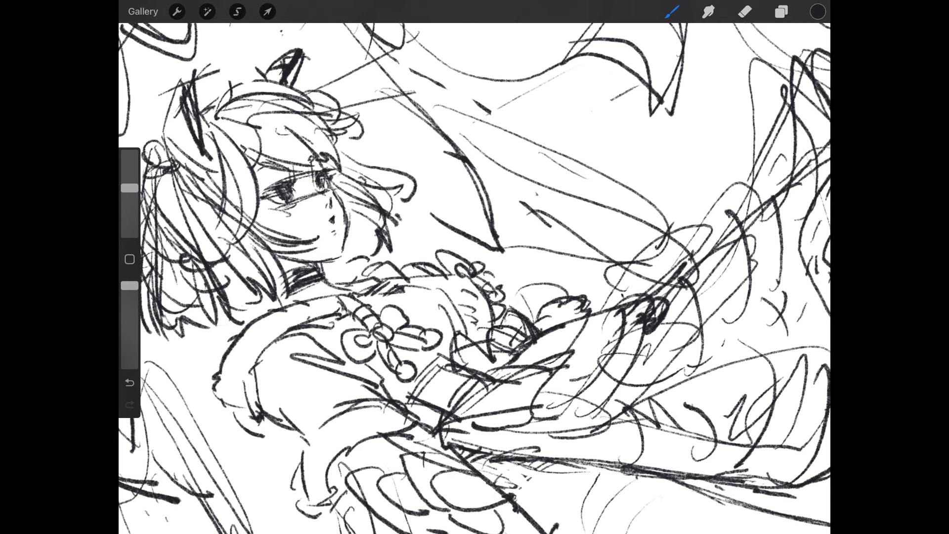
# Step: Draw the jaw line, chin strokes, hair strands and an arc over the head
pyautogui.moveTo(345, 213)
pyautogui.mouseDown()
pyautogui.moveTo(340, 256)
pyautogui.moveTo(273, 257)
pyautogui.mouseUp()
pyautogui.moveTo(245, 153)
pyautogui.mouseDown()
pyautogui.moveTo(262, 213)
pyautogui.moveTo(220, 255)
pyautogui.mouseUp()
pyautogui.moveTo(244, 190); pyautogui.dragTo(208, 260)
pyautogui.moveTo(238, 131); pyautogui.dragTo(341, 126)
pyautogui.moveTo(327, 94); pyautogui.dragTo(346, 93)
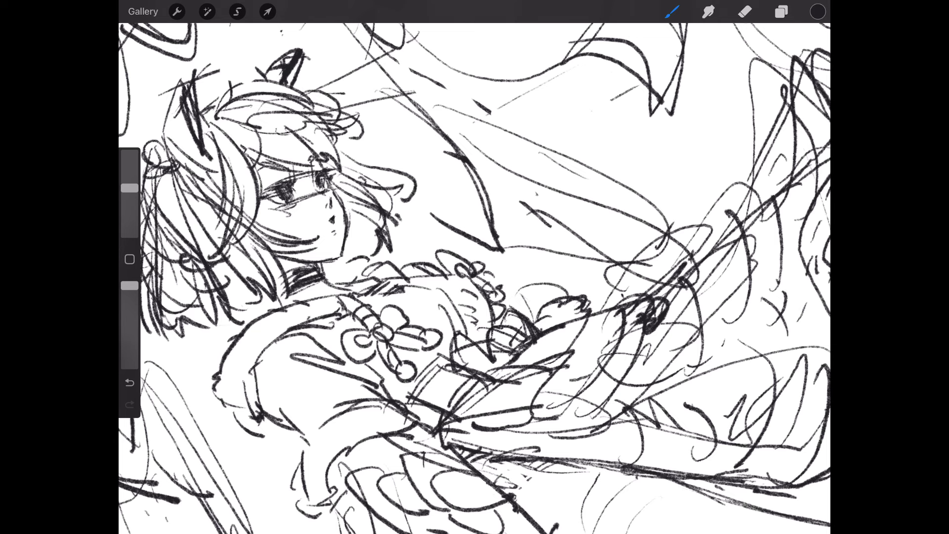
pyautogui.scroll(-5, 475, 267)
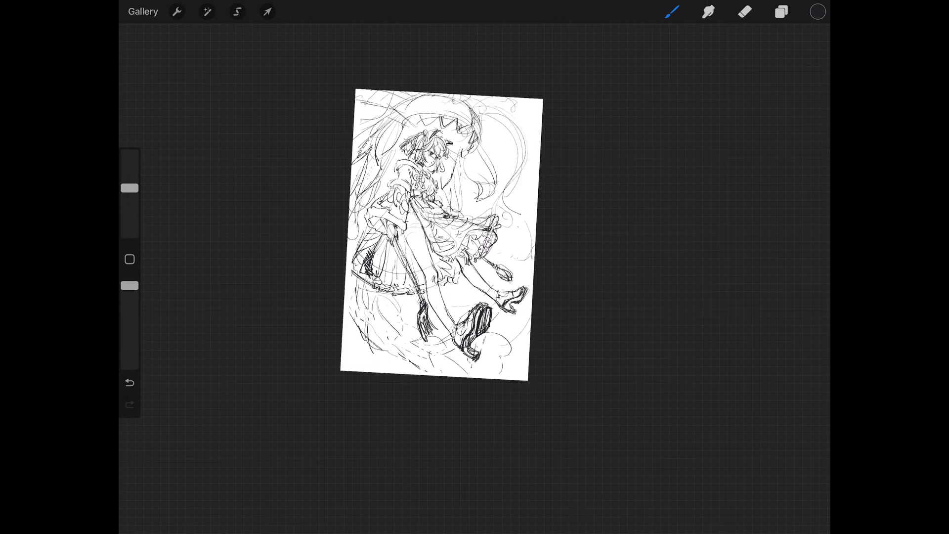
# Step: Sketch light vertical rain strokes across the upper right and around the figure
pyautogui.scroll(3, 401, 266)
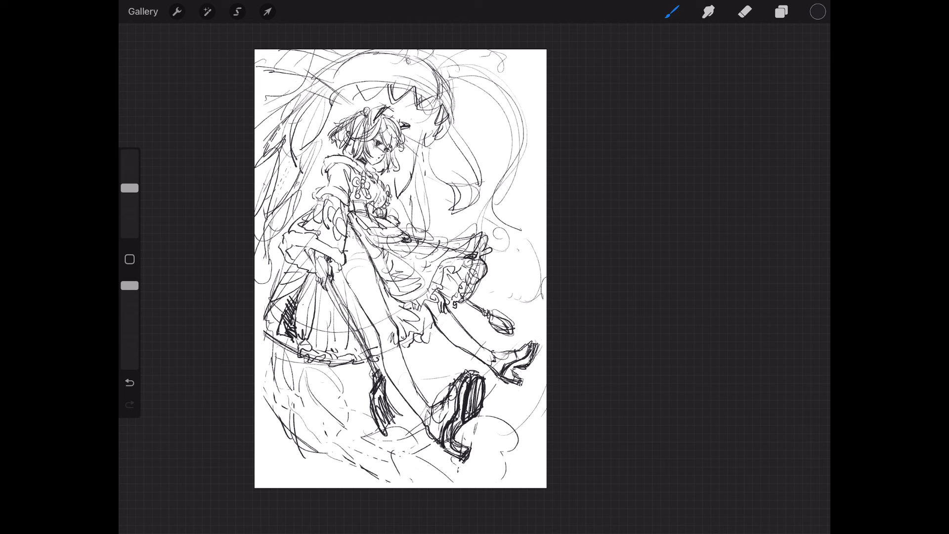
pyautogui.moveTo(481, 110); pyautogui.dragTo(492, 168)
pyautogui.moveTo(517, 51)
pyautogui.mouseDown()
pyautogui.moveTo(538, 124)
pyautogui.moveTo(531, 115)
pyautogui.mouseUp()
pyautogui.moveTo(460, 68); pyautogui.dragTo(489, 200)
pyautogui.moveTo(497, 132); pyautogui.dragTo(525, 236)
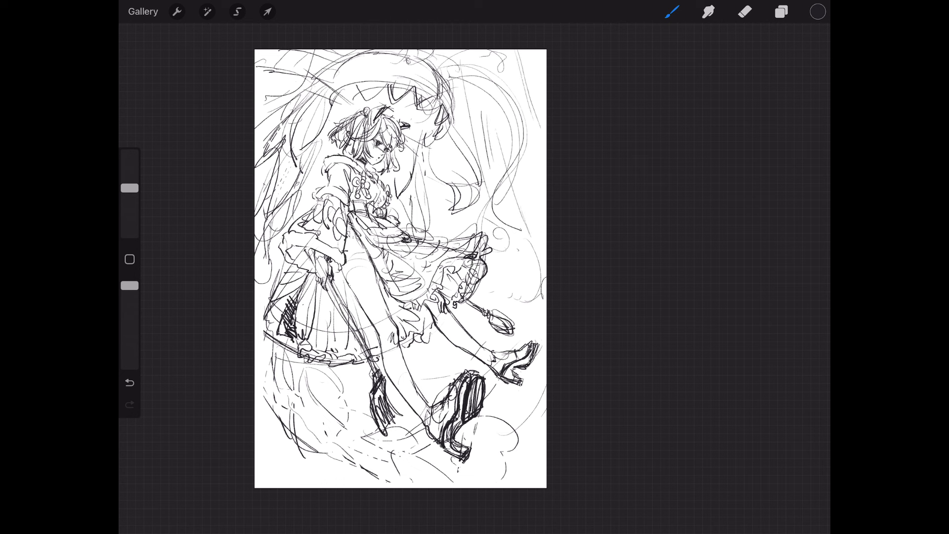
pyautogui.moveTo(433, 129); pyautogui.dragTo(444, 203)
pyautogui.moveTo(479, 101); pyautogui.dragTo(547, 261)
pyautogui.moveTo(297, 52); pyautogui.dragTo(255, 158)
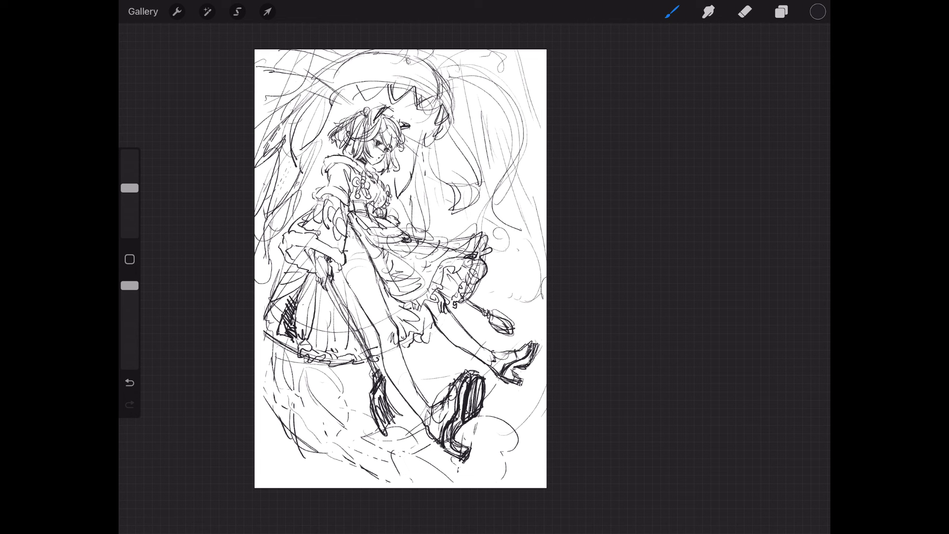
pyautogui.moveTo(446, 120); pyautogui.dragTo(464, 270)
pyautogui.moveTo(509, 194); pyautogui.dragTo(524, 301)
pyautogui.moveTo(427, 345); pyautogui.dragTo(431, 398)
pyautogui.moveTo(345, 405); pyautogui.dragTo(336, 488)
# Step: Fill the canvas edges and right half with more vertical rain lines
pyautogui.moveTo(308, 428); pyautogui.dragTo(309, 475)
pyautogui.moveTo(362, 206); pyautogui.dragTo(353, 444)
pyautogui.moveTo(385, 333); pyautogui.dragTo(391, 408)
pyautogui.moveTo(471, 284); pyautogui.dragTo(476, 304)
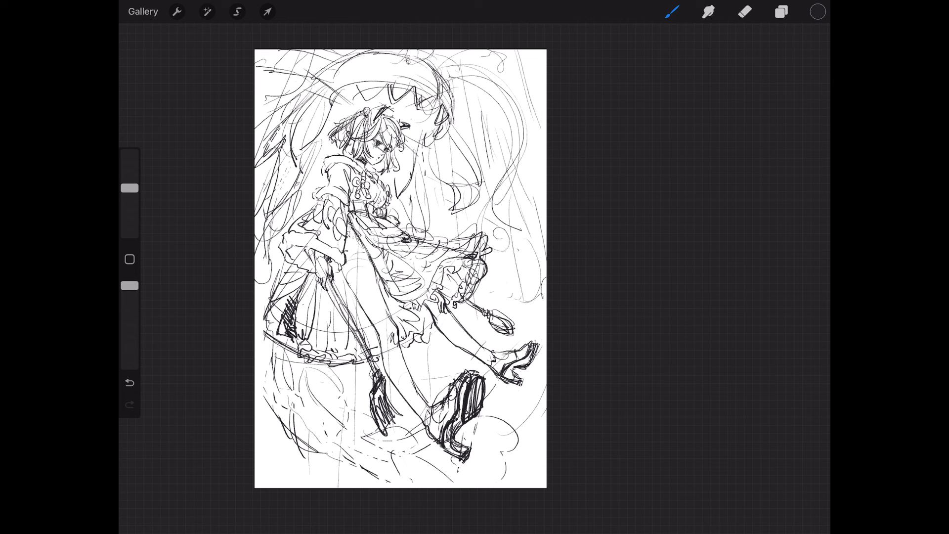
pyautogui.moveTo(493, 50); pyautogui.dragTo(514, 148)
pyautogui.moveTo(532, 54); pyautogui.dragTo(543, 120)
pyautogui.moveTo(294, 57); pyautogui.dragTo(280, 139)
pyautogui.moveTo(290, 233); pyautogui.dragTo(275, 338)
pyautogui.moveTo(273, 359); pyautogui.dragTo(257, 479)
pyautogui.moveTo(451, 111); pyautogui.dragTo(481, 274)
pyautogui.moveTo(484, 61); pyautogui.dragTo(539, 401)
pyautogui.moveTo(485, 349); pyautogui.dragTo(505, 455)
# Step: Scatter small droplet circles below the skirt, beside the sleeve and at the lower left
pyautogui.moveTo(479, 140); pyautogui.dragTo(490, 139)
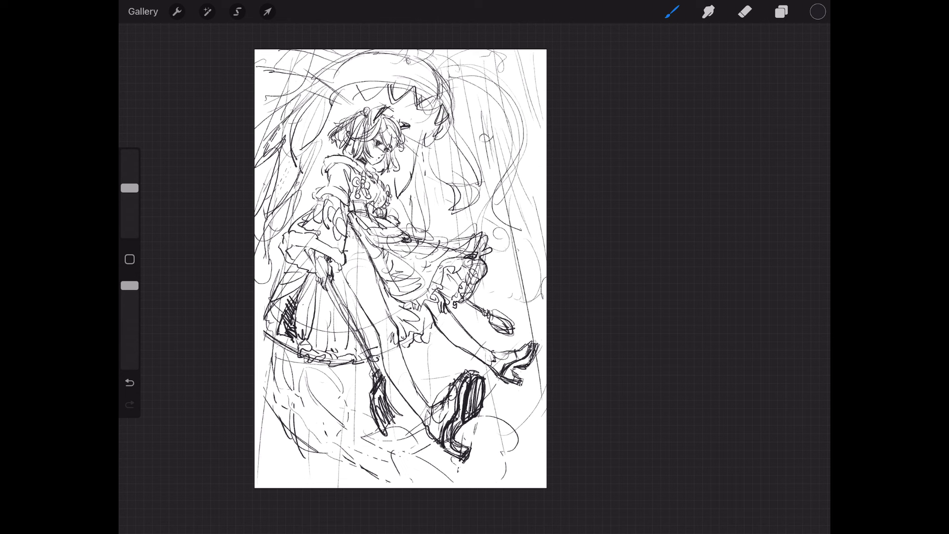
pyautogui.moveTo(326, 393); pyautogui.dragTo(318, 398)
pyautogui.moveTo(318, 404); pyautogui.dragTo(326, 401)
pyautogui.moveTo(505, 288)
pyautogui.mouseDown()
pyautogui.moveTo(503, 298)
pyautogui.moveTo(514, 299)
pyautogui.mouseUp()
pyautogui.moveTo(299, 179); pyautogui.dragTo(289, 192)
pyautogui.moveTo(289, 363); pyautogui.dragTo(286, 368)
pyautogui.moveTo(258, 310); pyautogui.dragTo(257, 324)
pyautogui.moveTo(296, 274); pyautogui.dragTo(255, 310)
pyautogui.moveTo(269, 326); pyautogui.dragTo(255, 334)
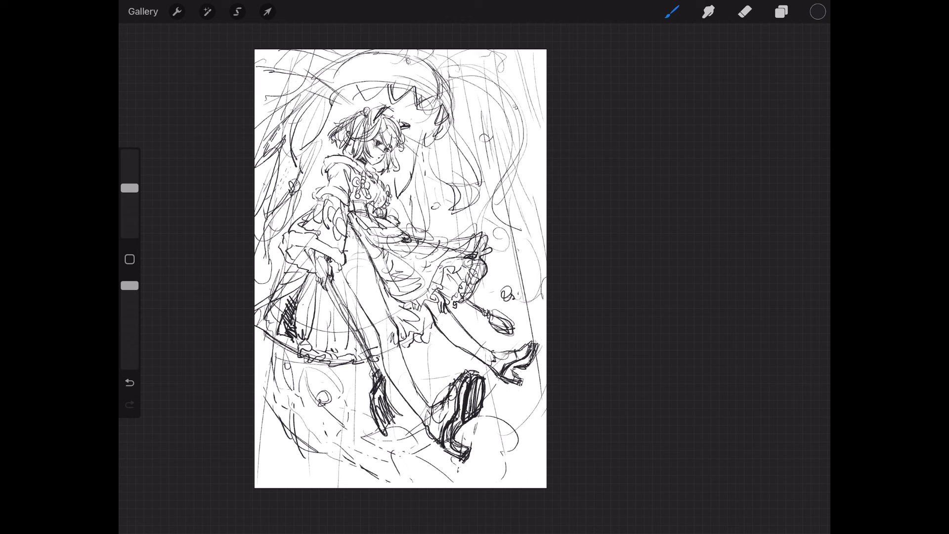
pyautogui.moveTo(347, 270)
pyautogui.mouseDown()
pyautogui.moveTo(342, 280)
pyautogui.moveTo(370, 241)
pyautogui.mouseUp()
# Step: Undo the last stroke, darken the skirt hem and shoe heel, then lighten the shoe slightly
pyautogui.click(130, 382)
pyautogui.moveTo(440, 298); pyautogui.dragTo(492, 371)
pyautogui.moveTo(438, 444)
pyautogui.mouseDown()
pyautogui.moveTo(469, 467)
pyautogui.moveTo(464, 438)
pyautogui.moveTo(480, 415)
pyautogui.moveTo(469, 450)
pyautogui.mouseUp()
pyautogui.click(745, 12)
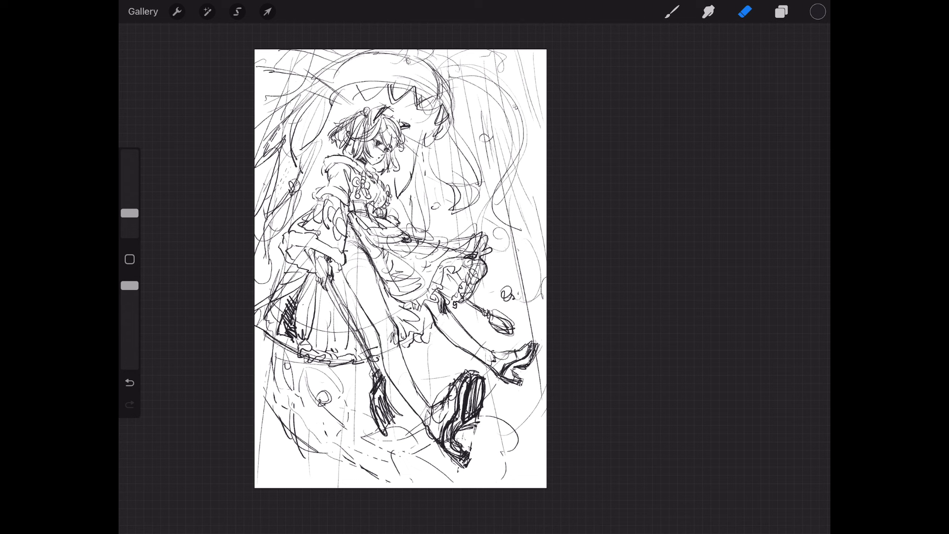
pyautogui.moveTo(129, 213); pyautogui.dragTo(129, 203)
pyautogui.moveTo(448, 439); pyautogui.dragTo(470, 469)
# Step: Erase the stray strokes at the shoe tip
pyautogui.click(671, 12)
pyautogui.click(672, 12)
pyautogui.click(469, 460)
pyautogui.click(745, 11)
pyautogui.moveTo(469, 464); pyautogui.dragTo(459, 468)
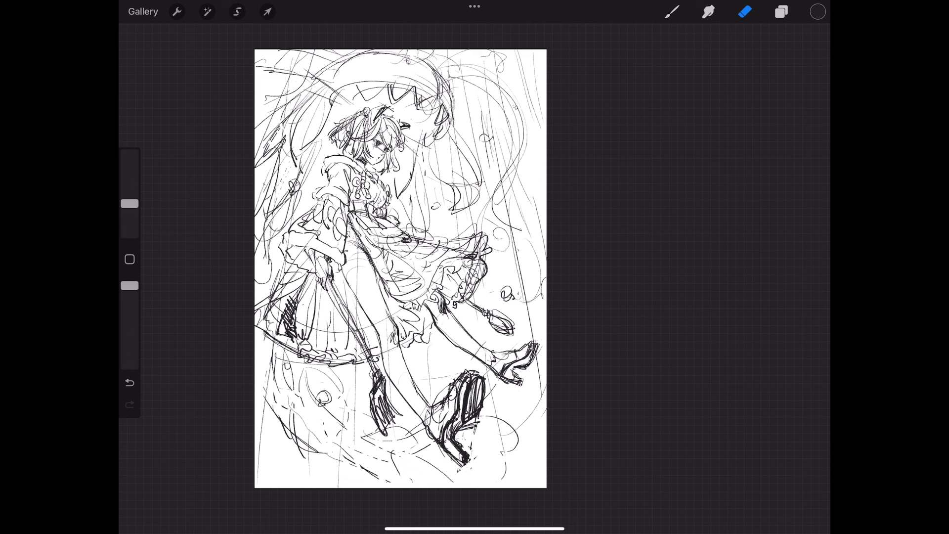
# Step: Hatch dark shading along the shoe and lower heel, with short strokes on the leg
pyautogui.click(671, 11)
pyautogui.moveTo(462, 393)
pyautogui.mouseDown()
pyautogui.moveTo(460, 446)
pyautogui.moveTo(472, 450)
pyautogui.mouseUp()
pyautogui.moveTo(473, 449); pyautogui.dragTo(470, 463)
pyautogui.moveTo(468, 426)
pyautogui.mouseDown()
pyautogui.moveTo(466, 452)
pyautogui.moveTo(447, 447)
pyautogui.mouseUp()
pyautogui.moveTo(458, 445); pyautogui.dragTo(446, 450)
pyautogui.moveTo(470, 438); pyautogui.dragTo(458, 451)
pyautogui.moveTo(426, 401)
pyautogui.mouseDown()
pyautogui.moveTo(420, 438)
pyautogui.moveTo(416, 427)
pyautogui.mouseUp()
pyautogui.moveTo(385, 331); pyautogui.dragTo(380, 348)
# Step: Rework the sketch lines on the skirt, legs and shoes
pyautogui.scroll(-1, 470, 247)
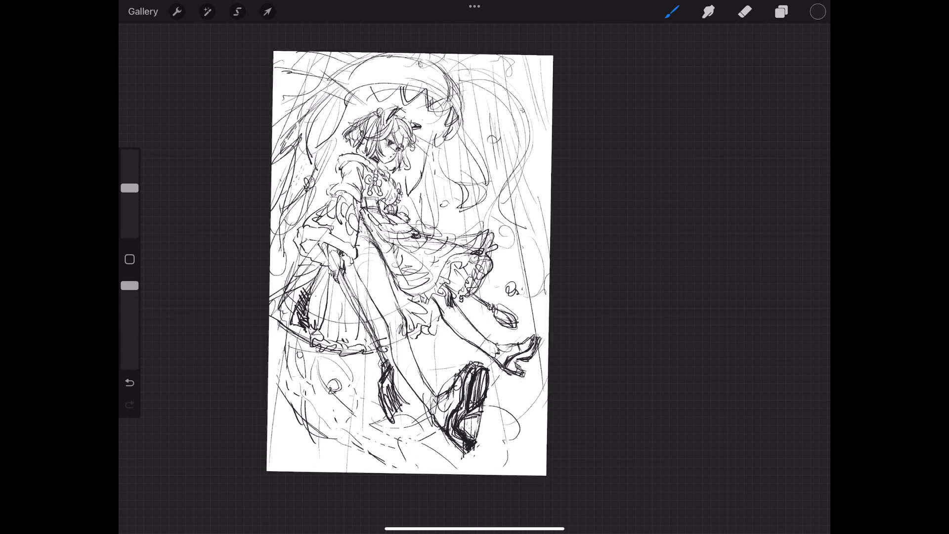
pyautogui.scroll(-4, 469, 247)
pyautogui.moveTo(541, 120)
pyautogui.mouseDown()
pyautogui.moveTo(537, 154)
pyautogui.moveTo(516, 172)
pyautogui.mouseUp()
pyautogui.moveTo(484, 277); pyautogui.dragTo(521, 287)
pyautogui.moveTo(528, 277); pyautogui.dragTo(556, 294)
pyautogui.moveTo(429, 269); pyautogui.dragTo(416, 284)
pyautogui.moveTo(430, 344); pyautogui.dragTo(409, 363)
pyautogui.moveTo(532, 249); pyautogui.dragTo(432, 269)
pyautogui.moveTo(499, 205); pyautogui.dragTo(440, 226)
# Step: Add short strokes around the head, near the shoe and along a leg
pyautogui.moveTo(486, 172); pyautogui.dragTo(468, 186)
pyautogui.moveTo(501, 127); pyautogui.dragTo(473, 161)
pyautogui.moveTo(535, 129); pyautogui.dragTo(527, 161)
pyautogui.moveTo(541, 302); pyautogui.dragTo(558, 290)
pyautogui.moveTo(406, 327); pyautogui.dragTo(410, 383)
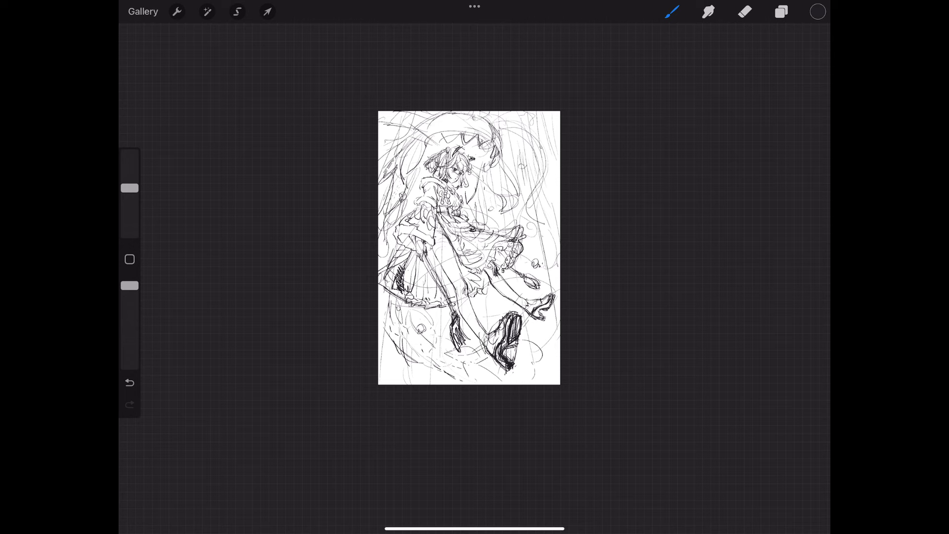
# Step: Add small marks around the canopy top
pyautogui.scroll(5, 470, 247)
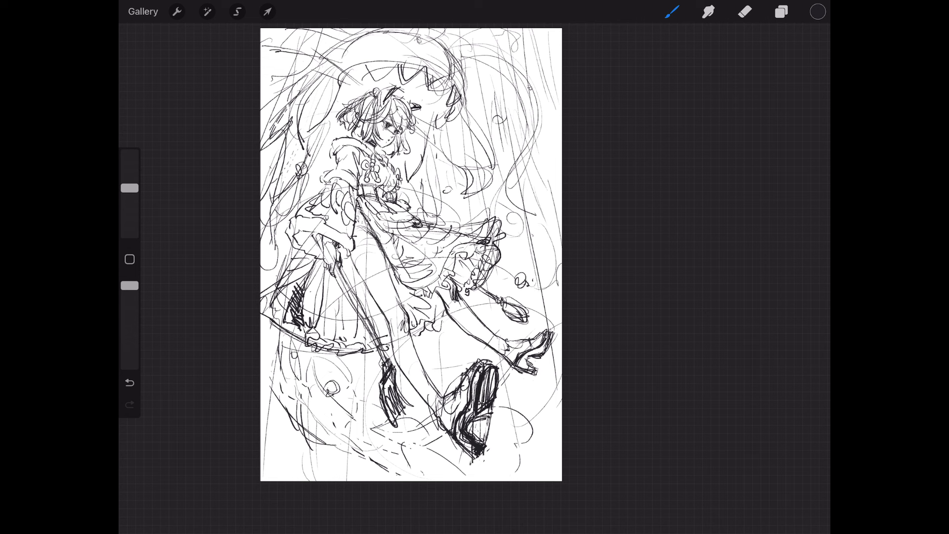
pyautogui.moveTo(382, 80)
pyautogui.mouseDown()
pyautogui.moveTo(400, 70)
pyautogui.moveTo(466, 147)
pyautogui.mouseUp()
pyautogui.moveTo(317, 107); pyautogui.dragTo(333, 99)
pyautogui.moveTo(781, 2); pyautogui.dragTo(781, 198)
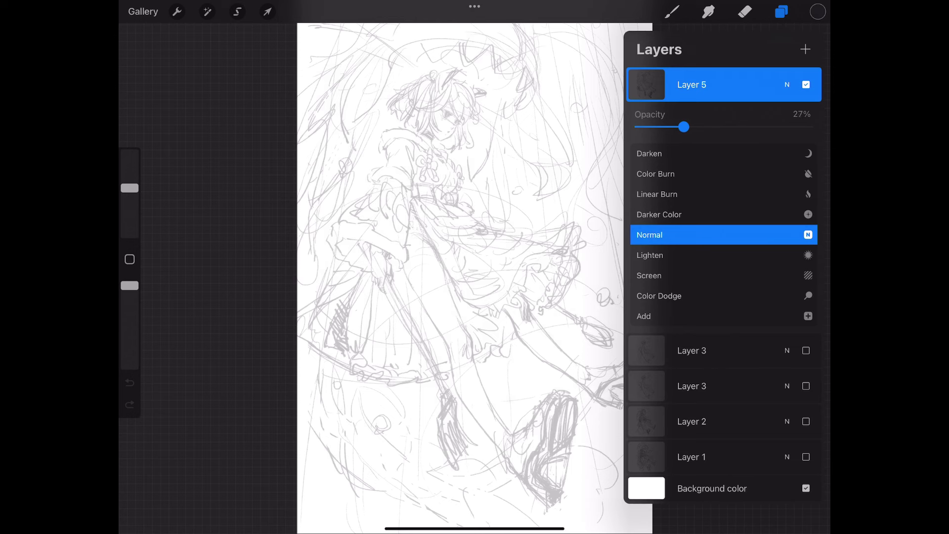
# Step: Add a new Layer 6 for the line art and choose an inking brush
pyautogui.click(787, 85)
pyautogui.click(805, 49)
pyautogui.click(672, 11)
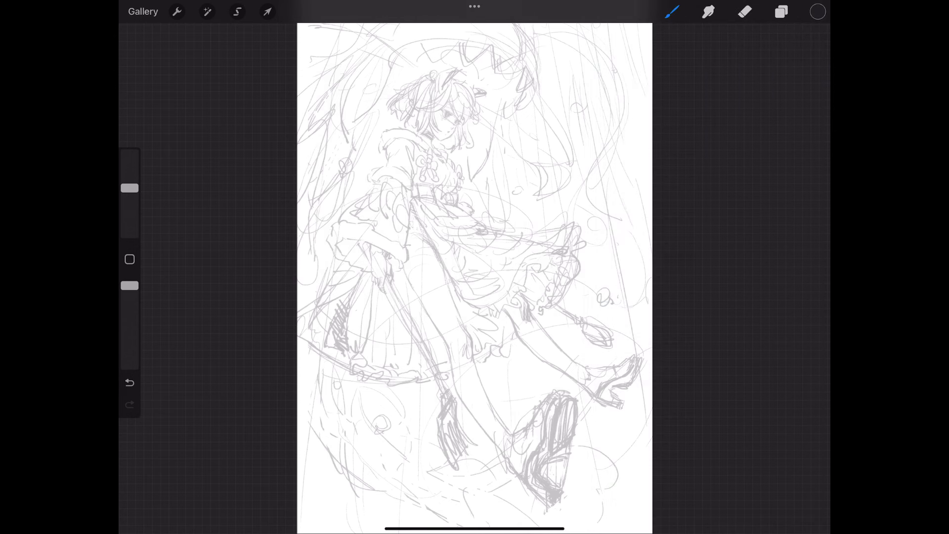
pyautogui.scroll(3, 457, 94)
pyautogui.scroll(2, 457, 94)
pyautogui.scroll(2, 457, 94)
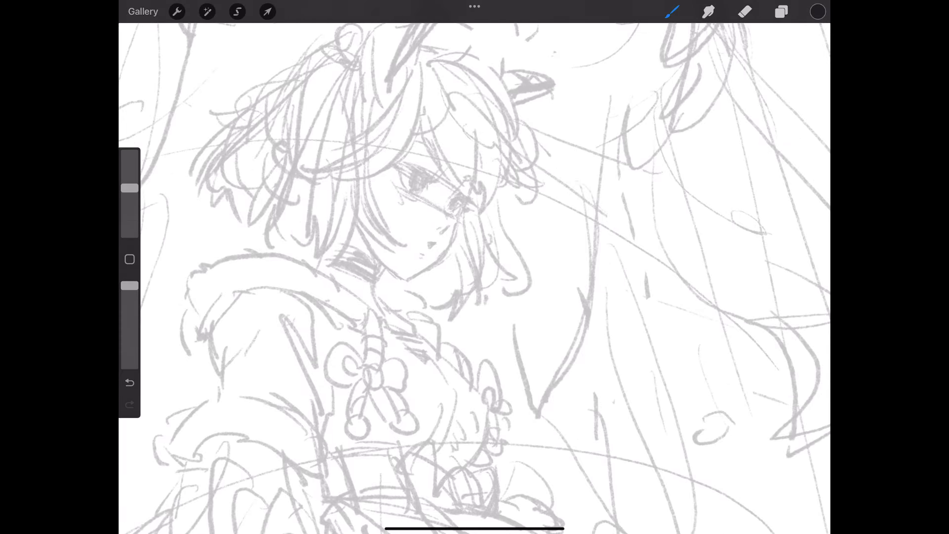
# Step: Ink the side of the face, chin and neck with a smaller brush
pyautogui.moveTo(470, 189); pyautogui.dragTo(456, 224)
pyautogui.moveTo(129, 188); pyautogui.dragTo(129, 195)
pyautogui.moveTo(476, 181)
pyautogui.mouseDown()
pyautogui.moveTo(452, 245)
pyautogui.moveTo(408, 280)
pyautogui.mouseUp()
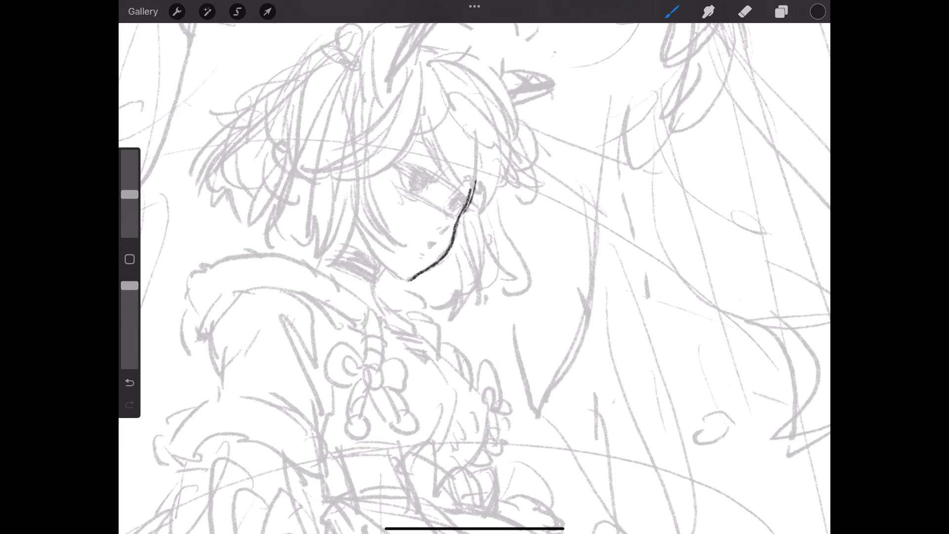
pyautogui.moveTo(371, 249)
pyautogui.mouseDown()
pyautogui.moveTo(406, 279)
pyautogui.moveTo(376, 285)
pyautogui.moveTo(373, 298)
pyautogui.mouseUp()
pyautogui.moveTo(316, 270)
pyautogui.mouseDown()
pyautogui.moveTo(324, 251)
pyautogui.moveTo(383, 265)
pyautogui.mouseUp()
# Step: Ink the hair contour running alongside the face
pyautogui.scroll(-5, 475, 267)
pyautogui.scroll(3, 474, 267)
pyautogui.scroll(-5, 474, 267)
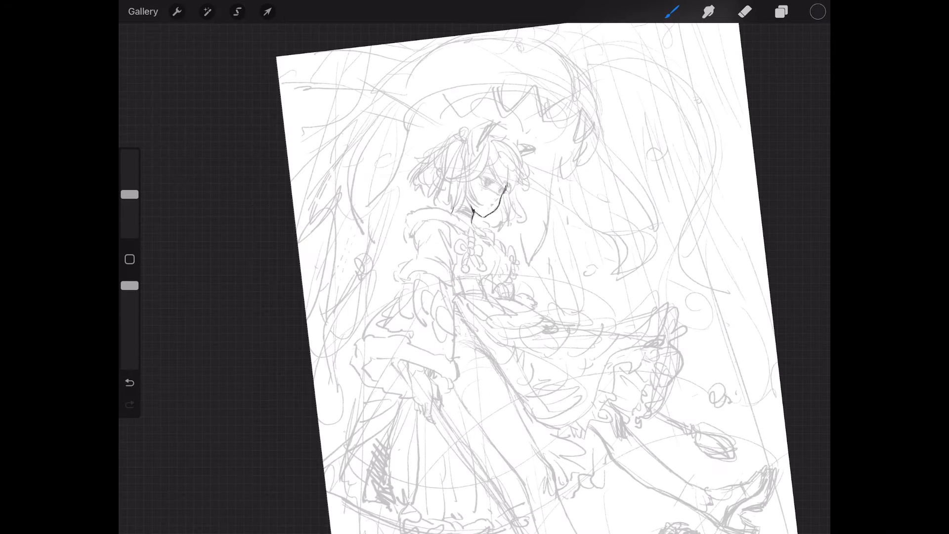
pyautogui.scroll(5, 474, 267)
pyautogui.scroll(-2, 474, 267)
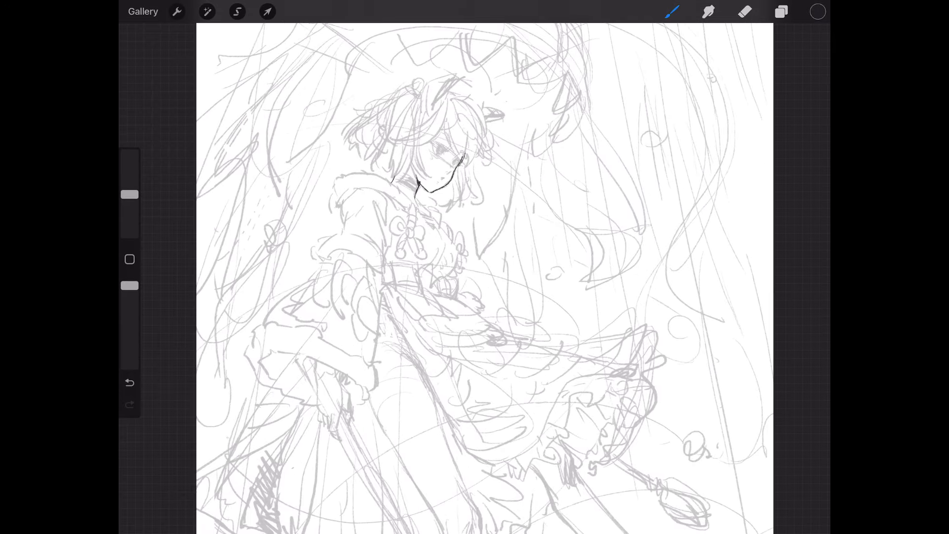
pyautogui.scroll(2, 425, 198)
pyautogui.scroll(2, 425, 198)
pyautogui.scroll(2, 425, 198)
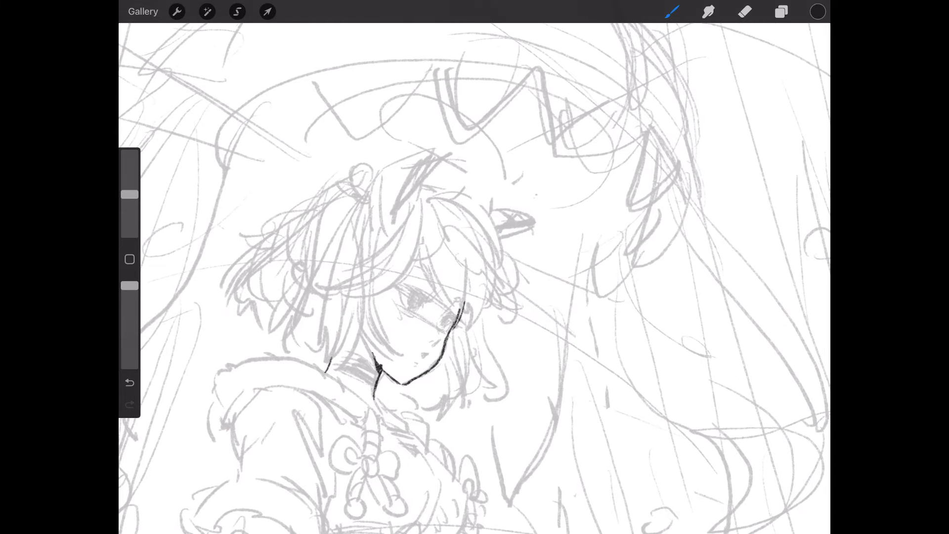
pyautogui.scroll(-2, 474, 277)
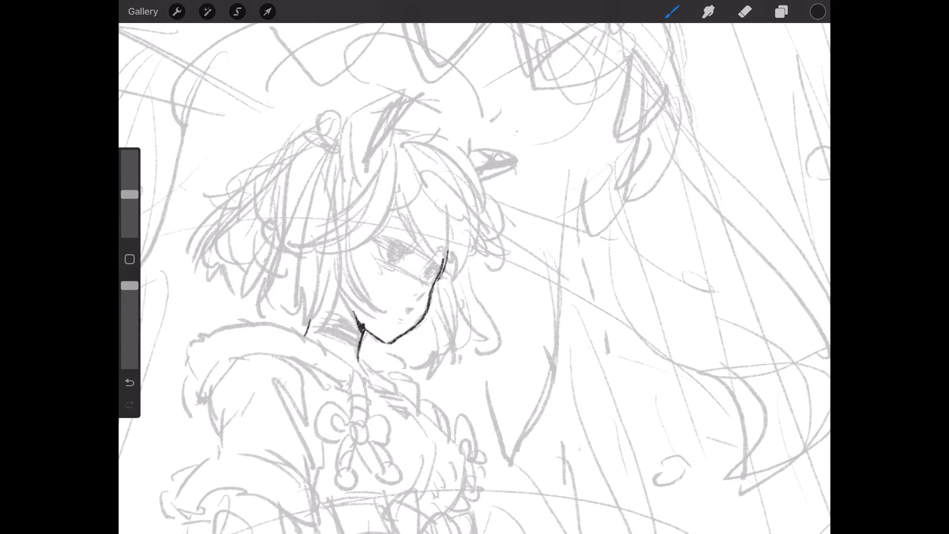
pyautogui.moveTo(397, 173)
pyautogui.mouseDown()
pyautogui.moveTo(419, 238)
pyautogui.moveTo(470, 259)
pyautogui.mouseUp()
pyautogui.moveTo(414, 176); pyautogui.dragTo(440, 241)
pyautogui.moveTo(398, 180); pyautogui.dragTo(428, 254)
# Step: Ink the hair strands over the face, the top arc of the hair and inner strands
pyautogui.moveTo(406, 166); pyautogui.dragTo(420, 203)
pyautogui.moveTo(414, 168); pyautogui.dragTo(455, 284)
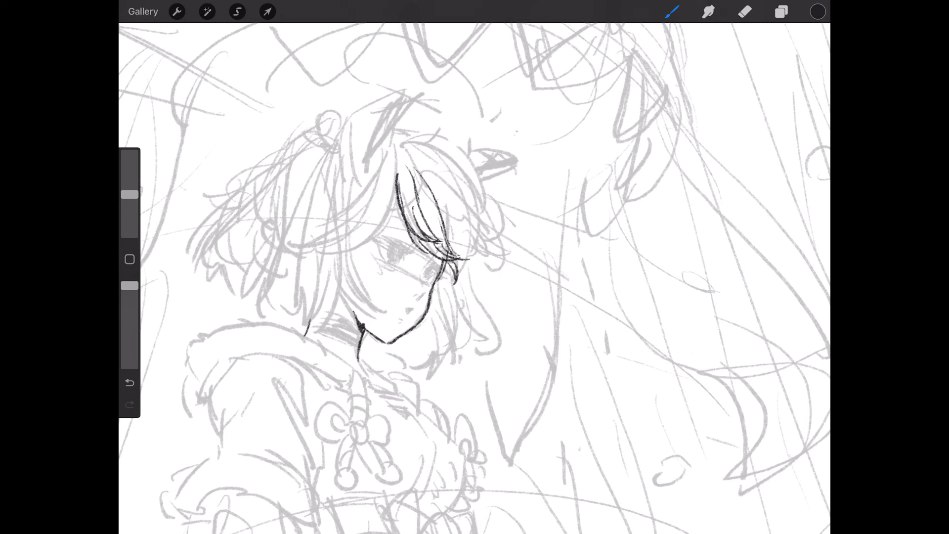
pyautogui.moveTo(427, 186); pyautogui.dragTo(459, 272)
pyautogui.moveTo(408, 156); pyautogui.dragTo(443, 182)
pyautogui.moveTo(401, 143)
pyautogui.mouseDown()
pyautogui.moveTo(456, 164)
pyautogui.moveTo(464, 193)
pyautogui.moveTo(492, 208)
pyautogui.mouseUp()
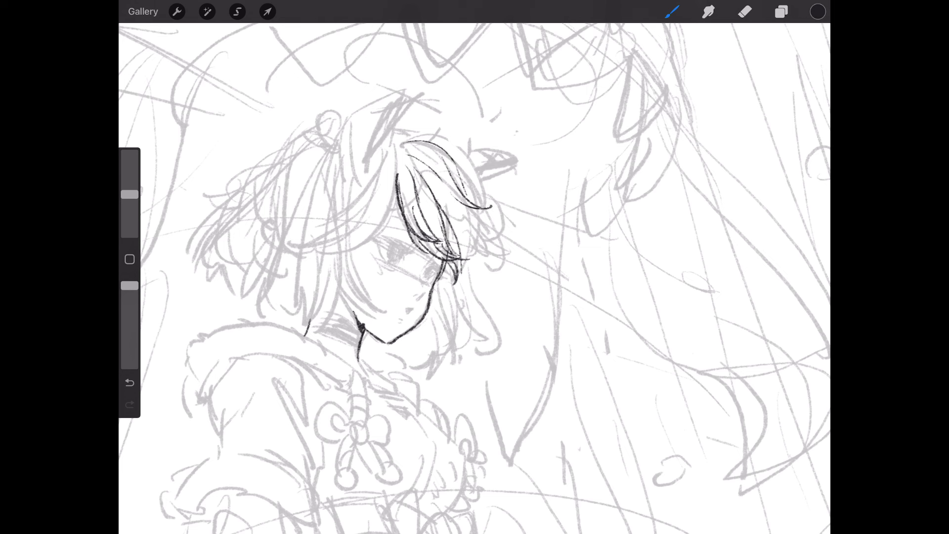
pyautogui.moveTo(428, 178); pyautogui.dragTo(465, 245)
pyautogui.moveTo(455, 166)
pyautogui.mouseDown()
pyautogui.moveTo(469, 194)
pyautogui.moveTo(468, 240)
pyautogui.moveTo(444, 283)
pyautogui.moveTo(455, 278)
pyautogui.moveTo(434, 288)
pyautogui.mouseUp()
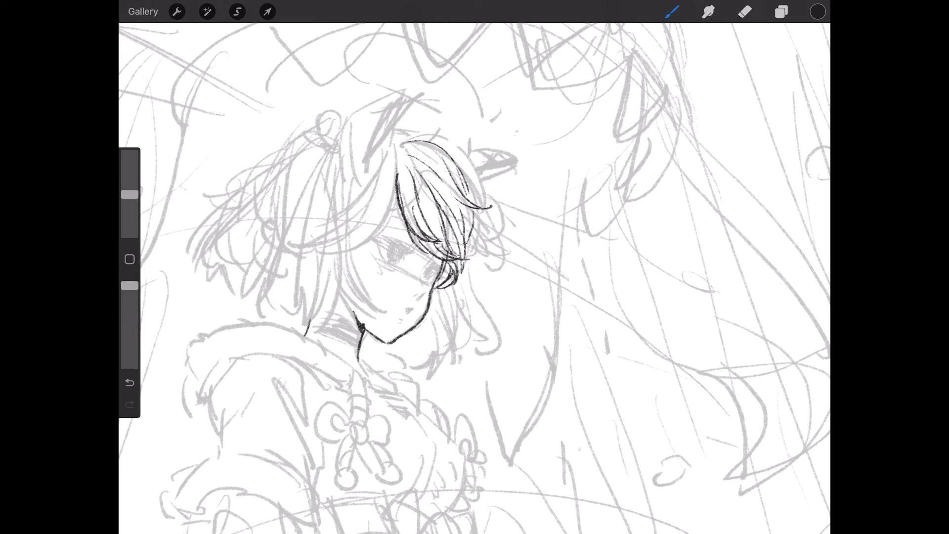
# Step: Ink the left edge of the hair with strands sweeping down-left
pyautogui.scroll(3, 476, 246)
pyautogui.moveTo(363, 125); pyautogui.dragTo(370, 185)
pyautogui.moveTo(370, 144)
pyautogui.mouseDown()
pyautogui.moveTo(367, 205)
pyautogui.moveTo(344, 252)
pyautogui.mouseUp()
pyautogui.moveTo(359, 127)
pyautogui.mouseDown()
pyautogui.moveTo(351, 236)
pyautogui.moveTo(338, 259)
pyautogui.mouseUp()
pyautogui.moveTo(366, 171)
pyautogui.mouseDown()
pyautogui.moveTo(324, 264)
pyautogui.moveTo(338, 257)
pyautogui.mouseUp()
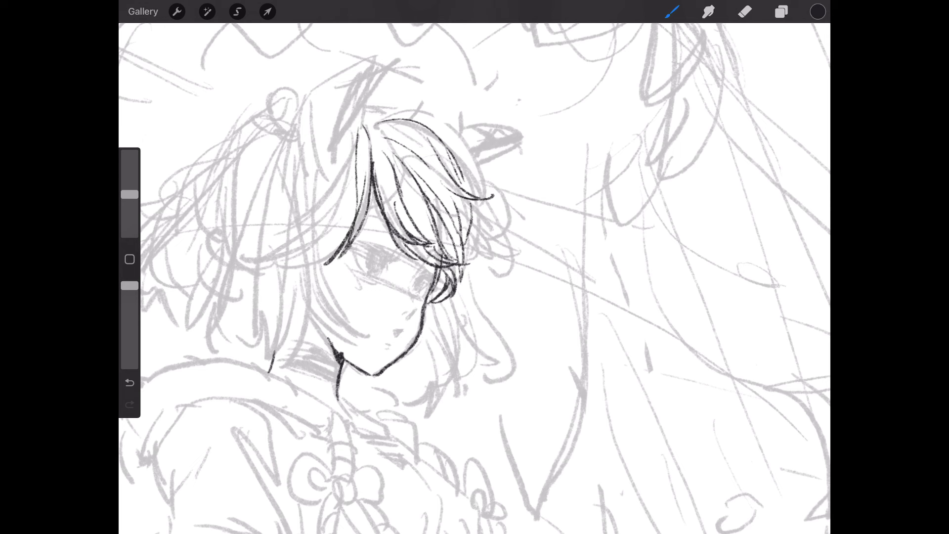
pyautogui.moveTo(357, 144); pyautogui.dragTo(313, 230)
pyautogui.moveTo(349, 203)
pyautogui.mouseDown()
pyautogui.moveTo(289, 243)
pyautogui.moveTo(291, 260)
pyautogui.moveTo(274, 250)
pyautogui.moveTo(259, 273)
pyautogui.mouseUp()
pyautogui.moveTo(313, 250)
pyautogui.mouseDown()
pyautogui.moveTo(279, 263)
pyautogui.moveTo(289, 290)
pyautogui.moveTo(291, 280)
pyautogui.mouseUp()
pyautogui.moveTo(339, 227)
pyautogui.mouseDown()
pyautogui.moveTo(284, 261)
pyautogui.moveTo(286, 295)
pyautogui.mouseUp()
pyautogui.moveTo(330, 251); pyautogui.dragTo(260, 281)
# Step: Ink and darken short strands at the top of the hair, plus one beside the eye
pyautogui.moveTo(360, 138)
pyautogui.mouseDown()
pyautogui.moveTo(361, 153)
pyautogui.moveTo(389, 122)
pyautogui.moveTo(395, 131)
pyautogui.moveTo(406, 106)
pyautogui.moveTo(492, 179)
pyautogui.moveTo(515, 184)
pyautogui.moveTo(488, 218)
pyautogui.mouseUp()
pyautogui.moveTo(391, 129)
pyautogui.mouseDown()
pyautogui.moveTo(376, 124)
pyautogui.moveTo(362, 142)
pyautogui.mouseUp()
pyautogui.moveTo(378, 155); pyautogui.dragTo(374, 189)
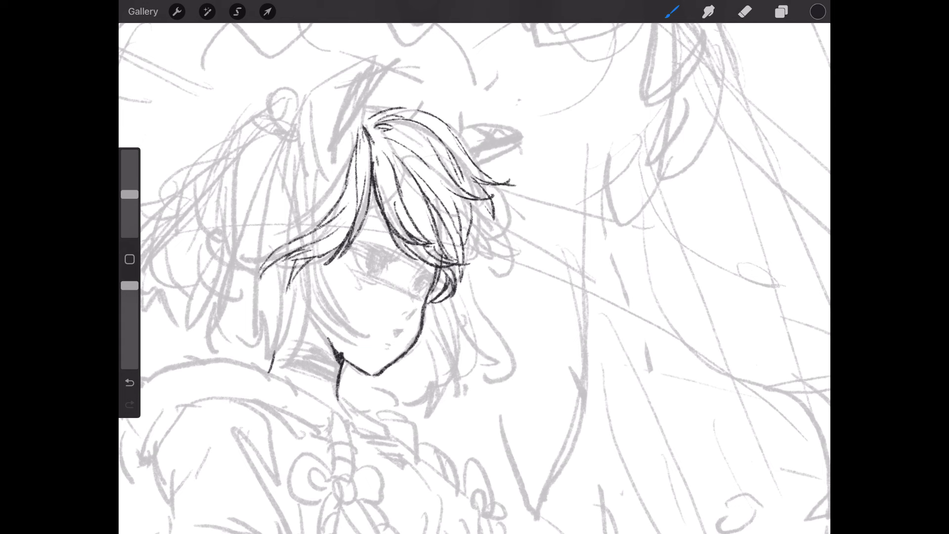
pyautogui.moveTo(434, 211)
pyautogui.mouseDown()
pyautogui.moveTo(448, 248)
pyautogui.moveTo(468, 247)
pyautogui.moveTo(464, 280)
pyautogui.moveTo(448, 287)
pyautogui.moveTo(447, 307)
pyautogui.mouseUp()
# Step: Lower Layer 5's opacity to 21% and return to the inking brush
pyautogui.scroll(-5, 474, 277)
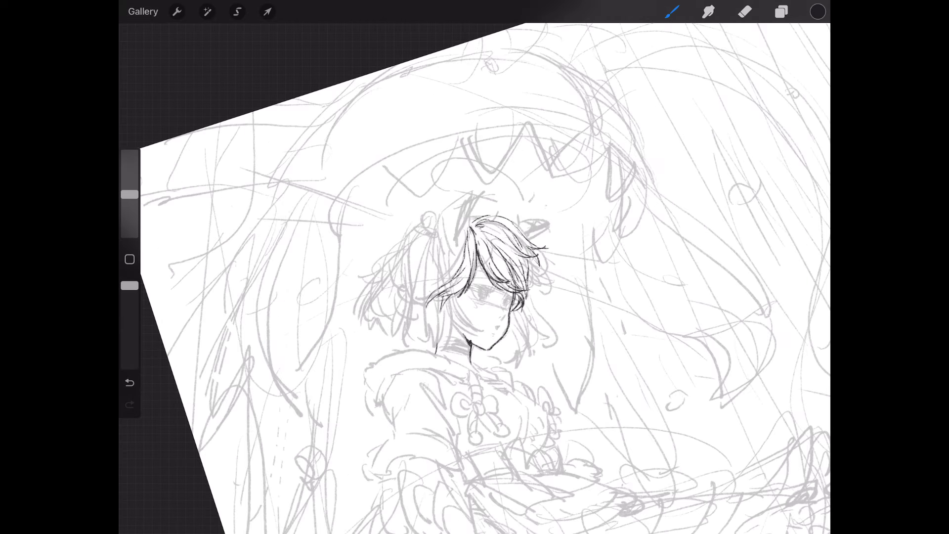
pyautogui.scroll(5, 475, 276)
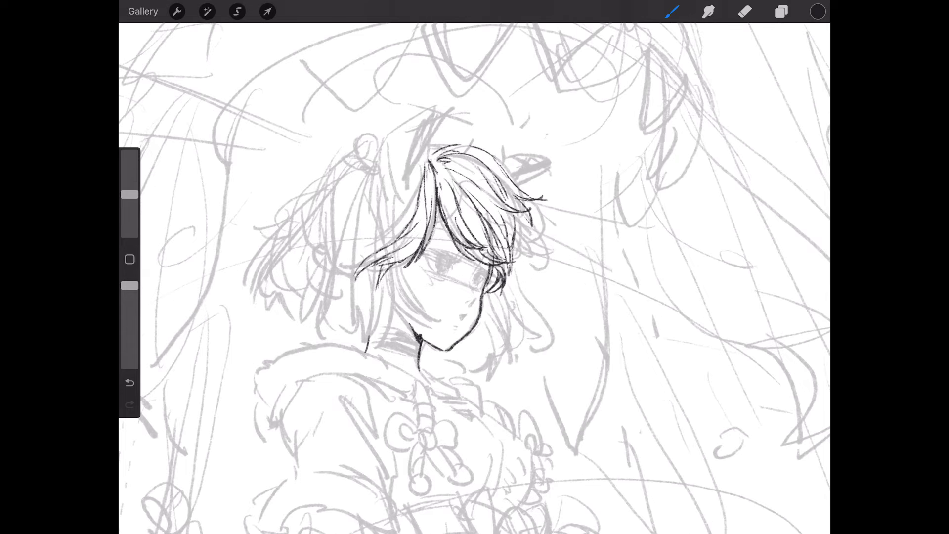
pyautogui.click(781, 11)
pyautogui.click(787, 120)
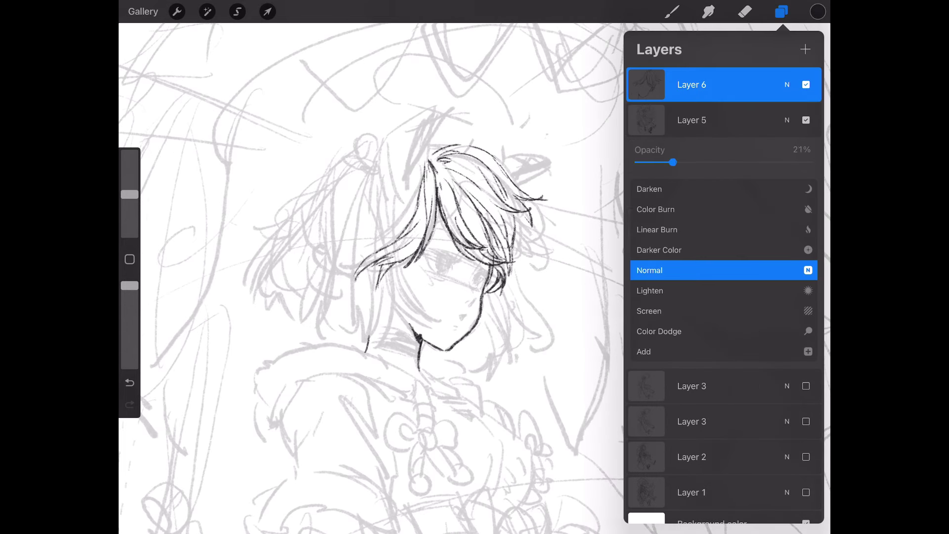
pyautogui.click(787, 120)
pyautogui.click(671, 12)
pyautogui.click(745, 11)
pyautogui.click(672, 11)
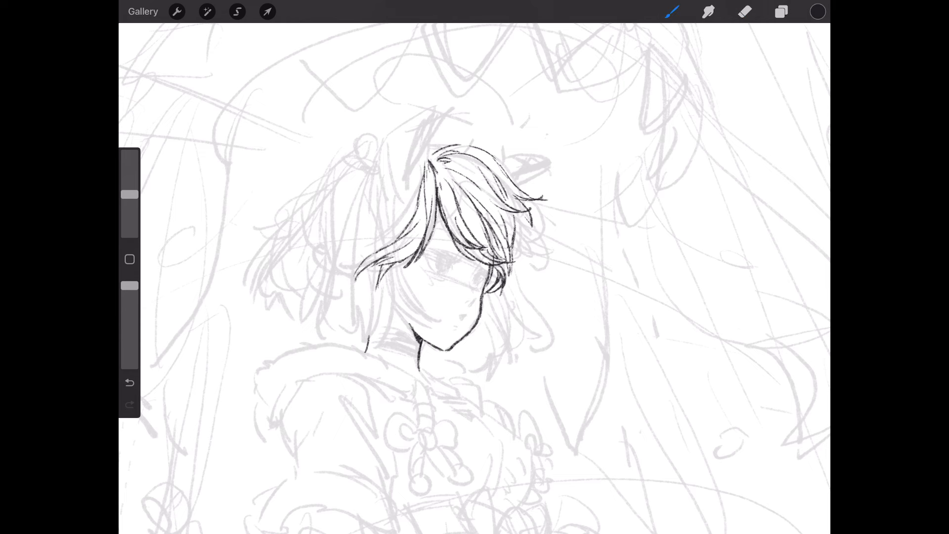
# Step: Ink the left eye's upper lid, lashes, lower lid and iris, plus the right lid curve
pyautogui.scroll(3, 445, 237)
pyautogui.scroll(3, 445, 237)
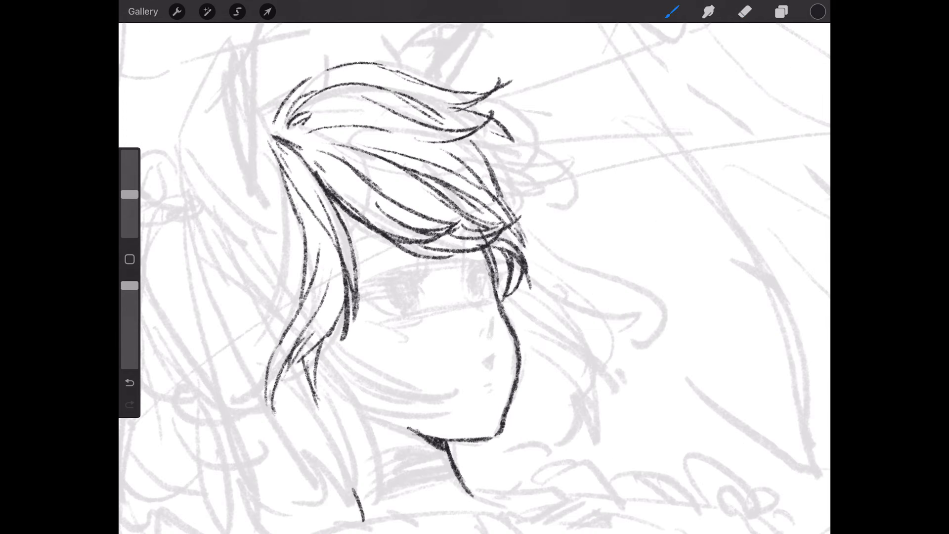
pyautogui.moveTo(369, 292); pyautogui.dragTo(410, 280)
pyautogui.moveTo(469, 278); pyautogui.dragTo(486, 268)
pyautogui.moveTo(387, 280); pyautogui.dragTo(418, 282)
pyautogui.moveTo(362, 298)
pyautogui.mouseDown()
pyautogui.moveTo(405, 266)
pyautogui.moveTo(424, 276)
pyautogui.mouseUp()
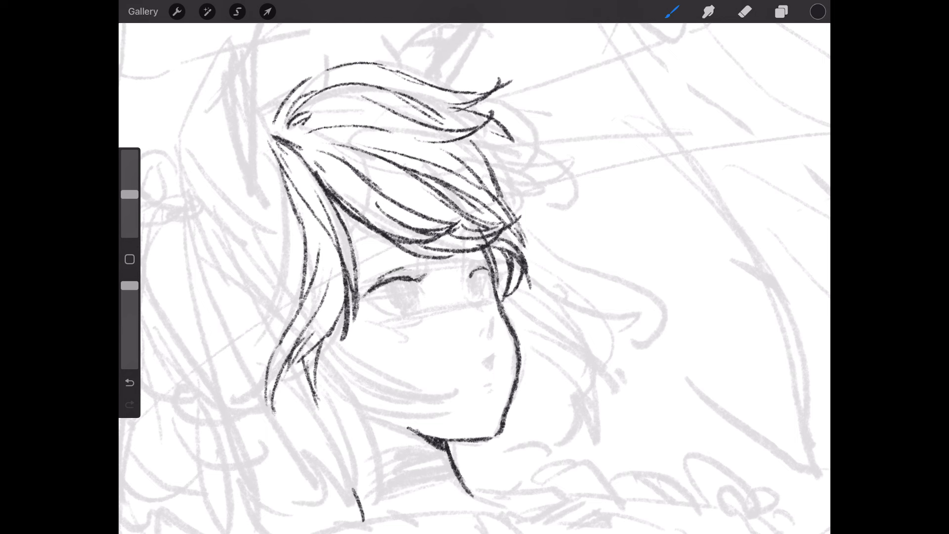
pyautogui.moveTo(365, 296)
pyautogui.mouseDown()
pyautogui.moveTo(388, 312)
pyautogui.moveTo(425, 311)
pyautogui.mouseUp()
pyautogui.moveTo(392, 287)
pyautogui.mouseDown()
pyautogui.moveTo(413, 307)
pyautogui.moveTo(423, 281)
pyautogui.moveTo(470, 279)
pyautogui.mouseUp()
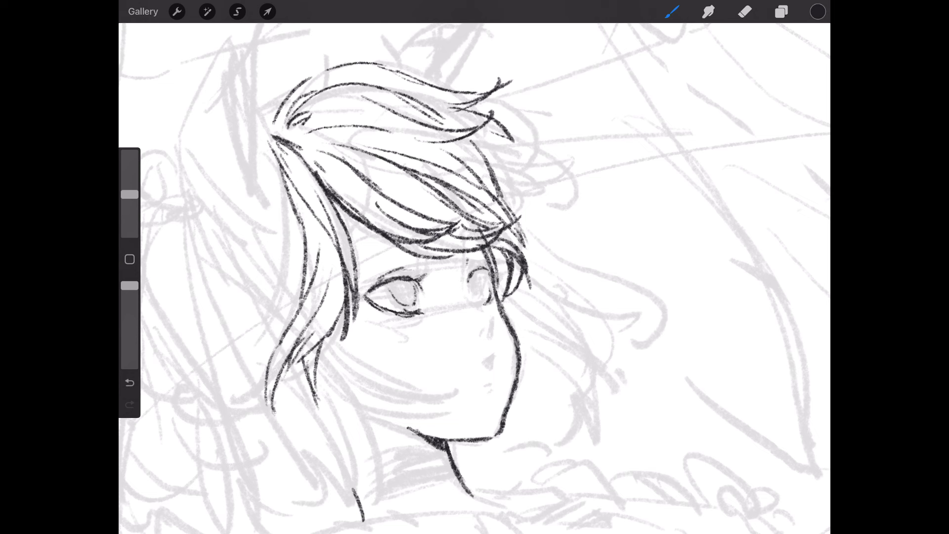
# Step: Fill hairline gaps, ink the nose bridge and mouth, and darken both pupils and eyelids
pyautogui.moveTo(368, 242)
pyautogui.mouseDown()
pyautogui.moveTo(344, 260)
pyautogui.moveTo(417, 240)
pyautogui.moveTo(460, 275)
pyautogui.moveTo(491, 317)
pyautogui.mouseUp()
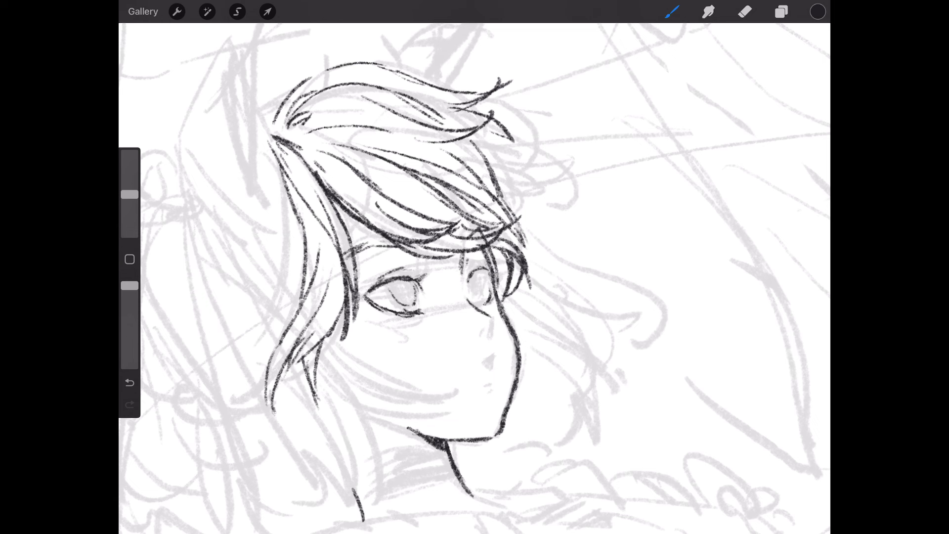
pyautogui.moveTo(492, 323); pyautogui.dragTo(496, 379)
pyautogui.moveTo(469, 278); pyautogui.dragTo(492, 269)
pyautogui.moveTo(475, 269)
pyautogui.mouseDown()
pyautogui.moveTo(487, 262)
pyautogui.moveTo(484, 294)
pyautogui.mouseUp()
pyautogui.moveTo(402, 287); pyautogui.dragTo(413, 292)
pyautogui.moveTo(483, 271)
pyautogui.mouseDown()
pyautogui.moveTo(491, 297)
pyautogui.moveTo(490, 282)
pyautogui.moveTo(507, 270)
pyautogui.mouseUp()
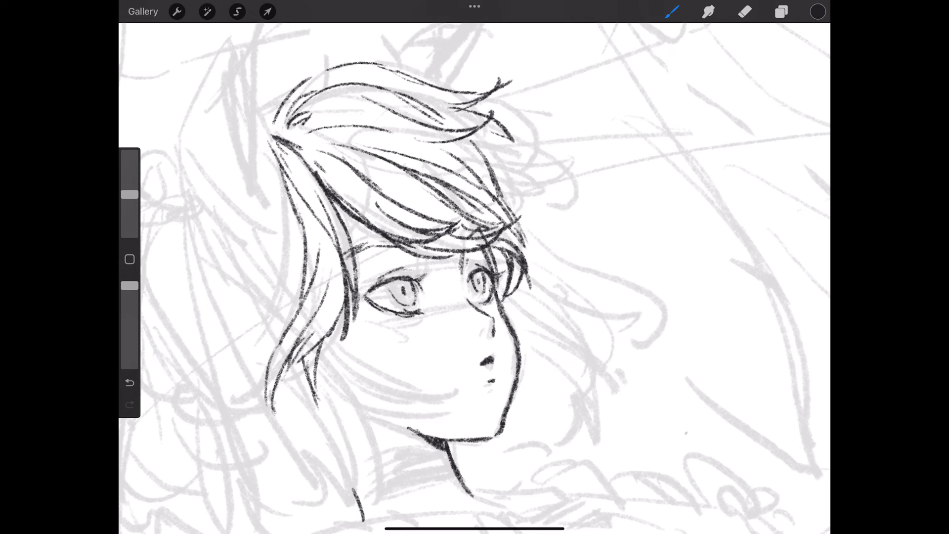
pyautogui.moveTo(408, 277); pyautogui.dragTo(420, 275)
pyautogui.moveTo(358, 297)
pyautogui.mouseDown()
pyautogui.moveTo(367, 293)
pyautogui.moveTo(330, 360)
pyautogui.moveTo(307, 358)
pyautogui.moveTo(287, 385)
pyautogui.mouseUp()
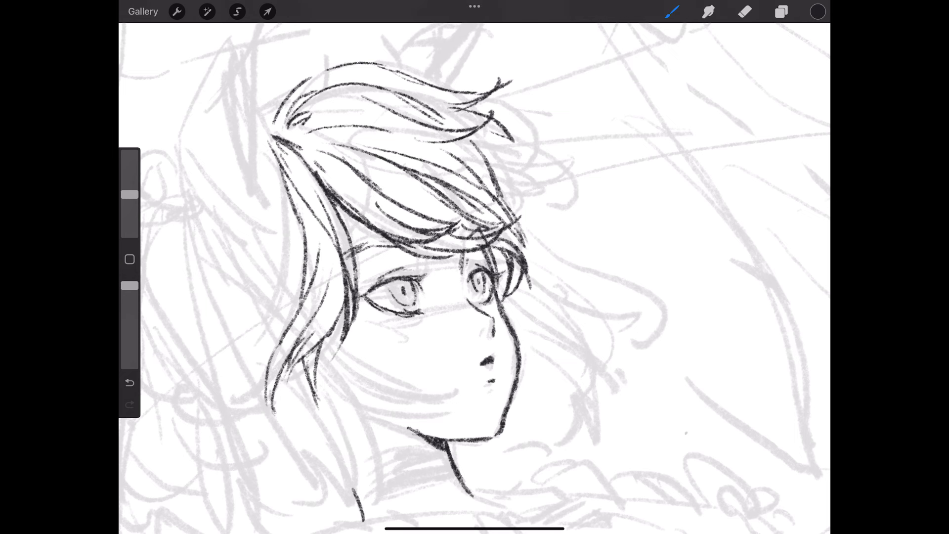
# Step: Ink a long hair strand down beside the face, ending in a curled, flicked tip
pyautogui.scroll(-5, 474, 277)
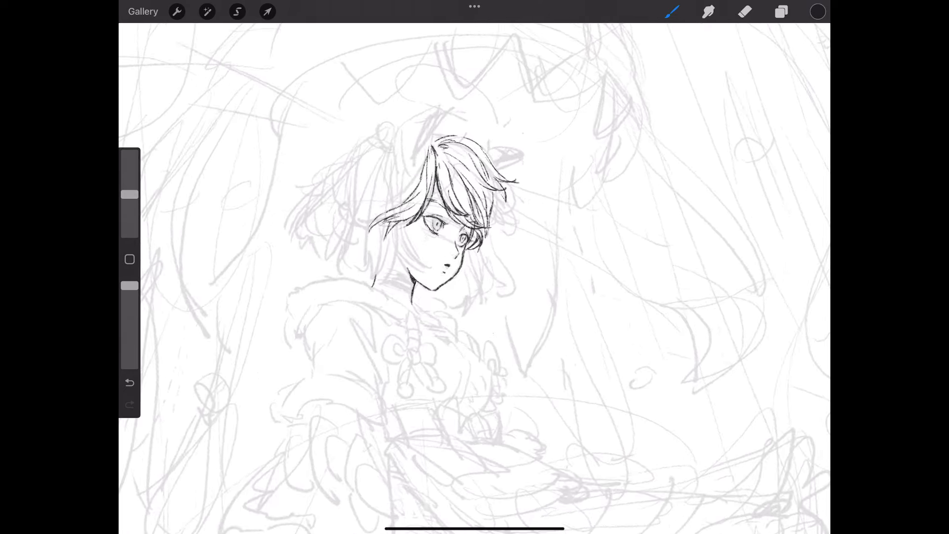
pyautogui.scroll(5, 568, 247)
pyautogui.moveTo(440, 206)
pyautogui.mouseDown()
pyautogui.moveTo(468, 288)
pyautogui.moveTo(491, 304)
pyautogui.mouseUp()
pyautogui.moveTo(454, 280)
pyautogui.mouseDown()
pyautogui.moveTo(485, 308)
pyautogui.moveTo(485, 319)
pyautogui.moveTo(463, 327)
pyautogui.mouseUp()
pyautogui.moveTo(429, 259)
pyautogui.mouseDown()
pyautogui.moveTo(479, 302)
pyautogui.moveTo(514, 292)
pyautogui.mouseUp()
pyautogui.moveTo(457, 296); pyautogui.dragTo(439, 324)
# Step: Add several more hair strands beside the face and neck, darkening the neck-side strand
pyautogui.moveTo(410, 246); pyautogui.dragTo(436, 311)
pyautogui.moveTo(415, 262); pyautogui.dragTo(439, 346)
pyautogui.moveTo(405, 280); pyautogui.dragTo(434, 351)
pyautogui.moveTo(431, 307); pyautogui.dragTo(438, 354)
pyautogui.moveTo(447, 288)
pyautogui.mouseDown()
pyautogui.moveTo(438, 316)
pyautogui.moveTo(402, 354)
pyautogui.mouseUp()
pyautogui.moveTo(397, 293)
pyautogui.mouseDown()
pyautogui.moveTo(408, 354)
pyautogui.moveTo(368, 351)
pyautogui.moveTo(368, 334)
pyautogui.mouseUp()
pyautogui.moveTo(426, 296)
pyautogui.mouseDown()
pyautogui.moveTo(434, 344)
pyautogui.moveTo(394, 339)
pyautogui.moveTo(421, 367)
pyautogui.mouseUp()
pyautogui.moveTo(426, 343); pyautogui.dragTo(432, 369)
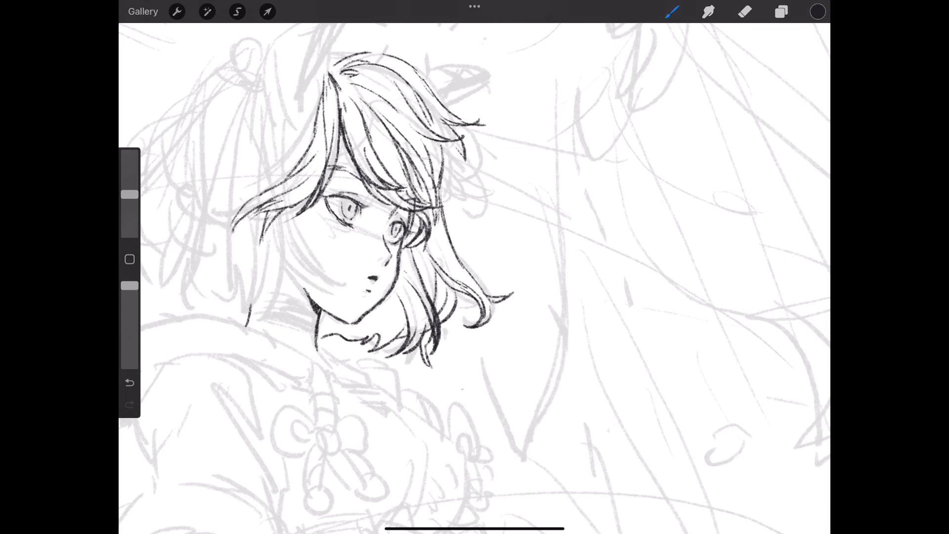
pyautogui.scroll(5, 474, 267)
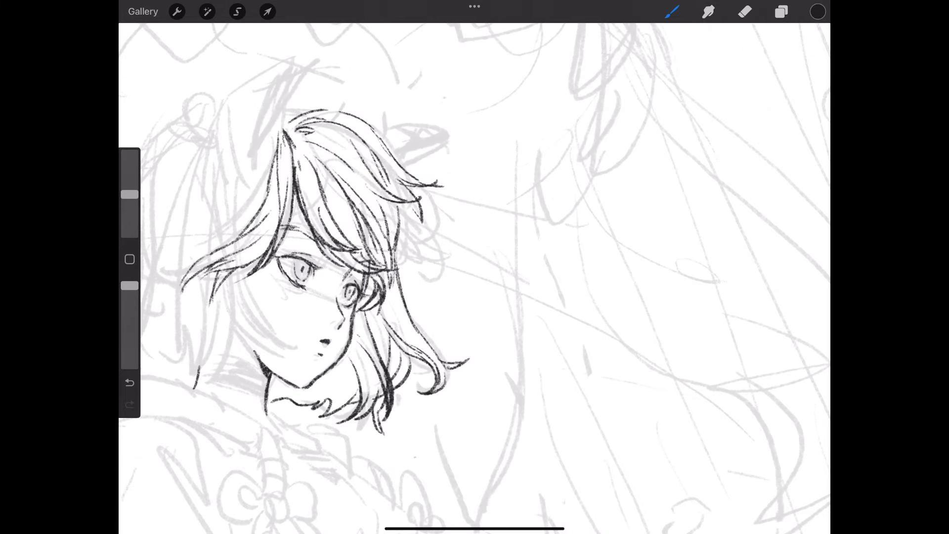
# Step: Draw a dark hooked hair strand and short strands beside the face
pyautogui.moveTo(395, 203)
pyautogui.mouseDown()
pyautogui.moveTo(437, 249)
pyautogui.moveTo(439, 269)
pyautogui.moveTo(410, 280)
pyautogui.mouseUp()
pyautogui.moveTo(398, 229)
pyautogui.mouseDown()
pyautogui.moveTo(423, 238)
pyautogui.moveTo(458, 211)
pyautogui.mouseUp()
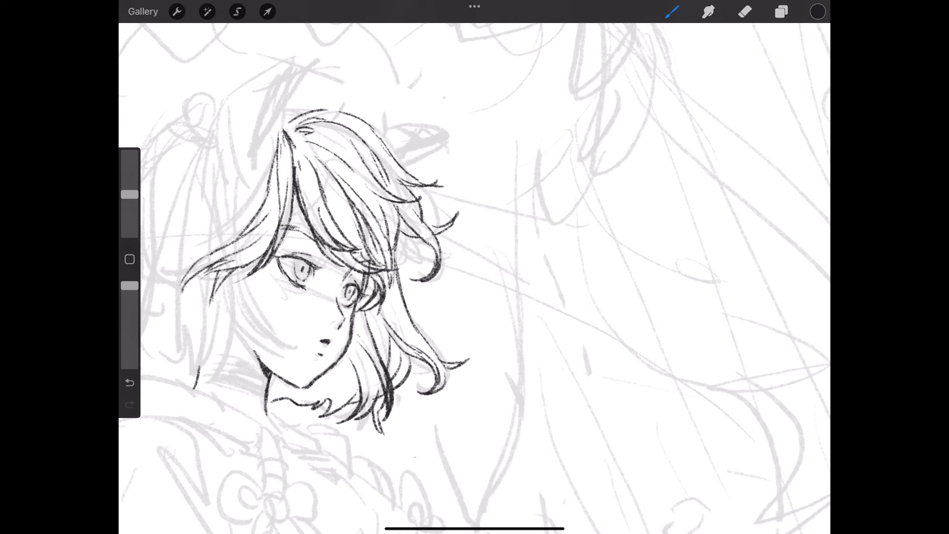
pyautogui.moveTo(398, 242)
pyautogui.mouseDown()
pyautogui.moveTo(412, 267)
pyautogui.moveTo(406, 261)
pyautogui.mouseUp()
pyautogui.moveTo(401, 233); pyautogui.dragTo(403, 280)
pyautogui.scroll(-3, 513, 276)
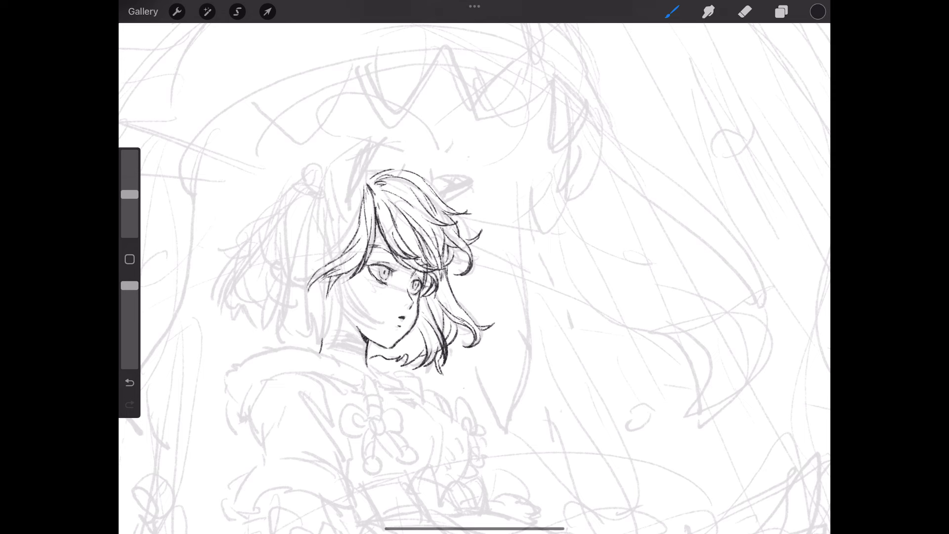
pyautogui.scroll(3, 395, 272)
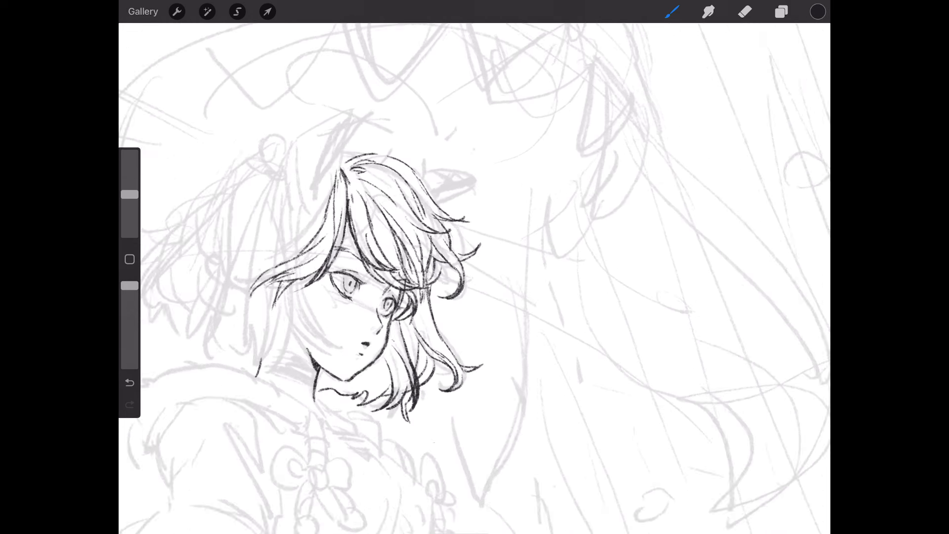
# Step: Draw the two pointed fox ears, with inner contour lines in the left ear
pyautogui.moveTo(428, 196); pyautogui.dragTo(482, 190)
pyautogui.moveTo(448, 232); pyautogui.dragTo(499, 200)
pyautogui.moveTo(334, 184); pyautogui.dragTo(348, 134)
pyautogui.moveTo(289, 245)
pyautogui.mouseDown()
pyautogui.moveTo(280, 218)
pyautogui.moveTo(284, 163)
pyautogui.moveTo(353, 120)
pyautogui.moveTo(341, 143)
pyautogui.mouseUp()
pyautogui.moveTo(492, 206); pyautogui.dragTo(505, 203)
pyautogui.moveTo(443, 196); pyautogui.dragTo(512, 202)
pyautogui.moveTo(347, 130)
pyautogui.mouseDown()
pyautogui.moveTo(358, 115)
pyautogui.moveTo(287, 231)
pyautogui.mouseUp()
pyautogui.moveTo(334, 173); pyautogui.dragTo(286, 279)
# Step: Ink hair strands left of the face and reinforce the lower-left jaw line
pyautogui.moveTo(318, 237); pyautogui.dragTo(270, 294)
pyautogui.moveTo(258, 327); pyautogui.dragTo(267, 382)
pyautogui.moveTo(264, 345); pyautogui.dragTo(275, 393)
pyautogui.moveTo(287, 324); pyautogui.dragTo(298, 367)
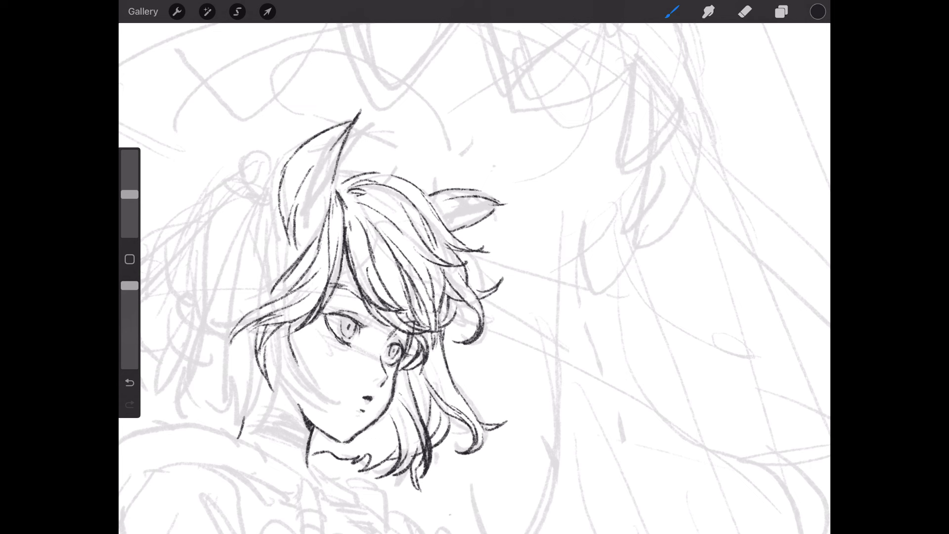
pyautogui.moveTo(289, 331); pyautogui.dragTo(320, 380)
pyautogui.moveTo(282, 356); pyautogui.dragTo(319, 384)
pyautogui.moveTo(264, 347)
pyautogui.mouseDown()
pyautogui.moveTo(278, 389)
pyautogui.moveTo(316, 406)
pyautogui.moveTo(287, 419)
pyautogui.moveTo(283, 388)
pyautogui.moveTo(306, 407)
pyautogui.moveTo(328, 389)
pyautogui.mouseUp()
pyautogui.moveTo(271, 328); pyautogui.dragTo(278, 343)
# Step: Add short strokes along the left-side hair strands
pyautogui.moveTo(273, 293)
pyautogui.mouseDown()
pyautogui.moveTo(262, 305)
pyautogui.moveTo(266, 298)
pyautogui.mouseUp()
pyautogui.moveTo(235, 331); pyautogui.dragTo(225, 349)
pyautogui.moveTo(322, 255); pyautogui.dragTo(315, 287)
pyautogui.moveTo(321, 230)
pyautogui.mouseDown()
pyautogui.moveTo(317, 250)
pyautogui.moveTo(318, 237)
pyautogui.moveTo(283, 278)
pyautogui.mouseUp()
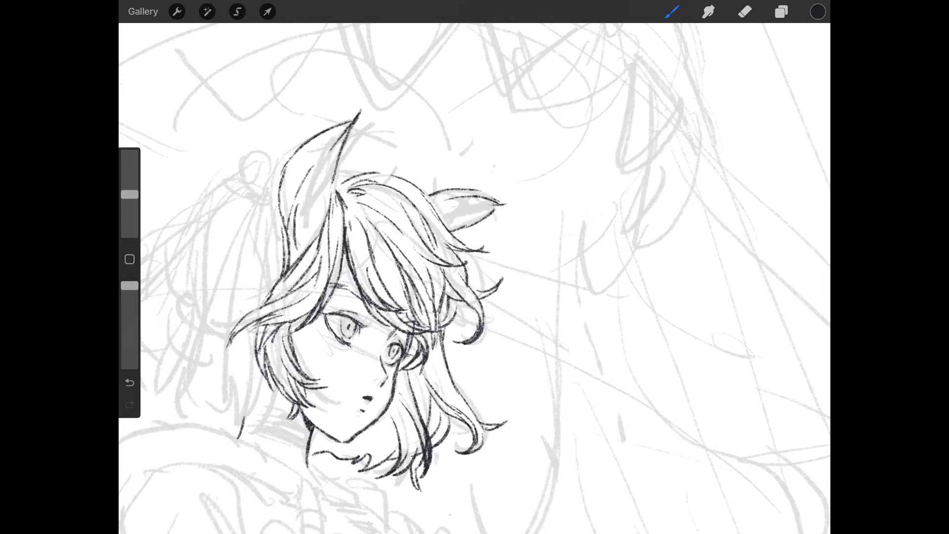
pyautogui.scroll(-3, 474, 267)
pyautogui.scroll(2, 475, 267)
pyautogui.scroll(2, 395, 297)
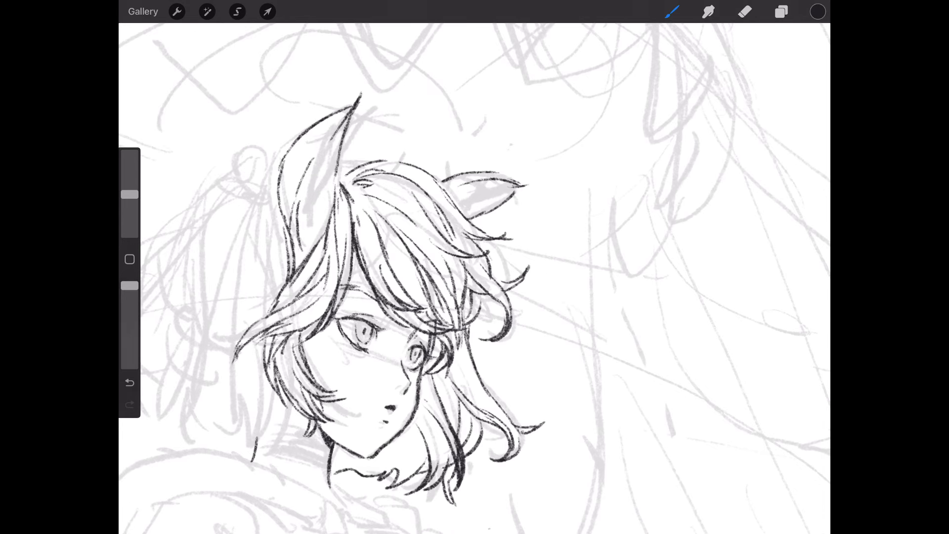
# Step: Draw a round swirled bun left of the ear with a ribbon trailing down-left
pyautogui.moveTo(241, 177); pyautogui.dragTo(270, 202)
pyautogui.moveTo(247, 144)
pyautogui.mouseDown()
pyautogui.moveTo(232, 166)
pyautogui.moveTo(268, 150)
pyautogui.moveTo(262, 177)
pyautogui.moveTo(270, 164)
pyautogui.moveTo(239, 158)
pyautogui.mouseUp()
pyautogui.moveTo(239, 158); pyautogui.dragTo(248, 149)
pyautogui.moveTo(236, 191); pyautogui.dragTo(259, 186)
pyautogui.moveTo(267, 179)
pyautogui.mouseDown()
pyautogui.moveTo(211, 207)
pyautogui.moveTo(208, 226)
pyautogui.mouseUp()
pyautogui.moveTo(209, 212)
pyautogui.mouseDown()
pyautogui.moveTo(205, 231)
pyautogui.moveTo(178, 228)
pyautogui.mouseUp()
pyautogui.moveTo(207, 215)
pyautogui.mouseDown()
pyautogui.moveTo(184, 245)
pyautogui.moveTo(193, 252)
pyautogui.moveTo(205, 230)
pyautogui.mouseUp()
pyautogui.moveTo(254, 199)
pyautogui.mouseDown()
pyautogui.moveTo(247, 204)
pyautogui.moveTo(272, 195)
pyautogui.moveTo(279, 212)
pyautogui.moveTo(271, 208)
pyautogui.mouseUp()
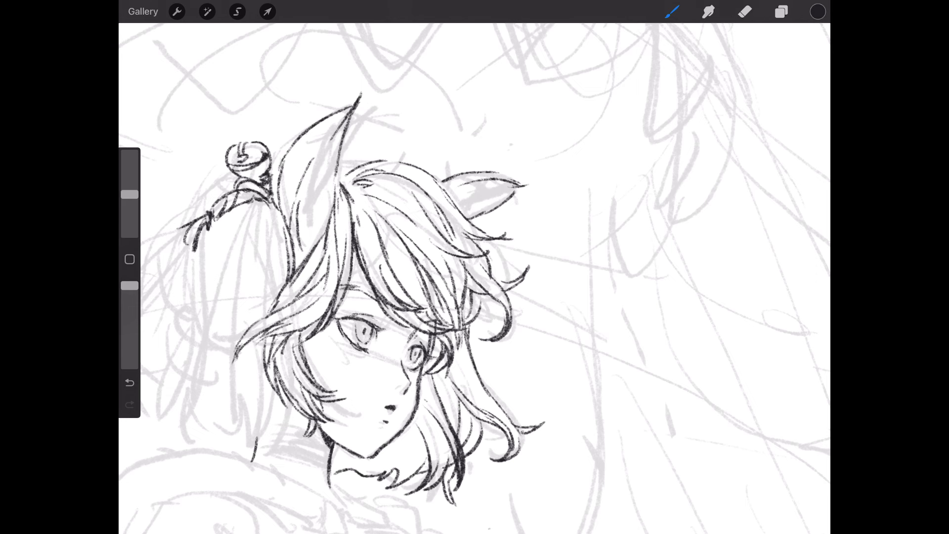
# Step: Draw the ponytail strands curving down from the bun to the lower-left hair
pyautogui.scroll(-3, 474, 266)
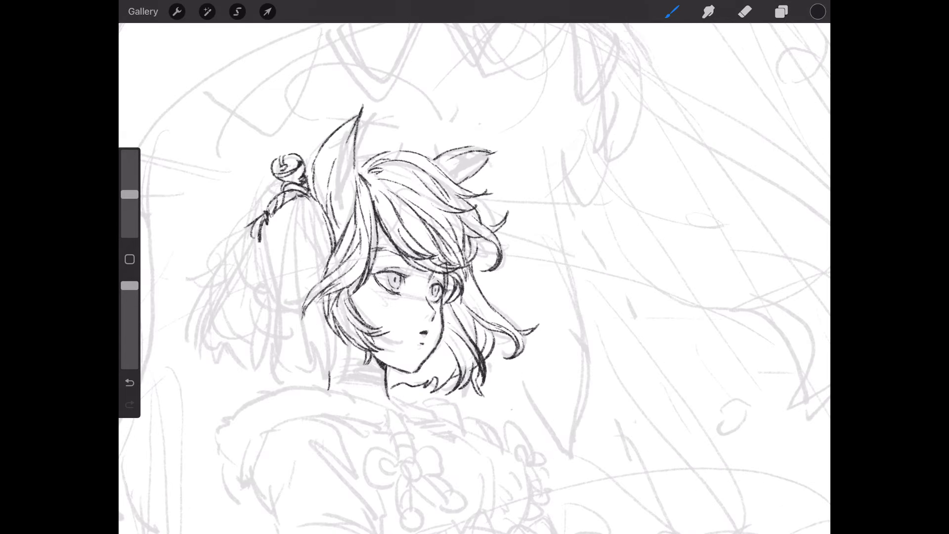
pyautogui.moveTo(307, 197); pyautogui.dragTo(309, 260)
pyautogui.moveTo(265, 203); pyautogui.dragTo(249, 300)
pyautogui.moveTo(297, 197)
pyautogui.mouseDown()
pyautogui.moveTo(286, 248)
pyautogui.moveTo(300, 285)
pyautogui.moveTo(286, 378)
pyautogui.mouseUp()
pyautogui.moveTo(309, 246); pyautogui.dragTo(309, 268)
pyautogui.moveTo(299, 322)
pyautogui.mouseDown()
pyautogui.moveTo(289, 385)
pyautogui.moveTo(296, 390)
pyautogui.mouseUp()
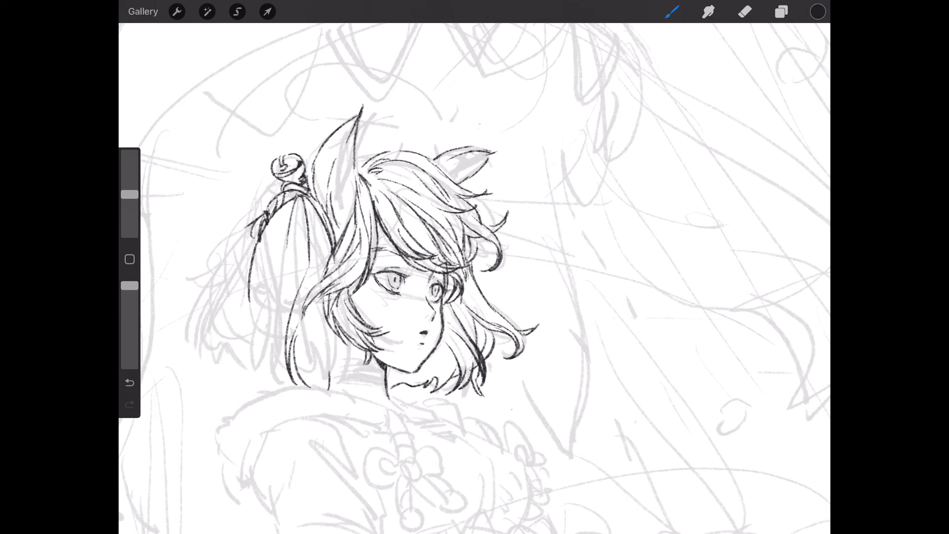
pyautogui.moveTo(263, 267); pyautogui.dragTo(250, 373)
pyautogui.moveTo(259, 336)
pyautogui.mouseDown()
pyautogui.moveTo(289, 381)
pyautogui.moveTo(237, 377)
pyautogui.mouseUp()
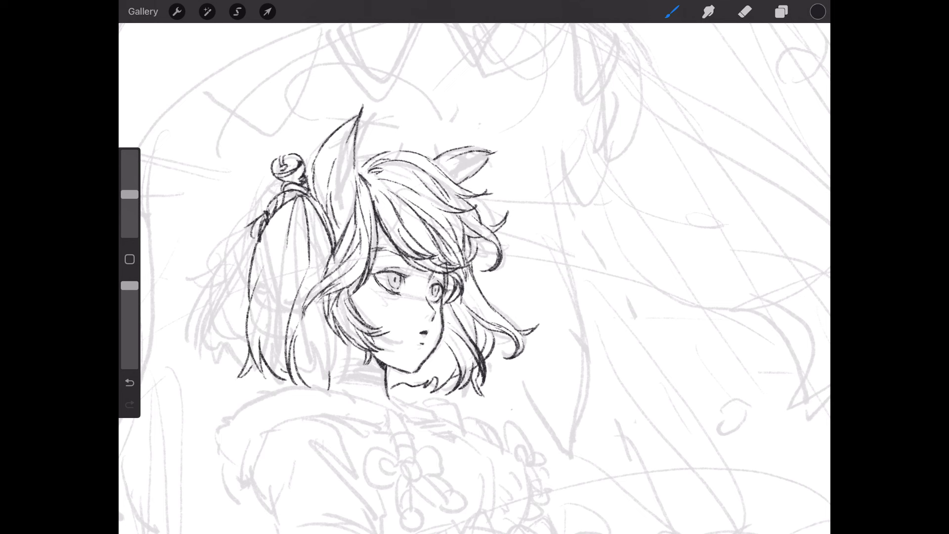
pyautogui.moveTo(305, 360); pyautogui.dragTo(320, 385)
# Step: Add more strands to the lower hair and ponytail, touching up the hair top and tie
pyautogui.moveTo(331, 231); pyautogui.dragTo(327, 252)
pyautogui.moveTo(347, 339); pyautogui.dragTo(321, 381)
pyautogui.moveTo(314, 360); pyautogui.dragTo(330, 384)
pyautogui.moveTo(314, 226); pyautogui.dragTo(308, 281)
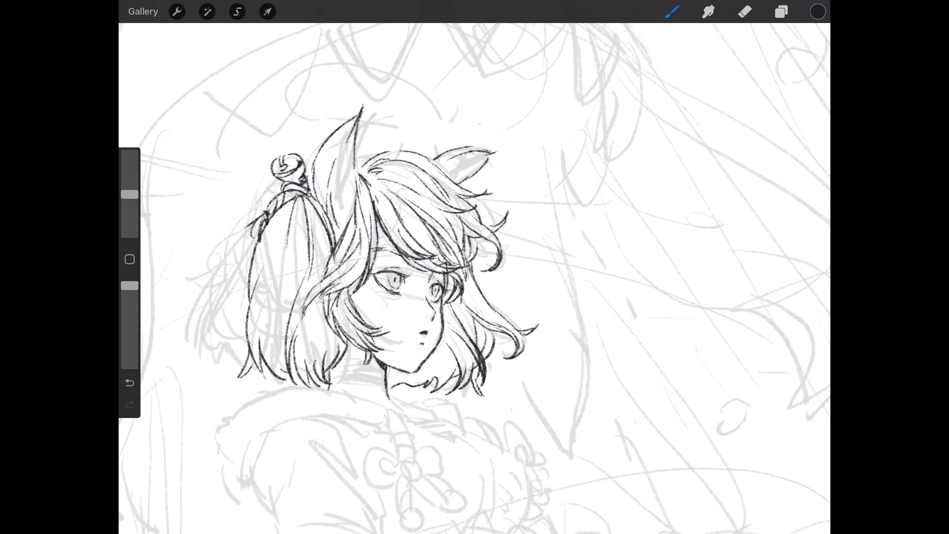
pyautogui.moveTo(329, 316)
pyautogui.mouseDown()
pyautogui.moveTo(323, 368)
pyautogui.moveTo(339, 372)
pyautogui.mouseUp()
pyautogui.moveTo(287, 235); pyautogui.dragTo(265, 316)
pyautogui.moveTo(266, 278); pyautogui.dragTo(258, 313)
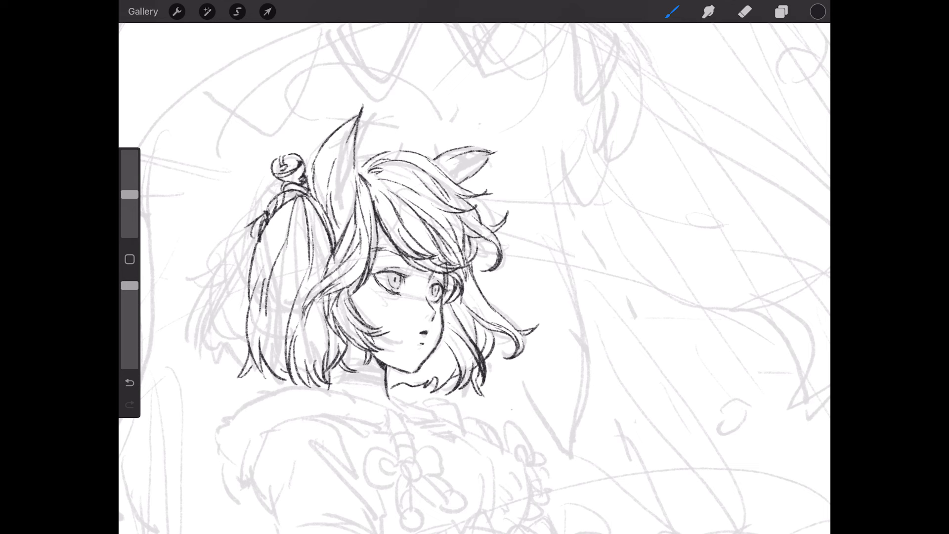
pyautogui.moveTo(355, 161); pyautogui.dragTo(372, 159)
pyautogui.moveTo(281, 185); pyautogui.dragTo(254, 211)
# Step: Sweep strands down through the ponytail and add wisps at its tip
pyautogui.scroll(-3, 445, 222)
pyautogui.moveTo(355, 179)
pyautogui.mouseDown()
pyautogui.moveTo(298, 249)
pyautogui.moveTo(316, 273)
pyautogui.moveTo(341, 275)
pyautogui.mouseUp()
pyautogui.moveTo(304, 237); pyautogui.dragTo(283, 244)
pyautogui.moveTo(346, 202)
pyautogui.mouseDown()
pyautogui.moveTo(283, 243)
pyautogui.moveTo(315, 272)
pyautogui.mouseUp()
pyautogui.moveTo(336, 259); pyautogui.dragTo(329, 274)
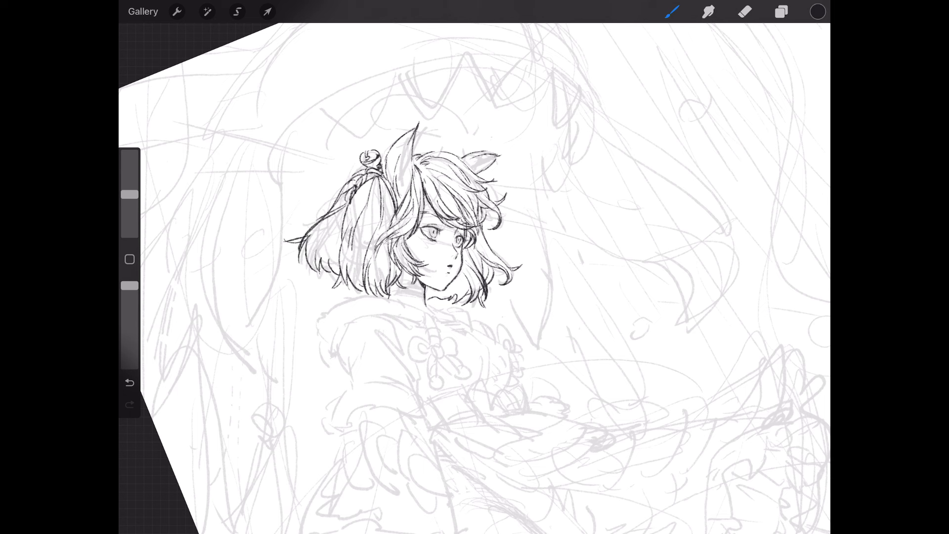
pyautogui.moveTo(359, 193); pyautogui.dragTo(329, 288)
# Step: Ink the strand between the ponytail and face, plus short strokes beside the neck
pyautogui.moveTo(385, 268); pyautogui.dragTo(383, 292)
pyautogui.moveTo(390, 242); pyautogui.dragTo(385, 267)
pyautogui.moveTo(388, 263); pyautogui.dragTo(386, 276)
pyautogui.moveTo(391, 259)
pyautogui.mouseDown()
pyautogui.moveTo(395, 284)
pyautogui.moveTo(383, 286)
pyautogui.moveTo(432, 303)
pyautogui.mouseUp()
pyautogui.moveTo(438, 291); pyautogui.dragTo(434, 303)
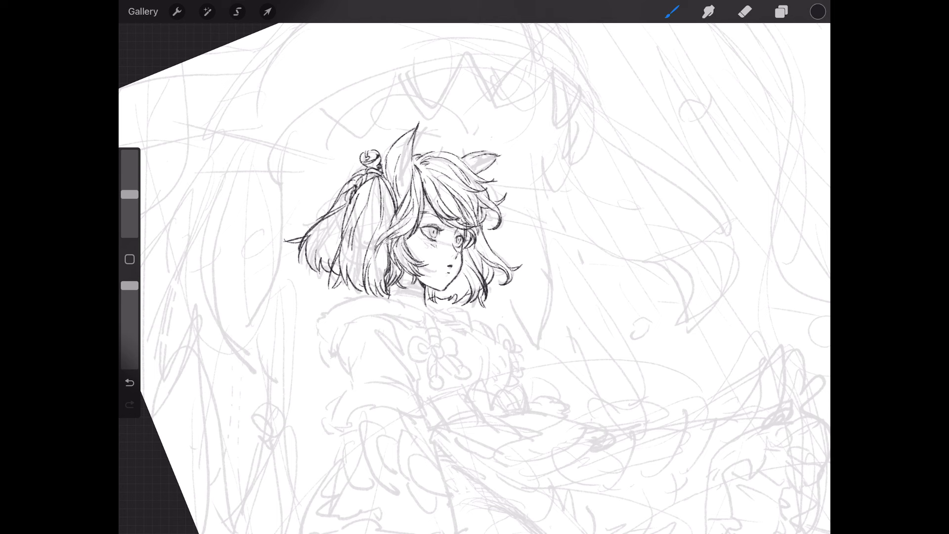
# Step: Add flyaway strands atop the head, on the right hair, and in the ponytail
pyautogui.moveTo(431, 153)
pyautogui.mouseDown()
pyautogui.moveTo(454, 141)
pyautogui.moveTo(396, 163)
pyautogui.mouseUp()
pyautogui.moveTo(450, 151); pyautogui.dragTo(460, 140)
pyautogui.moveTo(498, 201); pyautogui.dragTo(488, 216)
pyautogui.moveTo(494, 262)
pyautogui.mouseDown()
pyautogui.moveTo(520, 257)
pyautogui.moveTo(480, 267)
pyautogui.moveTo(499, 290)
pyautogui.mouseUp()
pyautogui.moveTo(344, 210); pyautogui.dragTo(298, 250)
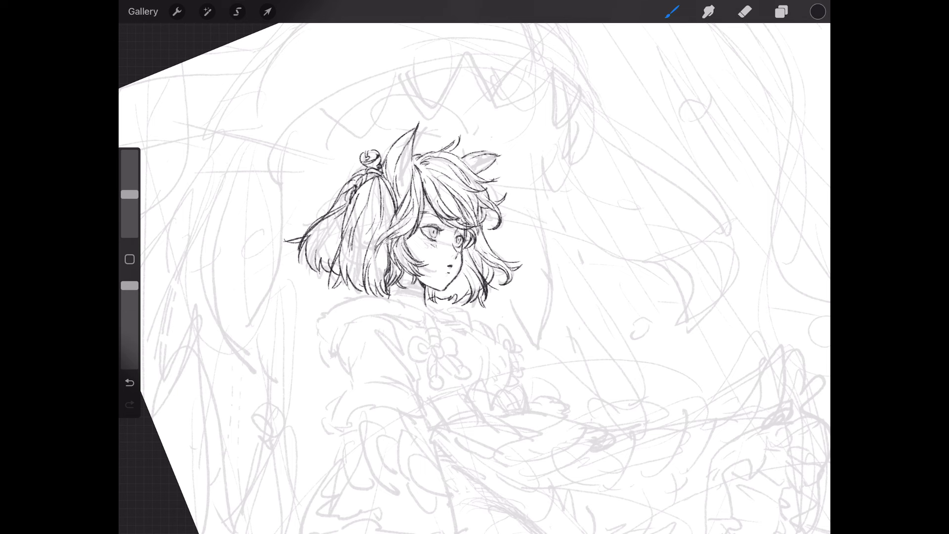
# Step: Add darker hair strands to the ponytail and lower left pigtail
pyautogui.scroll(3, 395, 247)
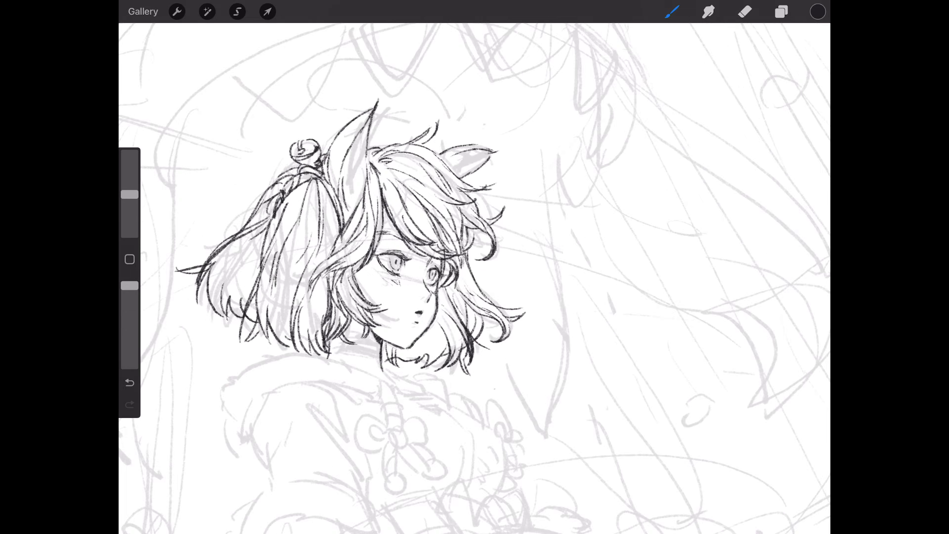
pyautogui.moveTo(269, 193); pyautogui.dragTo(254, 212)
pyautogui.moveTo(203, 271); pyautogui.dragTo(174, 268)
pyautogui.moveTo(250, 237)
pyautogui.mouseDown()
pyautogui.moveTo(211, 268)
pyautogui.moveTo(242, 243)
pyautogui.mouseUp()
pyautogui.moveTo(230, 286)
pyautogui.mouseDown()
pyautogui.moveTo(210, 320)
pyautogui.moveTo(263, 342)
pyautogui.mouseUp()
pyautogui.moveTo(289, 299); pyautogui.dragTo(267, 347)
pyautogui.moveTo(296, 328); pyautogui.dragTo(285, 345)
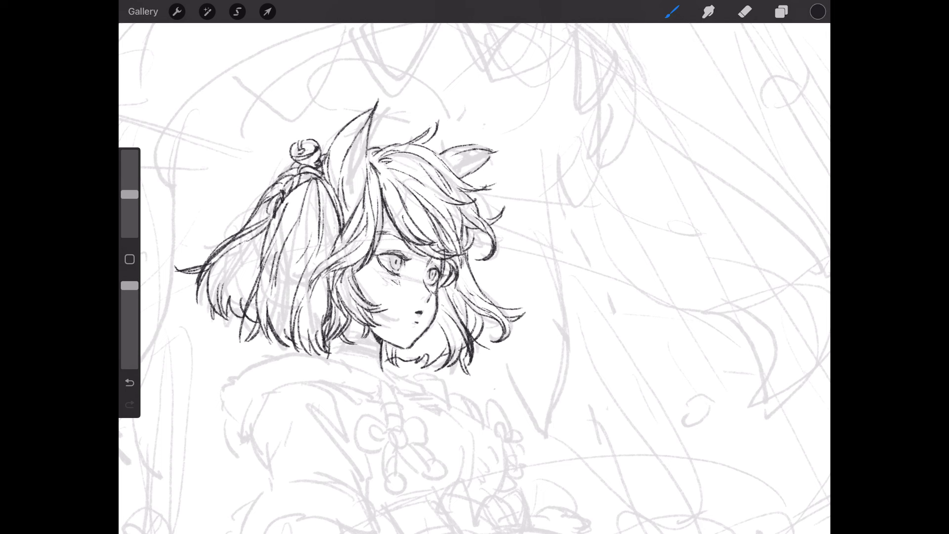
# Step: Define both cat ears, the right hair edge and face-framing locks, and darken the left pigtail
pyautogui.moveTo(346, 167); pyautogui.dragTo(341, 180)
pyautogui.moveTo(364, 146); pyautogui.dragTo(357, 164)
pyautogui.moveTo(432, 154)
pyautogui.mouseDown()
pyautogui.moveTo(457, 148)
pyautogui.moveTo(477, 216)
pyautogui.mouseUp()
pyautogui.moveTo(479, 230); pyautogui.dragTo(470, 249)
pyautogui.moveTo(390, 173); pyautogui.dragTo(377, 191)
pyautogui.moveTo(378, 179)
pyautogui.mouseDown()
pyautogui.moveTo(362, 222)
pyautogui.moveTo(331, 251)
pyautogui.moveTo(309, 297)
pyautogui.mouseUp()
pyautogui.moveTo(333, 218); pyautogui.dragTo(326, 255)
pyautogui.moveTo(245, 242); pyautogui.dragTo(224, 281)
pyautogui.moveTo(256, 236); pyautogui.dragTo(238, 252)
# Step: Ink the neck and shoulder line and hatch the shadow under the chin
pyautogui.scroll(-3, 475, 267)
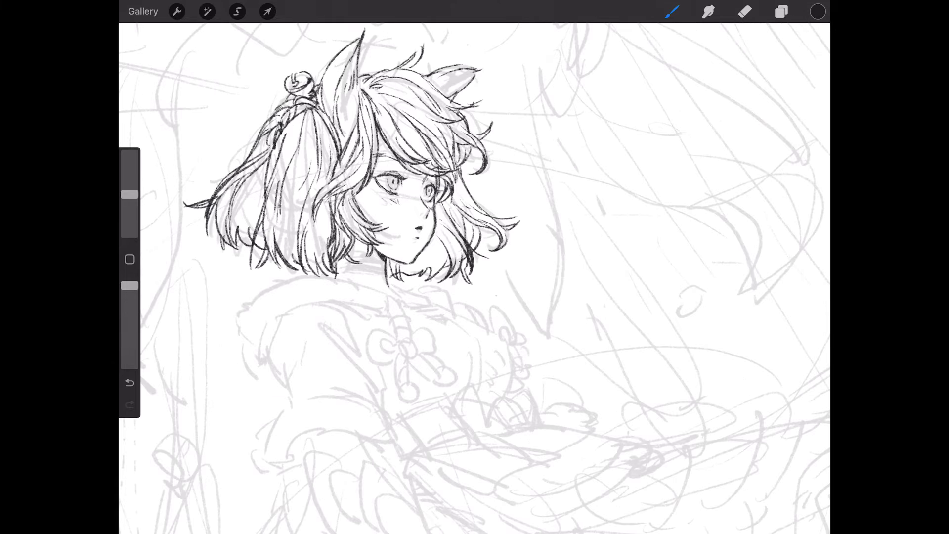
pyautogui.scroll(3, 474, 266)
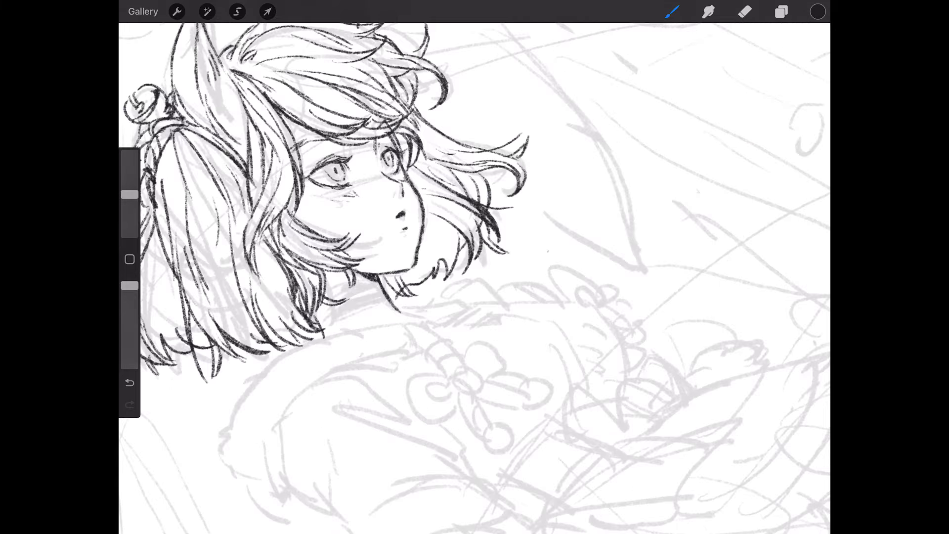
pyautogui.scroll(-5, 475, 267)
pyautogui.scroll(3, 475, 267)
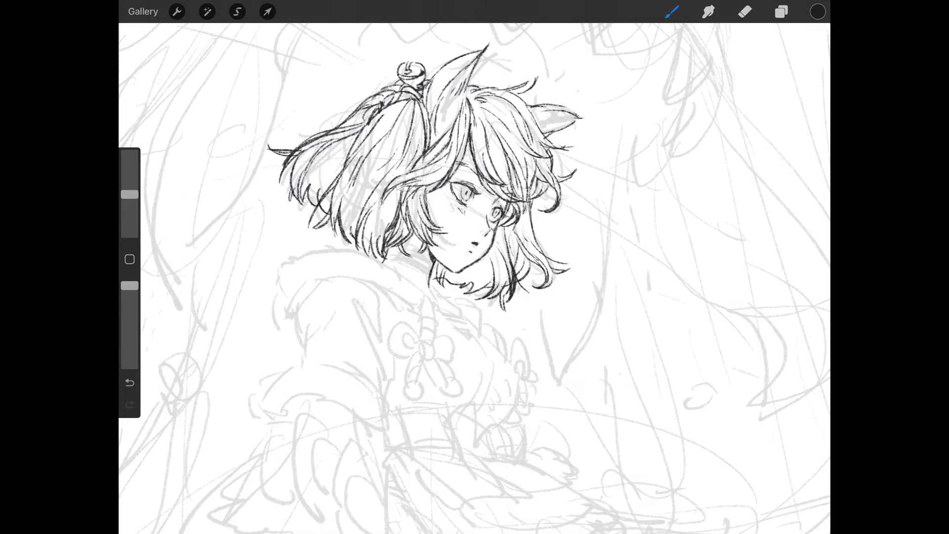
pyautogui.scroll(3, 474, 267)
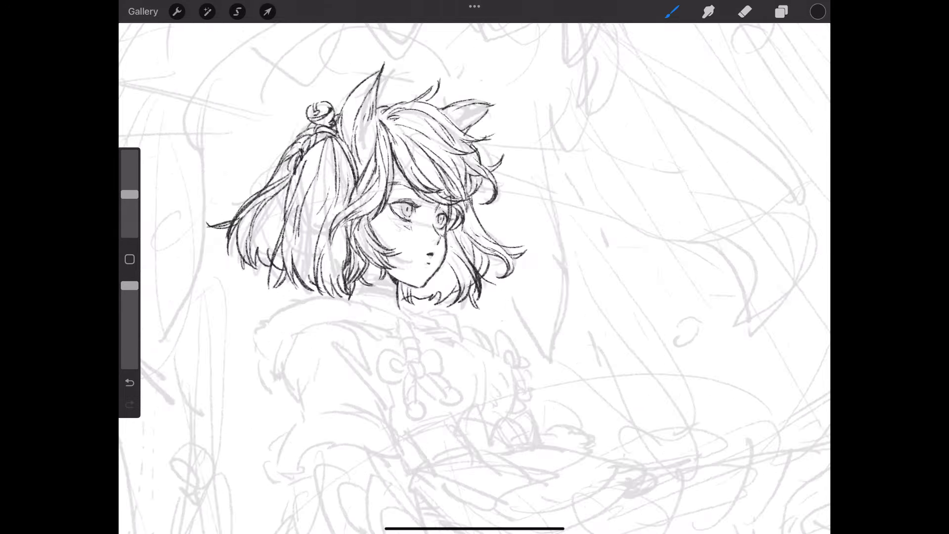
pyautogui.scroll(2, 474, 267)
pyautogui.moveTo(360, 332); pyautogui.dragTo(306, 365)
pyautogui.moveTo(323, 328)
pyautogui.mouseDown()
pyautogui.moveTo(308, 338)
pyautogui.moveTo(354, 321)
pyautogui.mouseUp()
pyautogui.moveTo(341, 331)
pyautogui.mouseDown()
pyautogui.moveTo(354, 324)
pyautogui.moveTo(322, 333)
pyautogui.moveTo(308, 361)
pyautogui.mouseUp()
# Step: With the canvas turned, ink the lower jaw, a hook below the chin and collar marks
pyautogui.moveTo(296, 232)
pyautogui.mouseDown()
pyautogui.moveTo(519, 153)
pyautogui.moveTo(514, 69)
pyautogui.mouseUp()
pyautogui.moveTo(445, 197)
pyautogui.mouseDown()
pyautogui.moveTo(450, 219)
pyautogui.moveTo(464, 223)
pyautogui.mouseUp()
pyautogui.moveTo(459, 217); pyautogui.dragTo(485, 236)
pyautogui.moveTo(519, 148); pyautogui.dragTo(395, 148)
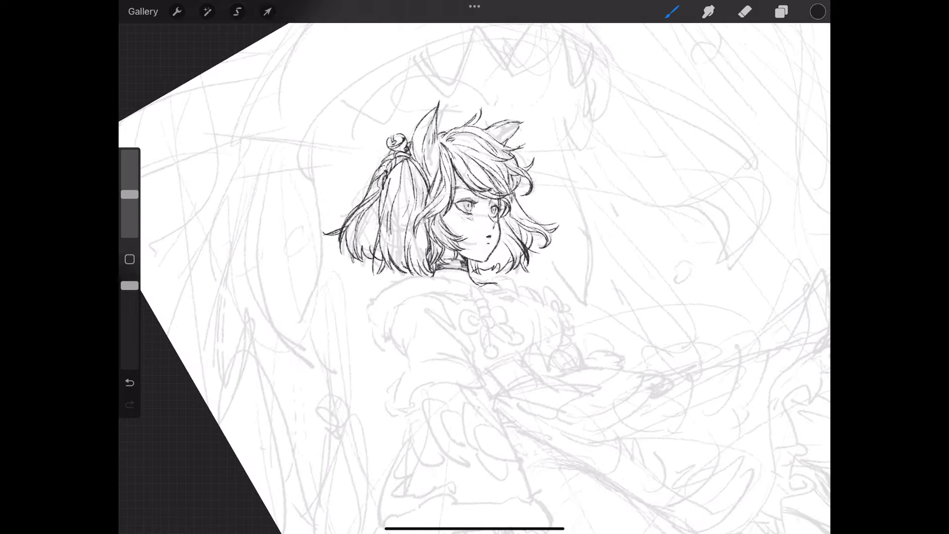
pyautogui.moveTo(450, 237); pyautogui.dragTo(458, 249)
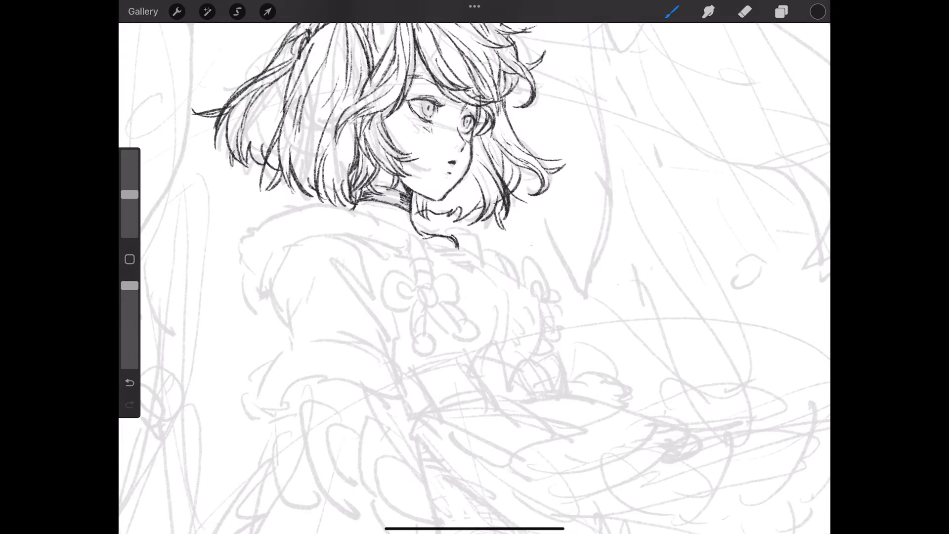
pyautogui.moveTo(413, 224); pyautogui.dragTo(422, 217)
pyautogui.moveTo(419, 222); pyautogui.dragTo(443, 215)
# Step: Ink the collar below the chin with fur ticks along the shoulder edge
pyautogui.moveTo(444, 221)
pyautogui.mouseDown()
pyautogui.moveTo(468, 220)
pyautogui.moveTo(484, 240)
pyautogui.moveTo(457, 254)
pyautogui.moveTo(488, 257)
pyautogui.mouseUp()
pyautogui.moveTo(407, 220)
pyautogui.mouseDown()
pyautogui.moveTo(392, 225)
pyautogui.moveTo(342, 208)
pyautogui.mouseUp()
pyautogui.moveTo(347, 200); pyautogui.dragTo(296, 206)
pyautogui.moveTo(301, 203)
pyautogui.mouseDown()
pyautogui.moveTo(241, 235)
pyautogui.moveTo(235, 260)
pyautogui.moveTo(260, 298)
pyautogui.moveTo(272, 300)
pyautogui.moveTo(270, 282)
pyautogui.moveTo(309, 233)
pyautogui.moveTo(387, 250)
pyautogui.moveTo(416, 238)
pyautogui.moveTo(406, 252)
pyautogui.moveTo(388, 251)
pyautogui.mouseUp()
pyautogui.moveTo(281, 262); pyautogui.dragTo(274, 274)
# Step: Draw the shoulder and upper sleeve lines below the fur collar, with hatching
pyautogui.moveTo(445, 158)
pyautogui.mouseDown()
pyautogui.moveTo(613, 170)
pyautogui.moveTo(568, 188)
pyautogui.mouseUp()
pyautogui.moveTo(359, 166); pyautogui.dragTo(336, 221)
pyautogui.moveTo(442, 188); pyautogui.dragTo(420, 240)
pyautogui.moveTo(425, 207)
pyautogui.mouseDown()
pyautogui.moveTo(417, 247)
pyautogui.moveTo(395, 283)
pyautogui.mouseUp()
pyautogui.moveTo(359, 188); pyautogui.dragTo(333, 216)
pyautogui.moveTo(369, 203); pyautogui.dragTo(334, 215)
pyautogui.moveTo(441, 185); pyautogui.dragTo(429, 223)
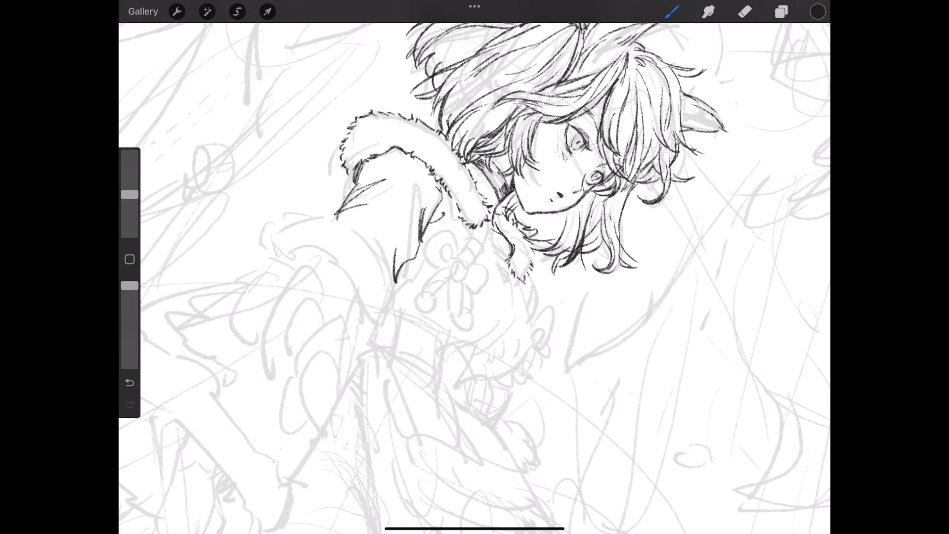
# Step: Outline the cord hanging below the fur collar and close its bottom end
pyautogui.scroll(-5, 474, 266)
pyautogui.moveTo(322, 160); pyautogui.dragTo(316, 173)
pyautogui.moveTo(333, 142)
pyautogui.mouseDown()
pyautogui.moveTo(329, 171)
pyautogui.moveTo(322, 155)
pyautogui.mouseUp()
pyautogui.moveTo(328, 158); pyautogui.dragTo(318, 174)
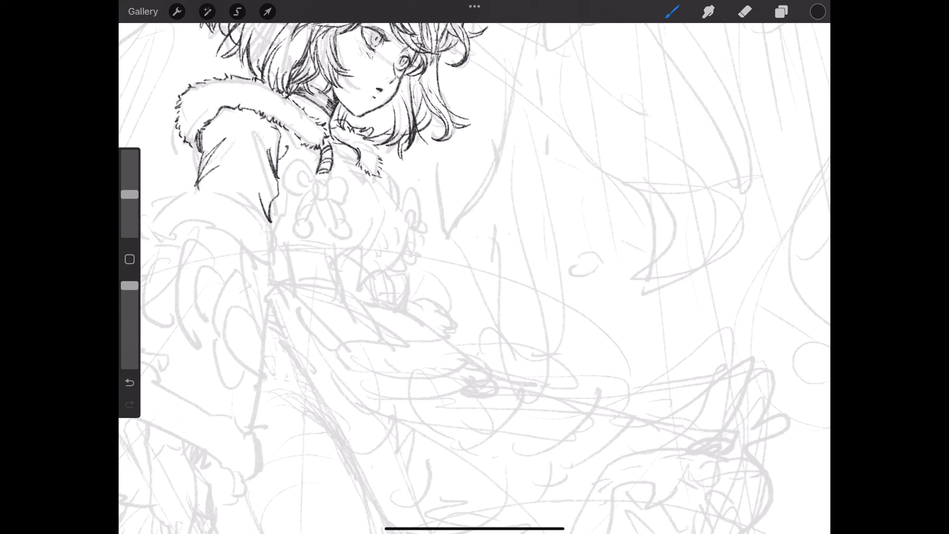
pyautogui.moveTo(330, 177)
pyautogui.mouseDown()
pyautogui.moveTo(321, 197)
pyautogui.moveTo(304, 196)
pyautogui.moveTo(322, 185)
pyautogui.moveTo(306, 186)
pyautogui.moveTo(307, 154)
pyautogui.moveTo(316, 171)
pyautogui.moveTo(292, 176)
pyautogui.moveTo(348, 189)
pyautogui.moveTo(346, 205)
pyautogui.mouseUp()
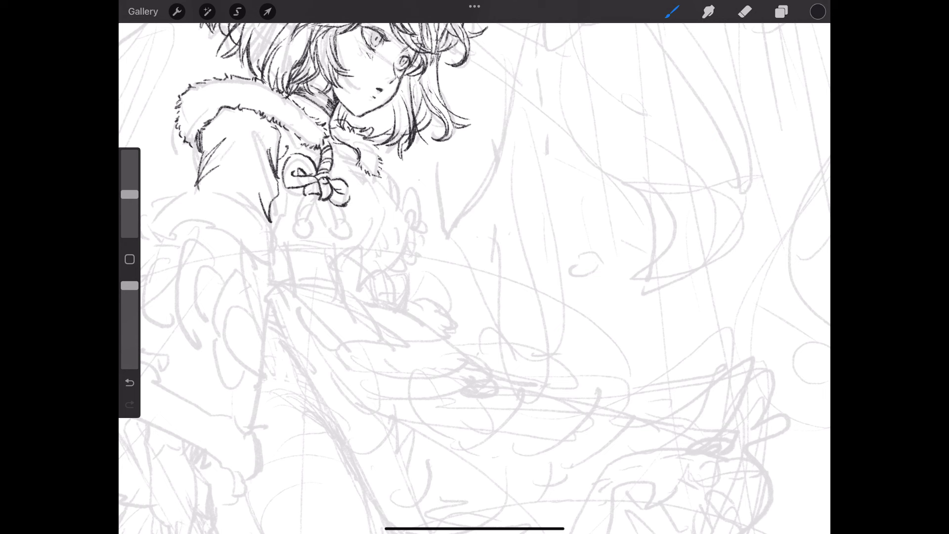
# Step: Draw the bow loop and knot, the tail ends with a round bell, and shade the cord
pyautogui.moveTo(301, 178)
pyautogui.mouseDown()
pyautogui.moveTo(308, 183)
pyautogui.moveTo(292, 187)
pyautogui.moveTo(298, 165)
pyautogui.moveTo(345, 205)
pyautogui.moveTo(292, 223)
pyautogui.moveTo(320, 200)
pyautogui.moveTo(305, 219)
pyautogui.moveTo(347, 224)
pyautogui.mouseUp()
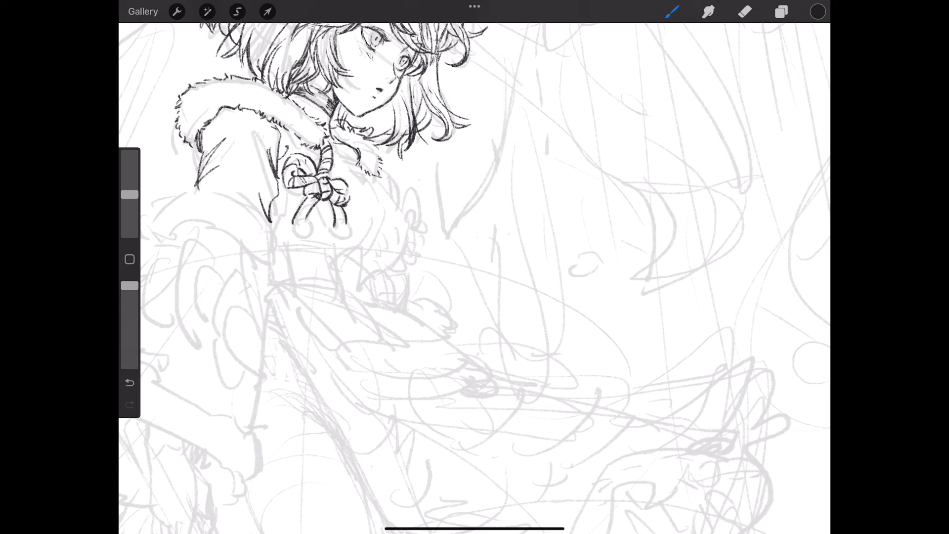
pyautogui.moveTo(301, 188)
pyautogui.mouseDown()
pyautogui.moveTo(318, 187)
pyautogui.moveTo(301, 207)
pyautogui.moveTo(342, 219)
pyautogui.moveTo(346, 229)
pyautogui.moveTo(308, 216)
pyautogui.moveTo(345, 226)
pyautogui.moveTo(349, 238)
pyautogui.moveTo(325, 240)
pyautogui.mouseUp()
pyautogui.moveTo(344, 236)
pyautogui.mouseDown()
pyautogui.moveTo(349, 245)
pyautogui.moveTo(337, 243)
pyautogui.mouseUp()
pyautogui.moveTo(289, 223)
pyautogui.mouseDown()
pyautogui.moveTo(307, 218)
pyautogui.moveTo(288, 236)
pyautogui.moveTo(336, 238)
pyautogui.mouseUp()
pyautogui.moveTo(329, 167); pyautogui.dragTo(334, 177)
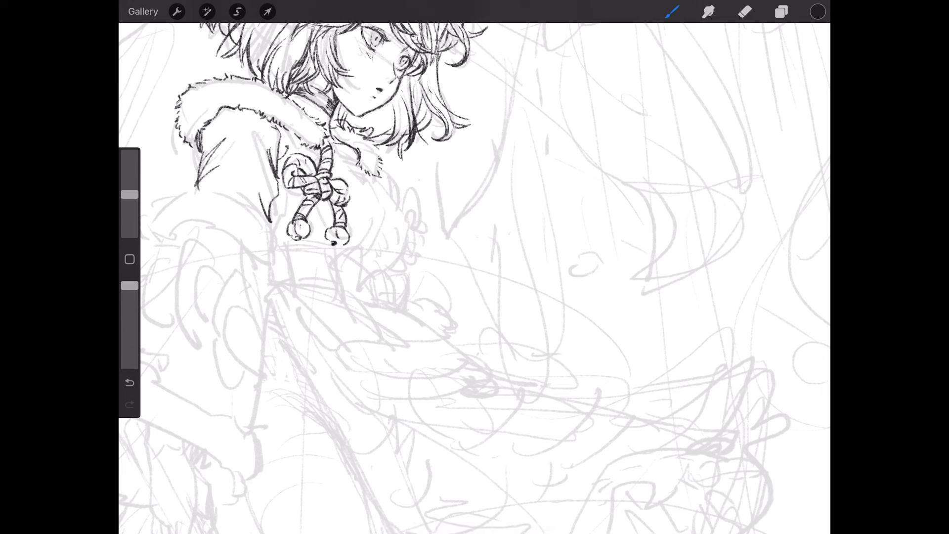
pyautogui.moveTo(333, 140); pyautogui.dragTo(340, 147)
pyautogui.moveTo(344, 149); pyautogui.dragTo(333, 169)
# Step: Ink the coat's front edges below the fur collar, then reframe toward the waist
pyautogui.scroll(-5, 474, 267)
pyautogui.scroll(4, 474, 267)
pyautogui.scroll(1, 474, 267)
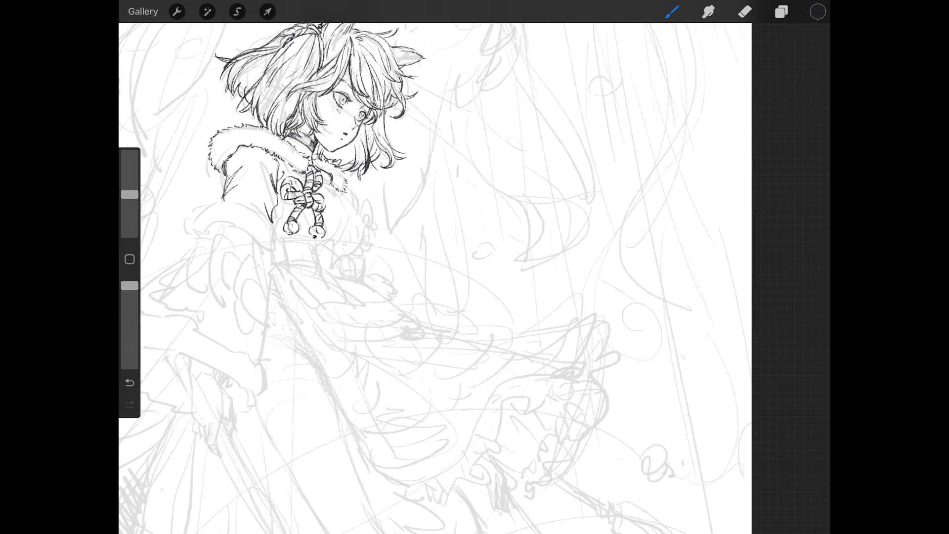
pyautogui.moveTo(334, 181)
pyautogui.mouseDown()
pyautogui.moveTo(324, 188)
pyautogui.moveTo(344, 204)
pyautogui.moveTo(329, 244)
pyautogui.mouseUp()
pyautogui.moveTo(344, 192)
pyautogui.mouseDown()
pyautogui.moveTo(367, 225)
pyautogui.moveTo(344, 257)
pyautogui.mouseUp()
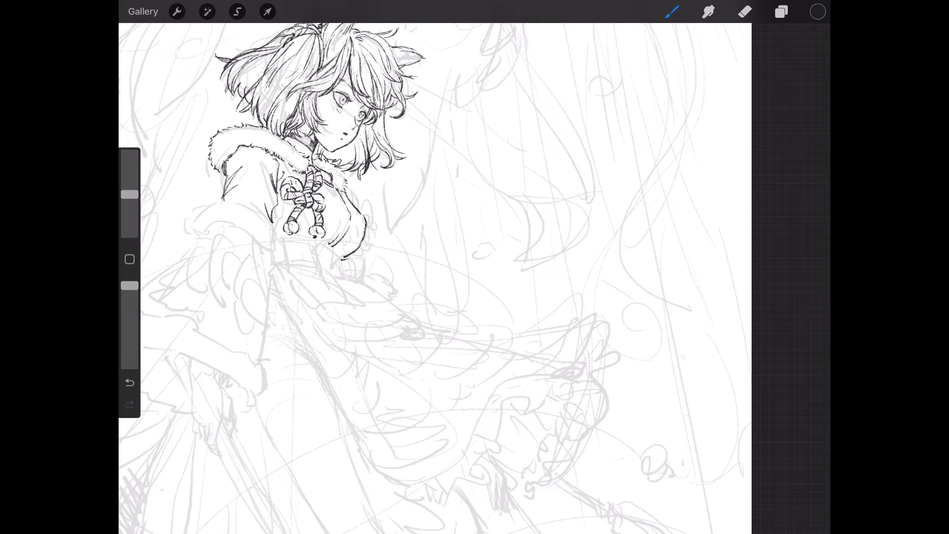
pyautogui.moveTo(445, 296)
pyautogui.mouseDown()
pyautogui.moveTo(395, 247)
pyautogui.moveTo(420, 231)
pyautogui.moveTo(402, 242)
pyautogui.moveTo(424, 238)
pyautogui.moveTo(425, 250)
pyautogui.mouseUp()
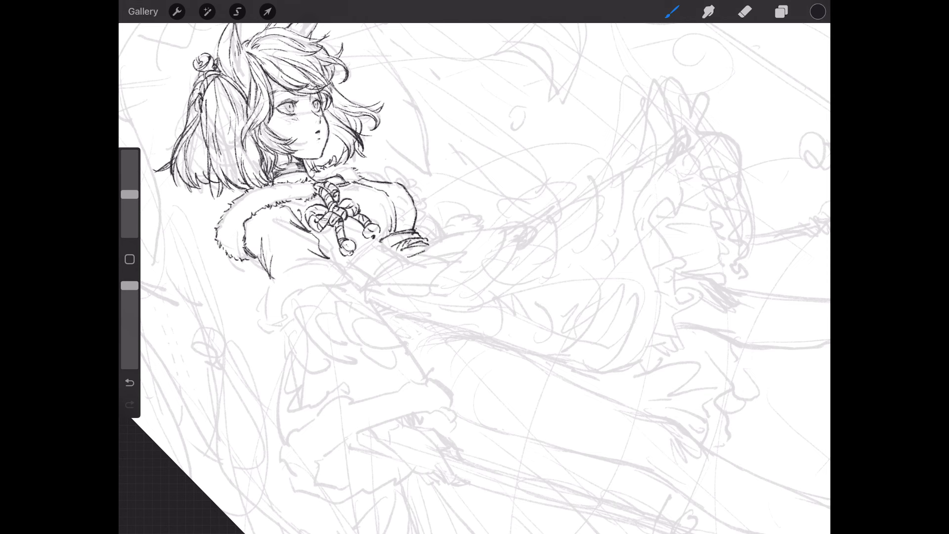
pyautogui.scroll(-5, 474, 277)
# Step: Draw the waist line and jagged ruffled cuff, with ruffle lines and the sleeve fold edge
pyautogui.moveTo(381, 106)
pyautogui.mouseDown()
pyautogui.moveTo(423, 110)
pyautogui.moveTo(431, 120)
pyautogui.moveTo(376, 113)
pyautogui.moveTo(394, 159)
pyautogui.moveTo(414, 142)
pyautogui.moveTo(444, 169)
pyautogui.mouseUp()
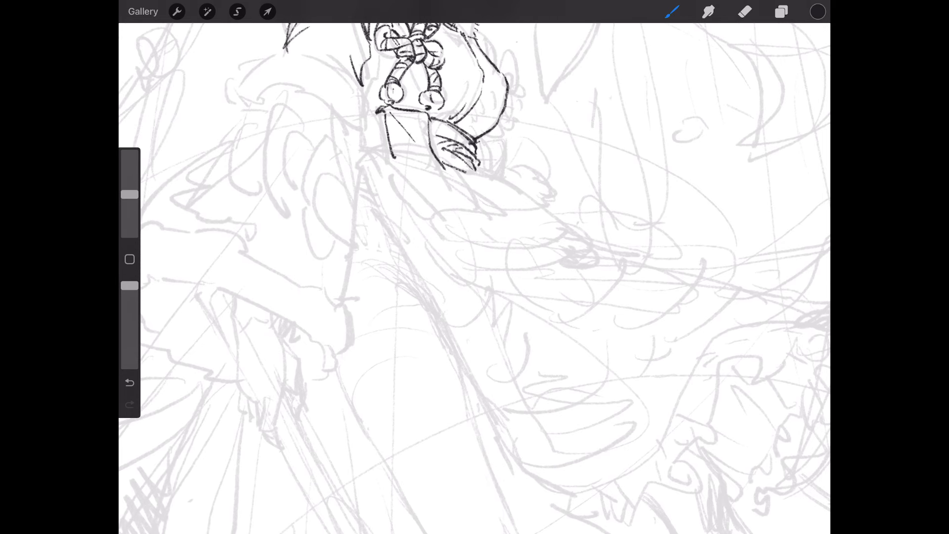
pyautogui.moveTo(392, 157)
pyautogui.mouseDown()
pyautogui.moveTo(427, 190)
pyautogui.moveTo(457, 185)
pyautogui.moveTo(433, 199)
pyautogui.moveTo(467, 196)
pyautogui.moveTo(449, 216)
pyautogui.moveTo(475, 201)
pyautogui.moveTo(496, 216)
pyautogui.mouseUp()
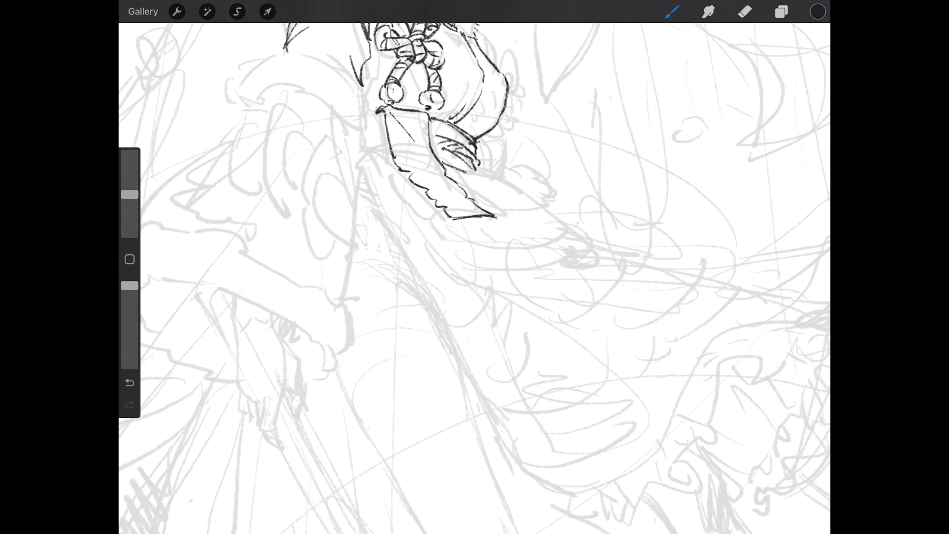
pyautogui.moveTo(394, 132)
pyautogui.mouseDown()
pyautogui.moveTo(421, 179)
pyautogui.moveTo(435, 188)
pyautogui.moveTo(446, 174)
pyautogui.mouseUp()
pyautogui.moveTo(427, 133)
pyautogui.mouseDown()
pyautogui.moveTo(463, 225)
pyautogui.moveTo(498, 220)
pyautogui.mouseUp()
pyautogui.moveTo(376, 111); pyautogui.dragTo(365, 116)
pyautogui.moveTo(369, 155); pyautogui.dragTo(389, 152)
pyautogui.moveTo(369, 158); pyautogui.dragTo(390, 155)
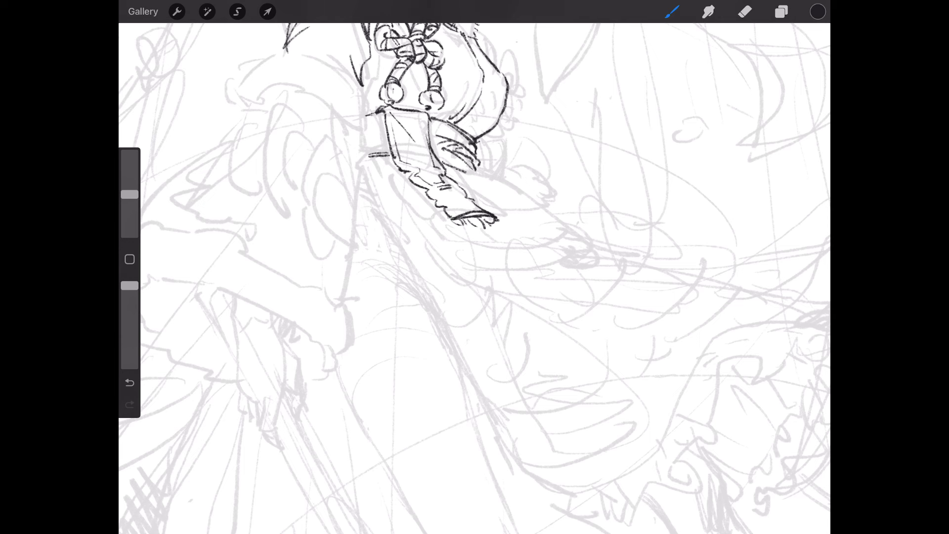
pyautogui.moveTo(453, 168); pyautogui.dragTo(484, 175)
# Step: Add marks at the sleeve tip and ink the sleeve's upper fur edge
pyautogui.scroll(-5, 474, 267)
pyautogui.scroll(5, 474, 267)
pyautogui.moveTo(299, 120)
pyautogui.mouseDown()
pyautogui.moveTo(319, 118)
pyautogui.moveTo(359, 151)
pyautogui.mouseUp()
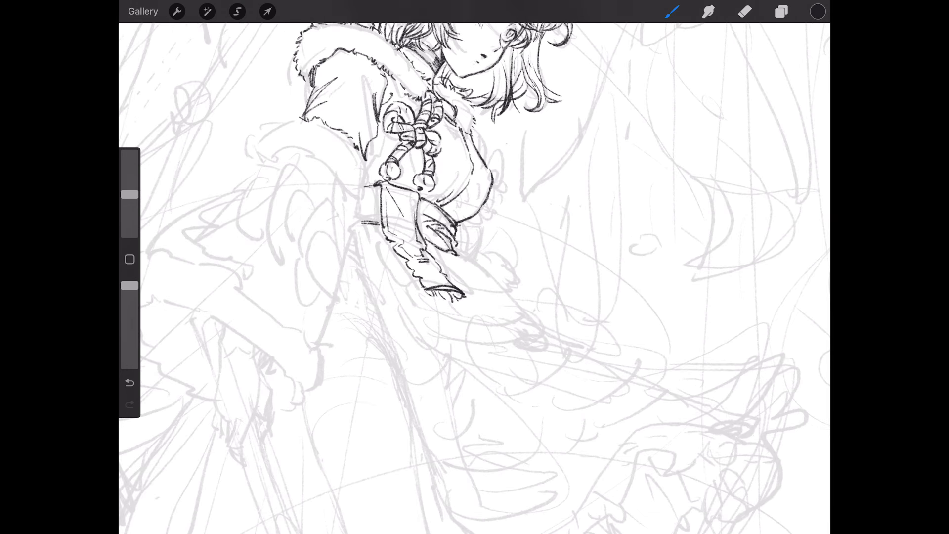
pyautogui.moveTo(300, 115)
pyautogui.mouseDown()
pyautogui.moveTo(259, 134)
pyautogui.moveTo(257, 161)
pyautogui.moveTo(301, 147)
pyautogui.moveTo(337, 173)
pyautogui.moveTo(372, 176)
pyautogui.moveTo(355, 194)
pyautogui.moveTo(364, 197)
pyautogui.moveTo(329, 318)
pyautogui.mouseUp()
# Step: Undo a stray line under the sleeve and add fur strokes near the collar
pyautogui.moveTo(298, 155); pyautogui.dragTo(266, 178)
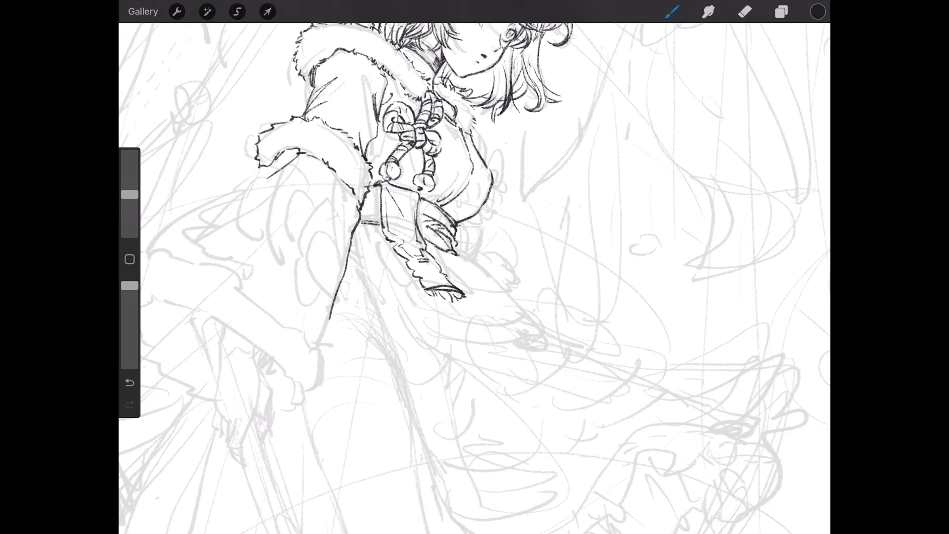
pyautogui.moveTo(410, 143); pyautogui.dragTo(450, 89)
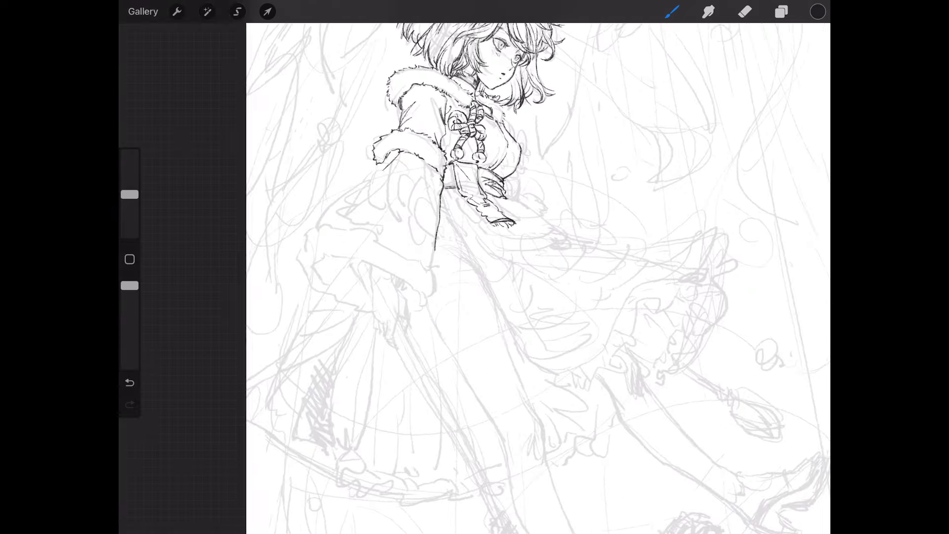
pyautogui.hotkey('ctrl', 'z')
pyautogui.moveTo(326, 101)
pyautogui.mouseDown()
pyautogui.moveTo(316, 118)
pyautogui.moveTo(293, 121)
pyautogui.moveTo(325, 112)
pyautogui.moveTo(302, 112)
pyautogui.moveTo(314, 106)
pyautogui.moveTo(306, 108)
pyautogui.moveTo(319, 105)
pyautogui.moveTo(315, 114)
pyautogui.moveTo(330, 112)
pyautogui.moveTo(314, 136)
pyautogui.moveTo(296, 134)
pyautogui.mouseUp()
# Step: Outline the wide hanging sleeve's outer, inner and lower edges with a fold line
pyautogui.moveTo(289, 126); pyautogui.dragTo(193, 214)
pyautogui.moveTo(389, 272); pyautogui.dragTo(382, 306)
pyautogui.moveTo(194, 213); pyautogui.dragTo(182, 232)
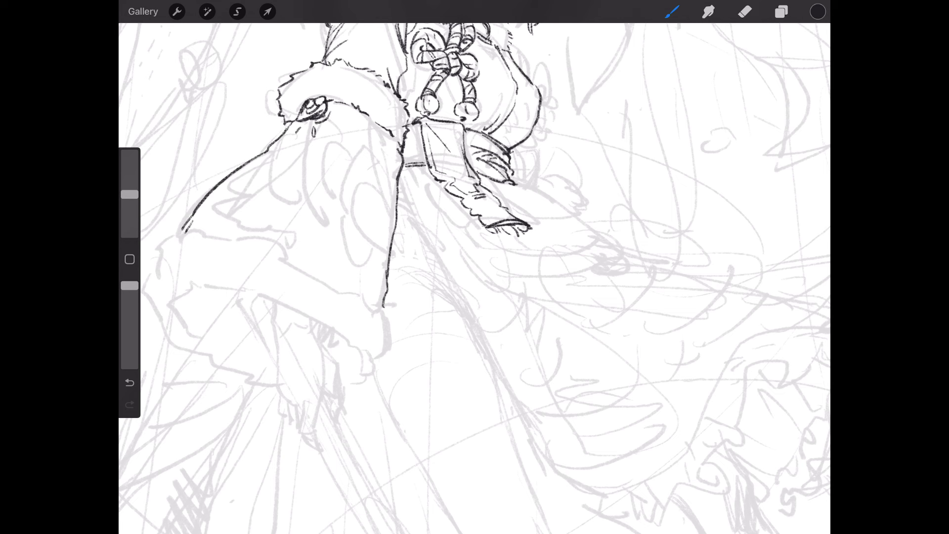
pyautogui.moveTo(386, 310)
pyautogui.mouseDown()
pyautogui.moveTo(389, 345)
pyautogui.moveTo(344, 372)
pyautogui.mouseUp()
pyautogui.moveTo(273, 300)
pyautogui.mouseDown()
pyautogui.moveTo(344, 338)
pyautogui.moveTo(354, 357)
pyautogui.mouseUp()
pyautogui.moveTo(387, 309); pyautogui.dragTo(317, 270)
pyautogui.scroll(2, 385, 297)
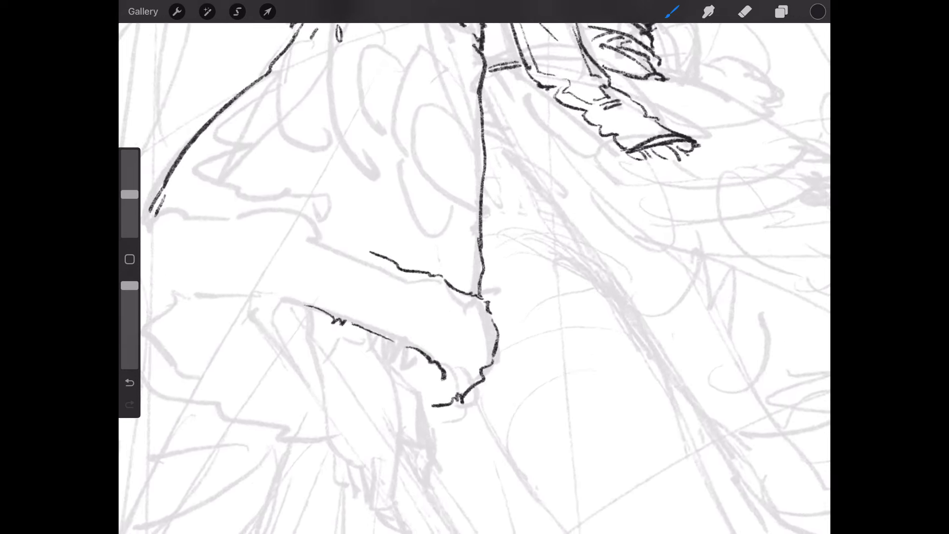
pyautogui.scroll(5, 385, 297)
pyautogui.moveTo(416, 208); pyautogui.dragTo(290, 216)
# Step: Ink the fur cuff's top and left edges with fur ticks along the lower edge
pyautogui.scroll(-2, 474, 277)
pyautogui.scroll(-3, 474, 276)
pyautogui.moveTo(382, 220)
pyautogui.mouseDown()
pyautogui.moveTo(290, 245)
pyautogui.moveTo(263, 272)
pyautogui.mouseUp()
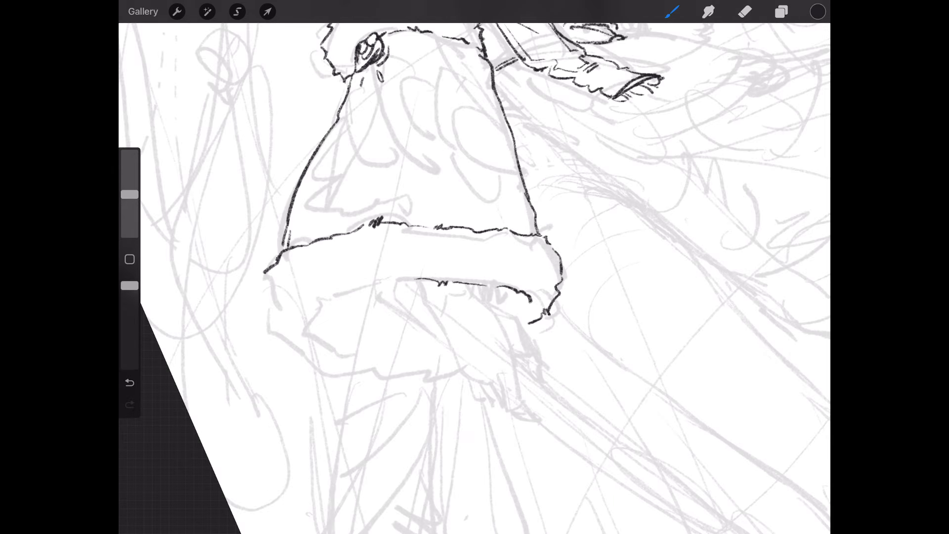
pyautogui.scroll(2, 474, 267)
pyautogui.moveTo(324, 157)
pyautogui.mouseDown()
pyautogui.moveTo(296, 188)
pyautogui.moveTo(284, 233)
pyautogui.moveTo(421, 256)
pyautogui.mouseUp()
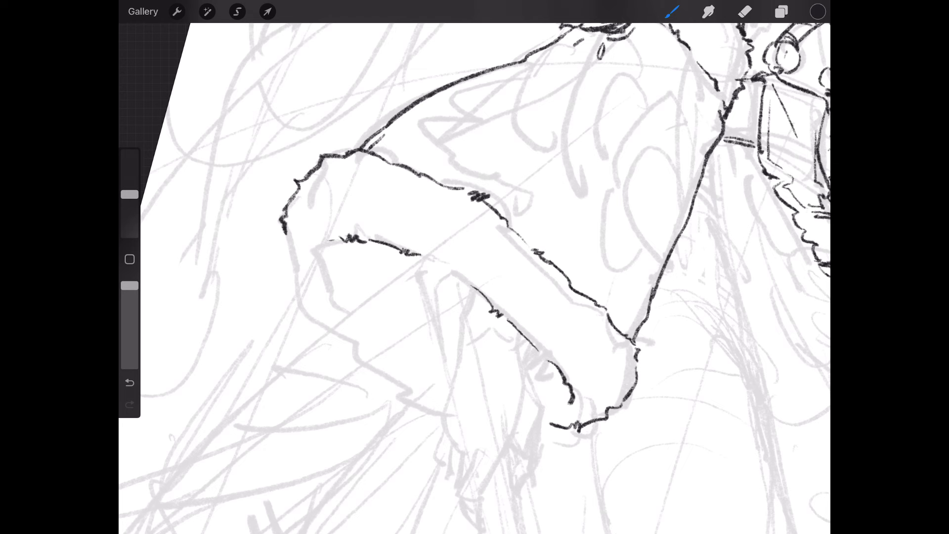
pyautogui.scroll(-2, 475, 267)
pyautogui.scroll(-1, 475, 267)
pyautogui.moveTo(369, 217); pyautogui.dragTo(397, 230)
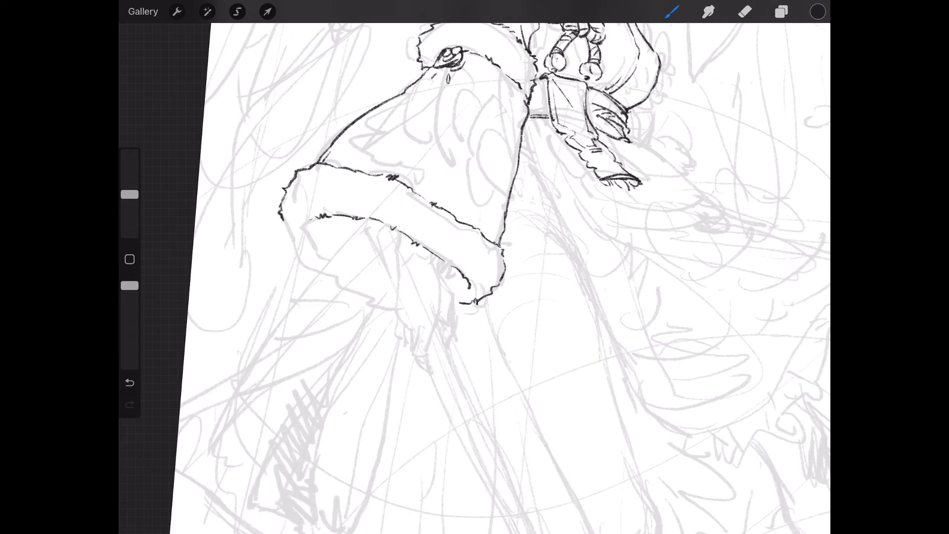
pyautogui.moveTo(310, 218)
pyautogui.mouseDown()
pyautogui.moveTo(317, 222)
pyautogui.moveTo(286, 225)
pyautogui.moveTo(305, 266)
pyautogui.moveTo(385, 308)
pyautogui.mouseUp()
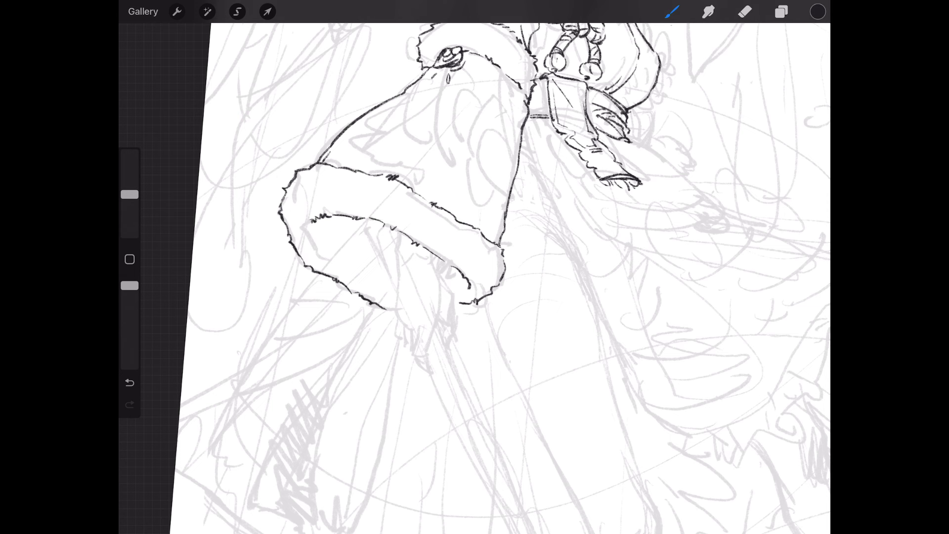
# Step: Draw the hand's edges below the cuff and its clawed finger lines
pyautogui.scroll(3, 544, 356)
pyautogui.moveTo(392, 214); pyautogui.dragTo(394, 226)
pyautogui.moveTo(347, 189); pyautogui.dragTo(351, 256)
pyautogui.moveTo(395, 228); pyautogui.dragTo(426, 291)
pyautogui.moveTo(349, 250)
pyautogui.mouseDown()
pyautogui.moveTo(352, 302)
pyautogui.moveTo(378, 351)
pyautogui.mouseUp()
pyautogui.moveTo(406, 308)
pyautogui.mouseDown()
pyautogui.moveTo(387, 364)
pyautogui.moveTo(399, 360)
pyautogui.mouseUp()
pyautogui.moveTo(365, 316)
pyautogui.mouseDown()
pyautogui.moveTo(367, 344)
pyautogui.moveTo(381, 354)
pyautogui.mouseUp()
pyautogui.moveTo(357, 309)
pyautogui.mouseDown()
pyautogui.moveTo(362, 336)
pyautogui.moveTo(347, 331)
pyautogui.moveTo(364, 340)
pyautogui.mouseUp()
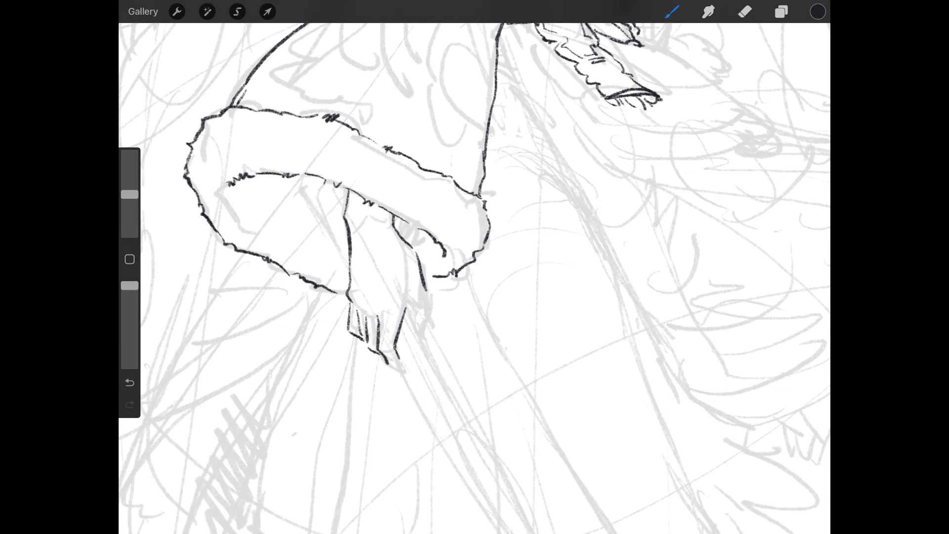
pyautogui.moveTo(410, 301)
pyautogui.mouseDown()
pyautogui.moveTo(428, 296)
pyautogui.moveTo(428, 325)
pyautogui.moveTo(416, 316)
pyautogui.moveTo(428, 337)
pyautogui.moveTo(430, 328)
pyautogui.mouseUp()
# Step: Lengthen the fingers into pointed claws, add knuckle lines and join the hand to the cuff
pyautogui.moveTo(396, 225); pyautogui.dragTo(386, 210)
pyautogui.moveTo(389, 366); pyautogui.dragTo(409, 377)
pyautogui.moveTo(374, 344)
pyautogui.mouseDown()
pyautogui.moveTo(389, 355)
pyautogui.moveTo(372, 341)
pyautogui.mouseUp()
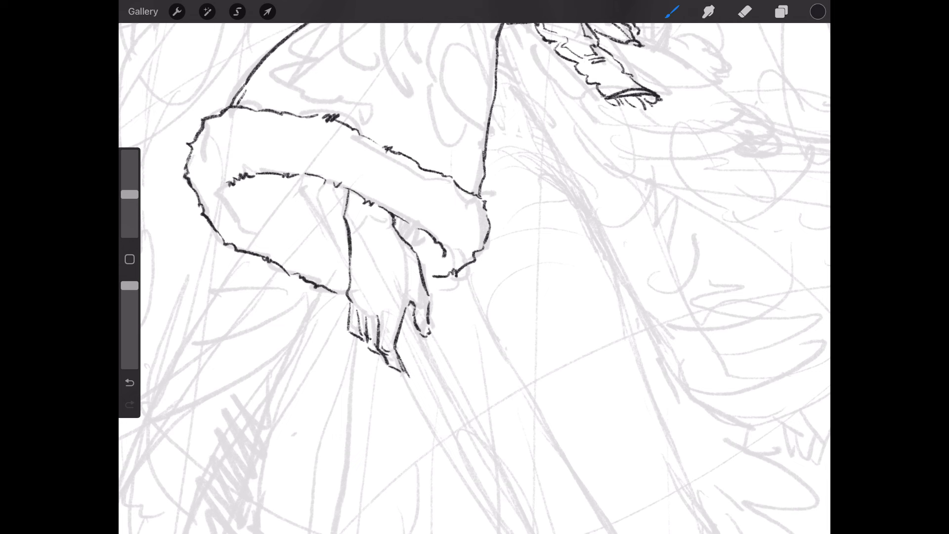
pyautogui.moveTo(374, 282)
pyautogui.mouseDown()
pyautogui.moveTo(374, 309)
pyautogui.moveTo(349, 310)
pyautogui.mouseUp()
pyautogui.moveTo(352, 191); pyautogui.dragTo(347, 196)
pyautogui.moveTo(433, 277); pyautogui.dragTo(423, 282)
pyautogui.moveTo(337, 292); pyautogui.dragTo(346, 295)
# Step: Add short fur ticks around the cuff's top, left, right and lower edges
pyautogui.moveTo(228, 186); pyautogui.dragTo(223, 193)
pyautogui.moveTo(190, 156); pyautogui.dragTo(182, 161)
pyautogui.moveTo(350, 125); pyautogui.dragTo(353, 134)
pyautogui.moveTo(320, 107); pyautogui.dragTo(321, 120)
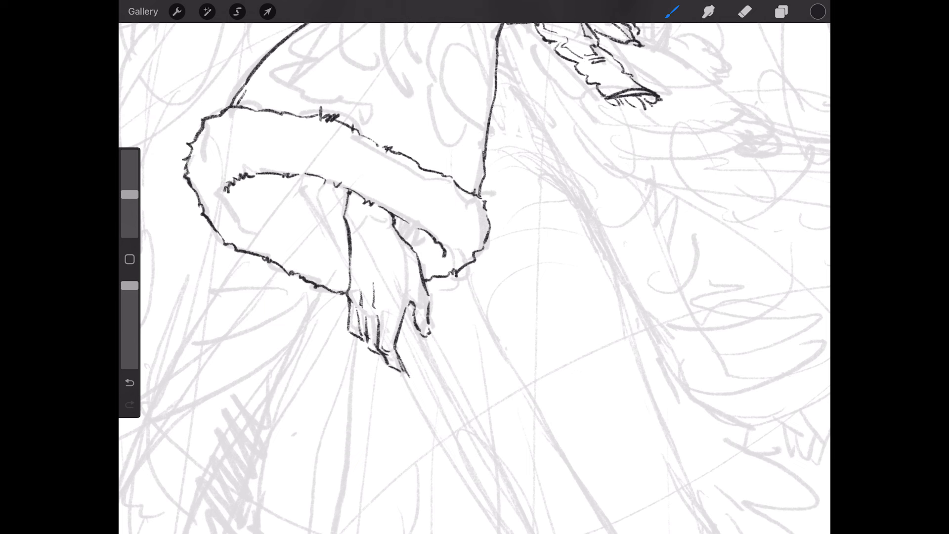
pyautogui.moveTo(490, 201)
pyautogui.mouseDown()
pyautogui.moveTo(473, 254)
pyautogui.moveTo(439, 263)
pyautogui.mouseUp()
pyautogui.moveTo(418, 225); pyautogui.dragTo(410, 234)
pyautogui.moveTo(333, 178); pyautogui.dragTo(325, 186)
pyautogui.moveTo(228, 198); pyautogui.dragTo(231, 208)
# Step: Ink the sleeve edge from shoulder downward, undoing and redrawing one misplaced stroke
pyautogui.scroll(-5, 475, 276)
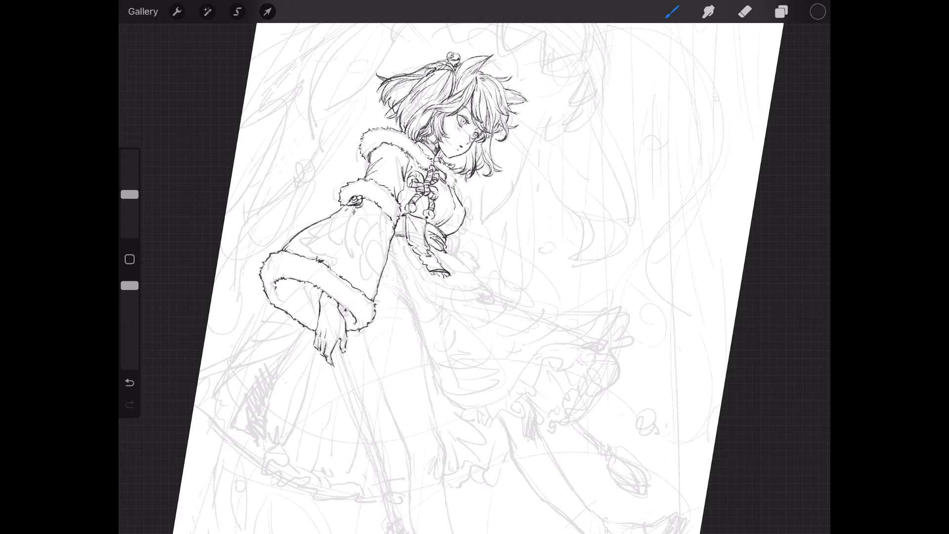
pyautogui.scroll(3, 474, 276)
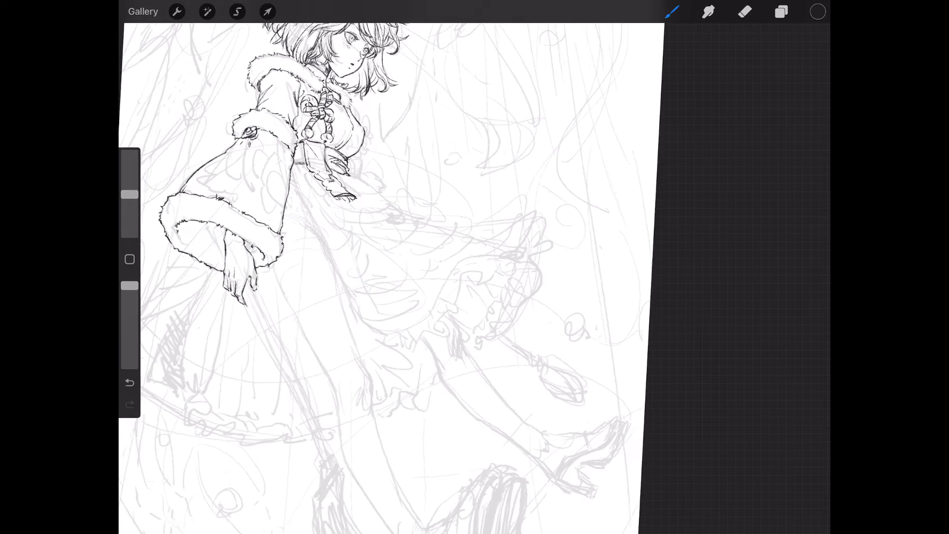
pyautogui.scroll(3, 474, 276)
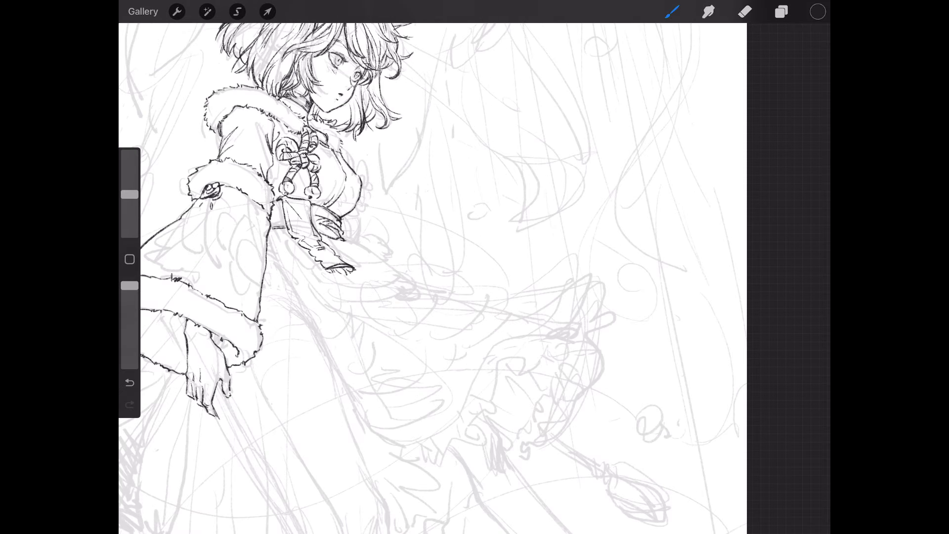
pyautogui.moveTo(287, 195); pyautogui.dragTo(291, 176)
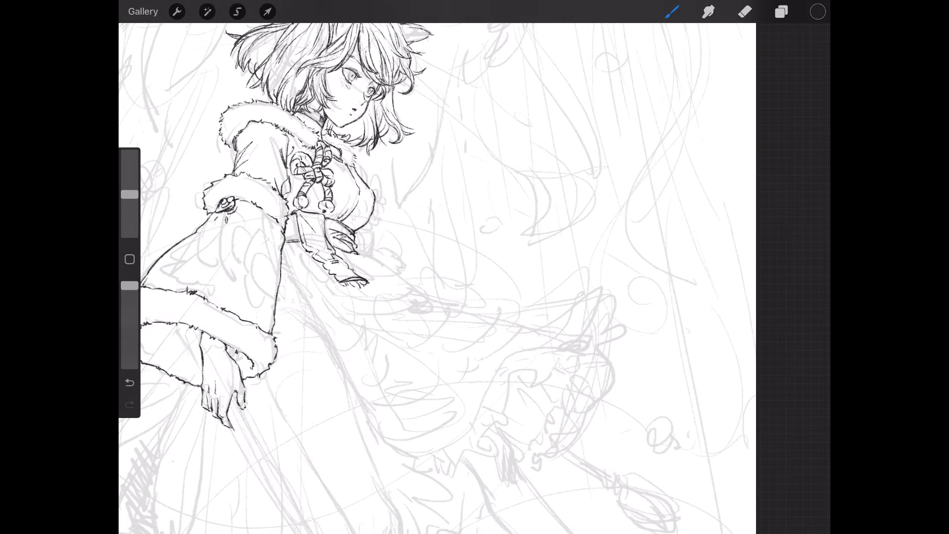
pyautogui.hotkey('ctrl', 'z')
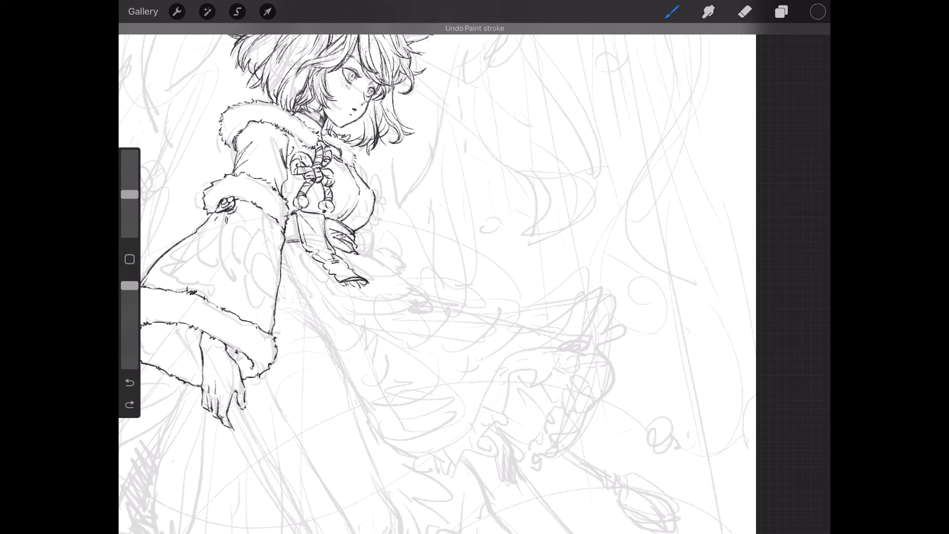
pyautogui.moveTo(290, 148); pyautogui.dragTo(293, 133)
pyautogui.moveTo(288, 197); pyautogui.dragTo(286, 176)
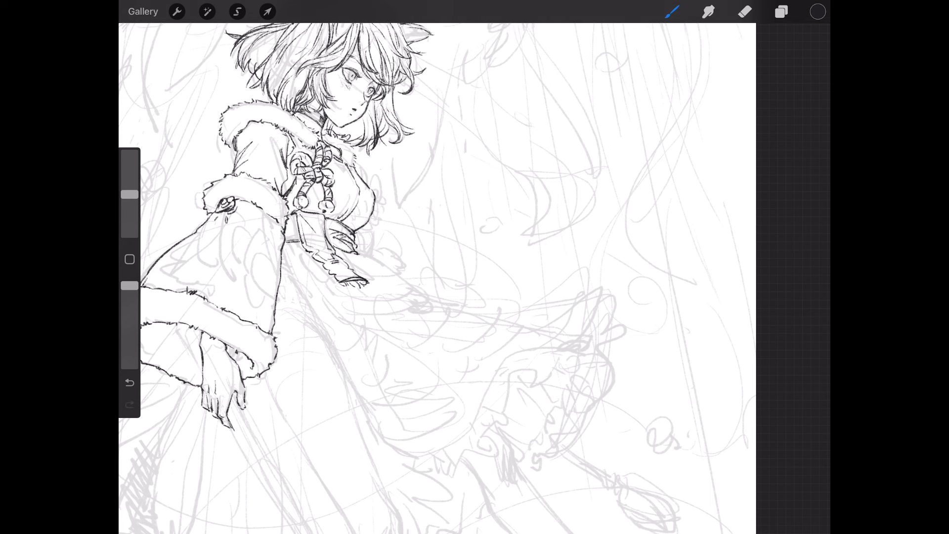
pyautogui.moveTo(281, 253)
pyautogui.mouseDown()
pyautogui.moveTo(285, 241)
pyautogui.moveTo(309, 306)
pyautogui.mouseUp()
pyautogui.scroll(-5, 437, 277)
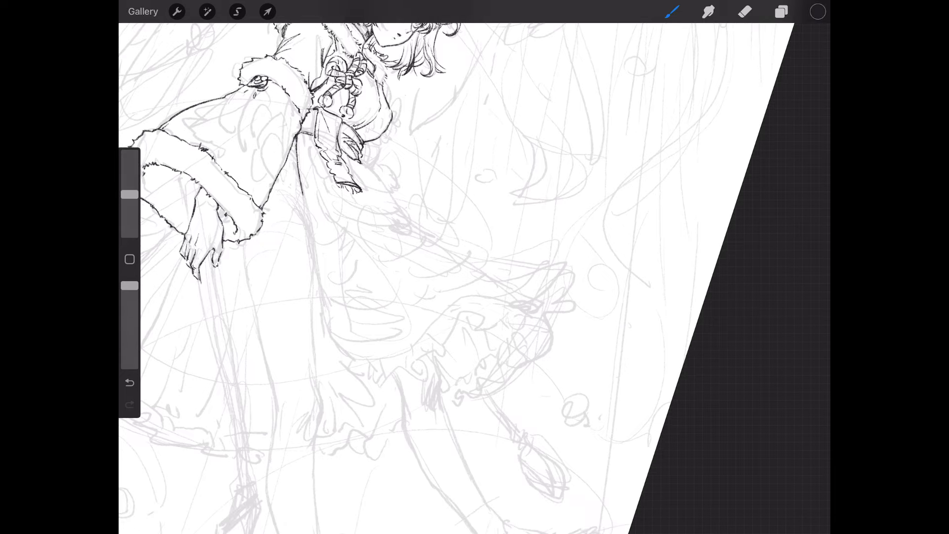
pyautogui.scroll(3, 425, 277)
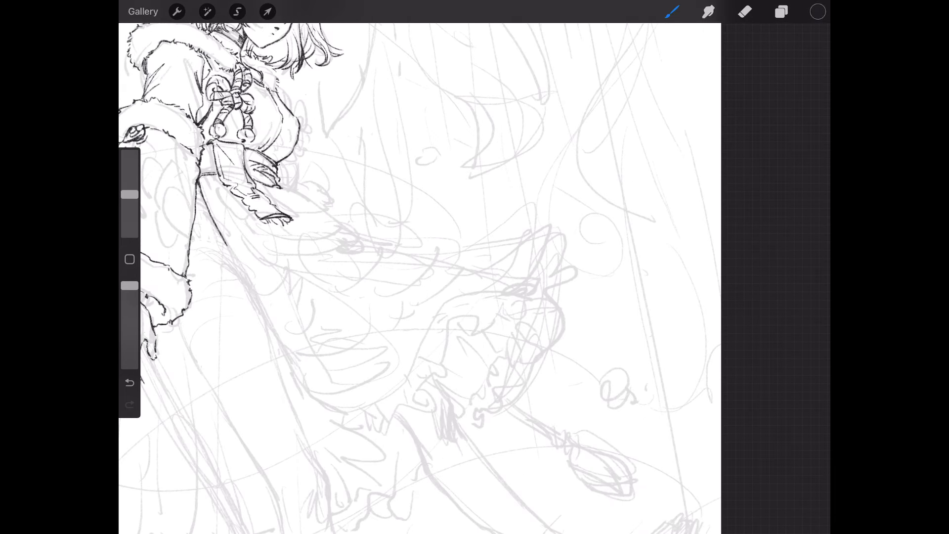
# Step: Trace the skirt's long outer curve down and along the hem, thickening its bottom
pyautogui.moveTo(229, 245); pyautogui.dragTo(306, 385)
pyautogui.moveTo(306, 386)
pyautogui.mouseDown()
pyautogui.moveTo(367, 406)
pyautogui.moveTo(475, 291)
pyautogui.mouseUp()
pyautogui.moveTo(337, 399); pyautogui.dragTo(366, 402)
# Step: Add diagonal sash lines, the line below the sleeve cuff and the sash edge extension
pyautogui.moveTo(209, 174); pyautogui.dragTo(236, 211)
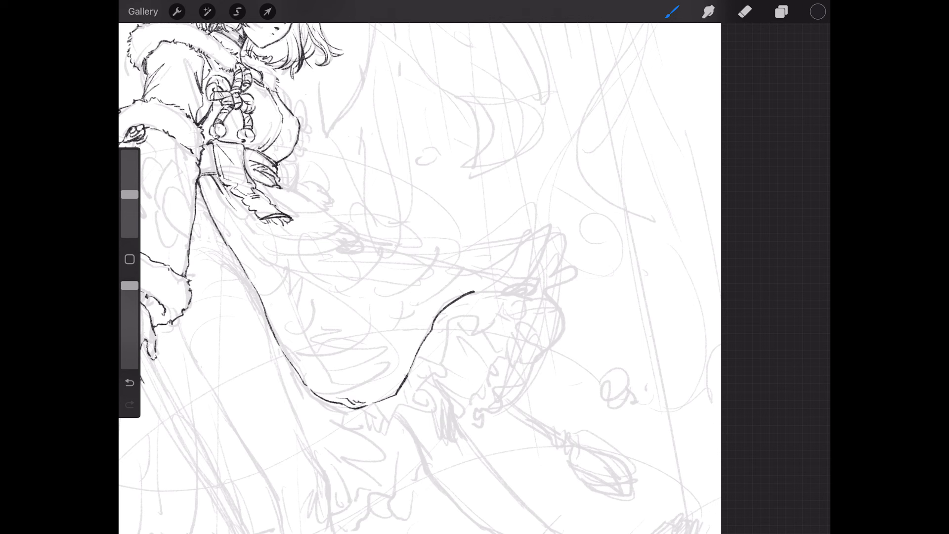
pyautogui.moveTo(236, 207)
pyautogui.mouseDown()
pyautogui.moveTo(302, 242)
pyautogui.moveTo(339, 228)
pyautogui.mouseUp()
pyautogui.moveTo(278, 186); pyautogui.dragTo(353, 223)
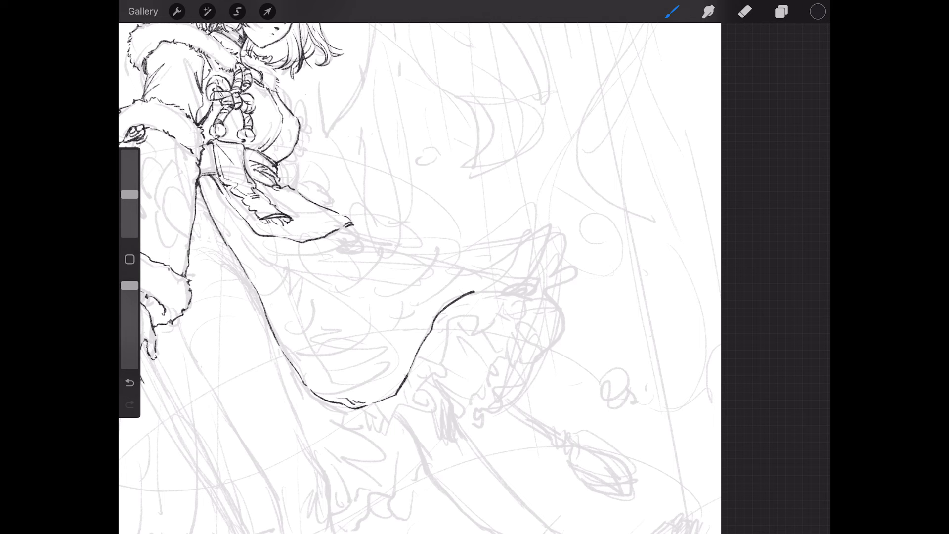
# Step: Ink a short sleeve-cuff stroke and the leg's outer contour below the skirt
pyautogui.scroll(-5, 420, 277)
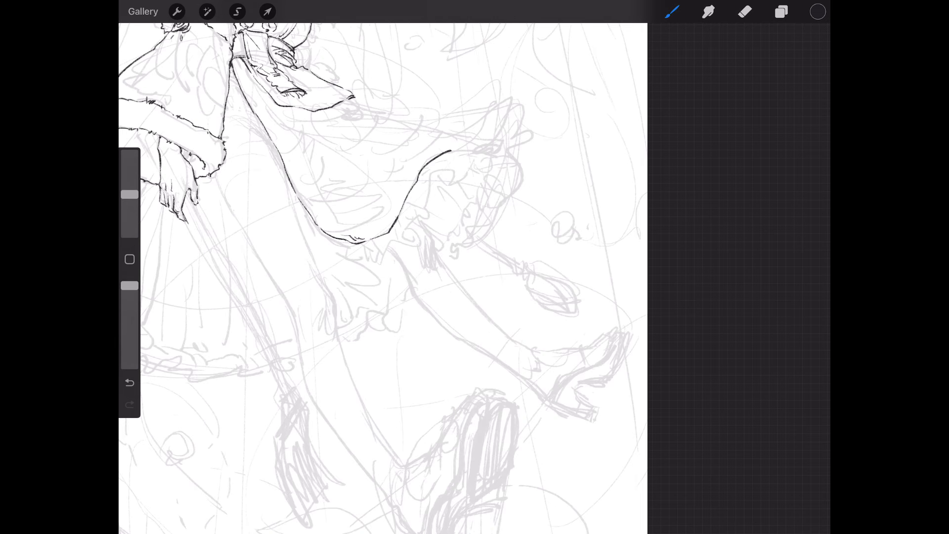
pyautogui.moveTo(215, 173); pyautogui.dragTo(280, 294)
pyautogui.moveTo(278, 151)
pyautogui.mouseDown()
pyautogui.moveTo(335, 303)
pyautogui.moveTo(337, 336)
pyautogui.mouseUp()
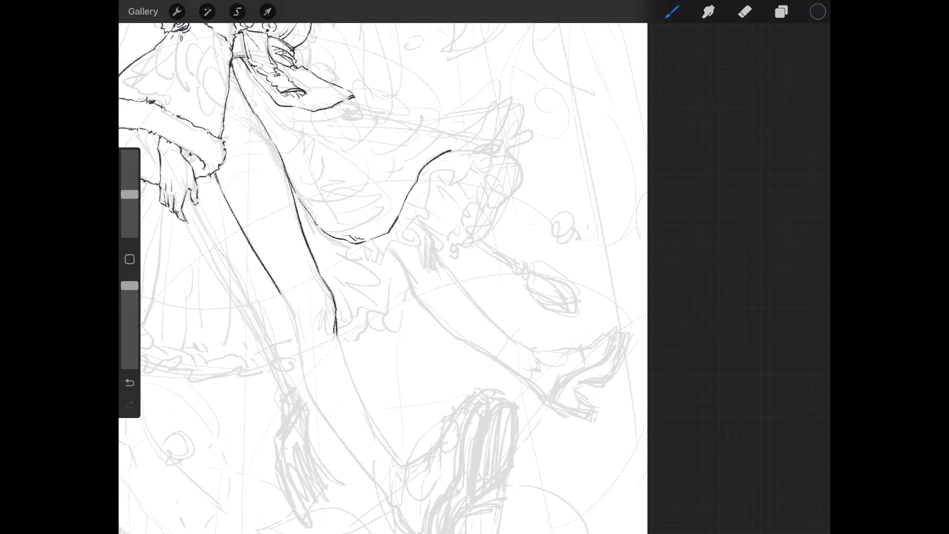
pyautogui.moveTo(282, 295); pyautogui.dragTo(299, 341)
# Step: Extend both leg lines down to the ankle and start the shoe's back and top edge
pyautogui.scroll(-5, 382, 277)
pyautogui.moveTo(291, 108); pyautogui.dragTo(291, 152)
pyautogui.moveTo(235, 102)
pyautogui.mouseDown()
pyautogui.moveTo(231, 196)
pyautogui.moveTo(295, 346)
pyautogui.mouseUp()
pyautogui.moveTo(290, 121)
pyautogui.mouseDown()
pyautogui.moveTo(302, 225)
pyautogui.moveTo(332, 322)
pyautogui.moveTo(302, 369)
pyautogui.mouseUp()
pyautogui.moveTo(303, 370); pyautogui.dragTo(321, 387)
pyautogui.moveTo(314, 372); pyautogui.dragTo(324, 386)
pyautogui.moveTo(331, 319)
pyautogui.mouseDown()
pyautogui.moveTo(344, 331)
pyautogui.moveTo(385, 317)
pyautogui.mouseUp()
pyautogui.moveTo(312, 384); pyautogui.dragTo(340, 443)
pyautogui.moveTo(383, 317)
pyautogui.mouseDown()
pyautogui.moveTo(440, 279)
pyautogui.moveTo(446, 261)
pyautogui.moveTo(473, 255)
pyautogui.moveTo(493, 272)
pyautogui.mouseUp()
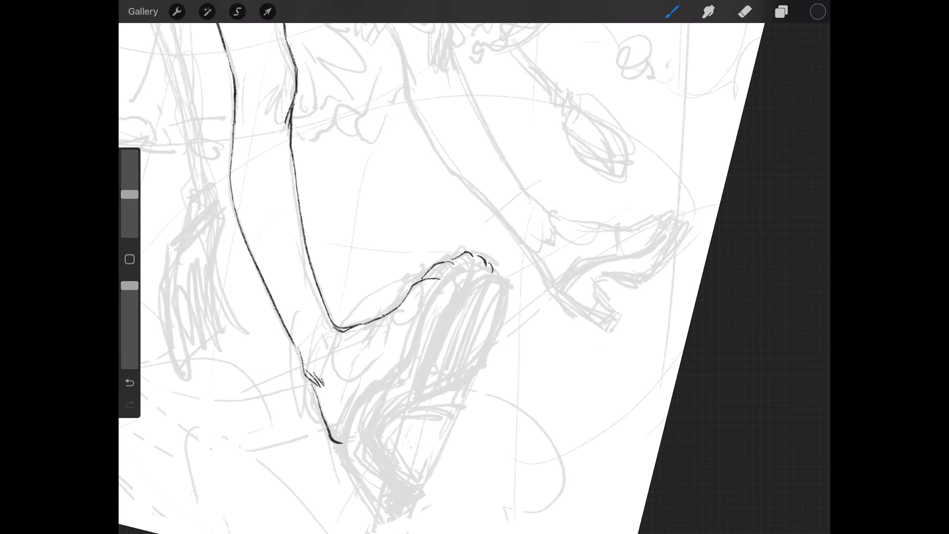
# Step: Ink the shoe's front edge, right edge, inner side and sole curve
pyautogui.moveTo(342, 451)
pyautogui.mouseDown()
pyautogui.moveTo(364, 397)
pyautogui.moveTo(396, 369)
pyautogui.mouseUp()
pyautogui.hotkey('ctrl', 'z')
pyautogui.hotkey('ctrl', 'z')
pyautogui.hotkey('ctrl', 'shift', 'z')
pyautogui.moveTo(360, 397)
pyautogui.mouseDown()
pyautogui.moveTo(401, 357)
pyautogui.moveTo(451, 275)
pyautogui.moveTo(494, 267)
pyautogui.moveTo(516, 287)
pyautogui.moveTo(489, 360)
pyautogui.mouseUp()
pyautogui.moveTo(455, 296)
pyautogui.mouseDown()
pyautogui.moveTo(416, 368)
pyautogui.moveTo(446, 377)
pyautogui.moveTo(487, 364)
pyautogui.mouseUp()
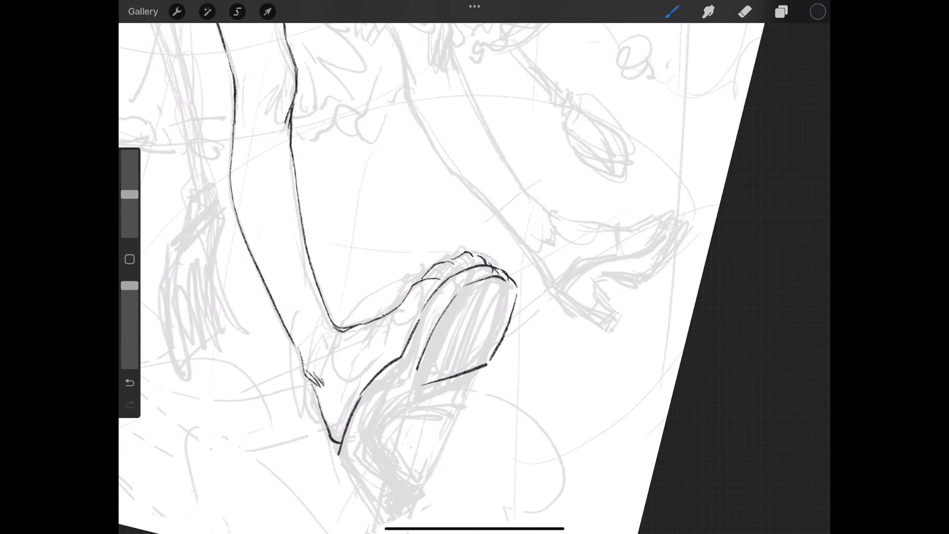
pyautogui.moveTo(414, 385); pyautogui.dragTo(370, 431)
pyautogui.moveTo(416, 378)
pyautogui.mouseDown()
pyautogui.moveTo(424, 385)
pyautogui.moveTo(372, 385)
pyautogui.moveTo(354, 411)
pyautogui.mouseUp()
# Step: Ink the shoe's lower-left edge and erase the stroke's overshooting end
pyautogui.scroll(-5, 474, 267)
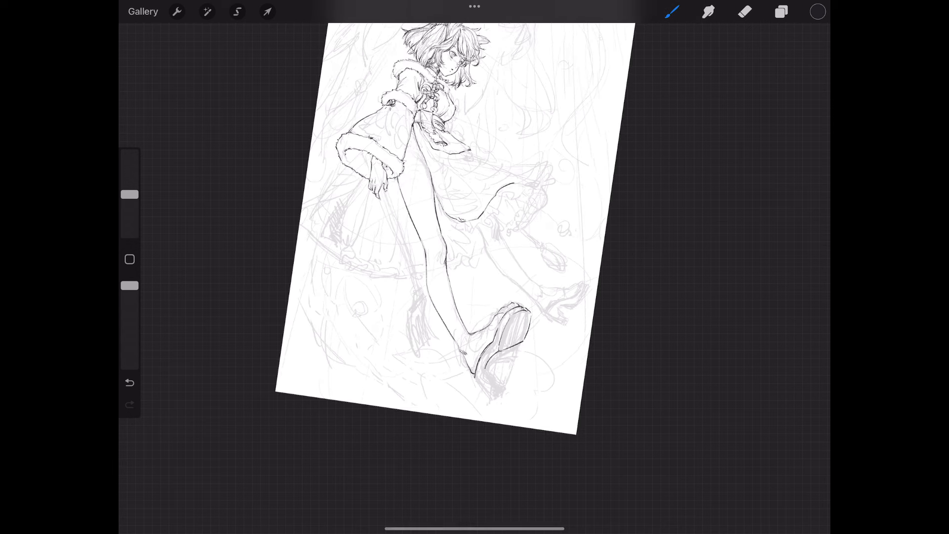
pyautogui.scroll(5, 475, 267)
pyautogui.moveTo(370, 255); pyautogui.dragTo(329, 296)
pyautogui.click(745, 12)
pyautogui.moveTo(129, 194); pyautogui.dragTo(129, 203)
pyautogui.moveTo(329, 296); pyautogui.dragTo(338, 289)
pyautogui.click(671, 12)
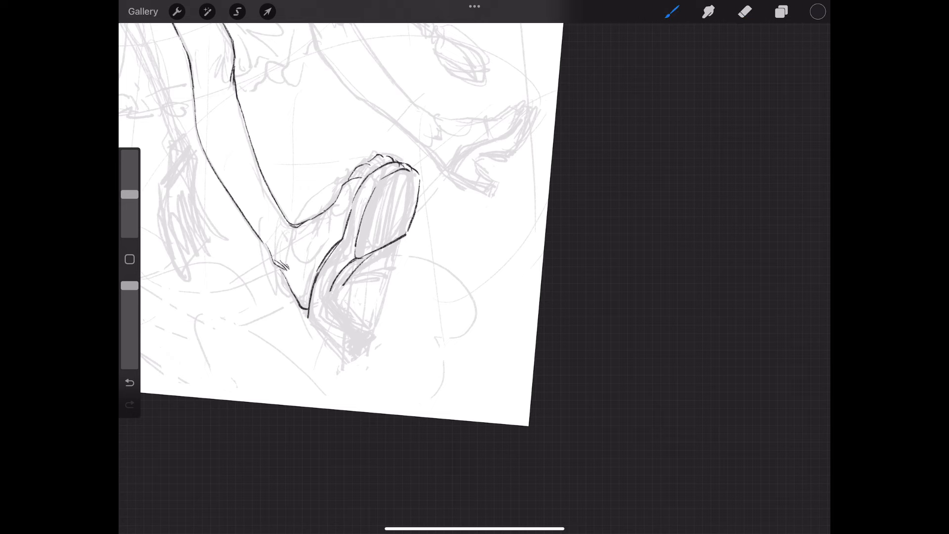
# Step: Ink the shoe's left edge, the heel line, the heel's top and bottom edges and mid-sole line
pyautogui.scroll(3, 475, 267)
pyautogui.moveTo(319, 151); pyautogui.dragTo(309, 218)
pyautogui.moveTo(363, 159)
pyautogui.mouseDown()
pyautogui.moveTo(351, 204)
pyautogui.moveTo(380, 168)
pyautogui.moveTo(367, 219)
pyautogui.moveTo(349, 205)
pyautogui.moveTo(314, 233)
pyautogui.moveTo(365, 222)
pyautogui.mouseUp()
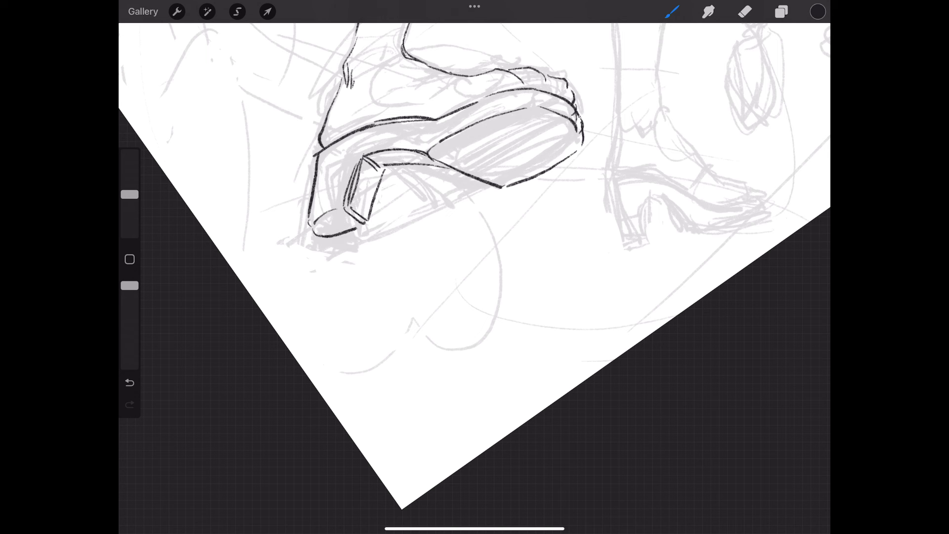
pyautogui.moveTo(387, 165); pyautogui.dragTo(469, 178)
pyautogui.moveTo(388, 167); pyautogui.dragTo(455, 172)
pyautogui.moveTo(363, 157); pyautogui.dragTo(426, 151)
pyautogui.moveTo(421, 120); pyautogui.dragTo(424, 150)
pyautogui.moveTo(326, 147)
pyautogui.mouseDown()
pyautogui.moveTo(319, 215)
pyautogui.moveTo(305, 231)
pyautogui.moveTo(341, 135)
pyautogui.moveTo(408, 117)
pyautogui.mouseUp()
# Step: Thicken the heel's left edge and trace the sole's inner and upper edges
pyautogui.moveTo(312, 179)
pyautogui.mouseDown()
pyautogui.moveTo(306, 227)
pyautogui.moveTo(346, 235)
pyautogui.moveTo(363, 225)
pyautogui.mouseUp()
pyautogui.moveTo(387, 172); pyautogui.dragTo(381, 184)
pyautogui.moveTo(425, 147)
pyautogui.mouseDown()
pyautogui.moveTo(489, 122)
pyautogui.moveTo(575, 124)
pyautogui.mouseUp()
pyautogui.moveTo(524, 109); pyautogui.dragTo(582, 128)
pyautogui.moveTo(443, 111)
pyautogui.mouseDown()
pyautogui.moveTo(571, 91)
pyautogui.moveTo(588, 129)
pyautogui.moveTo(512, 186)
pyautogui.mouseUp()
pyautogui.moveTo(467, 104)
pyautogui.mouseDown()
pyautogui.moveTo(336, 137)
pyautogui.moveTo(378, 126)
pyautogui.mouseUp()
pyautogui.moveTo(384, 122)
pyautogui.mouseDown()
pyautogui.moveTo(316, 145)
pyautogui.moveTo(458, 114)
pyautogui.mouseUp()
# Step: Reinforce the heel's edges, join it to the sole, and draw the sole's diagonals and rounded end
pyautogui.moveTo(339, 139); pyautogui.dragTo(311, 213)
pyautogui.moveTo(356, 159)
pyautogui.mouseDown()
pyautogui.moveTo(343, 205)
pyautogui.moveTo(380, 173)
pyautogui.moveTo(343, 203)
pyautogui.mouseUp()
pyautogui.moveTo(384, 177)
pyautogui.mouseDown()
pyautogui.moveTo(370, 215)
pyautogui.moveTo(437, 164)
pyautogui.mouseUp()
pyautogui.moveTo(369, 152); pyautogui.dragTo(437, 161)
pyautogui.moveTo(414, 124)
pyautogui.mouseDown()
pyautogui.moveTo(413, 156)
pyautogui.moveTo(509, 192)
pyautogui.moveTo(566, 136)
pyautogui.moveTo(578, 140)
pyautogui.mouseUp()
pyautogui.moveTo(450, 170); pyautogui.dragTo(577, 133)
pyautogui.moveTo(424, 152)
pyautogui.mouseDown()
pyautogui.moveTo(570, 117)
pyautogui.moveTo(522, 178)
pyautogui.mouseUp()
pyautogui.moveTo(328, 230)
pyautogui.mouseDown()
pyautogui.moveTo(356, 215)
pyautogui.moveTo(341, 209)
pyautogui.moveTo(390, 316)
pyautogui.mouseUp()
# Step: Add curved strokes beside the heel, then undo the stray ones
pyautogui.scroll(-5, 425, 237)
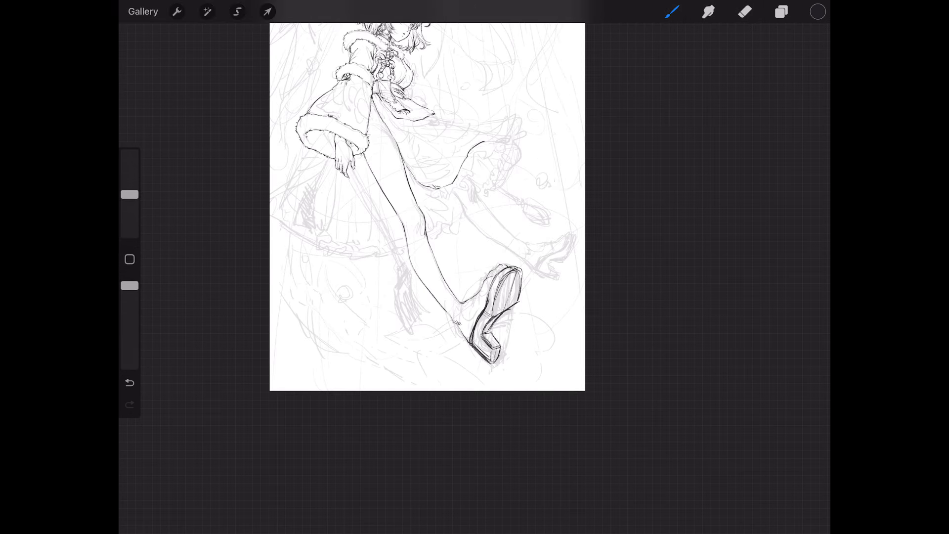
pyautogui.scroll(3, 494, 317)
pyautogui.scroll(3, 494, 316)
pyautogui.scroll(2, 494, 316)
pyautogui.moveTo(372, 270)
pyautogui.mouseDown()
pyautogui.moveTo(354, 327)
pyautogui.moveTo(340, 330)
pyautogui.mouseUp()
pyautogui.moveTo(401, 241)
pyautogui.mouseDown()
pyautogui.moveTo(368, 264)
pyautogui.moveTo(352, 316)
pyautogui.mouseUp()
pyautogui.hotkey('ctrl', 'z')
pyautogui.hotkey('ctrl', 'z')
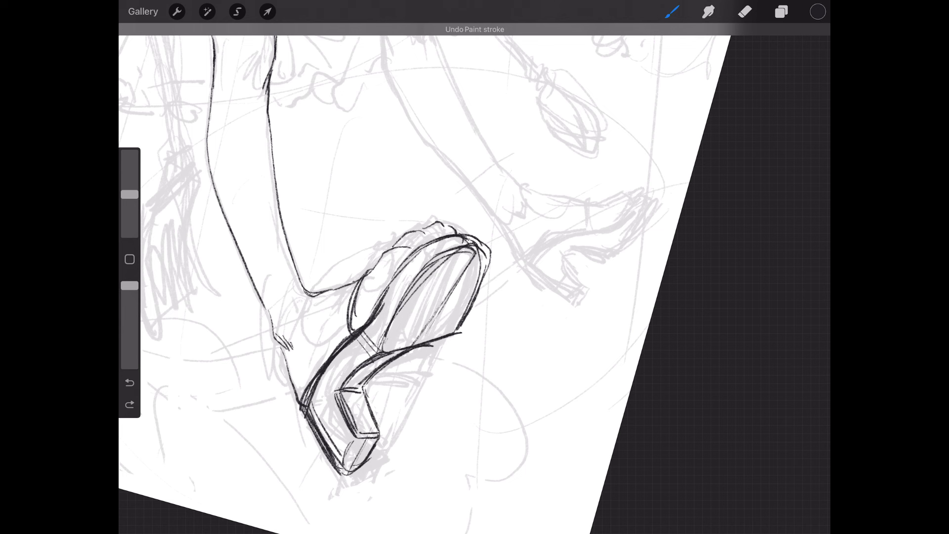
# Step: Redraw and darken the heel's left edge and add a small mark at the heel top
pyautogui.moveTo(376, 261); pyautogui.dragTo(357, 324)
pyautogui.moveTo(384, 250)
pyautogui.mouseDown()
pyautogui.moveTo(364, 263)
pyautogui.moveTo(338, 307)
pyautogui.moveTo(332, 340)
pyautogui.mouseUp()
pyautogui.moveTo(341, 296); pyautogui.dragTo(335, 341)
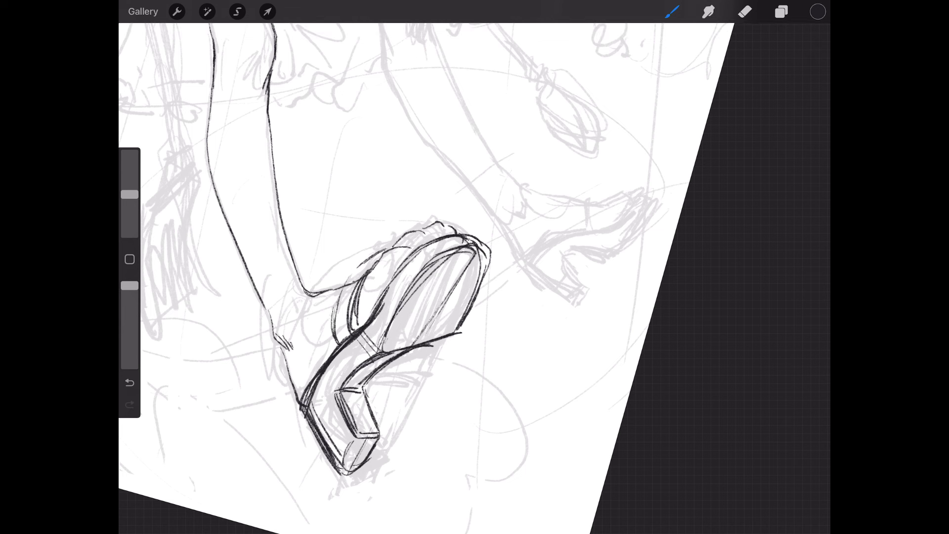
pyautogui.moveTo(349, 277)
pyautogui.mouseDown()
pyautogui.moveTo(331, 343)
pyautogui.moveTo(357, 322)
pyautogui.moveTo(345, 335)
pyautogui.moveTo(363, 264)
pyautogui.mouseUp()
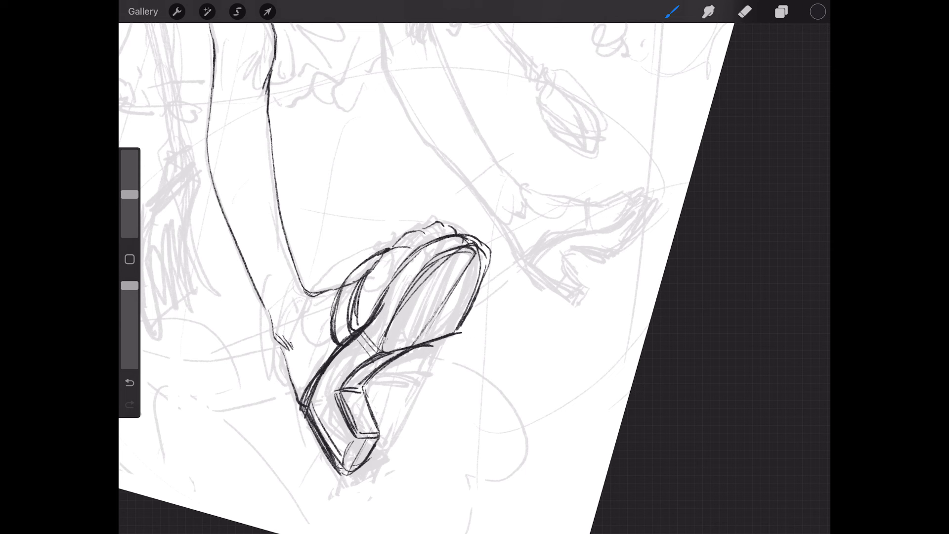
pyautogui.moveTo(446, 227); pyautogui.dragTo(451, 233)
# Step: Lighten lines inside the shoe, then ink the inner toe outline and retrace the back of the ankle
pyautogui.click(744, 11)
pyautogui.moveTo(347, 294)
pyautogui.mouseDown()
pyautogui.moveTo(346, 321)
pyautogui.moveTo(357, 322)
pyautogui.mouseUp()
pyautogui.click(672, 12)
pyautogui.moveTo(373, 268)
pyautogui.mouseDown()
pyautogui.moveTo(354, 297)
pyautogui.moveTo(400, 248)
pyautogui.mouseUp()
pyautogui.moveTo(320, 296)
pyautogui.mouseDown()
pyautogui.moveTo(310, 293)
pyautogui.moveTo(271, 327)
pyautogui.moveTo(286, 358)
pyautogui.mouseUp()
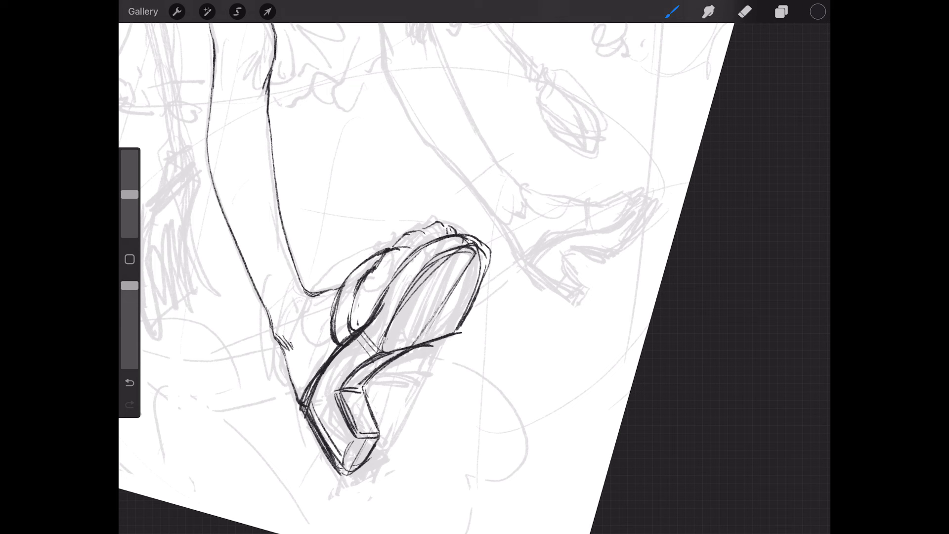
# Step: Erase excess lines on the shoe's edge and lighten the hatching inside the shoe
pyautogui.scroll(-5, 425, 267)
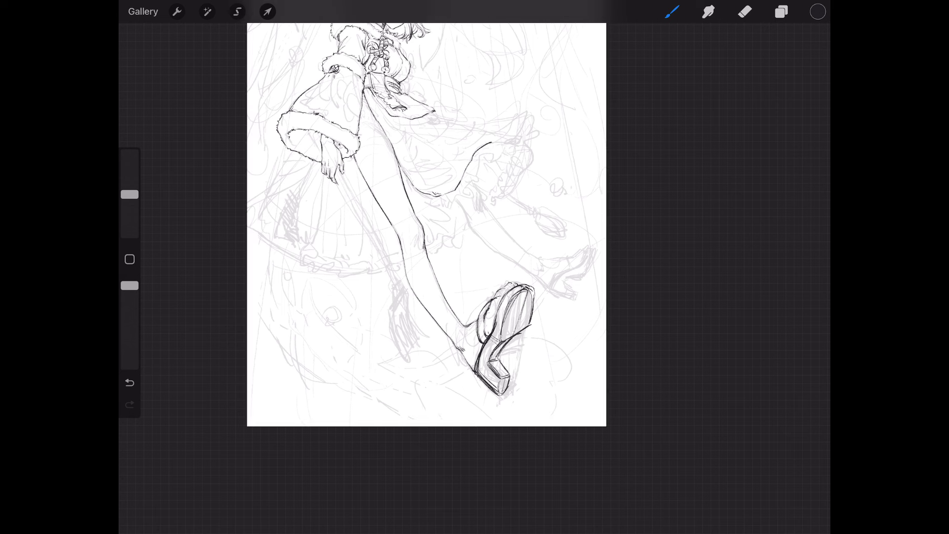
pyautogui.scroll(5, 499, 341)
pyautogui.moveTo(242, 350)
pyautogui.mouseDown()
pyautogui.moveTo(373, 222)
pyautogui.moveTo(410, 229)
pyautogui.moveTo(421, 239)
pyautogui.moveTo(415, 256)
pyautogui.mouseUp()
pyautogui.click(745, 11)
pyautogui.moveTo(405, 288)
pyautogui.mouseDown()
pyautogui.moveTo(398, 271)
pyautogui.moveTo(406, 268)
pyautogui.mouseUp()
pyautogui.moveTo(378, 233)
pyautogui.mouseDown()
pyautogui.moveTo(333, 277)
pyautogui.moveTo(404, 233)
pyautogui.moveTo(405, 272)
pyautogui.moveTo(395, 230)
pyautogui.mouseUp()
pyautogui.moveTo(321, 262); pyautogui.dragTo(309, 280)
# Step: Erase the doubled lines along the heel's left and inner edges and at its bottom tip
pyautogui.moveTo(244, 351)
pyautogui.mouseDown()
pyautogui.moveTo(264, 415)
pyautogui.moveTo(269, 406)
pyautogui.mouseUp()
pyautogui.moveTo(274, 347)
pyautogui.mouseDown()
pyautogui.moveTo(277, 380)
pyautogui.moveTo(301, 327)
pyautogui.mouseUp()
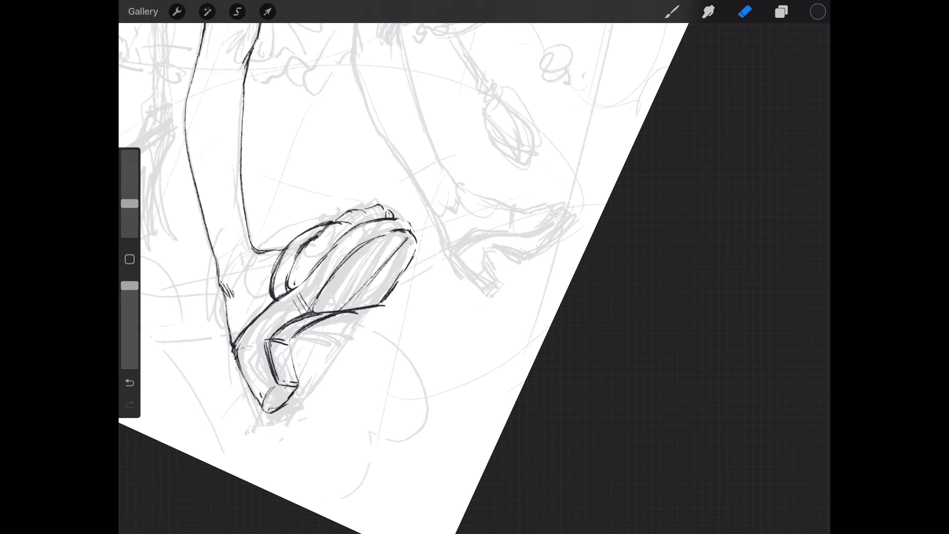
pyautogui.moveTo(259, 397)
pyautogui.mouseDown()
pyautogui.moveTo(269, 412)
pyautogui.moveTo(266, 402)
pyautogui.moveTo(297, 392)
pyautogui.mouseUp()
pyautogui.click(672, 11)
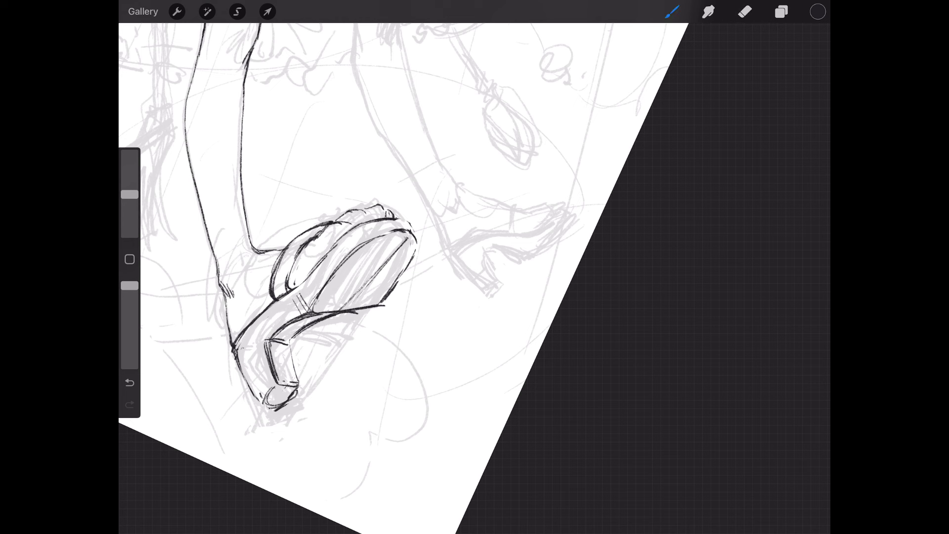
# Step: Redraw the heel tip's left, inner, right and bottom edges
pyautogui.moveTo(232, 352); pyautogui.dragTo(264, 401)
pyautogui.moveTo(266, 336); pyautogui.dragTo(281, 386)
pyautogui.moveTo(289, 347); pyautogui.dragTo(301, 385)
pyautogui.moveTo(303, 330); pyautogui.dragTo(359, 307)
pyautogui.moveTo(278, 384); pyautogui.dragTo(300, 382)
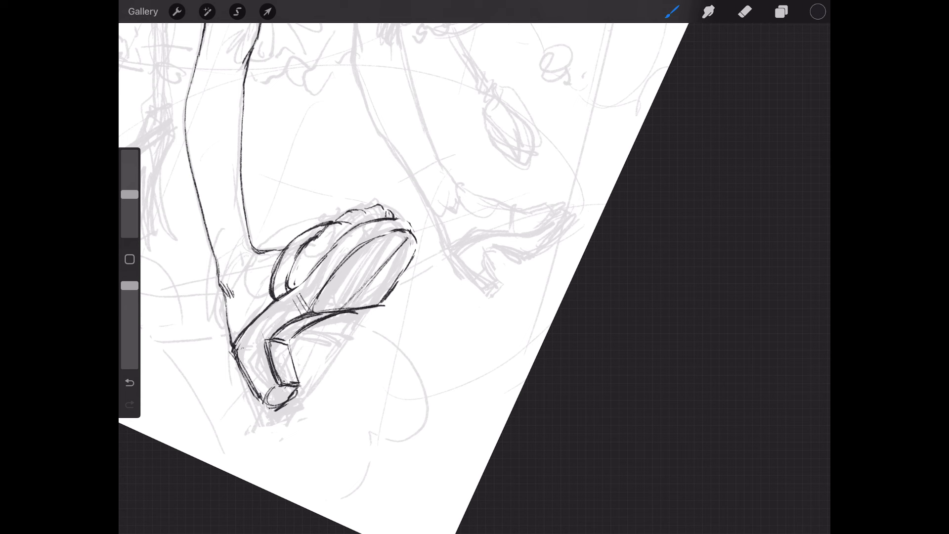
# Step: Trim the heel tip's bottom edge, retrace and darken its top edge, and erase leftover fragments
pyautogui.click(745, 12)
pyautogui.moveTo(279, 387); pyautogui.dragTo(296, 381)
pyautogui.click(671, 11)
pyautogui.moveTo(266, 341); pyautogui.dragTo(293, 346)
pyautogui.moveTo(276, 296); pyautogui.dragTo(301, 324)
pyautogui.click(745, 11)
pyautogui.moveTo(301, 369); pyautogui.dragTo(314, 368)
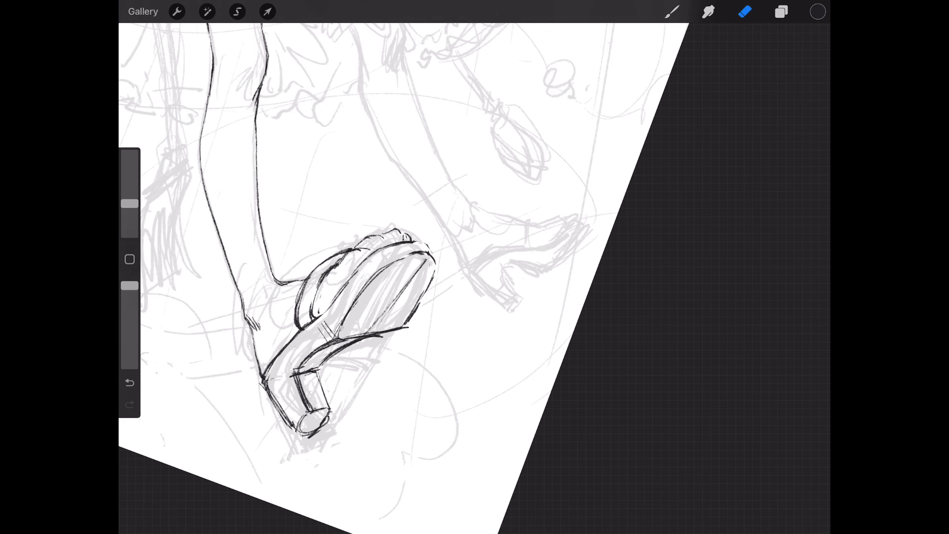
pyautogui.scroll(-5, 474, 267)
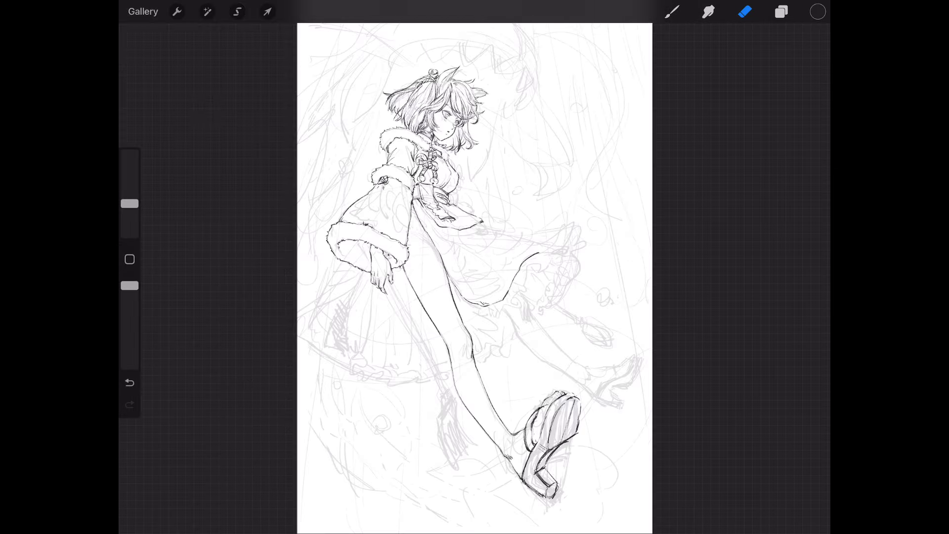
pyautogui.scroll(5, 444, 272)
# Step: Ink the remaining leg contour segments and a single stroke below the skirt hem
pyautogui.click(672, 11)
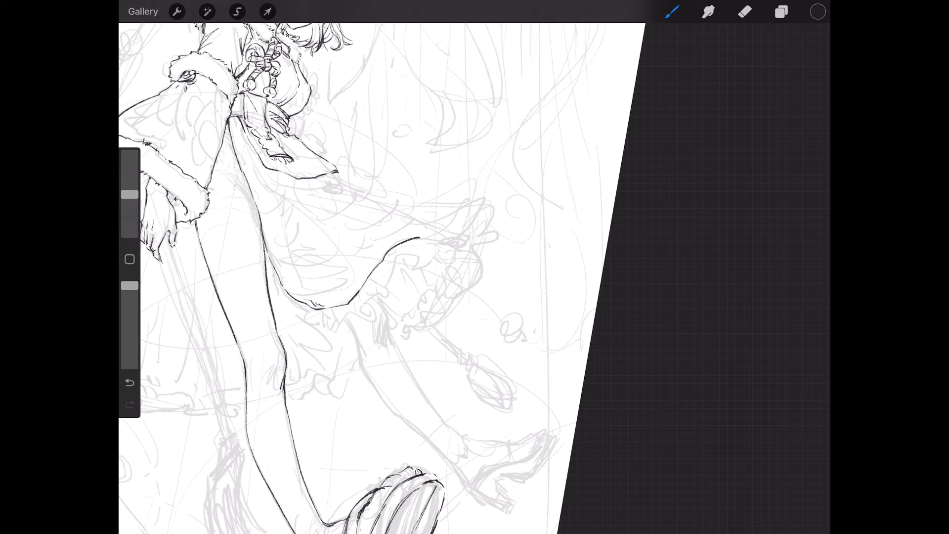
pyautogui.moveTo(230, 159); pyautogui.dragTo(243, 176)
pyautogui.moveTo(272, 262)
pyautogui.mouseDown()
pyautogui.moveTo(292, 321)
pyautogui.moveTo(315, 348)
pyautogui.mouseUp()
pyautogui.moveTo(289, 319)
pyautogui.mouseDown()
pyautogui.moveTo(302, 361)
pyautogui.moveTo(298, 341)
pyautogui.moveTo(306, 357)
pyautogui.moveTo(320, 355)
pyautogui.mouseUp()
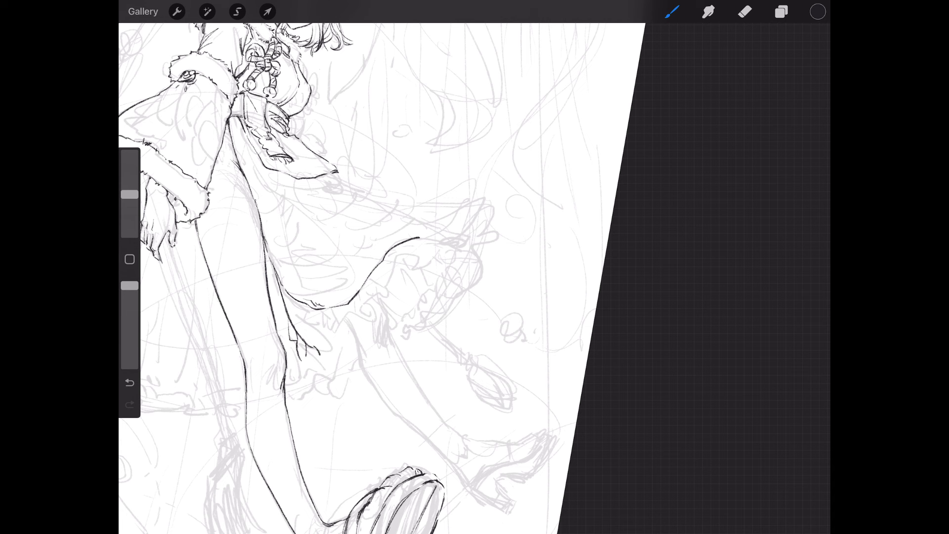
pyautogui.moveTo(309, 312); pyautogui.dragTo(327, 335)
pyautogui.hotkey('ctrl', 'z')
pyautogui.hotkey('ctrl', 'z')
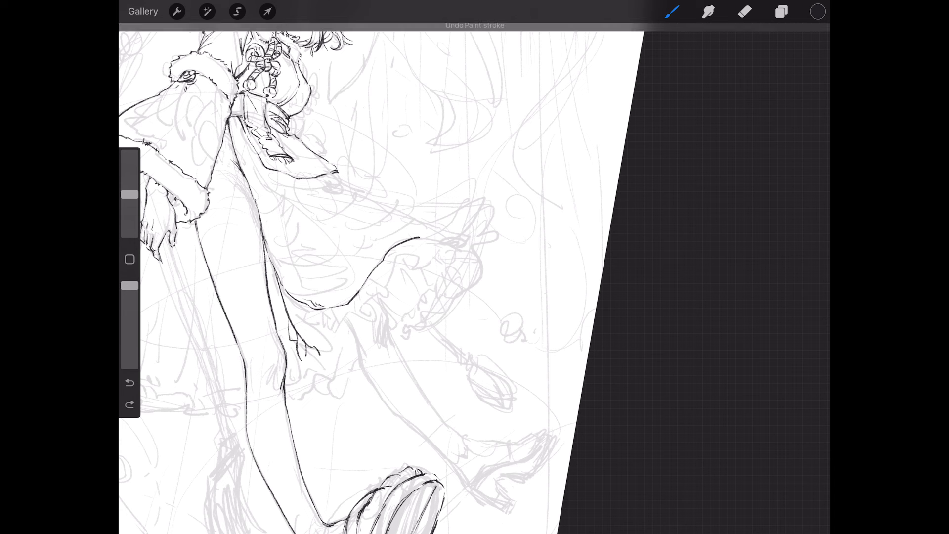
pyautogui.moveTo(306, 312)
pyautogui.mouseDown()
pyautogui.moveTo(321, 348)
pyautogui.moveTo(311, 364)
pyautogui.moveTo(343, 346)
pyautogui.moveTo(351, 324)
pyautogui.moveTo(365, 328)
pyautogui.moveTo(358, 316)
pyautogui.moveTo(385, 293)
pyautogui.moveTo(391, 270)
pyautogui.moveTo(426, 250)
pyautogui.moveTo(469, 254)
pyautogui.moveTo(487, 231)
pyautogui.moveTo(489, 249)
pyautogui.moveTo(470, 277)
pyautogui.moveTo(399, 342)
pyautogui.mouseUp()
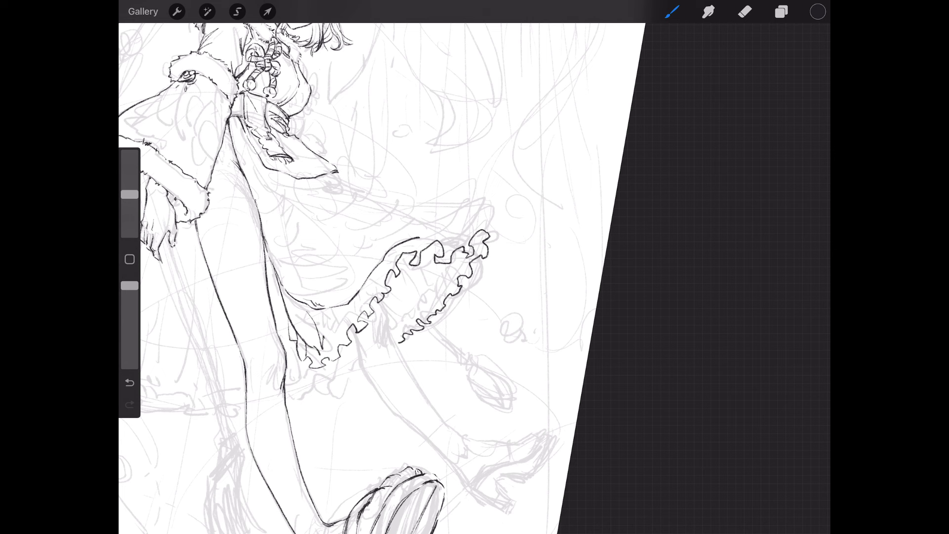
# Step: Draw the hem ruffles, the skirt's left edge, a ruffle fold line and the ruffle's upper edge
pyautogui.moveTo(319, 356); pyautogui.dragTo(353, 322)
pyautogui.moveTo(366, 298)
pyautogui.mouseDown()
pyautogui.moveTo(384, 288)
pyautogui.moveTo(393, 255)
pyautogui.mouseUp()
pyautogui.moveTo(336, 321)
pyautogui.mouseDown()
pyautogui.moveTo(347, 313)
pyautogui.moveTo(340, 322)
pyautogui.mouseUp()
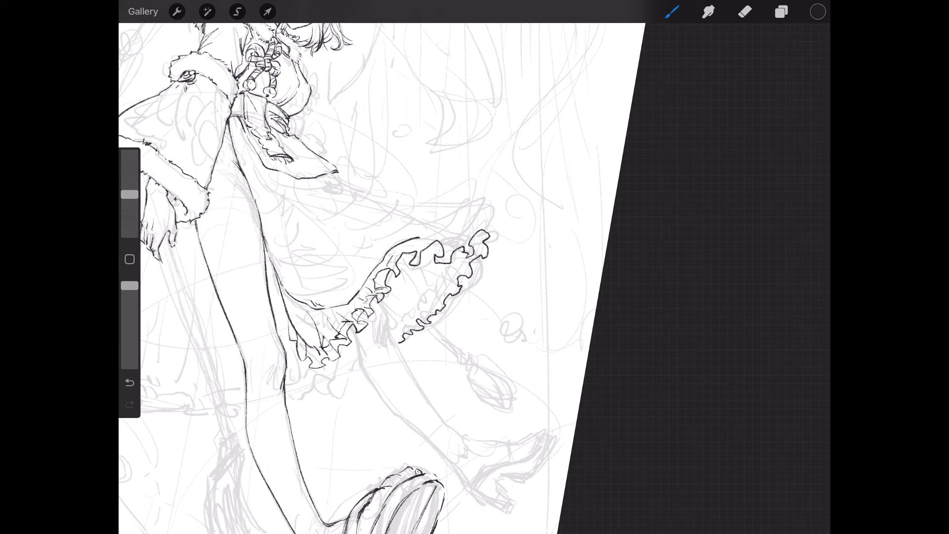
pyautogui.moveTo(291, 318); pyautogui.dragTo(293, 334)
pyautogui.moveTo(299, 313)
pyautogui.mouseDown()
pyautogui.moveTo(309, 300)
pyautogui.moveTo(339, 310)
pyautogui.moveTo(328, 321)
pyautogui.moveTo(346, 315)
pyautogui.mouseUp()
pyautogui.moveTo(371, 273); pyautogui.dragTo(363, 287)
pyautogui.moveTo(393, 254)
pyautogui.mouseDown()
pyautogui.moveTo(416, 250)
pyautogui.moveTo(408, 263)
pyautogui.moveTo(434, 263)
pyautogui.moveTo(427, 240)
pyautogui.moveTo(438, 238)
pyautogui.moveTo(408, 266)
pyautogui.mouseUp()
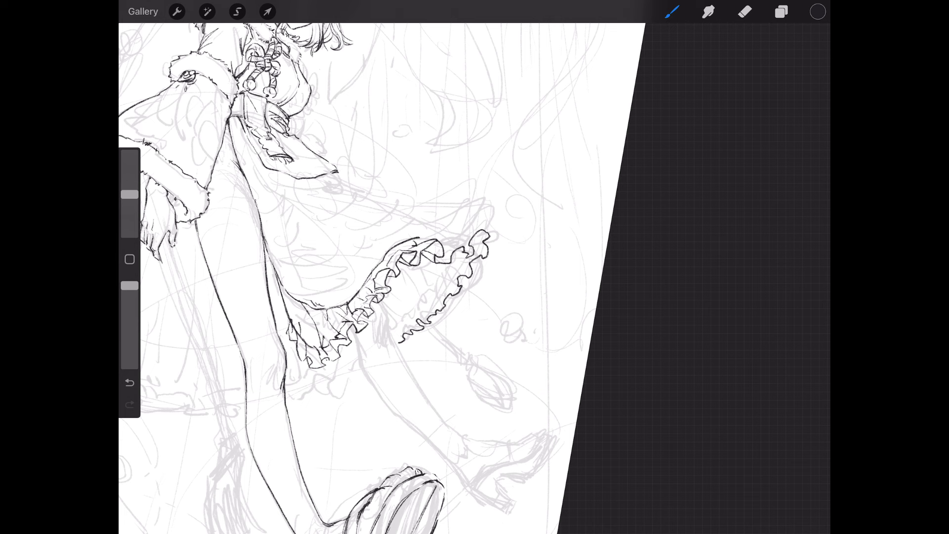
pyautogui.moveTo(445, 247); pyautogui.dragTo(481, 232)
# Step: Ink more of the ruffle's upper edge and a line beside the sash tip
pyautogui.scroll(-5, 331, 277)
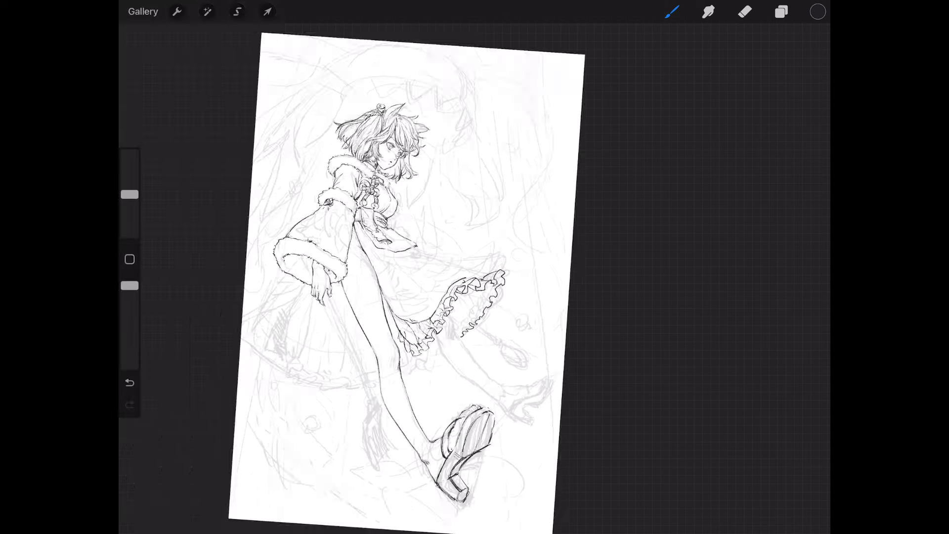
pyautogui.moveTo(411, 269); pyautogui.dragTo(421, 263)
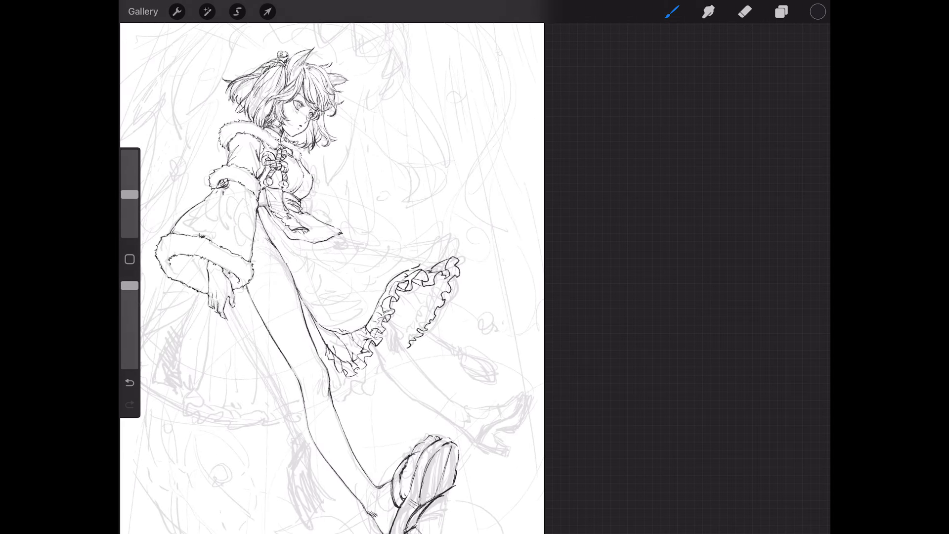
pyautogui.moveTo(341, 235)
pyautogui.mouseDown()
pyautogui.moveTo(414, 253)
pyautogui.moveTo(425, 266)
pyautogui.mouseUp()
pyautogui.scroll(-2, 336, 277)
pyautogui.scroll(3, 336, 277)
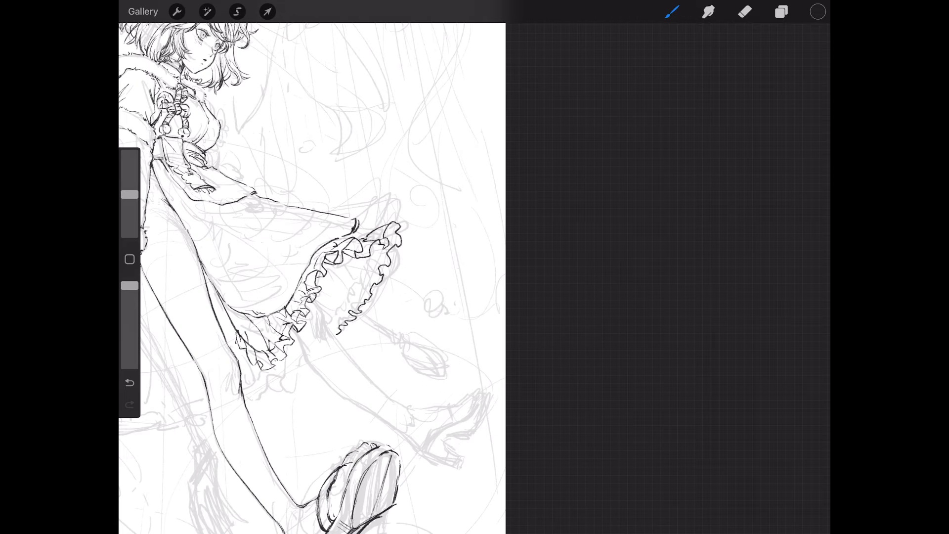
pyautogui.hotkey('ctrl', 'z')
pyautogui.hotkey('ctrl', 'shift', 'z')
# Step: Ink the dress's left edge, the waist lines, short inner folds and part of the hem
pyautogui.moveTo(192, 209)
pyautogui.mouseDown()
pyautogui.moveTo(225, 266)
pyautogui.moveTo(249, 281)
pyautogui.moveTo(273, 281)
pyautogui.mouseUp()
pyautogui.moveTo(204, 205); pyautogui.dragTo(238, 242)
pyautogui.moveTo(237, 208)
pyautogui.mouseDown()
pyautogui.moveTo(256, 200)
pyautogui.moveTo(289, 214)
pyautogui.mouseUp()
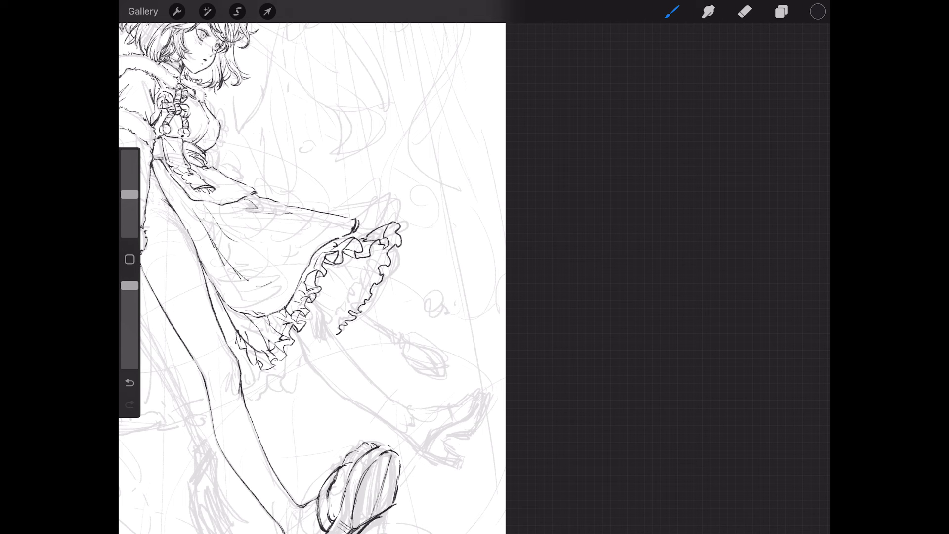
pyautogui.moveTo(263, 254); pyautogui.dragTo(286, 246)
pyautogui.moveTo(295, 243); pyautogui.dragTo(284, 261)
pyautogui.moveTo(333, 218); pyautogui.dragTo(358, 233)
# Step: Draw the diagonal fold lines inside the frill and extend the dress's left edge lower down
pyautogui.moveTo(374, 252); pyautogui.dragTo(365, 275)
pyautogui.moveTo(370, 278); pyautogui.dragTo(343, 321)
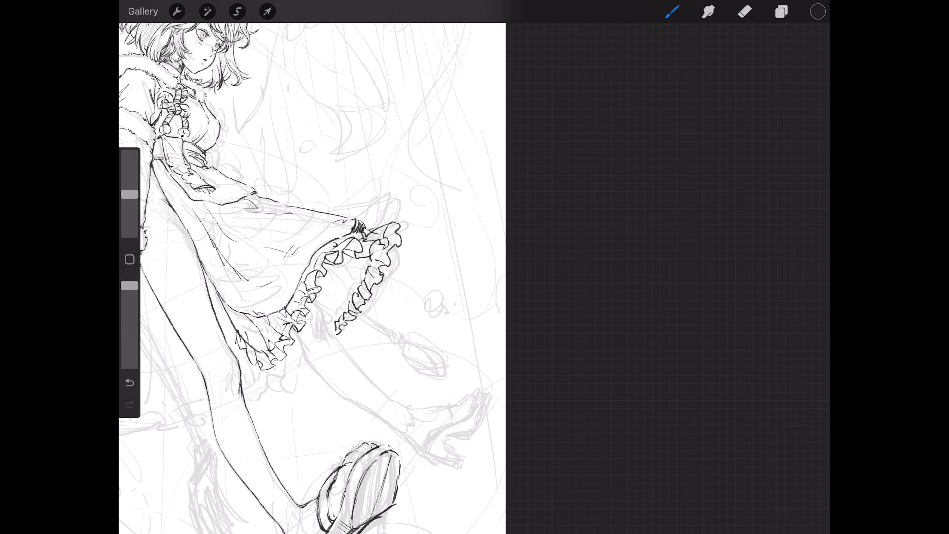
pyautogui.moveTo(360, 284); pyautogui.dragTo(346, 289)
pyautogui.moveTo(357, 257); pyautogui.dragTo(351, 274)
pyautogui.moveTo(355, 273); pyautogui.dragTo(327, 313)
pyautogui.moveTo(354, 262); pyautogui.dragTo(317, 304)
pyautogui.moveTo(213, 289); pyautogui.dragTo(229, 337)
pyautogui.moveTo(311, 277); pyautogui.dragTo(356, 257)
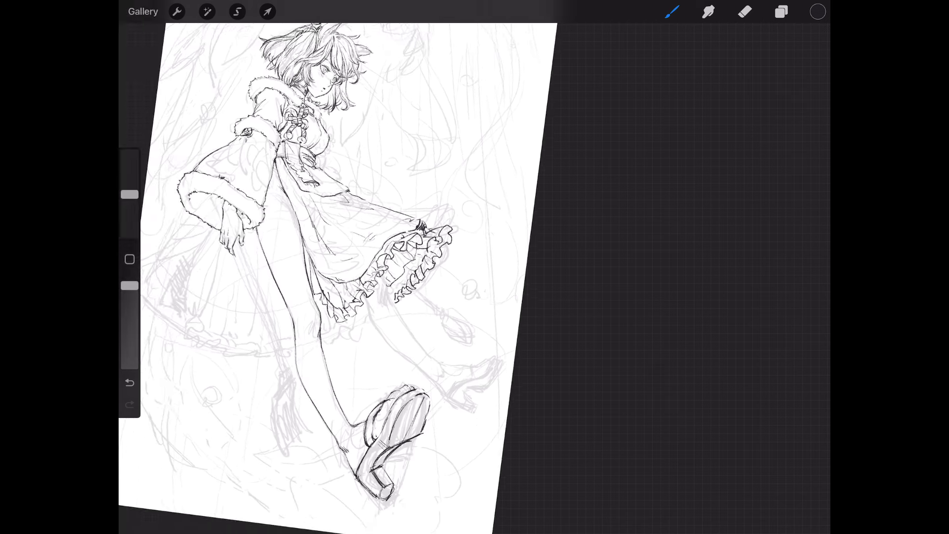
pyautogui.moveTo(342, 317)
pyautogui.mouseDown()
pyautogui.moveTo(352, 309)
pyautogui.moveTo(340, 340)
pyautogui.mouseUp()
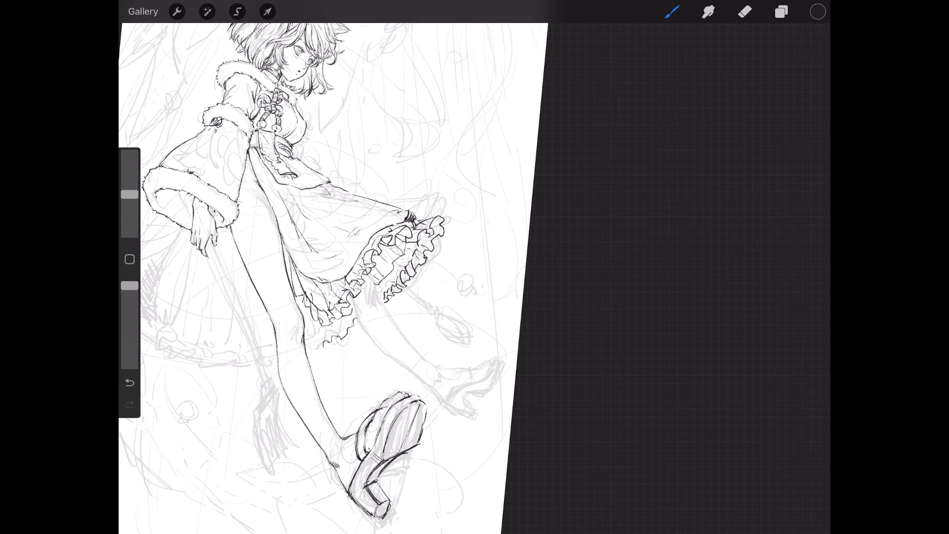
# Step: Redraw the short line below the frill and ink the wavy ruffle along the back hem
pyautogui.scroll(2, 346, 277)
pyautogui.hotkey('ctrl', 'z')
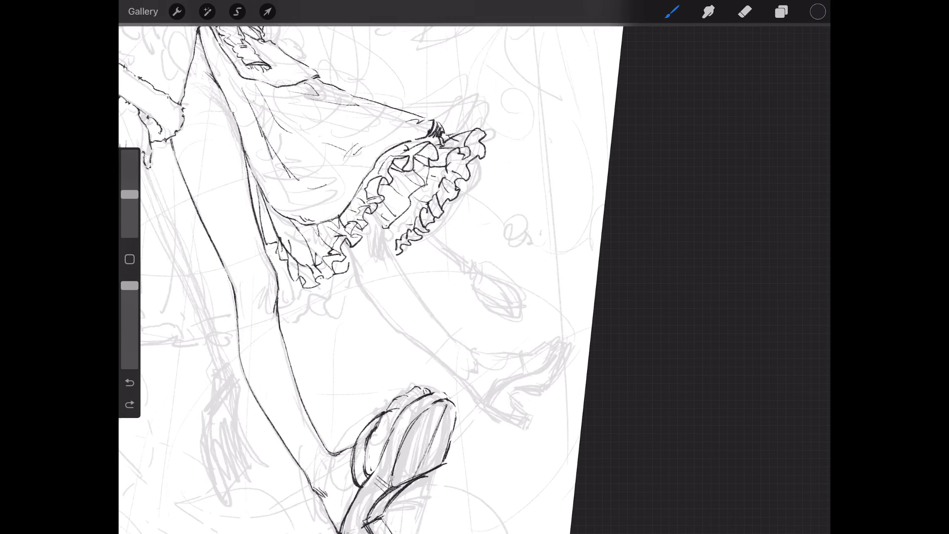
pyautogui.moveTo(357, 288); pyautogui.dragTo(280, 328)
pyautogui.scroll(-3, 371, 277)
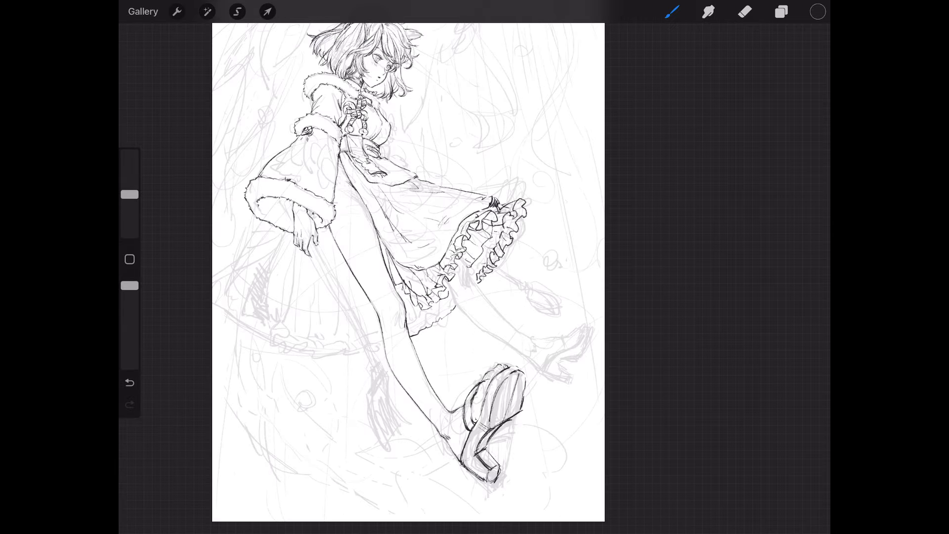
pyautogui.scroll(3, 371, 391)
pyautogui.moveTo(390, 323)
pyautogui.mouseDown()
pyautogui.moveTo(261, 336)
pyautogui.moveTo(207, 319)
pyautogui.moveTo(218, 312)
pyautogui.moveTo(200, 296)
pyautogui.moveTo(216, 286)
pyautogui.mouseUp()
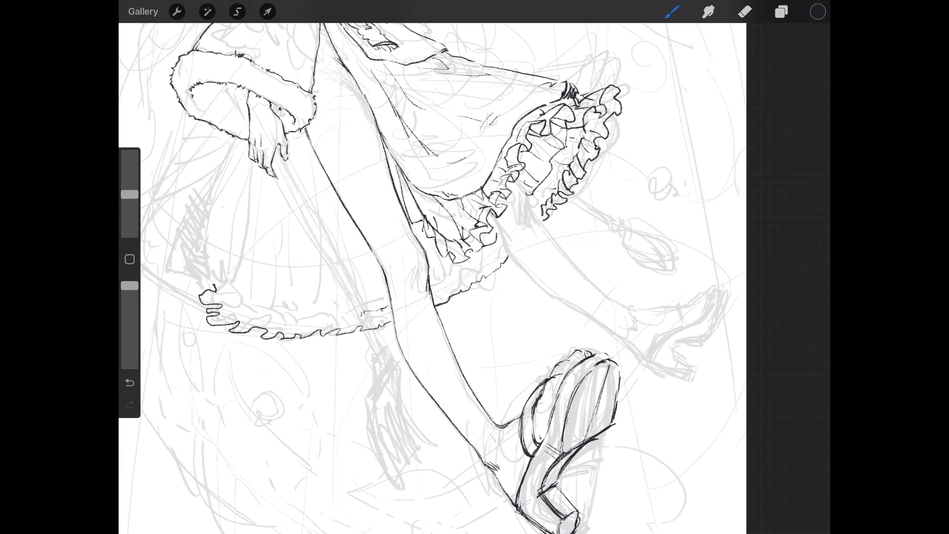
pyautogui.moveTo(353, 314)
pyautogui.mouseDown()
pyautogui.moveTo(341, 327)
pyautogui.moveTo(327, 315)
pyautogui.moveTo(317, 331)
pyautogui.moveTo(281, 334)
pyautogui.mouseUp()
# Step: Add pleat ticks and vertical fold lines running down to the hem ruffle
pyautogui.moveTo(278, 316)
pyautogui.mouseDown()
pyautogui.moveTo(275, 334)
pyautogui.moveTo(260, 315)
pyautogui.moveTo(247, 328)
pyautogui.moveTo(222, 314)
pyautogui.moveTo(222, 282)
pyautogui.mouseUp()
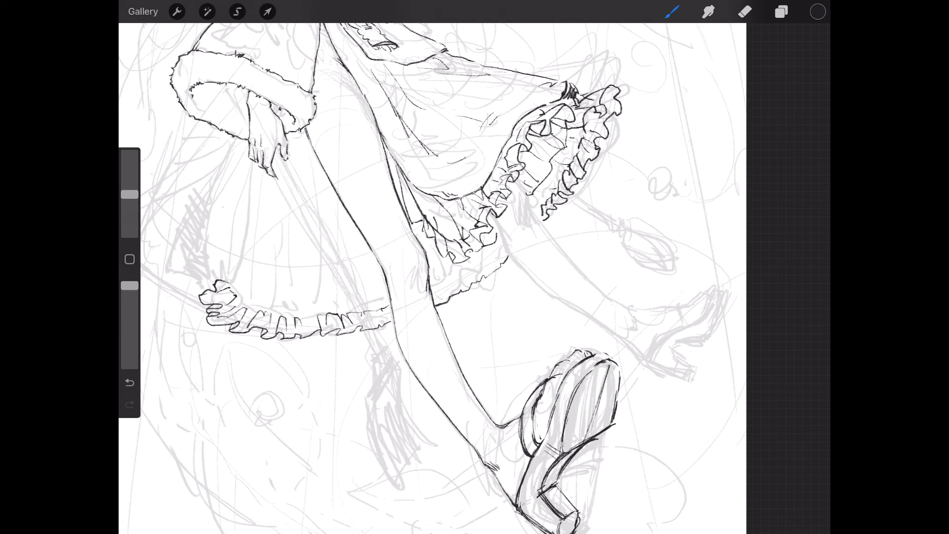
pyautogui.moveTo(300, 321); pyautogui.dragTo(343, 316)
pyautogui.moveTo(273, 273); pyautogui.dragTo(284, 312)
pyautogui.moveTo(285, 309); pyautogui.dragTo(288, 318)
pyautogui.moveTo(368, 282)
pyautogui.mouseDown()
pyautogui.moveTo(362, 309)
pyautogui.moveTo(378, 312)
pyautogui.mouseUp()
pyautogui.moveTo(327, 291)
pyautogui.mouseDown()
pyautogui.moveTo(328, 314)
pyautogui.moveTo(298, 314)
pyautogui.mouseUp()
pyautogui.moveTo(294, 258); pyautogui.dragTo(298, 308)
pyautogui.moveTo(346, 232); pyautogui.dragTo(377, 300)
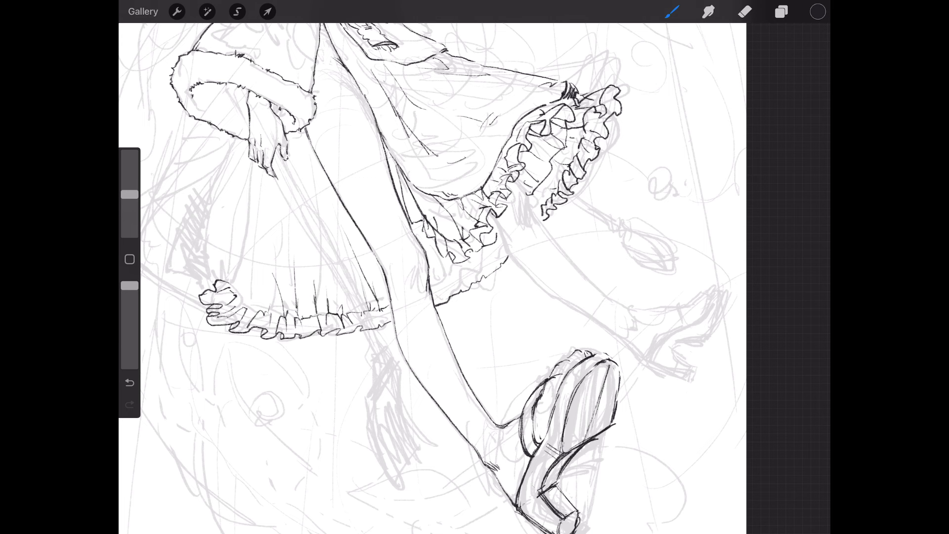
# Step: Ink the skirt's left edge, discarding the unwanted seam stroke
pyautogui.scroll(-5, 432, 277)
pyautogui.scroll(3, 467, 277)
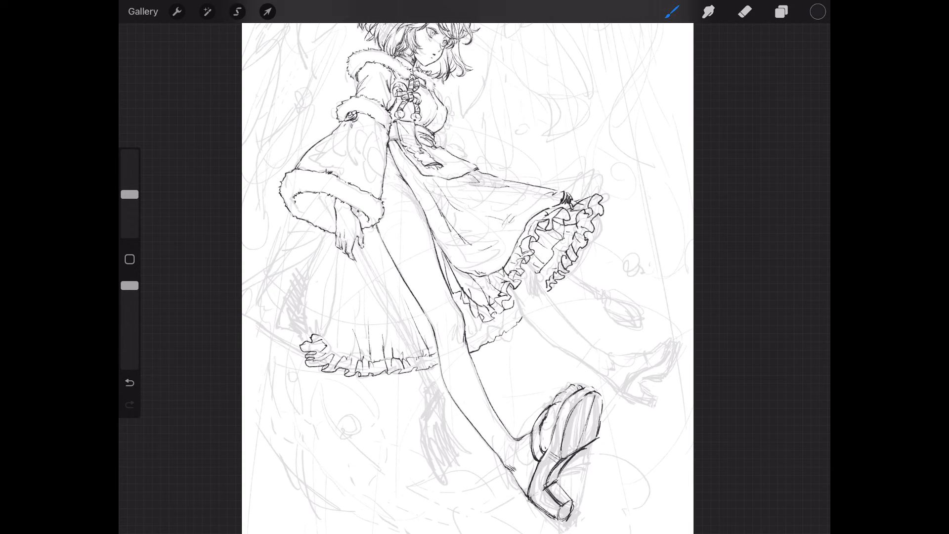
pyautogui.moveTo(430, 331)
pyautogui.mouseDown()
pyautogui.moveTo(344, 342)
pyautogui.moveTo(425, 336)
pyautogui.mouseUp()
pyautogui.hotkey('ctrl', 'z')
pyautogui.moveTo(333, 279); pyautogui.dragTo(335, 326)
pyautogui.moveTo(339, 251)
pyautogui.mouseDown()
pyautogui.moveTo(326, 332)
pyautogui.moveTo(336, 339)
pyautogui.mouseUp()
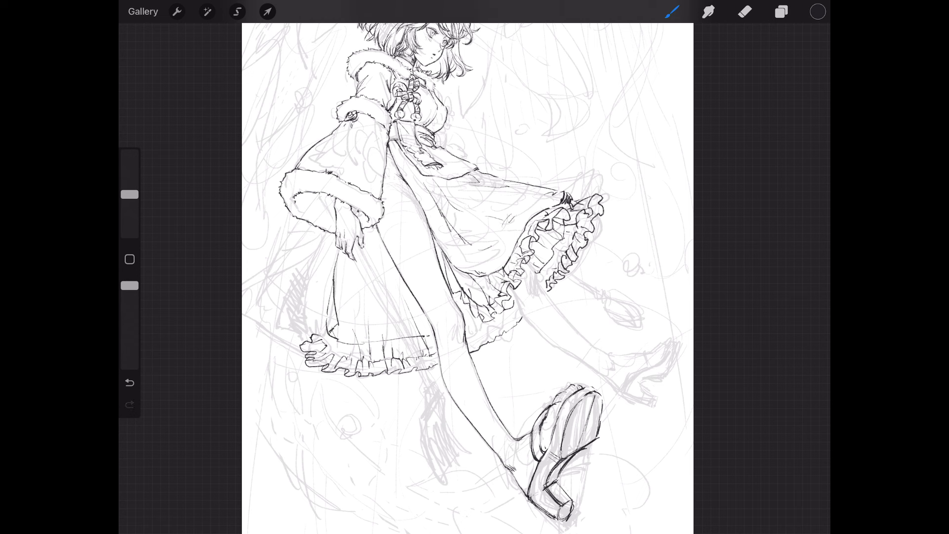
# Step: Erase stray lines near the hem and inside the ruffle with a larger eraser
pyautogui.press('e')
pyautogui.moveTo(405, 299); pyautogui.dragTo(421, 331)
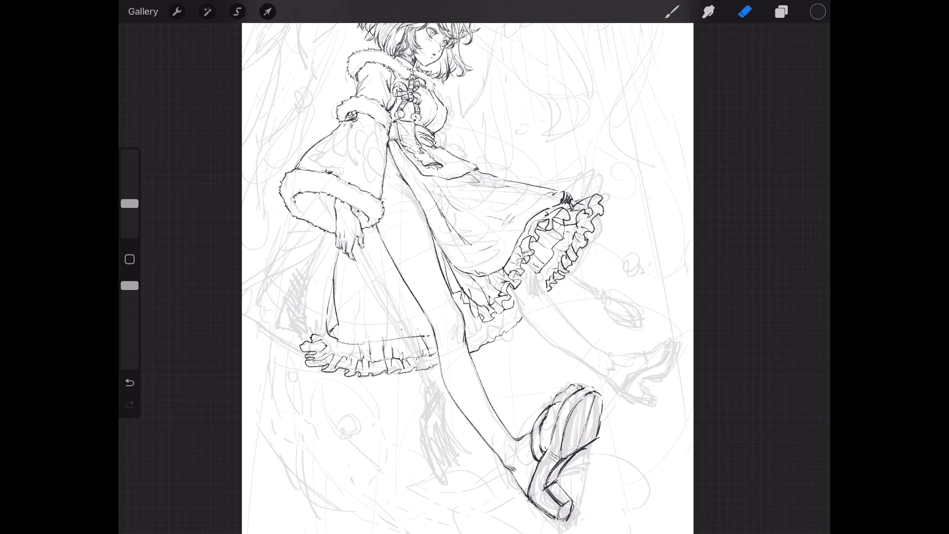
pyautogui.moveTo(129, 204); pyautogui.dragTo(129, 184)
pyautogui.moveTo(334, 264)
pyautogui.mouseDown()
pyautogui.moveTo(332, 340)
pyautogui.moveTo(425, 335)
pyautogui.mouseUp()
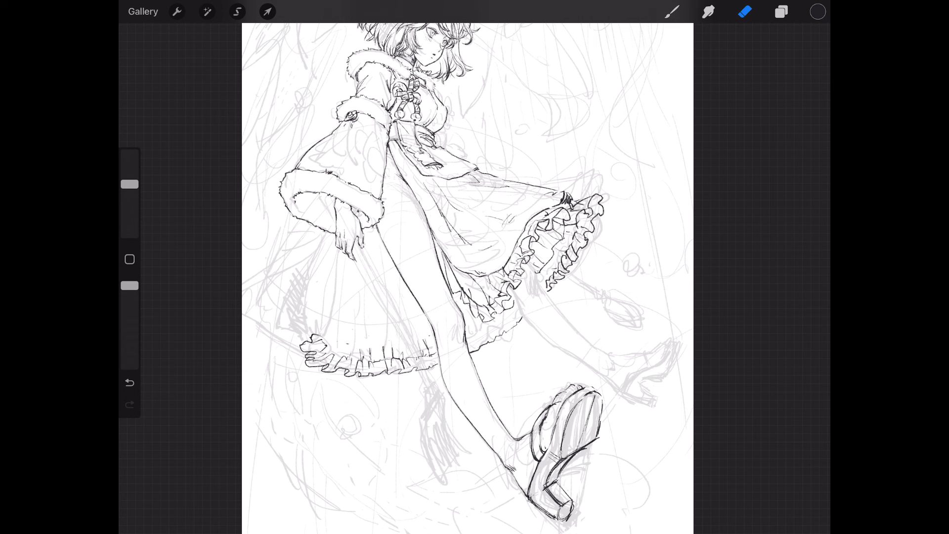
pyautogui.moveTo(561, 232); pyautogui.dragTo(541, 272)
# Step: With the brush, add small strokes inside the ruffle and start pleat lines along the fold
pyautogui.click(672, 12)
pyautogui.moveTo(563, 241)
pyautogui.mouseDown()
pyautogui.moveTo(545, 251)
pyautogui.moveTo(542, 267)
pyautogui.mouseUp()
pyautogui.moveTo(477, 313); pyautogui.dragTo(464, 334)
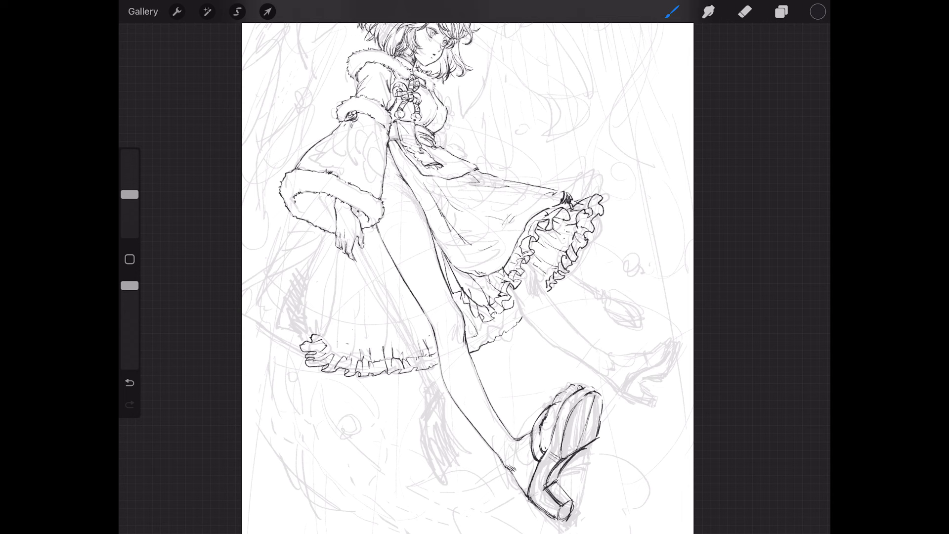
pyautogui.moveTo(396, 271); pyautogui.dragTo(422, 344)
pyautogui.moveTo(402, 287); pyautogui.dragTo(422, 339)
# Step: Fill the skirt's left panel with more long vertical pleat lines
pyautogui.moveTo(377, 269); pyautogui.dragTo(388, 344)
pyautogui.moveTo(374, 233)
pyautogui.mouseDown()
pyautogui.moveTo(393, 350)
pyautogui.moveTo(402, 344)
pyautogui.moveTo(384, 347)
pyautogui.mouseUp()
pyautogui.moveTo(378, 285)
pyautogui.mouseDown()
pyautogui.moveTo(384, 343)
pyautogui.moveTo(371, 351)
pyautogui.mouseUp()
pyautogui.moveTo(365, 253); pyautogui.dragTo(369, 324)
pyautogui.moveTo(356, 258); pyautogui.dragTo(352, 351)
pyautogui.moveTo(345, 258)
pyautogui.mouseDown()
pyautogui.moveTo(337, 305)
pyautogui.moveTo(311, 338)
pyautogui.moveTo(334, 249)
pyautogui.moveTo(319, 267)
pyautogui.moveTo(307, 340)
pyautogui.moveTo(319, 335)
pyautogui.mouseUp()
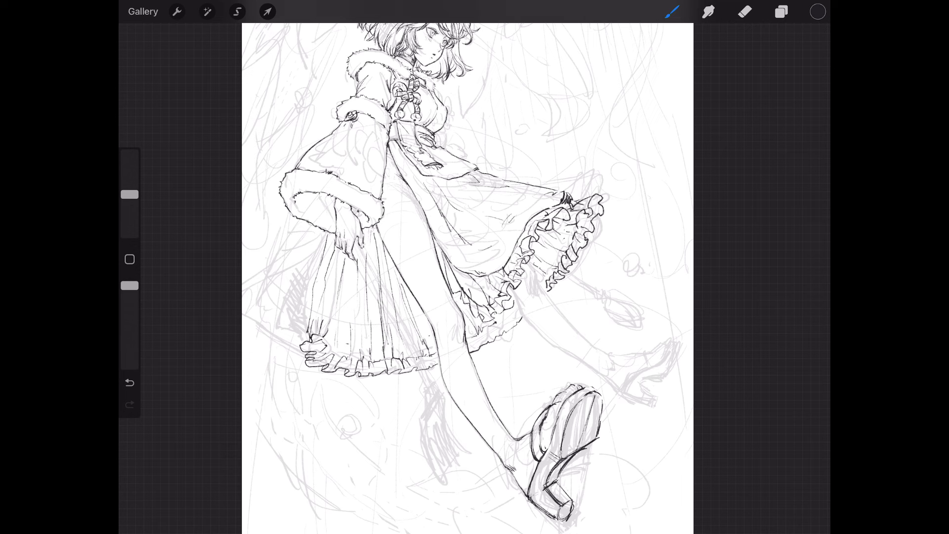
# Step: Redraw the skirt's left edge and extend the coat edge below the skirt
pyautogui.scroll(-3, 467, 277)
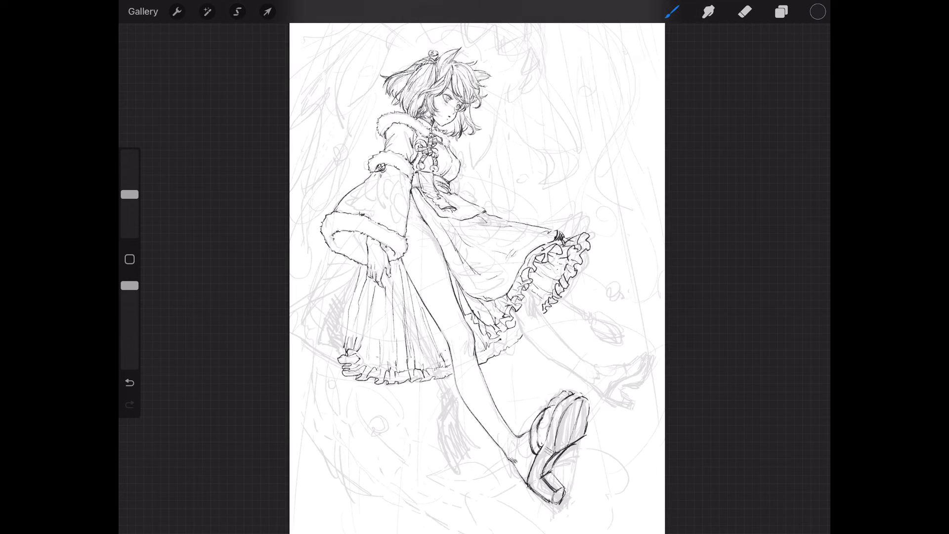
pyautogui.moveTo(358, 266); pyautogui.dragTo(311, 328)
pyautogui.hotkey('ctrl', 'z')
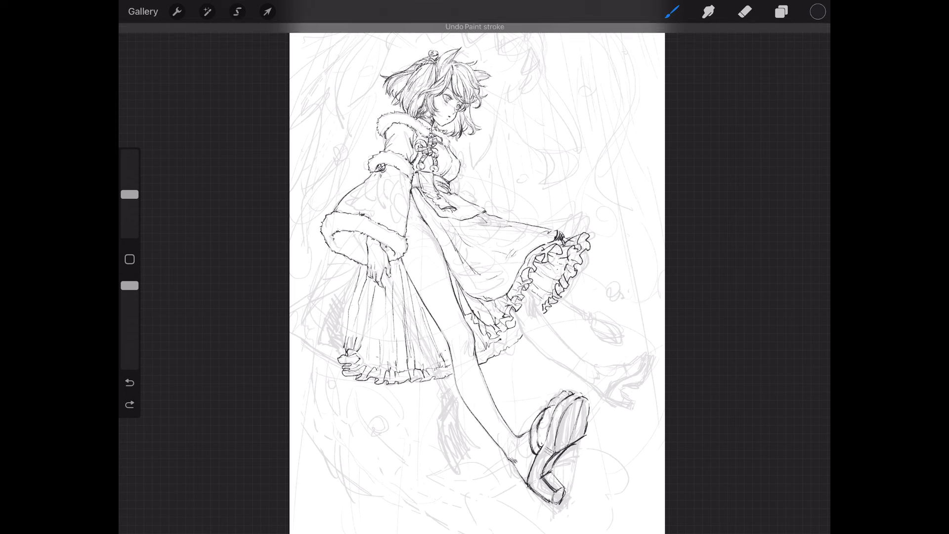
pyautogui.moveTo(346, 259)
pyautogui.mouseDown()
pyautogui.moveTo(303, 324)
pyautogui.moveTo(299, 353)
pyautogui.mouseUp()
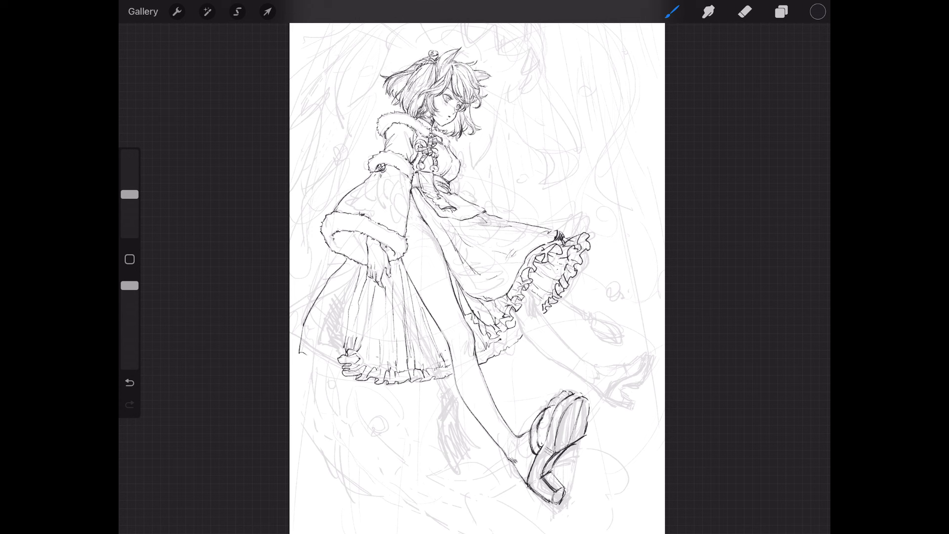
pyautogui.moveTo(297, 357)
pyautogui.mouseDown()
pyautogui.moveTo(314, 389)
pyautogui.moveTo(341, 395)
pyautogui.mouseUp()
# Step: Draw the coat's two-pointed hanging tip with a small bell and bow
pyautogui.moveTo(357, 382); pyautogui.dragTo(377, 423)
pyautogui.moveTo(393, 385)
pyautogui.mouseDown()
pyautogui.moveTo(398, 428)
pyautogui.moveTo(377, 423)
pyautogui.mouseUp()
pyautogui.moveTo(325, 405); pyautogui.dragTo(324, 412)
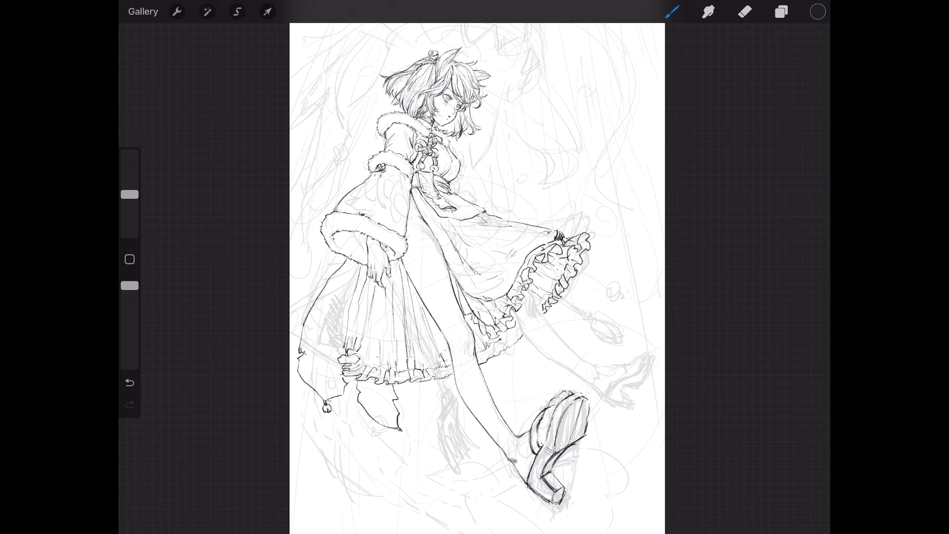
pyautogui.moveTo(317, 404); pyautogui.dragTo(322, 411)
pyautogui.moveTo(401, 427); pyautogui.dragTo(397, 436)
# Step: Redraw the shoulder curve and the vertical line below it, then ink the belt's left edge
pyautogui.scroll(2, 475, 267)
pyautogui.scroll(2, 475, 267)
pyautogui.scroll(2, 475, 267)
pyautogui.moveTo(415, 192); pyautogui.dragTo(391, 177)
pyautogui.hotkey('ctrl', 'z')
pyautogui.moveTo(414, 177)
pyautogui.mouseDown()
pyautogui.moveTo(380, 182)
pyautogui.moveTo(385, 228)
pyautogui.mouseUp()
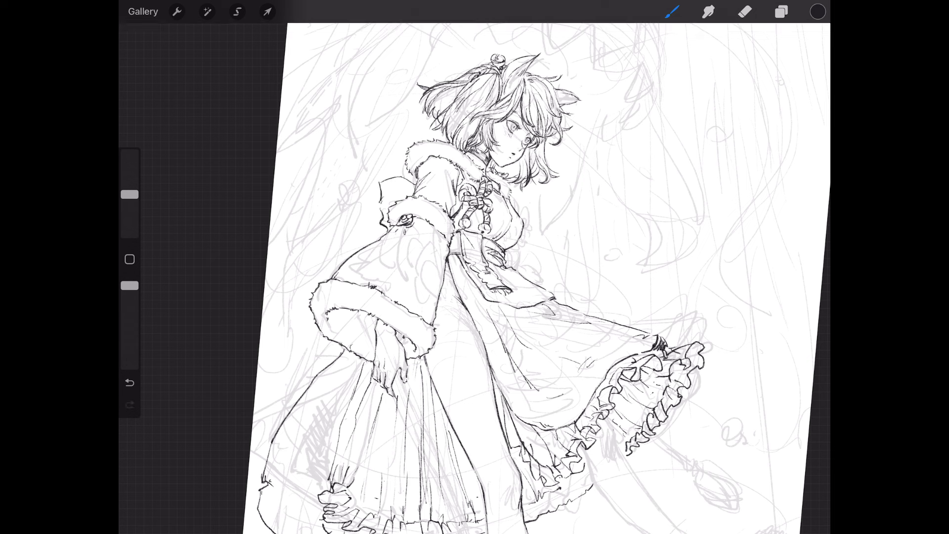
pyautogui.hotkey('ctrl', 'z')
pyautogui.moveTo(376, 200); pyautogui.dragTo(375, 242)
pyautogui.moveTo(460, 234); pyautogui.dragTo(450, 263)
# Step: Discard a stray skirt stroke and extend the skirt line downward
pyautogui.scroll(-5, 543, 277)
pyautogui.scroll(-3, 593, 346)
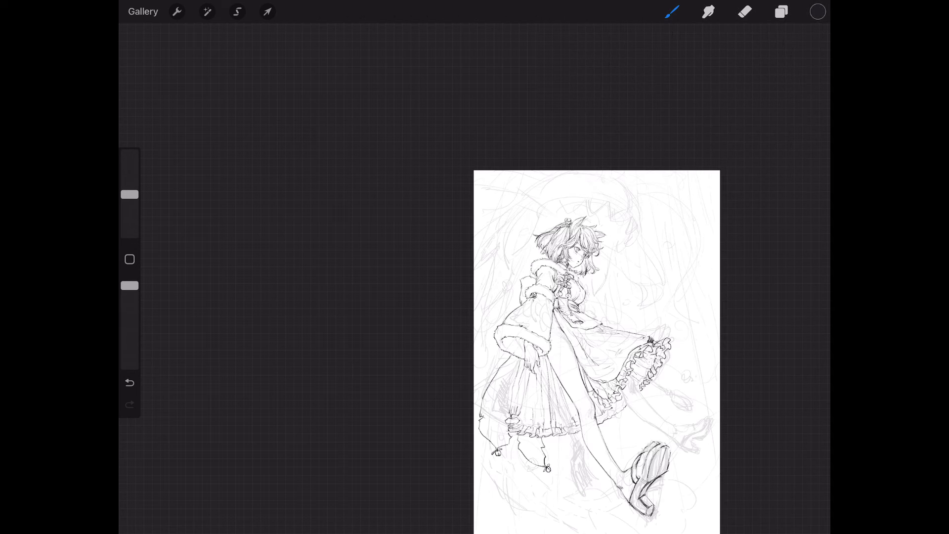
pyautogui.scroll(2, 593, 345)
pyautogui.scroll(2, 544, 297)
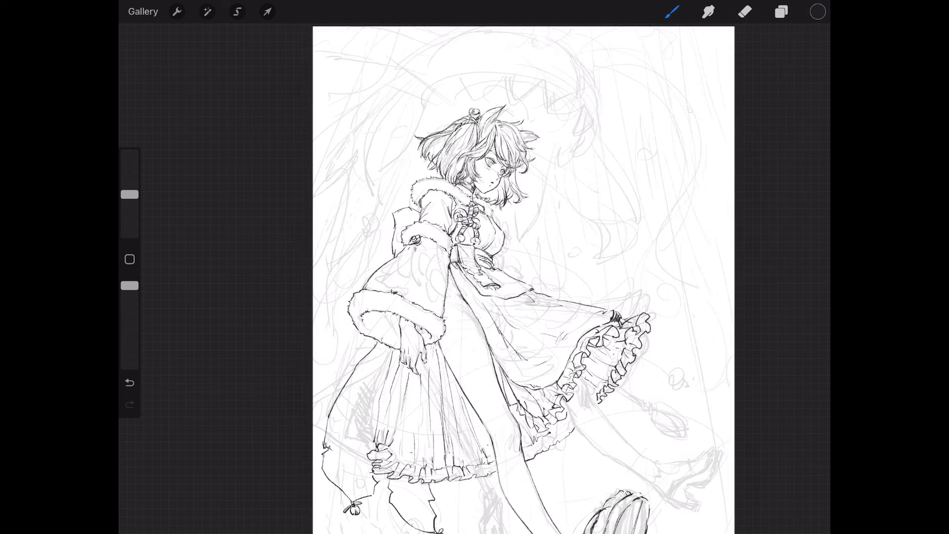
pyautogui.scroll(3, 494, 272)
pyautogui.scroll(2, 495, 271)
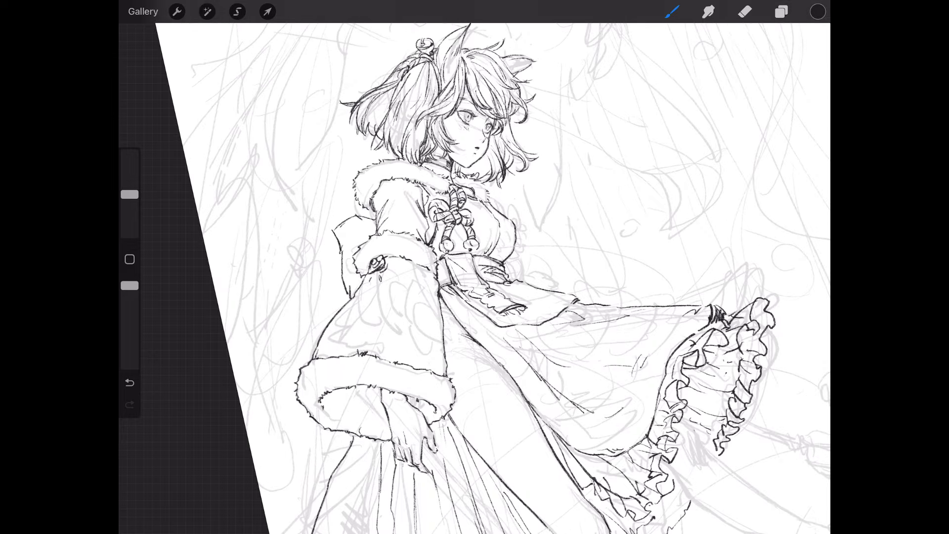
pyautogui.scroll(2, 474, 277)
pyautogui.moveTo(428, 323); pyautogui.dragTo(450, 322)
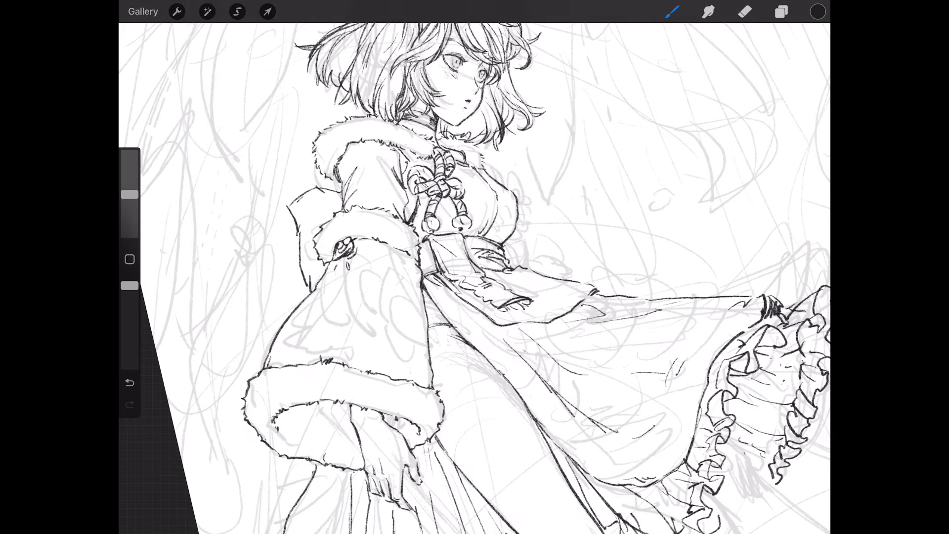
pyautogui.scroll(-3, 475, 277)
pyautogui.hotkey('ctrl', 'z')
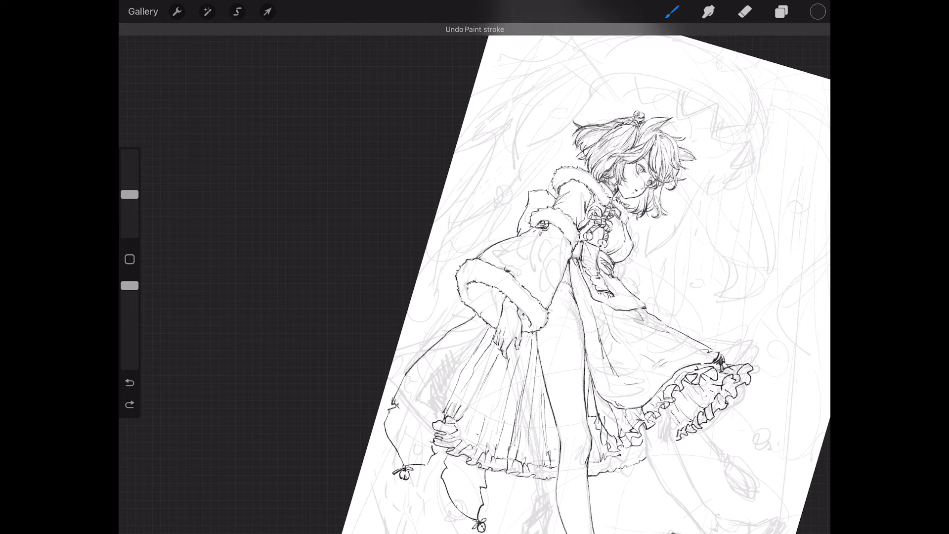
pyautogui.scroll(2, 544, 276)
pyautogui.scroll(2, 544, 277)
pyautogui.scroll(2, 494, 277)
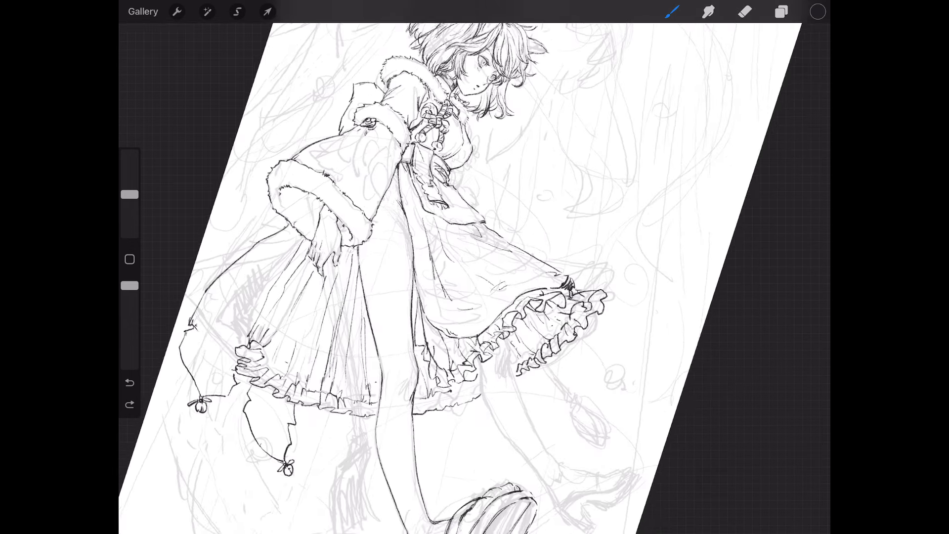
pyautogui.scroll(2, 445, 277)
pyautogui.moveTo(335, 201); pyautogui.dragTo(330, 230)
pyautogui.scroll(-5, 474, 277)
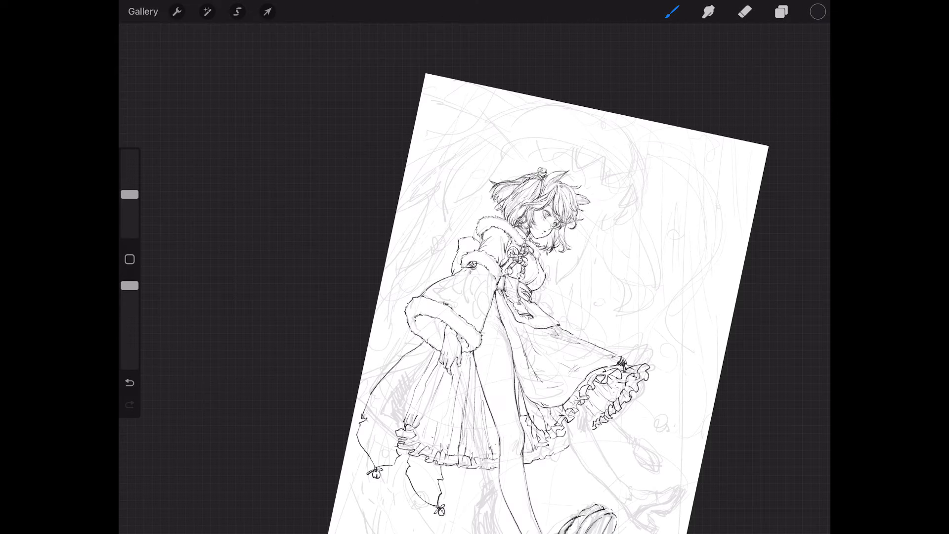
pyautogui.scroll(5, 475, 277)
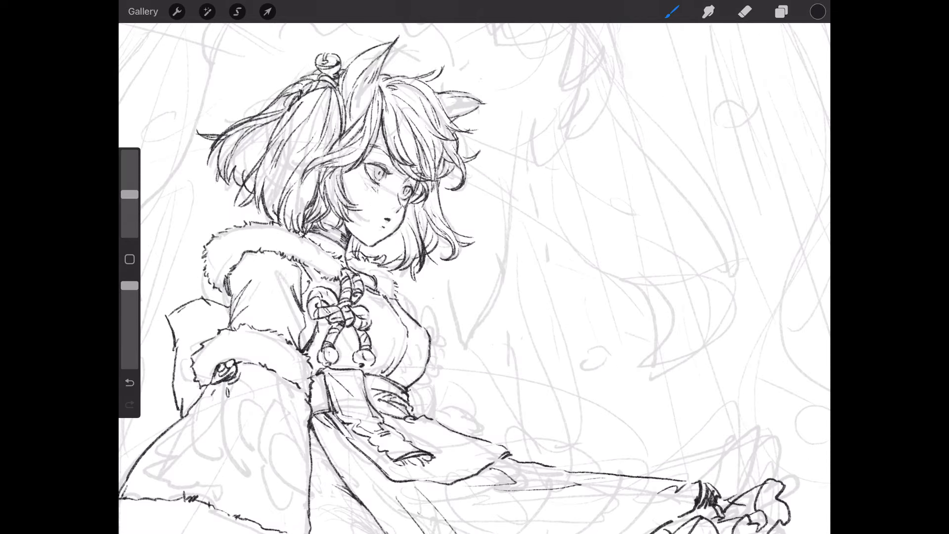
# Step: Move to the chest and ink the coat front edge beside the collar
pyautogui.moveTo(475, 276); pyautogui.dragTo(504, 252)
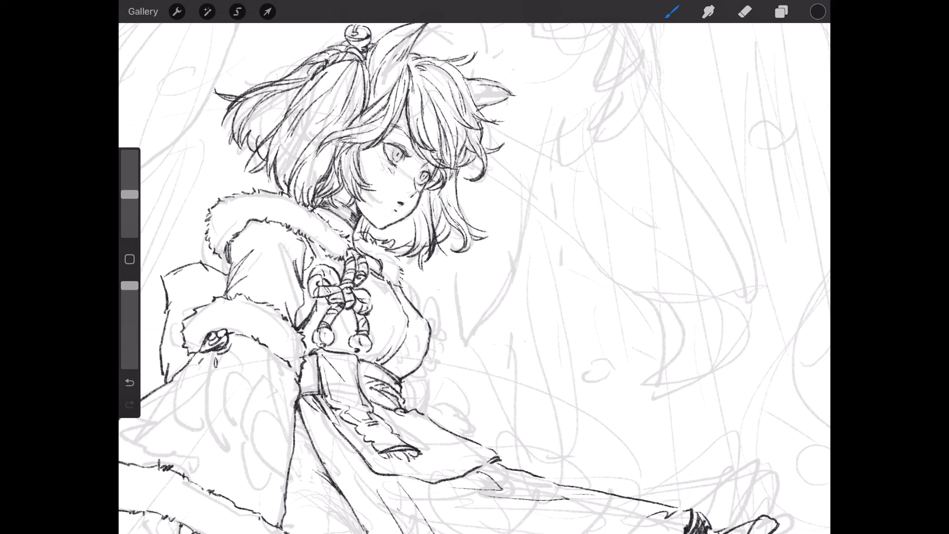
pyautogui.moveTo(403, 279); pyautogui.dragTo(420, 296)
pyautogui.hotkey('ctrl', 'z')
pyautogui.hotkey('ctrl', 'z')
pyautogui.moveTo(419, 290)
pyautogui.mouseDown()
pyautogui.moveTo(434, 306)
pyautogui.moveTo(418, 312)
pyautogui.moveTo(436, 300)
pyautogui.moveTo(411, 293)
pyautogui.moveTo(431, 307)
pyautogui.moveTo(421, 319)
pyautogui.moveTo(441, 327)
pyautogui.moveTo(437, 337)
pyautogui.mouseUp()
# Step: Ink the small right-chest bow with a round bead and hanging cords
pyautogui.moveTo(410, 282)
pyautogui.mouseDown()
pyautogui.moveTo(423, 271)
pyautogui.moveTo(426, 287)
pyautogui.moveTo(416, 288)
pyautogui.moveTo(447, 320)
pyautogui.mouseUp()
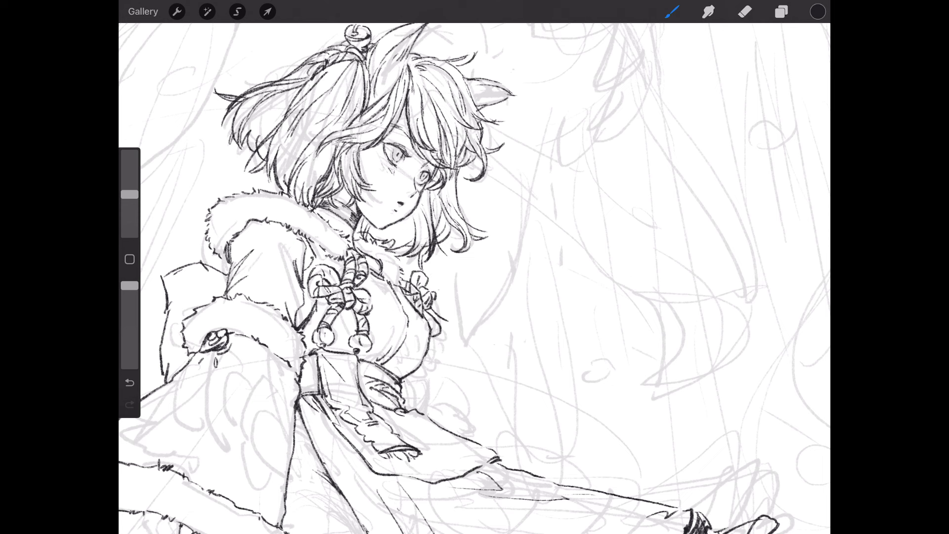
pyautogui.moveTo(424, 286)
pyautogui.mouseDown()
pyautogui.moveTo(437, 282)
pyautogui.moveTo(442, 293)
pyautogui.moveTo(443, 275)
pyautogui.moveTo(448, 291)
pyautogui.mouseUp()
pyautogui.moveTo(438, 294); pyautogui.dragTo(448, 289)
pyautogui.moveTo(444, 321)
pyautogui.mouseDown()
pyautogui.moveTo(451, 331)
pyautogui.moveTo(457, 317)
pyautogui.moveTo(463, 331)
pyautogui.moveTo(452, 334)
pyautogui.mouseUp()
pyautogui.moveTo(431, 283)
pyautogui.mouseDown()
pyautogui.moveTo(441, 328)
pyautogui.moveTo(430, 329)
pyautogui.mouseUp()
pyautogui.moveTo(413, 273)
pyautogui.mouseDown()
pyautogui.moveTo(418, 282)
pyautogui.moveTo(404, 266)
pyautogui.mouseUp()
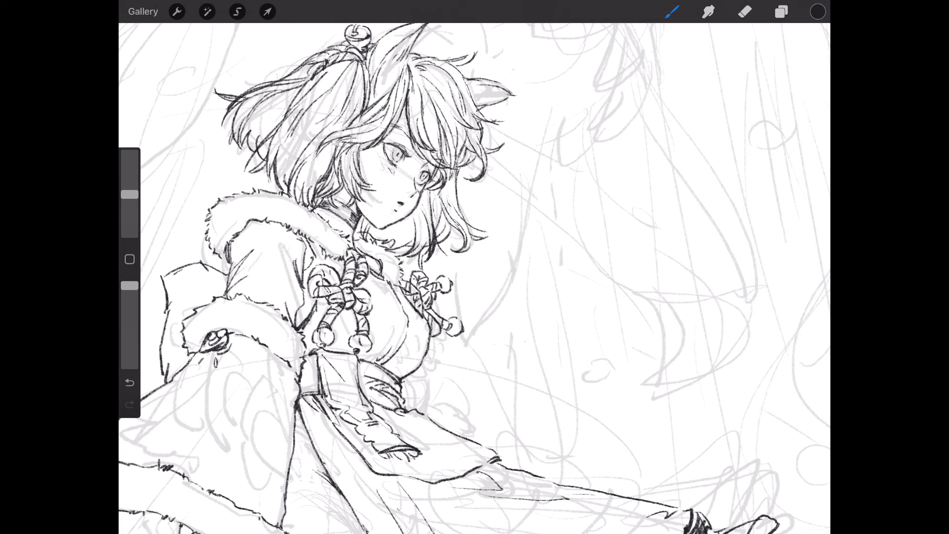
# Step: Touch up the fur collar, the chest line and tiny marks by the coat edge
pyautogui.moveTo(264, 223); pyautogui.dragTo(274, 230)
pyautogui.moveTo(383, 281)
pyautogui.mouseDown()
pyautogui.moveTo(397, 313)
pyautogui.moveTo(389, 349)
pyautogui.moveTo(394, 340)
pyautogui.moveTo(433, 352)
pyautogui.mouseUp()
pyautogui.moveTo(290, 364)
pyautogui.mouseDown()
pyautogui.moveTo(296, 370)
pyautogui.moveTo(273, 354)
pyautogui.mouseUp()
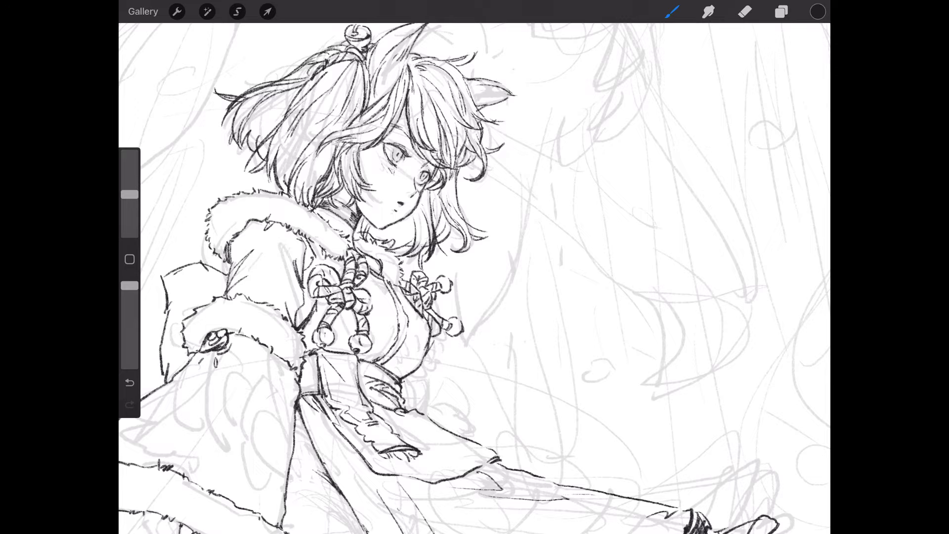
# Step: Add a small touch-up stroke at the dress waist
pyautogui.scroll(-5, 474, 277)
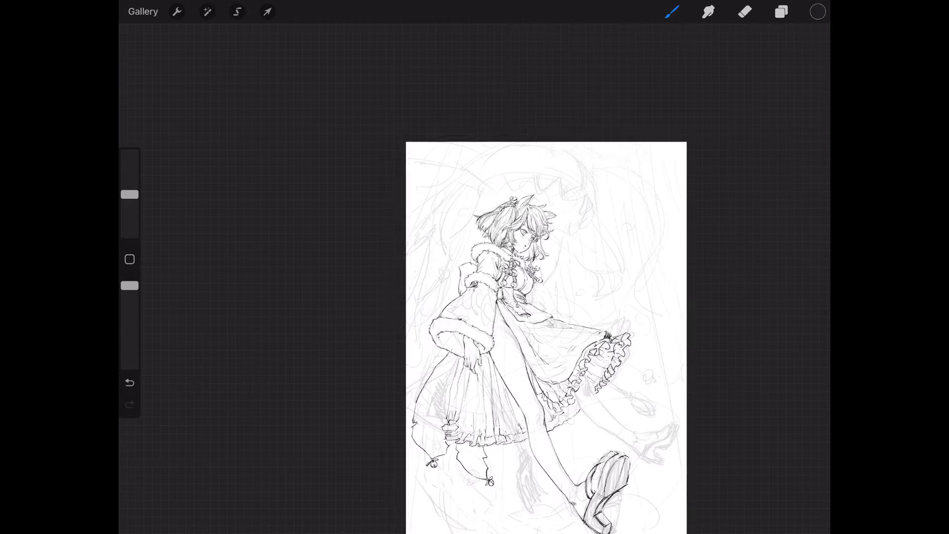
pyautogui.scroll(5, 543, 297)
pyautogui.moveTo(443, 262); pyautogui.dragTo(446, 274)
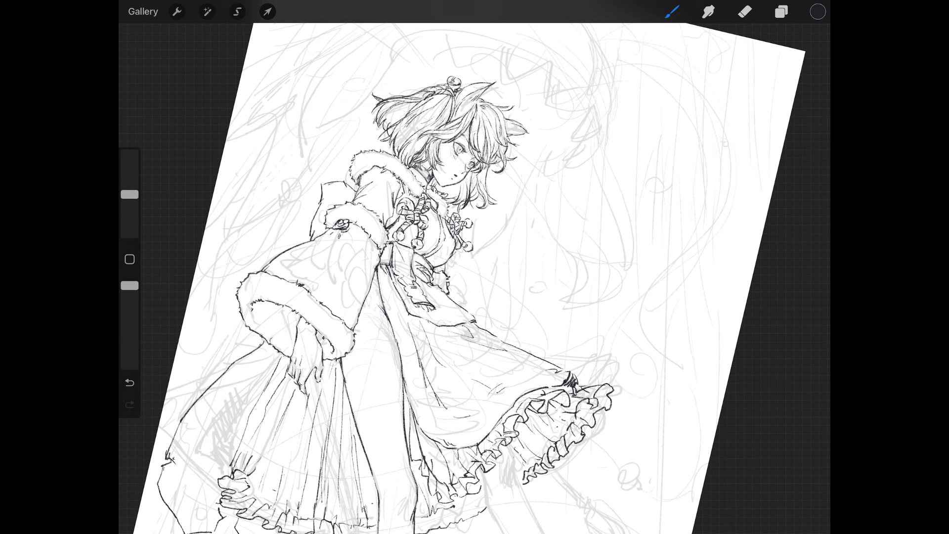
pyautogui.scroll(-5, 466, 289)
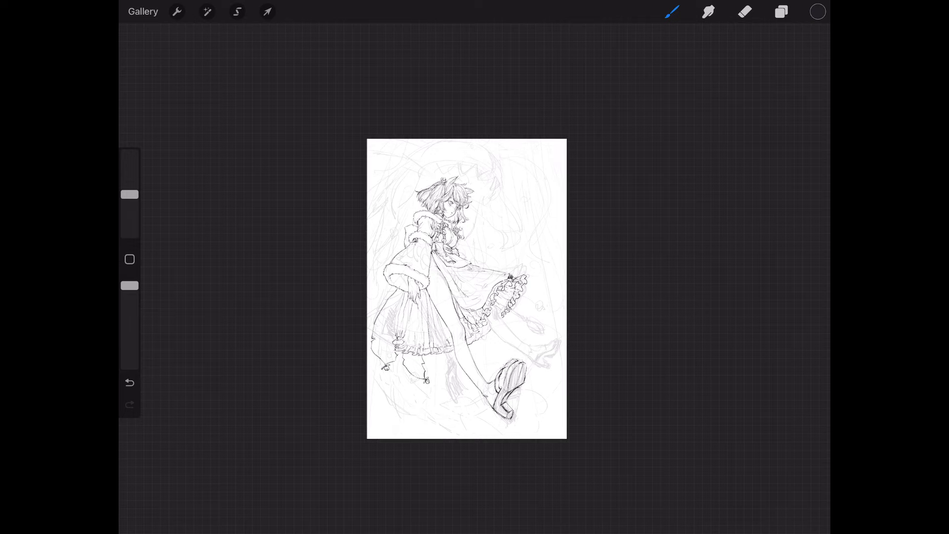
pyautogui.scroll(5, 466, 289)
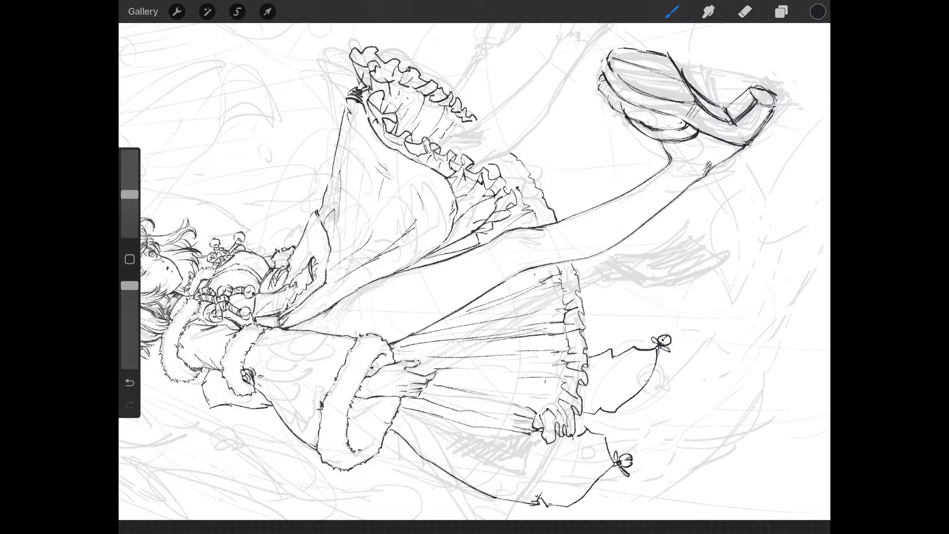
# Step: Sketch two light guides along the extended leg and a short skirt-edge line
pyautogui.moveTo(327, 318); pyautogui.dragTo(406, 269)
pyautogui.moveTo(289, 330); pyautogui.dragTo(316, 315)
pyautogui.moveTo(323, 201); pyautogui.dragTo(323, 216)
pyautogui.scroll(-5, 475, 267)
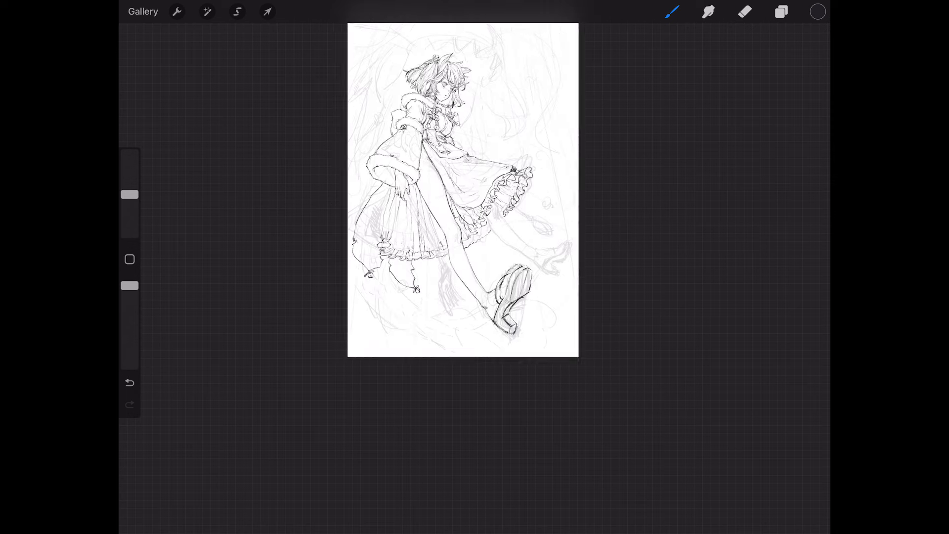
pyautogui.scroll(5, 474, 267)
pyautogui.scroll(3, 474, 267)
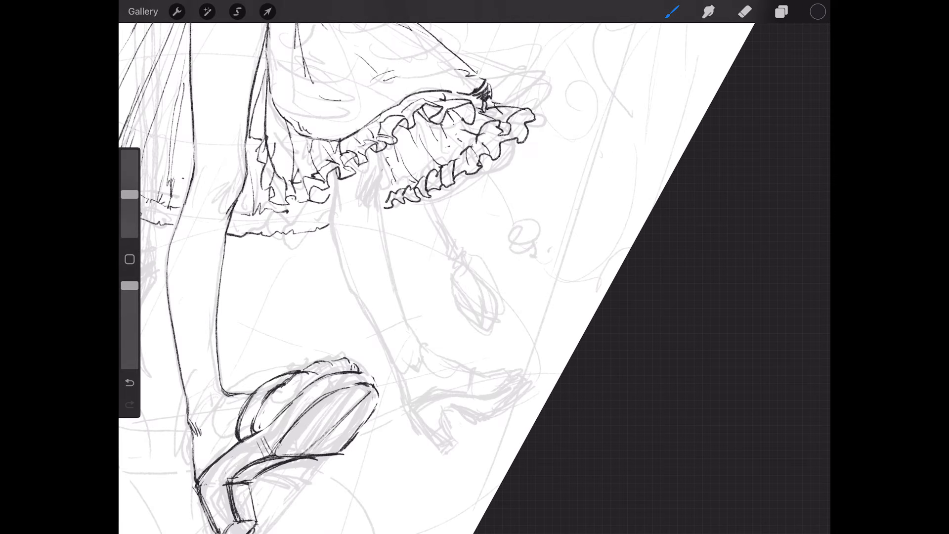
# Step: Ink the ruffle folds and trace the far leg's outlines down toward the foot
pyautogui.moveTo(378, 151); pyautogui.dragTo(378, 196)
pyautogui.moveTo(336, 171); pyautogui.dragTo(340, 249)
pyautogui.moveTo(377, 199); pyautogui.dragTo(406, 319)
pyautogui.moveTo(334, 230); pyautogui.dragTo(392, 356)
pyautogui.moveTo(400, 299)
pyautogui.mouseDown()
pyautogui.moveTo(417, 338)
pyautogui.moveTo(404, 385)
pyautogui.mouseUp()
pyautogui.moveTo(412, 332); pyautogui.dragTo(422, 347)
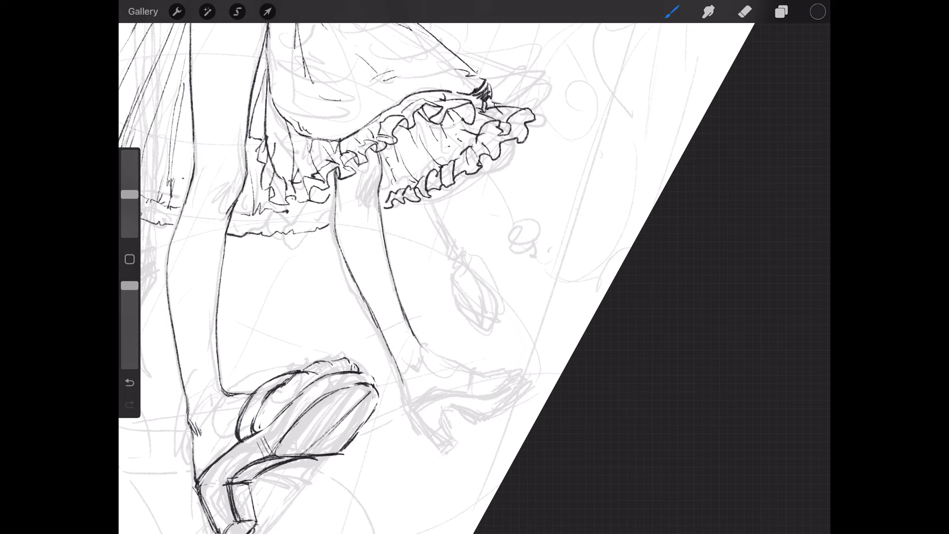
# Step: Ink the ankle curve, upper leg edge and the top and front of the foot
pyautogui.moveTo(376, 277)
pyautogui.mouseDown()
pyautogui.moveTo(390, 284)
pyautogui.moveTo(341, 227)
pyautogui.mouseUp()
pyautogui.moveTo(369, 343)
pyautogui.mouseDown()
pyautogui.moveTo(397, 347)
pyautogui.moveTo(403, 314)
pyautogui.mouseUp()
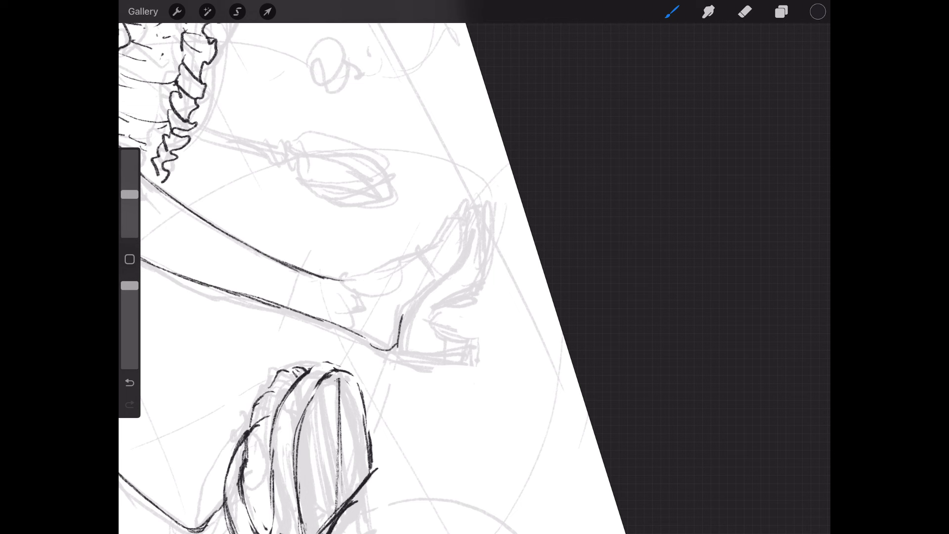
pyautogui.hotkey('ctrl', 'z')
pyautogui.moveTo(397, 346); pyautogui.dragTo(415, 300)
pyautogui.moveTo(346, 280); pyautogui.dragTo(395, 261)
pyautogui.moveTo(342, 328); pyautogui.dragTo(357, 336)
pyautogui.moveTo(359, 300)
pyautogui.mouseDown()
pyautogui.moveTo(367, 316)
pyautogui.moveTo(417, 293)
pyautogui.moveTo(427, 249)
pyautogui.moveTo(407, 253)
pyautogui.moveTo(440, 239)
pyautogui.moveTo(450, 223)
pyautogui.mouseUp()
pyautogui.moveTo(418, 295)
pyautogui.mouseDown()
pyautogui.moveTo(457, 258)
pyautogui.moveTo(462, 226)
pyautogui.moveTo(448, 217)
pyautogui.moveTo(456, 218)
pyautogui.moveTo(448, 216)
pyautogui.moveTo(434, 243)
pyautogui.moveTo(428, 282)
pyautogui.mouseUp()
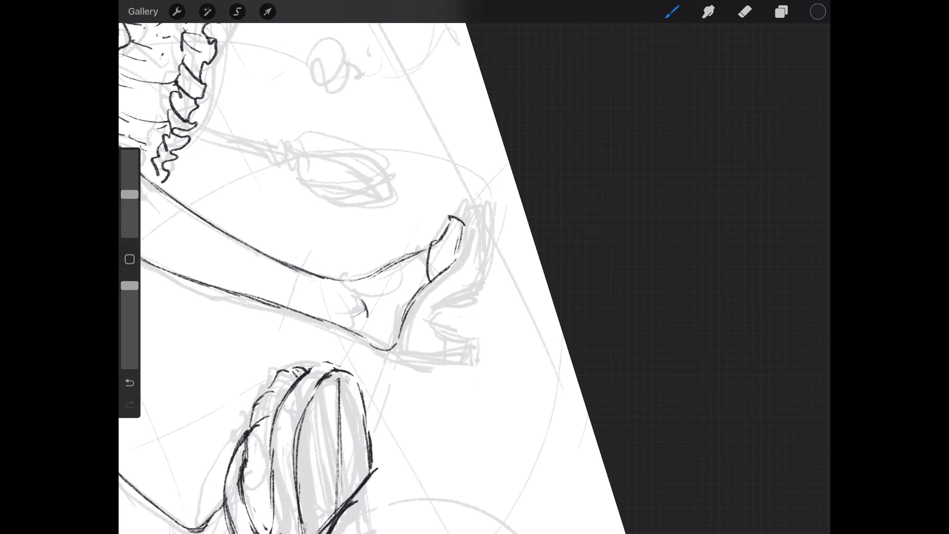
# Step: Ink the front of the toes, erasing the doubled strokes and redrawing the outline
pyautogui.moveTo(436, 231); pyautogui.dragTo(421, 280)
pyautogui.click(745, 11)
pyautogui.moveTo(437, 233)
pyautogui.mouseDown()
pyautogui.moveTo(421, 284)
pyautogui.moveTo(447, 223)
pyautogui.moveTo(447, 271)
pyautogui.mouseUp()
pyautogui.click(671, 11)
pyautogui.moveTo(446, 229)
pyautogui.mouseDown()
pyautogui.moveTo(435, 232)
pyautogui.moveTo(427, 277)
pyautogui.moveTo(449, 271)
pyautogui.moveTo(417, 248)
pyautogui.moveTo(433, 282)
pyautogui.mouseUp()
pyautogui.click(745, 11)
pyautogui.click(672, 11)
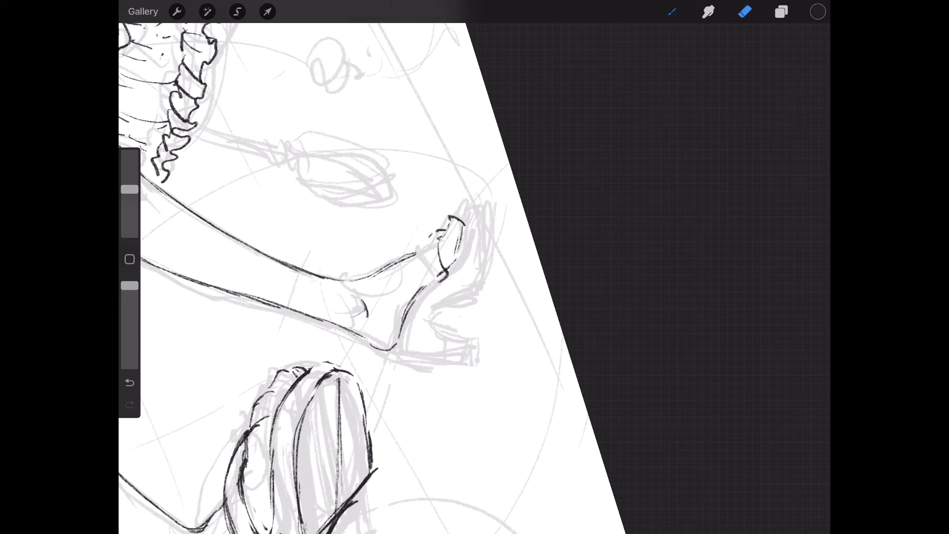
# Step: Finish the toe outline with its front edge, top, side curve and connecting lines
pyautogui.moveTo(433, 233)
pyautogui.mouseDown()
pyautogui.moveTo(426, 257)
pyautogui.moveTo(439, 281)
pyautogui.mouseUp()
pyautogui.moveTo(425, 241); pyautogui.dragTo(417, 251)
pyautogui.moveTo(451, 217); pyautogui.dragTo(438, 228)
pyautogui.moveTo(431, 280); pyautogui.dragTo(407, 316)
pyautogui.moveTo(468, 217); pyautogui.dragTo(485, 217)
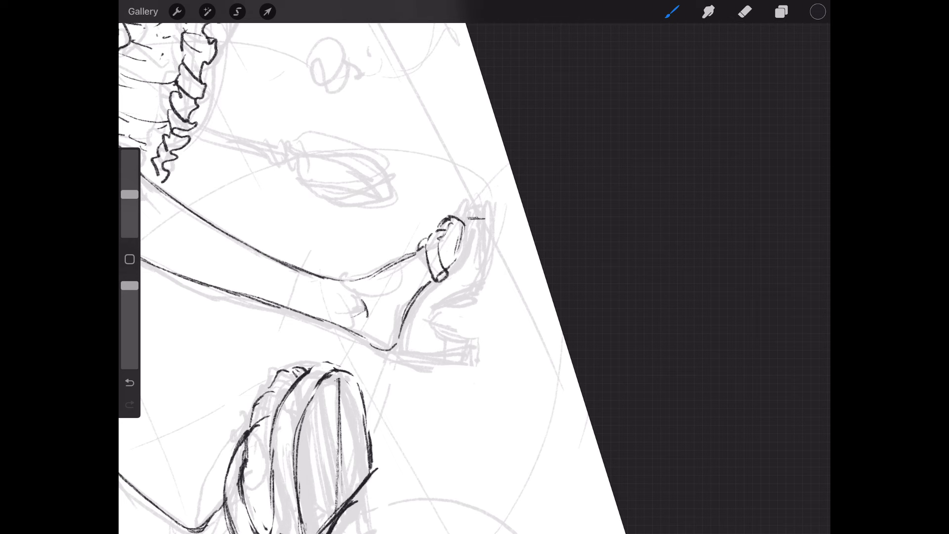
# Step: Undo and erase the stray stroke beside the toes, then redraw a short clean mark there
pyautogui.hotkey('ctrl', 'z')
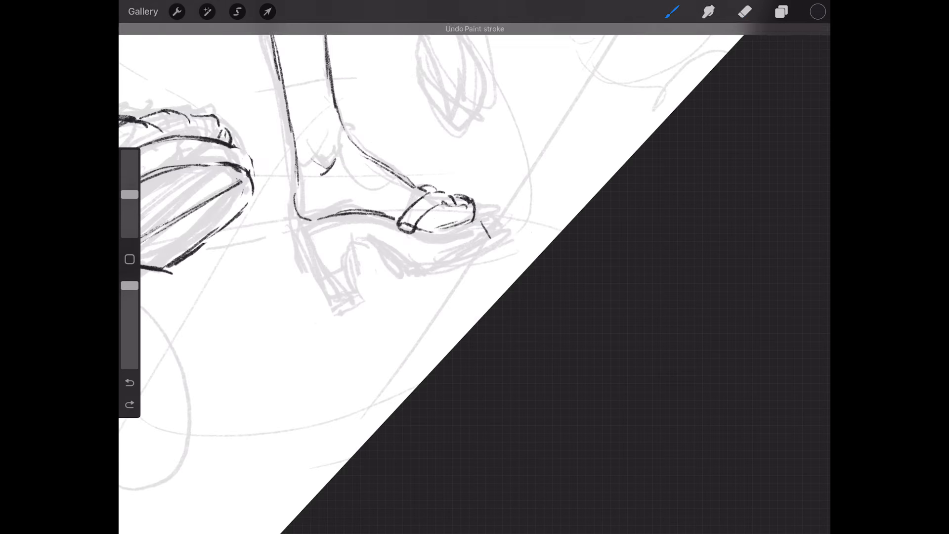
pyautogui.click(745, 11)
pyautogui.click(744, 11)
pyautogui.moveTo(482, 223); pyautogui.dragTo(489, 237)
pyautogui.moveTo(129, 184); pyautogui.dragTo(130, 194)
pyautogui.click(672, 11)
pyautogui.moveTo(479, 223); pyautogui.dragTo(483, 241)
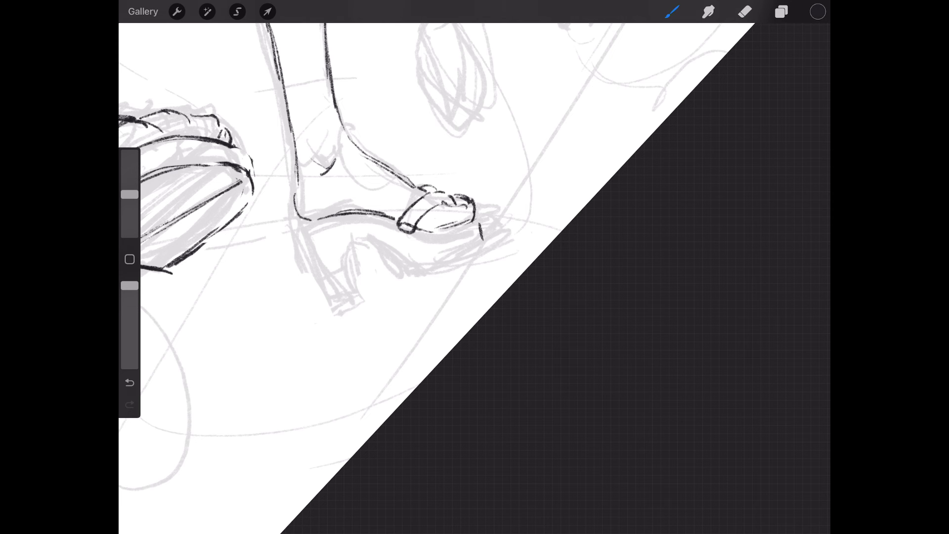
# Step: Ink the platform sole's bottom, front and back edges and the block heel's outline
pyautogui.moveTo(400, 268)
pyautogui.mouseDown()
pyautogui.moveTo(480, 248)
pyautogui.moveTo(424, 265)
pyautogui.mouseUp()
pyautogui.moveTo(347, 247); pyautogui.dragTo(400, 267)
pyautogui.moveTo(300, 226)
pyautogui.mouseDown()
pyautogui.moveTo(319, 220)
pyautogui.moveTo(325, 289)
pyautogui.mouseUp()
pyautogui.moveTo(349, 243); pyautogui.dragTo(351, 281)
pyautogui.moveTo(302, 240)
pyautogui.mouseDown()
pyautogui.moveTo(334, 299)
pyautogui.moveTo(355, 290)
pyautogui.moveTo(351, 267)
pyautogui.moveTo(380, 249)
pyautogui.moveTo(403, 267)
pyautogui.moveTo(482, 241)
pyautogui.mouseUp()
pyautogui.moveTo(398, 264)
pyautogui.mouseDown()
pyautogui.moveTo(474, 244)
pyautogui.moveTo(478, 219)
pyautogui.mouseUp()
pyautogui.moveTo(426, 234); pyautogui.dragTo(477, 220)
pyautogui.moveTo(317, 218)
pyautogui.mouseDown()
pyautogui.moveTo(300, 229)
pyautogui.moveTo(335, 294)
pyautogui.moveTo(351, 290)
pyautogui.mouseUp()
pyautogui.moveTo(349, 242); pyautogui.dragTo(443, 256)
# Step: Redraw the heel's back edge darker, darken the back of the ankle and add a toe-front stroke
pyautogui.click(745, 11)
pyautogui.moveTo(301, 234); pyautogui.dragTo(329, 297)
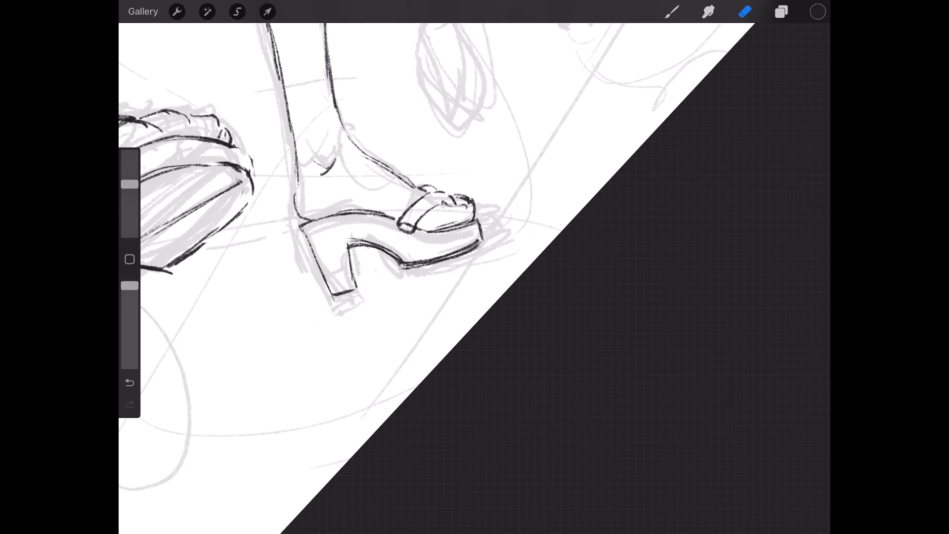
pyautogui.click(671, 11)
pyautogui.moveTo(301, 226)
pyautogui.mouseDown()
pyautogui.moveTo(326, 291)
pyautogui.moveTo(300, 225)
pyautogui.mouseUp()
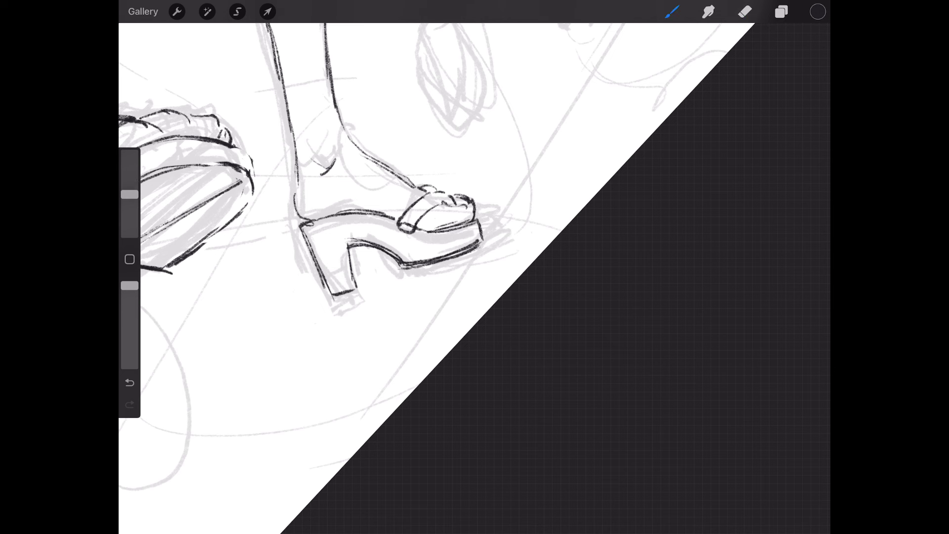
pyautogui.moveTo(296, 182); pyautogui.dragTo(301, 216)
pyautogui.moveTo(463, 203); pyautogui.dragTo(472, 208)
# Step: Erase the extra toe strap line and ink the bottom of the heel
pyautogui.click(745, 12)
pyautogui.moveTo(398, 223)
pyautogui.mouseDown()
pyautogui.moveTo(420, 232)
pyautogui.moveTo(410, 207)
pyautogui.moveTo(445, 202)
pyautogui.moveTo(433, 191)
pyautogui.mouseUp()
pyautogui.click(671, 11)
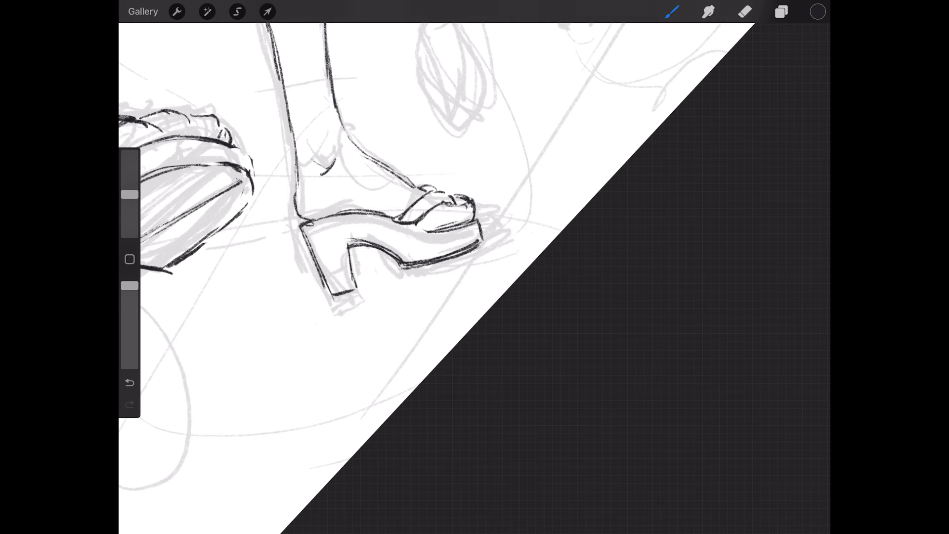
pyautogui.moveTo(355, 289); pyautogui.dragTo(331, 299)
pyautogui.scroll(-5, 474, 267)
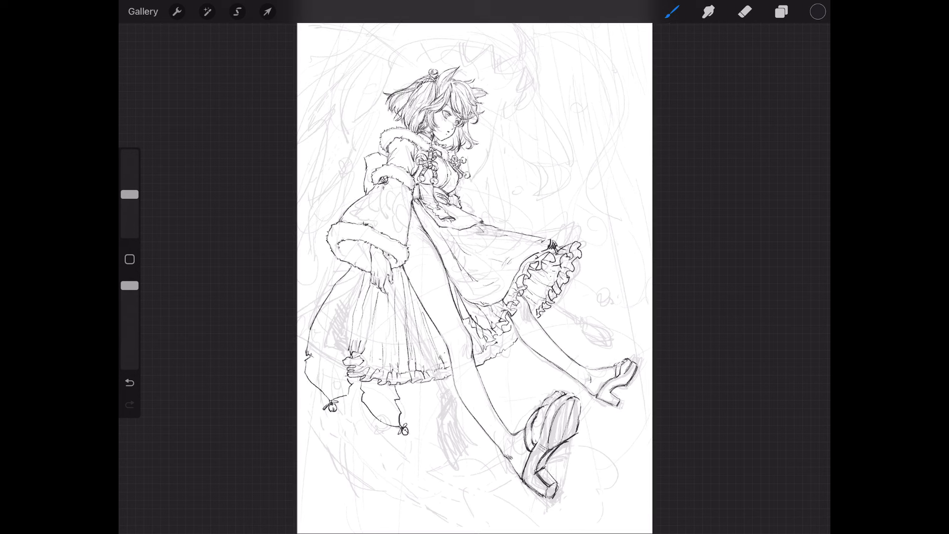
# Step: Draw the near leg's ankle strap band, trimming and extending the arc's ends
pyautogui.scroll(3, 564, 490)
pyautogui.scroll(2, 563, 489)
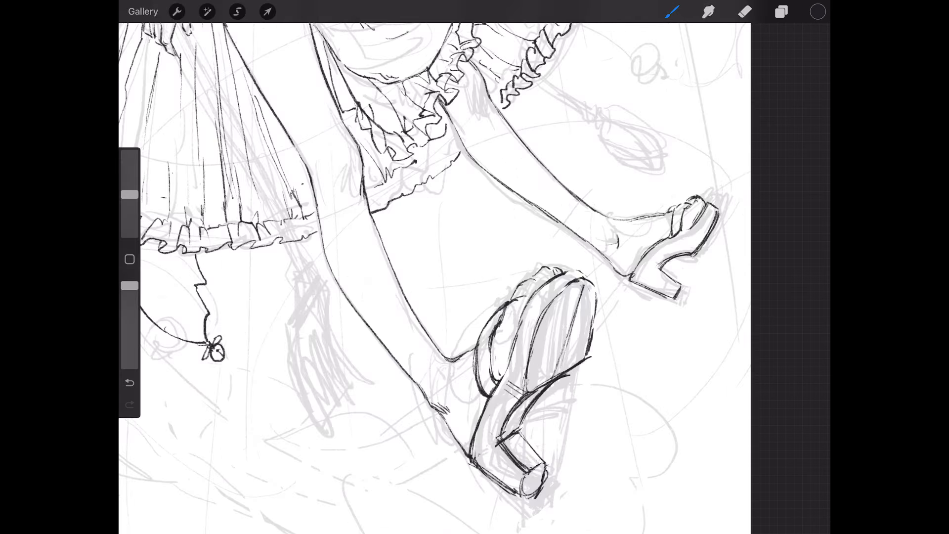
pyautogui.moveTo(388, 351)
pyautogui.mouseDown()
pyautogui.moveTo(400, 320)
pyautogui.moveTo(421, 317)
pyautogui.moveTo(385, 356)
pyautogui.mouseUp()
pyautogui.click(744, 12)
pyautogui.moveTo(417, 317); pyautogui.dragTo(421, 322)
pyautogui.moveTo(388, 347); pyautogui.dragTo(387, 349)
pyautogui.click(672, 11)
pyautogui.moveTo(419, 316); pyautogui.dragTo(424, 324)
pyautogui.moveTo(388, 359)
pyautogui.mouseDown()
pyautogui.moveTo(399, 328)
pyautogui.moveTo(426, 316)
pyautogui.moveTo(400, 317)
pyautogui.moveTo(419, 316)
pyautogui.moveTo(394, 348)
pyautogui.moveTo(420, 324)
pyautogui.mouseUp()
pyautogui.click(744, 12)
pyautogui.click(672, 12)
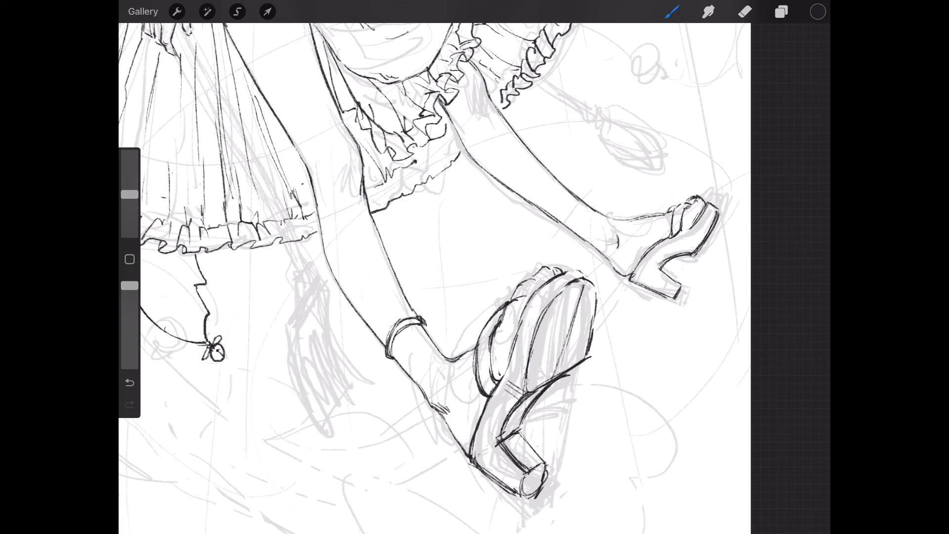
# Step: Add small strokes where foot meets shoe, thicken the far ankle and draw its ankle band
pyautogui.moveTo(442, 358)
pyautogui.mouseDown()
pyautogui.moveTo(447, 375)
pyautogui.moveTo(455, 359)
pyautogui.mouseUp()
pyautogui.moveTo(448, 399); pyautogui.dragTo(468, 442)
pyautogui.moveTo(587, 212); pyautogui.dragTo(577, 238)
pyautogui.scroll(-5, 440, 276)
pyautogui.scroll(5, 618, 355)
pyautogui.scroll(3, 618, 356)
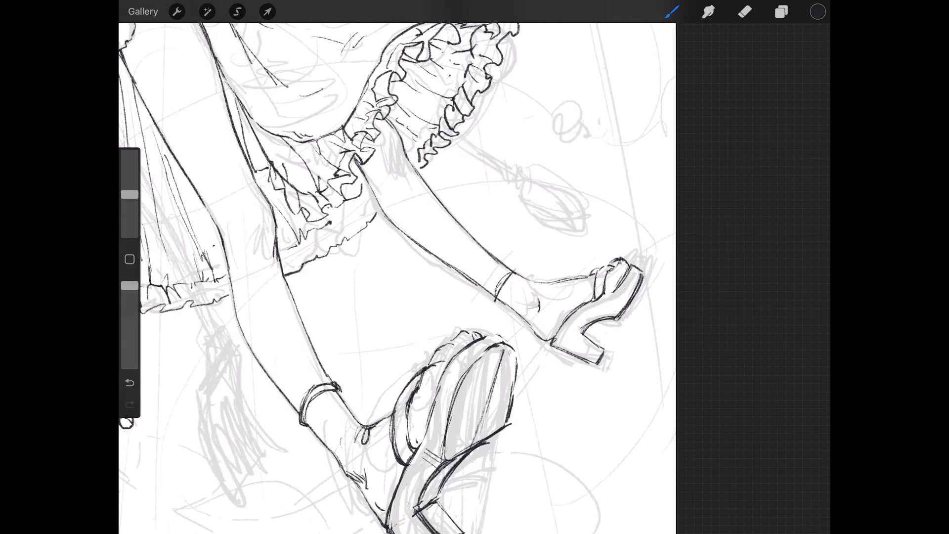
pyautogui.moveTo(511, 270); pyautogui.dragTo(492, 296)
pyautogui.moveTo(514, 268)
pyautogui.mouseDown()
pyautogui.moveTo(499, 273)
pyautogui.moveTo(493, 296)
pyautogui.moveTo(512, 277)
pyautogui.mouseUp()
# Step: Ink the far shoe's ankle strap, heel and front strap, and darken the near shoe's top edge and toe
pyautogui.moveTo(561, 295); pyautogui.dragTo(555, 331)
pyautogui.moveTo(572, 300); pyautogui.dragTo(571, 311)
pyautogui.moveTo(595, 280)
pyautogui.mouseDown()
pyautogui.moveTo(580, 299)
pyautogui.moveTo(597, 274)
pyautogui.mouseUp()
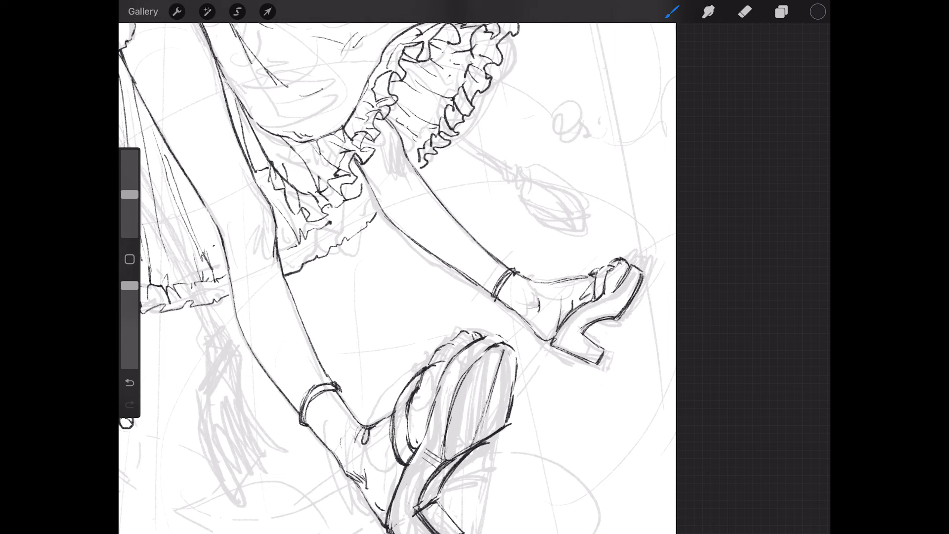
pyautogui.moveTo(476, 335); pyautogui.dragTo(487, 331)
pyautogui.moveTo(429, 365)
pyautogui.mouseDown()
pyautogui.moveTo(466, 332)
pyautogui.moveTo(498, 327)
pyautogui.mouseUp()
pyautogui.moveTo(414, 395)
pyautogui.mouseDown()
pyautogui.moveTo(410, 437)
pyautogui.moveTo(423, 425)
pyautogui.moveTo(416, 447)
pyautogui.moveTo(386, 465)
pyautogui.mouseUp()
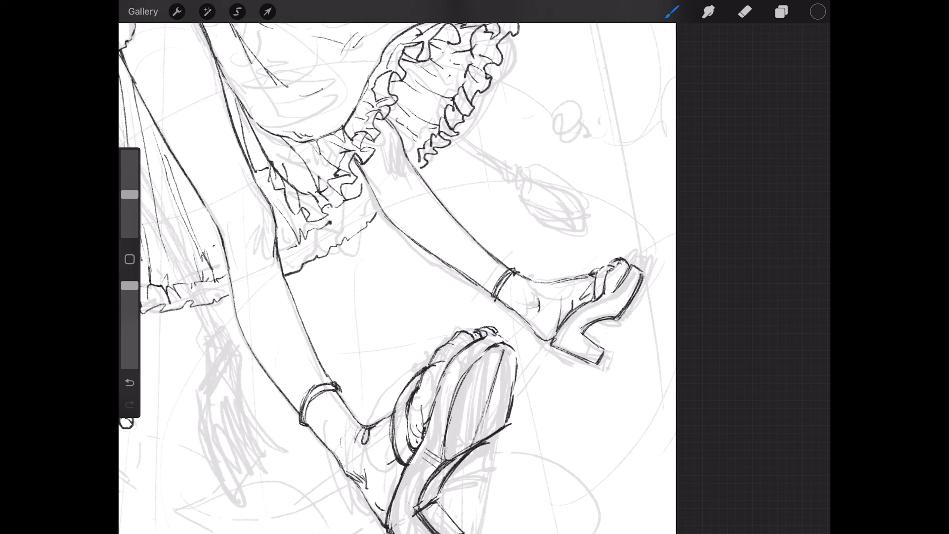
pyautogui.moveTo(276, 228); pyautogui.dragTo(274, 244)
pyautogui.scroll(-5, 397, 277)
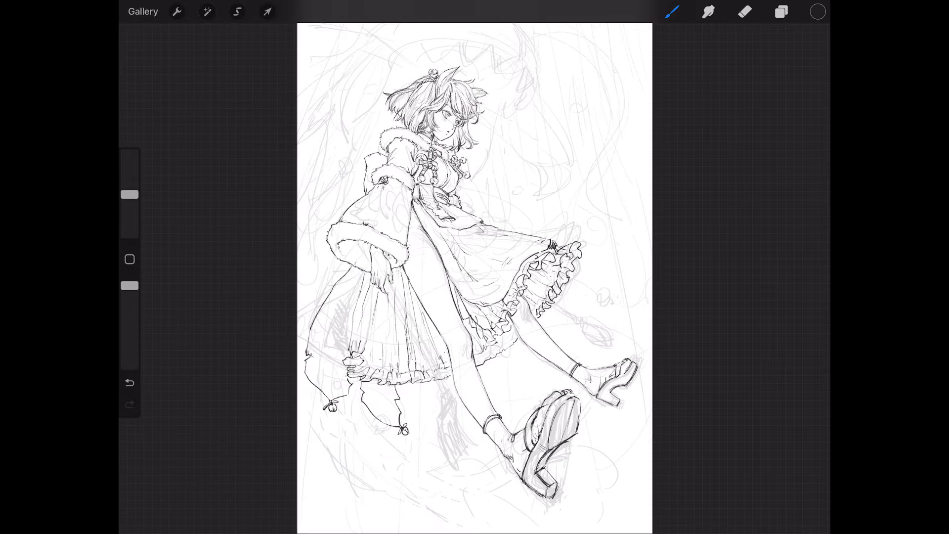
pyautogui.scroll(5, 459, 247)
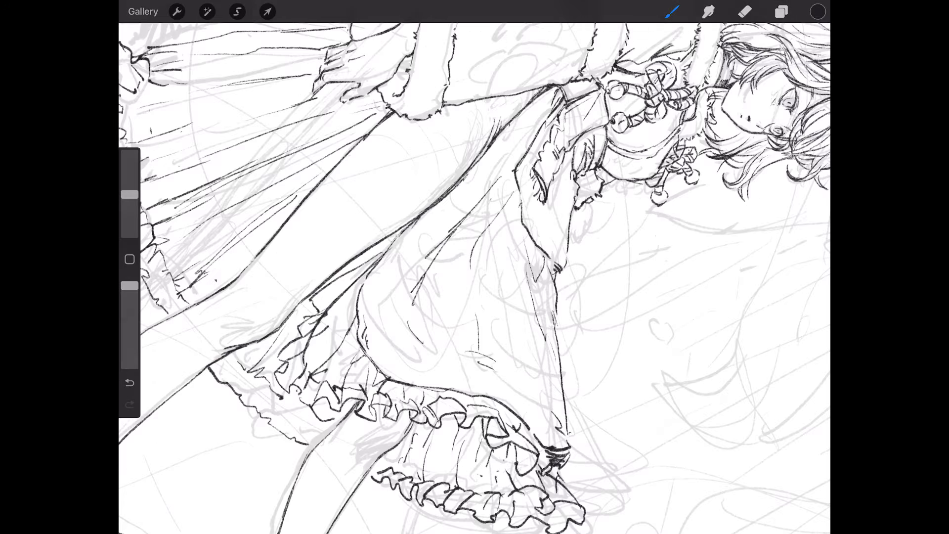
pyautogui.click(745, 11)
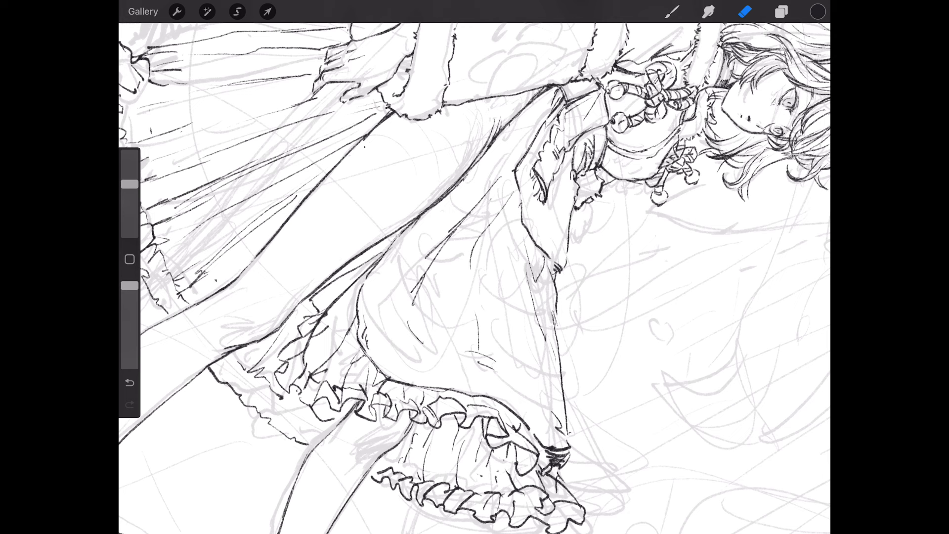
pyautogui.click(672, 12)
pyautogui.moveTo(378, 121); pyautogui.dragTo(361, 144)
pyautogui.moveTo(414, 53); pyautogui.dragTo(404, 62)
pyautogui.scroll(-10, 475, 276)
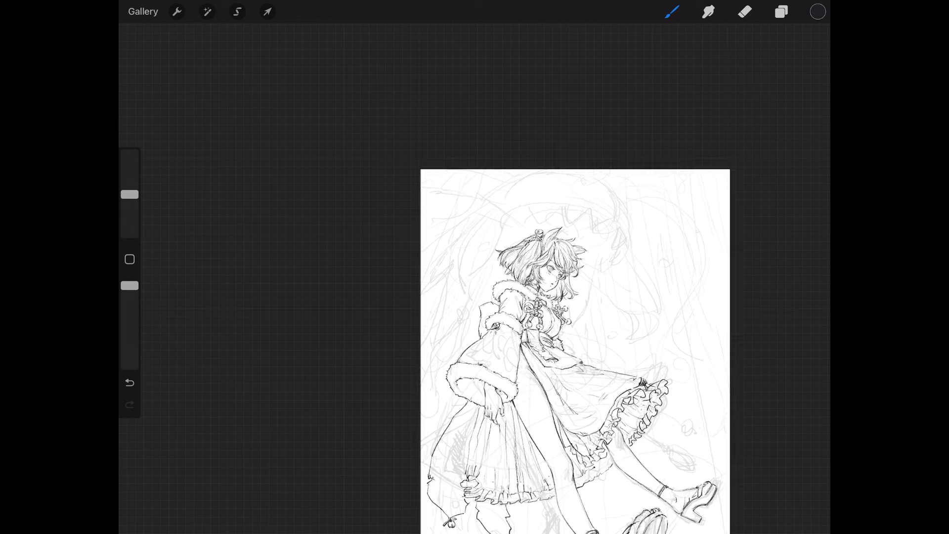
pyautogui.scroll(3, 474, 296)
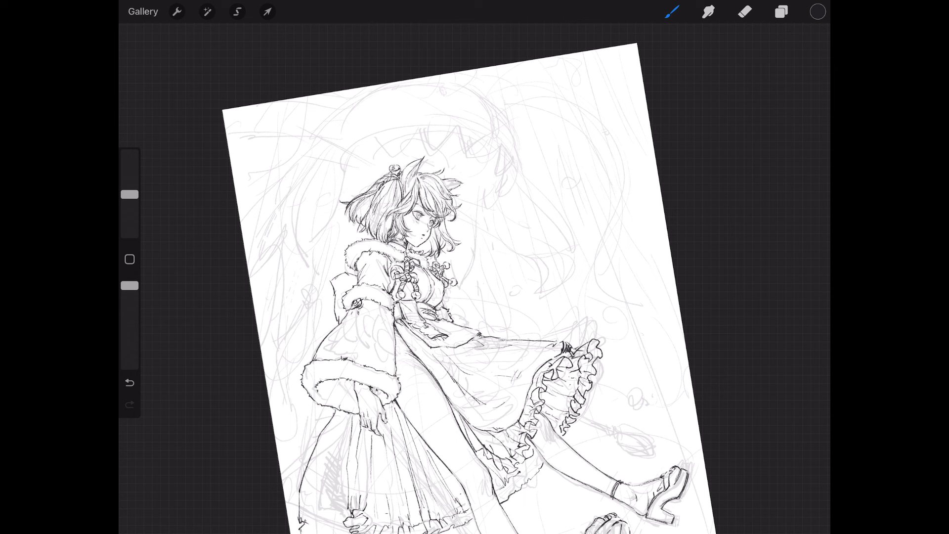
pyautogui.hotkey('ctrl', '0')
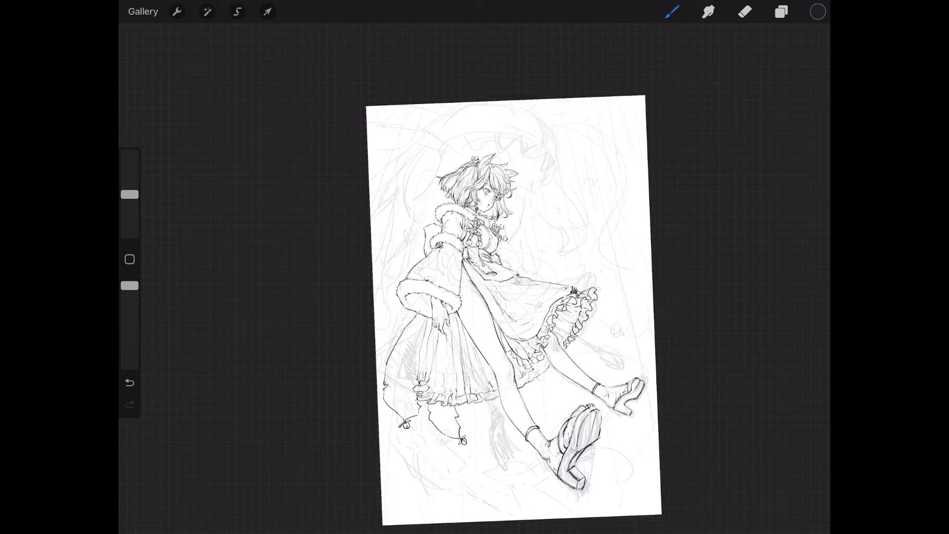
pyautogui.click(781, 12)
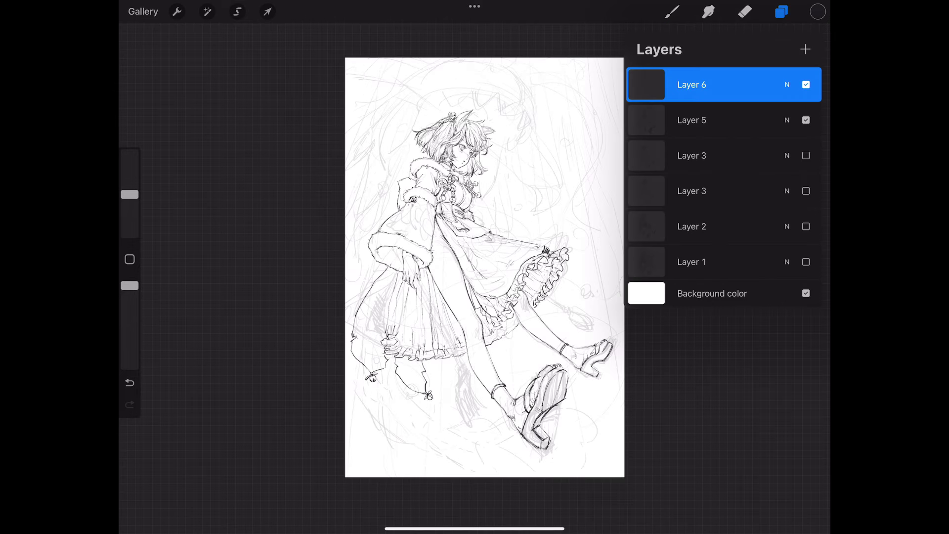
pyautogui.click(806, 120)
pyautogui.click(692, 120)
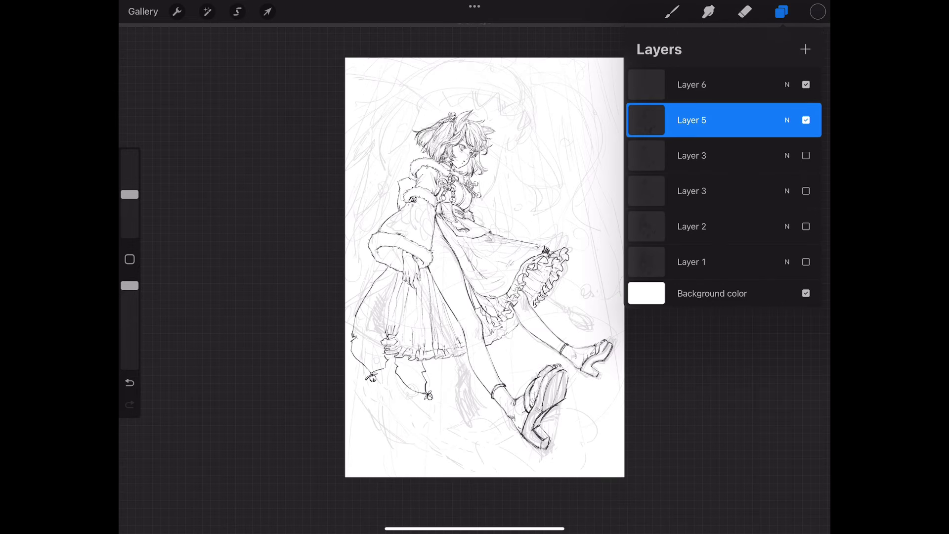
pyautogui.click(805, 120)
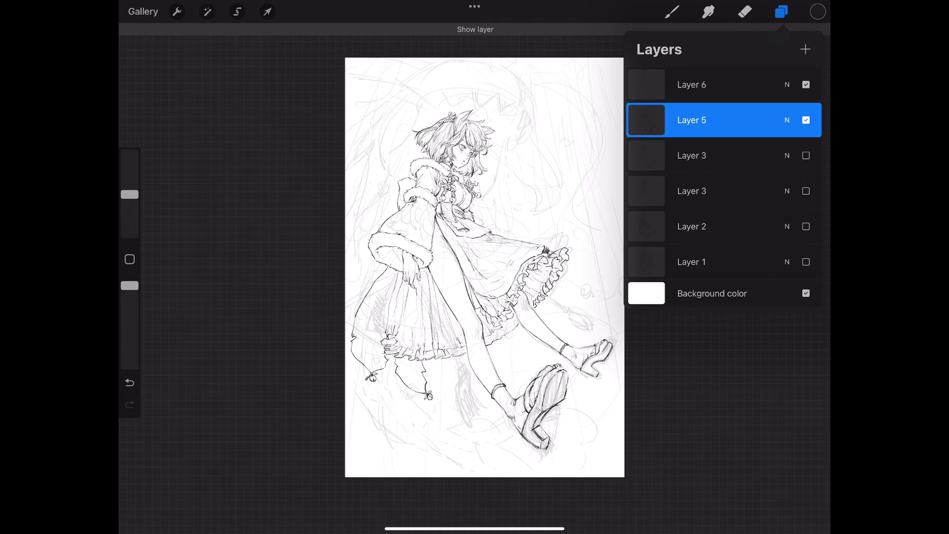
pyautogui.click(692, 84)
pyautogui.click(671, 11)
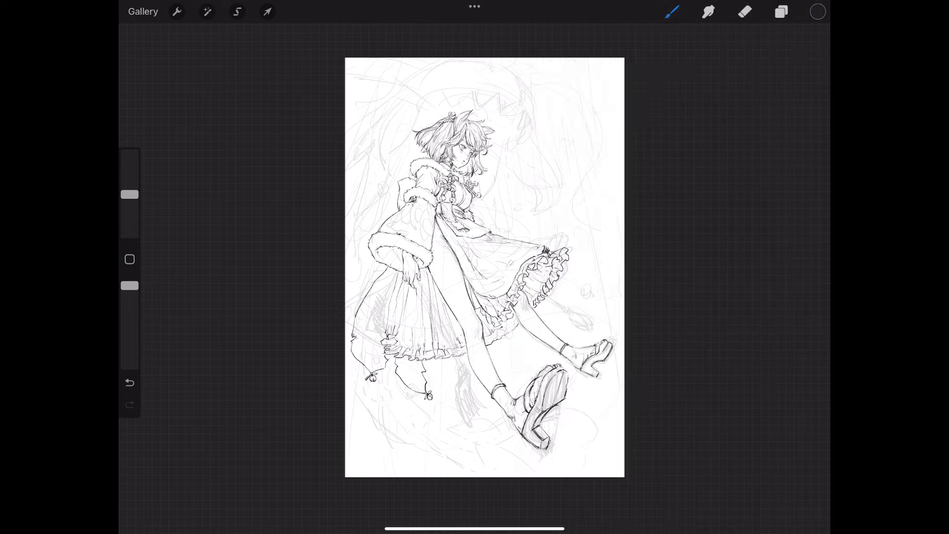
pyautogui.scroll(5, 484, 247)
# Step: Ink hair strands below the face, darken the hair tips and sharpen the ear tip
pyautogui.scroll(5, 445, 148)
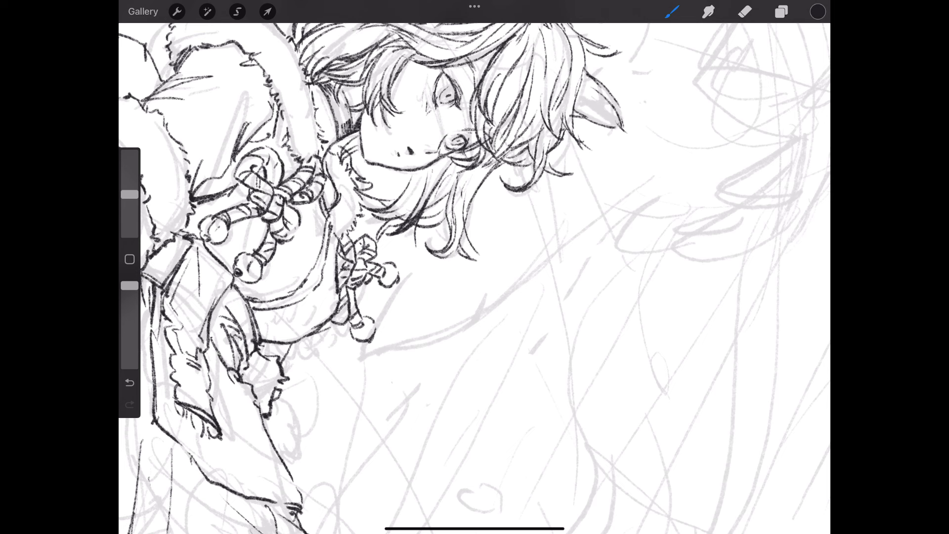
pyautogui.moveTo(374, 112); pyautogui.dragTo(383, 122)
pyautogui.moveTo(435, 165)
pyautogui.mouseDown()
pyautogui.moveTo(410, 220)
pyautogui.moveTo(368, 217)
pyautogui.moveTo(379, 242)
pyautogui.mouseUp()
pyautogui.moveTo(458, 249)
pyautogui.mouseDown()
pyautogui.moveTo(433, 255)
pyautogui.moveTo(462, 258)
pyautogui.mouseUp()
pyautogui.moveTo(487, 171); pyautogui.dragTo(470, 196)
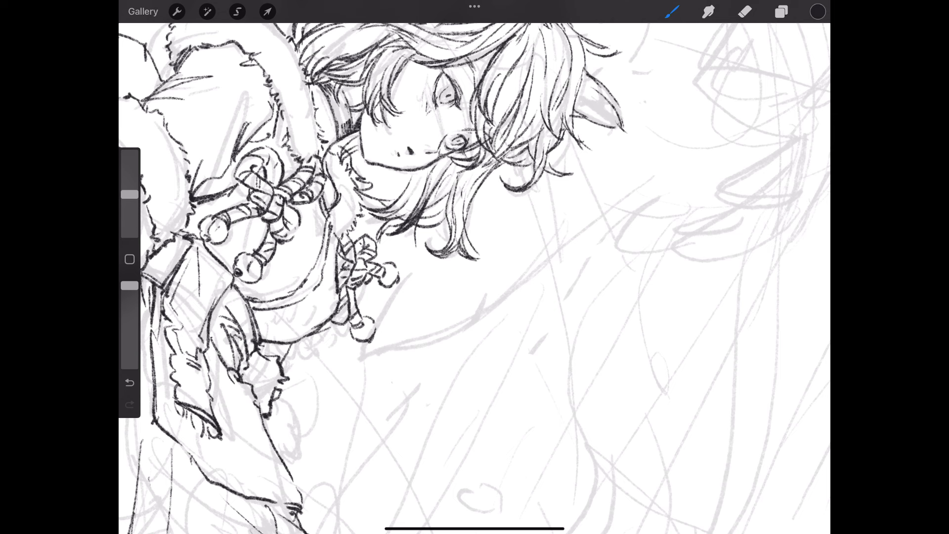
pyautogui.moveTo(538, 161)
pyautogui.mouseDown()
pyautogui.moveTo(486, 160)
pyautogui.moveTo(577, 174)
pyautogui.mouseUp()
pyautogui.moveTo(517, 157)
pyautogui.mouseDown()
pyautogui.moveTo(512, 184)
pyautogui.moveTo(524, 189)
pyautogui.mouseUp()
pyautogui.moveTo(616, 121); pyautogui.dragTo(628, 132)
pyautogui.moveTo(551, 114); pyautogui.dragTo(567, 144)
pyautogui.moveTo(544, 88); pyautogui.dragTo(523, 142)
# Step: Detail the right eye's lower edge, the left eye's lid and lashes, and the chin
pyautogui.scroll(-5, 474, 267)
pyautogui.scroll(5, 475, 267)
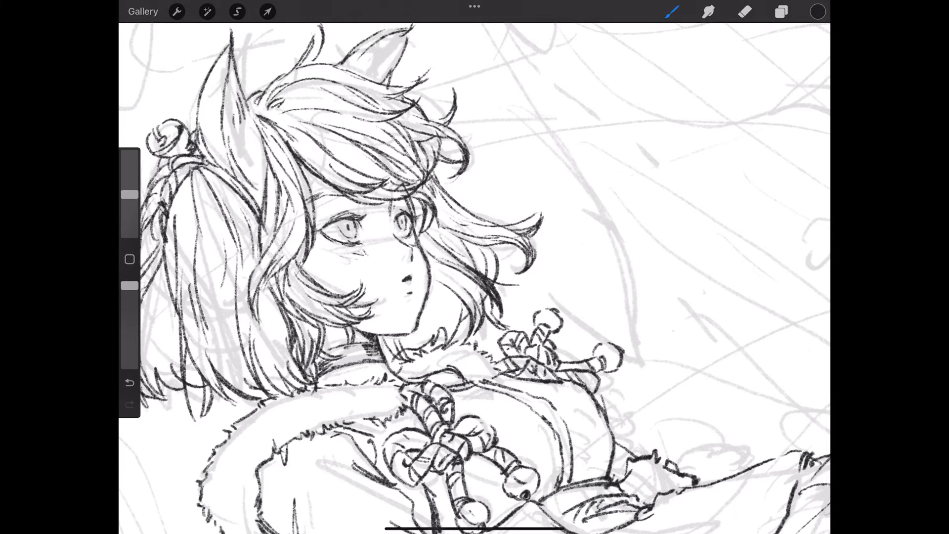
pyautogui.moveTo(399, 233); pyautogui.dragTo(407, 228)
pyautogui.moveTo(408, 221); pyautogui.dragTo(408, 232)
pyautogui.moveTo(323, 228)
pyautogui.mouseDown()
pyautogui.moveTo(358, 211)
pyautogui.moveTo(343, 243)
pyautogui.moveTo(356, 213)
pyautogui.mouseUp()
pyautogui.moveTo(377, 335); pyautogui.dragTo(384, 341)
# Step: Draw a ribbon tail from the hair tie with nearby hair strokes and a line inside the left ear
pyautogui.scroll(-3, 474, 277)
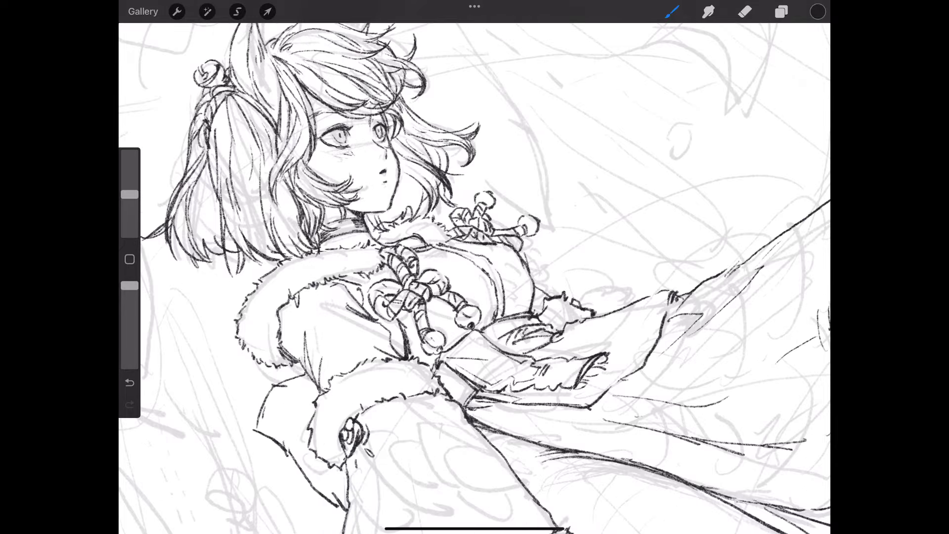
pyautogui.scroll(3, 474, 277)
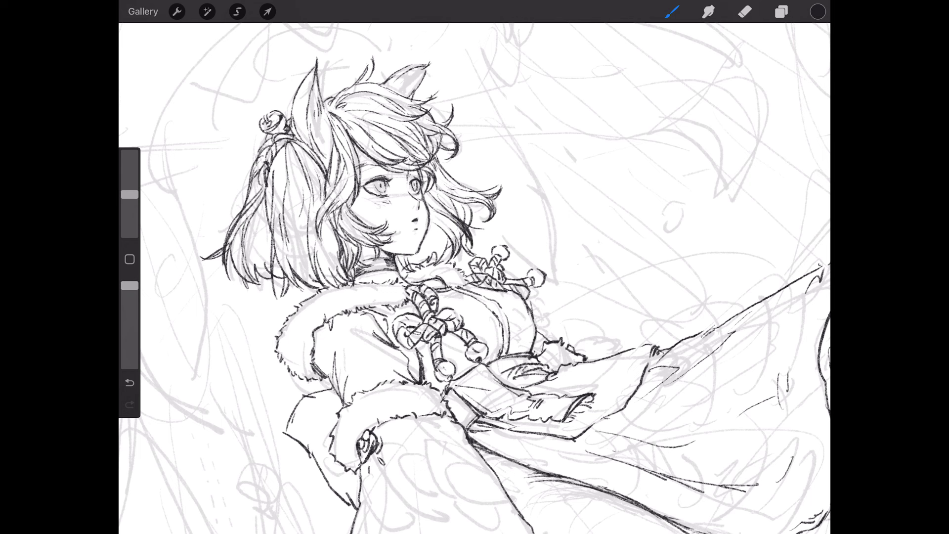
pyautogui.moveTo(267, 139)
pyautogui.mouseDown()
pyautogui.moveTo(243, 153)
pyautogui.moveTo(259, 148)
pyautogui.mouseUp()
pyautogui.moveTo(259, 142); pyautogui.dragTo(230, 167)
pyautogui.moveTo(240, 159); pyautogui.dragTo(234, 169)
pyautogui.moveTo(244, 155); pyautogui.dragTo(238, 164)
pyautogui.moveTo(266, 135)
pyautogui.mouseDown()
pyautogui.moveTo(258, 140)
pyautogui.moveTo(277, 109)
pyautogui.mouseUp()
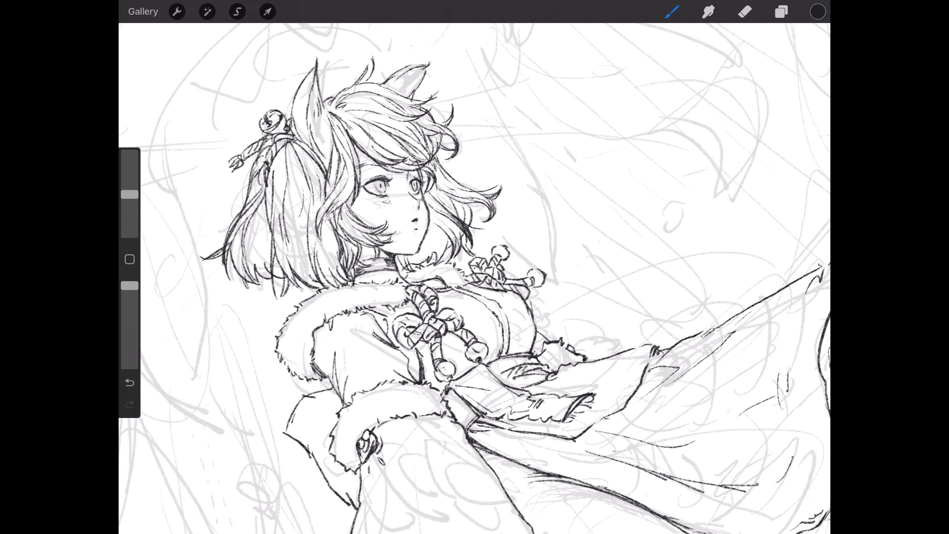
pyautogui.moveTo(318, 69); pyautogui.dragTo(291, 122)
# Step: Ink fine hair strands beside the face and across the fringe and crown
pyautogui.moveTo(325, 208)
pyautogui.mouseDown()
pyautogui.moveTo(316, 235)
pyautogui.moveTo(299, 223)
pyautogui.mouseUp()
pyautogui.moveTo(343, 170)
pyautogui.mouseDown()
pyautogui.moveTo(291, 223)
pyautogui.moveTo(326, 207)
pyautogui.moveTo(317, 242)
pyautogui.mouseUp()
pyautogui.moveTo(340, 198); pyautogui.dragTo(320, 238)
pyautogui.moveTo(355, 141)
pyautogui.mouseDown()
pyautogui.moveTo(342, 180)
pyautogui.moveTo(345, 223)
pyautogui.mouseUp()
pyautogui.moveTo(393, 154)
pyautogui.mouseDown()
pyautogui.moveTo(365, 173)
pyautogui.moveTo(383, 163)
pyautogui.mouseUp()
pyautogui.moveTo(422, 148); pyautogui.dragTo(396, 172)
pyautogui.moveTo(364, 126)
pyautogui.mouseDown()
pyautogui.moveTo(352, 139)
pyautogui.moveTo(360, 150)
pyautogui.mouseUp()
pyautogui.moveTo(448, 101); pyautogui.dragTo(372, 117)
pyautogui.moveTo(417, 83); pyautogui.dragTo(387, 93)
# Step: Add strands along the left side and both outer edges of the hair
pyautogui.moveTo(289, 149); pyautogui.dragTo(285, 174)
pyautogui.moveTo(318, 222); pyautogui.dragTo(302, 290)
pyautogui.moveTo(278, 247); pyautogui.dragTo(275, 285)
pyautogui.moveTo(260, 213); pyautogui.dragTo(245, 238)
pyautogui.moveTo(246, 233); pyautogui.dragTo(234, 285)
pyautogui.moveTo(231, 209); pyautogui.dragTo(211, 248)
pyautogui.moveTo(466, 174); pyautogui.dragTo(442, 185)
pyautogui.moveTo(503, 165)
pyautogui.mouseDown()
pyautogui.moveTo(459, 185)
pyautogui.moveTo(467, 217)
pyautogui.moveTo(443, 254)
pyautogui.mouseUp()
pyautogui.moveTo(296, 279); pyautogui.dragTo(285, 298)
# Step: Add short strokes around the upper hair, beside the face and on the right side
pyautogui.moveTo(398, 135); pyautogui.dragTo(446, 121)
pyautogui.moveTo(441, 123); pyautogui.dragTo(452, 115)
pyautogui.moveTo(438, 153); pyautogui.dragTo(451, 147)
pyautogui.moveTo(387, 158)
pyautogui.mouseDown()
pyautogui.moveTo(327, 191)
pyautogui.moveTo(359, 213)
pyautogui.mouseUp()
pyautogui.moveTo(392, 222)
pyautogui.mouseDown()
pyautogui.moveTo(351, 233)
pyautogui.moveTo(389, 242)
pyautogui.mouseUp()
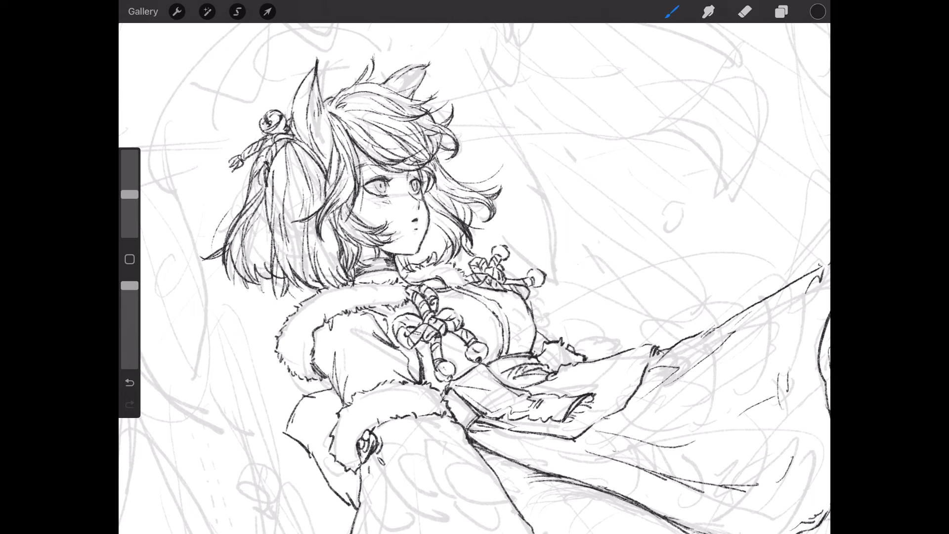
pyautogui.moveTo(448, 229); pyautogui.dragTo(446, 262)
pyautogui.moveTo(466, 191); pyautogui.dragTo(505, 173)
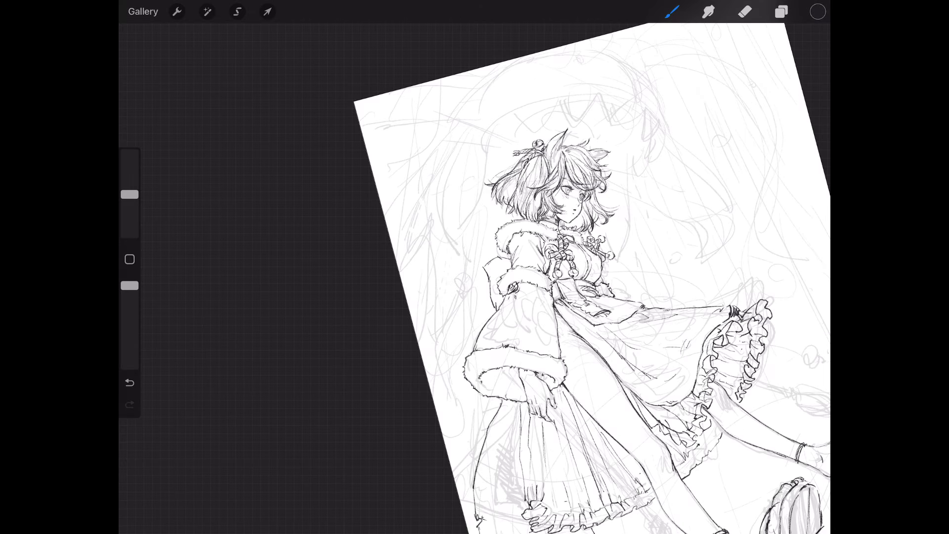
# Step: Add a new empty layer above the Layer 5 sketch layer
pyautogui.click(781, 11)
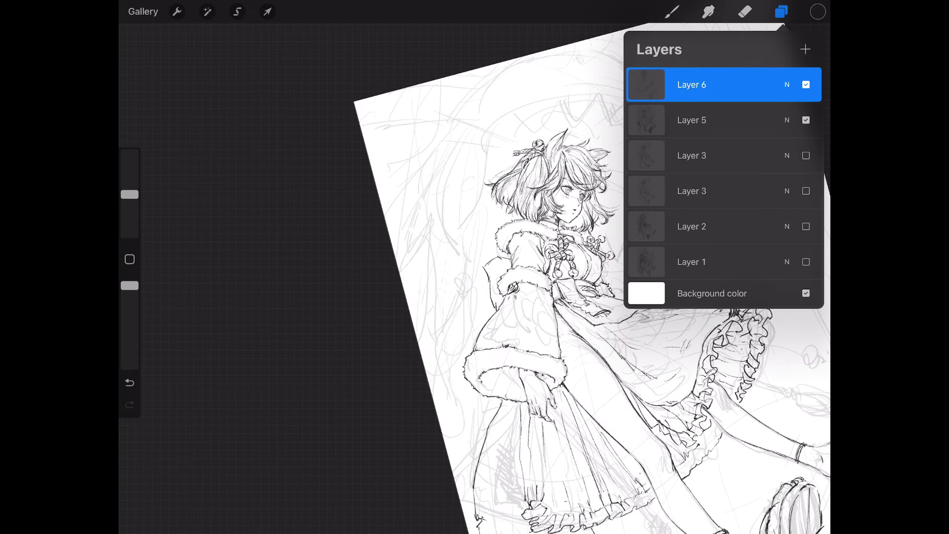
pyautogui.click(702, 120)
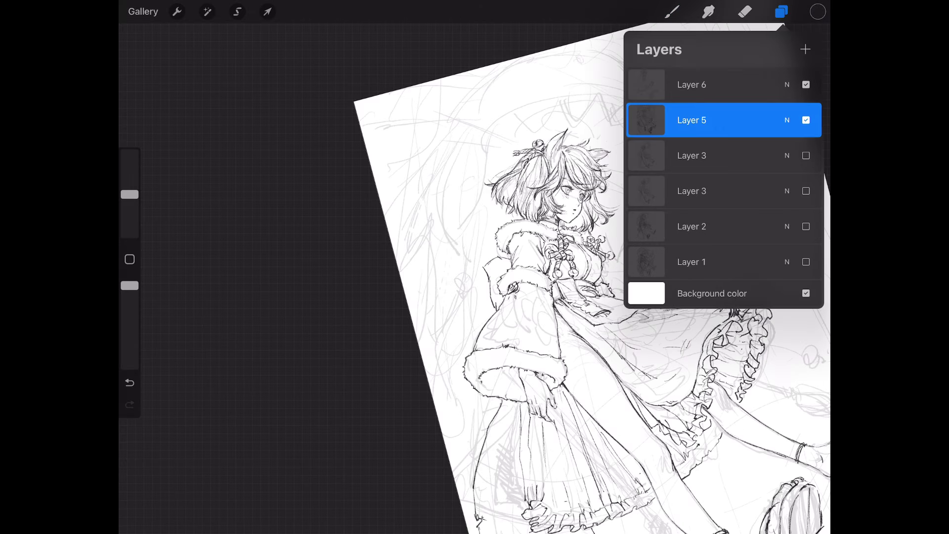
pyautogui.click(806, 120)
pyautogui.click(804, 49)
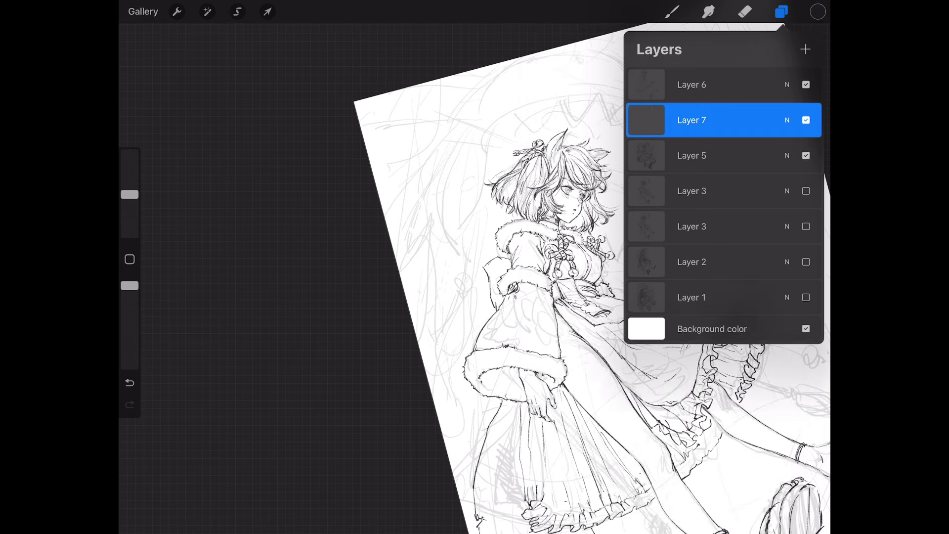
pyautogui.click(672, 12)
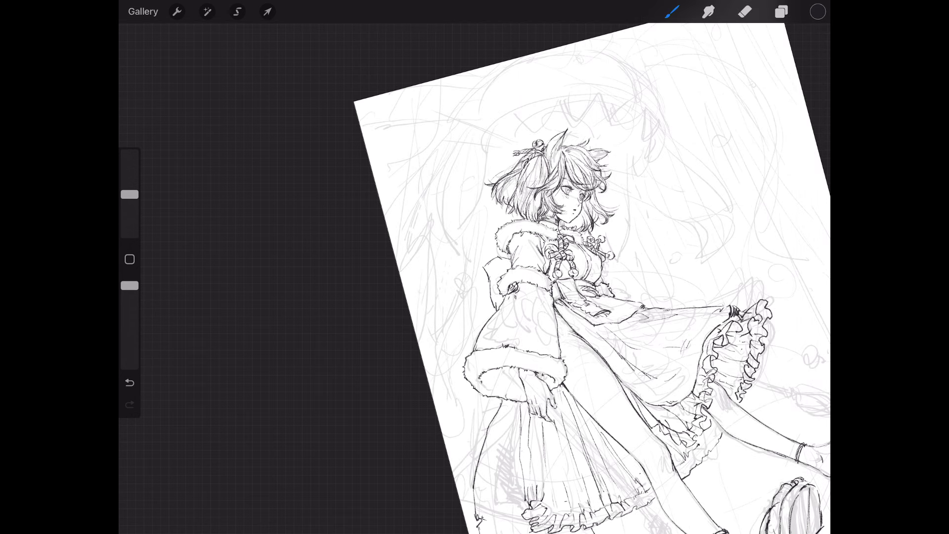
# Step: Ink the curves above the head and the long sweeping arc with its inner line
pyautogui.moveTo(583, 198)
pyautogui.mouseDown()
pyautogui.moveTo(494, 276)
pyautogui.moveTo(449, 230)
pyautogui.mouseUp()
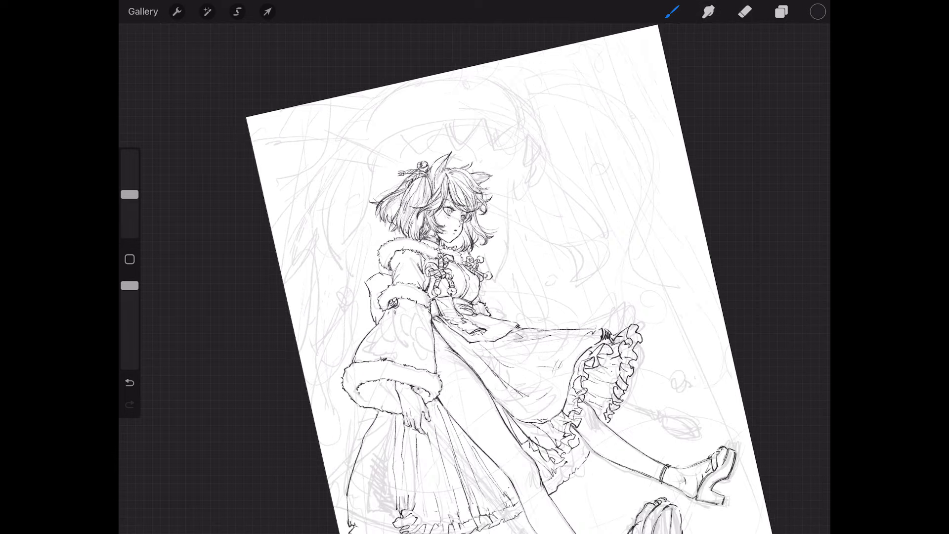
pyautogui.scroll(3, 475, 266)
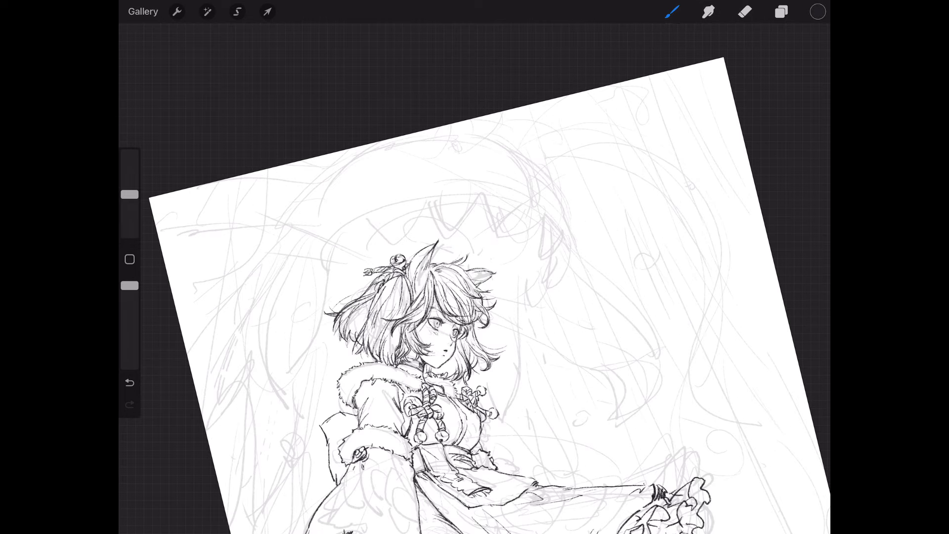
pyautogui.moveTo(486, 139)
pyautogui.mouseDown()
pyautogui.moveTo(516, 148)
pyautogui.moveTo(488, 113)
pyautogui.mouseUp()
pyautogui.moveTo(455, 142); pyautogui.dragTo(475, 118)
pyautogui.moveTo(528, 149); pyautogui.dragTo(706, 228)
pyautogui.moveTo(541, 155); pyautogui.dragTo(623, 143)
pyautogui.moveTo(662, 159)
pyautogui.mouseDown()
pyautogui.moveTo(684, 177)
pyautogui.moveTo(699, 226)
pyautogui.moveTo(681, 385)
pyautogui.moveTo(707, 402)
pyautogui.mouseUp()
pyautogui.moveTo(707, 232)
pyautogui.mouseDown()
pyautogui.moveTo(679, 348)
pyautogui.moveTo(681, 379)
pyautogui.moveTo(703, 398)
pyautogui.mouseUp()
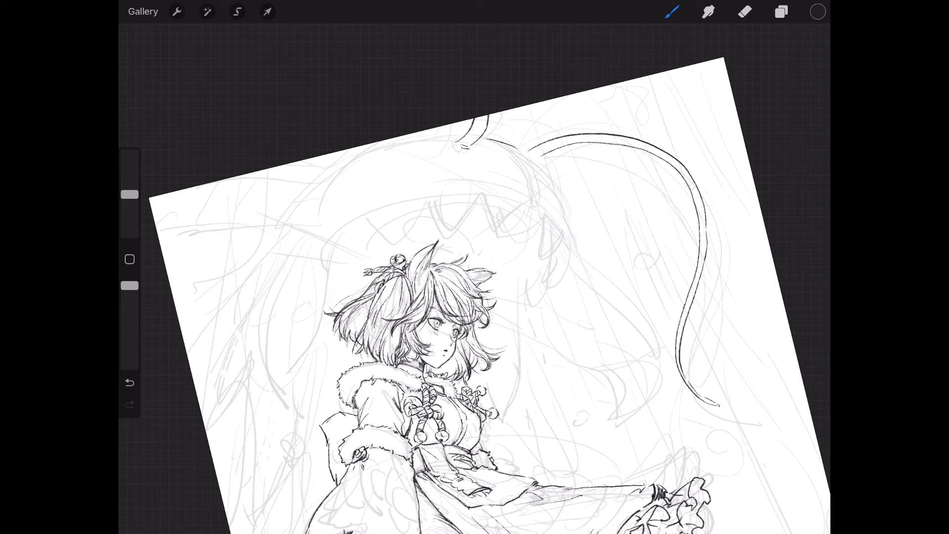
# Step: Erase a stray end, then extend the arc's inner line downward and close its gap
pyautogui.scroll(5, 475, 267)
pyautogui.click(744, 12)
pyautogui.moveTo(525, 277); pyautogui.dragTo(518, 309)
pyautogui.click(672, 11)
pyautogui.moveTo(538, 247); pyautogui.dragTo(523, 315)
pyautogui.moveTo(562, 224); pyautogui.dragTo(533, 257)
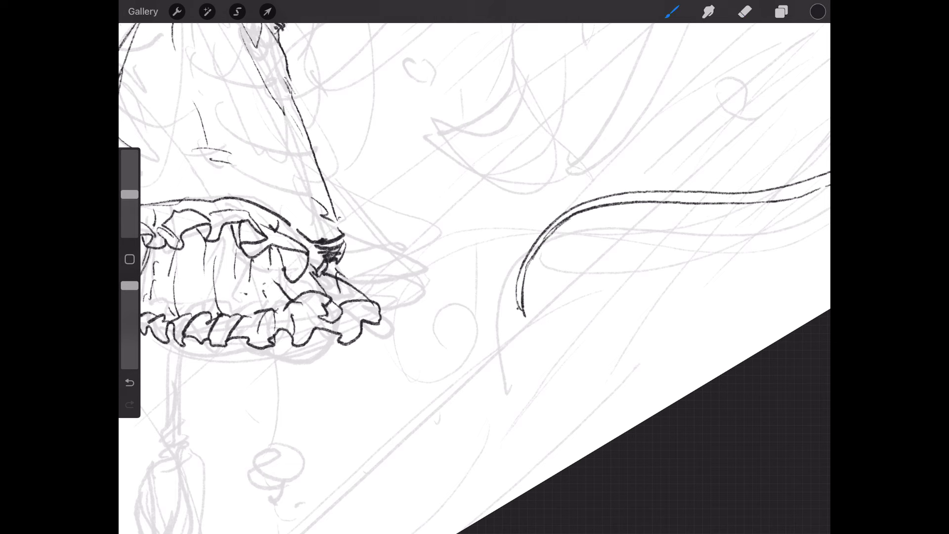
pyautogui.scroll(-5, 475, 277)
pyautogui.scroll(3, 474, 276)
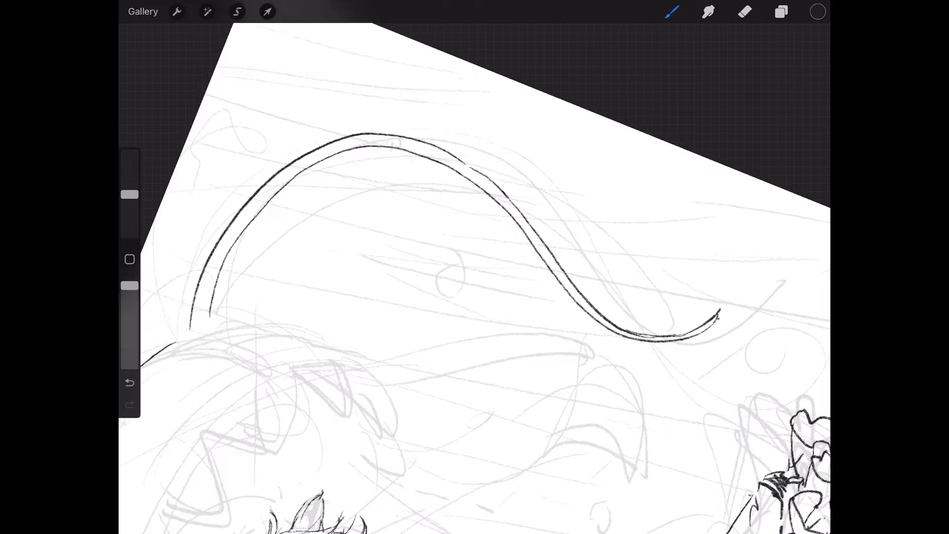
pyautogui.scroll(2, 474, 277)
pyautogui.moveTo(467, 220); pyautogui.dragTo(496, 208)
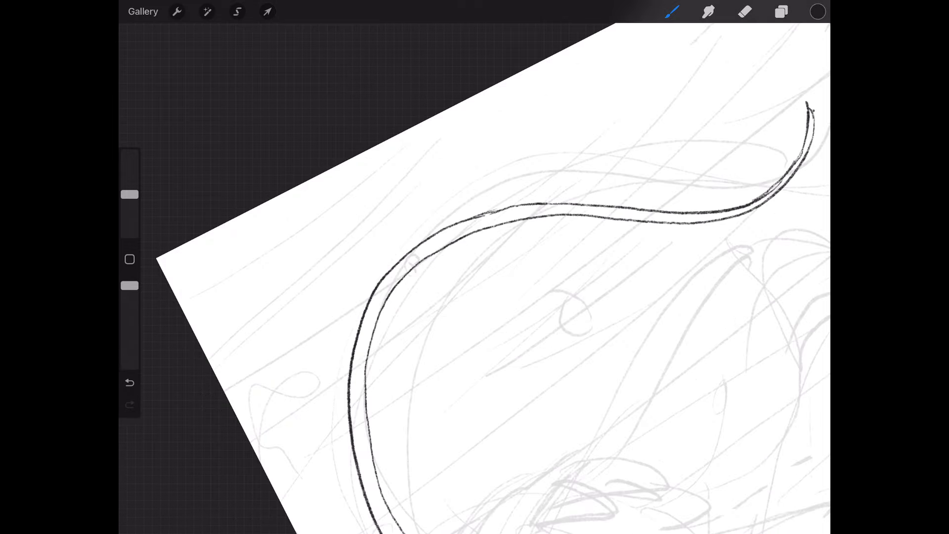
# Step: Ink the sketched outline curve and a hooked point on the jagged background shape
pyautogui.scroll(-3, 475, 277)
pyautogui.scroll(-2, 475, 277)
pyautogui.scroll(3, 475, 277)
pyautogui.scroll(2, 474, 277)
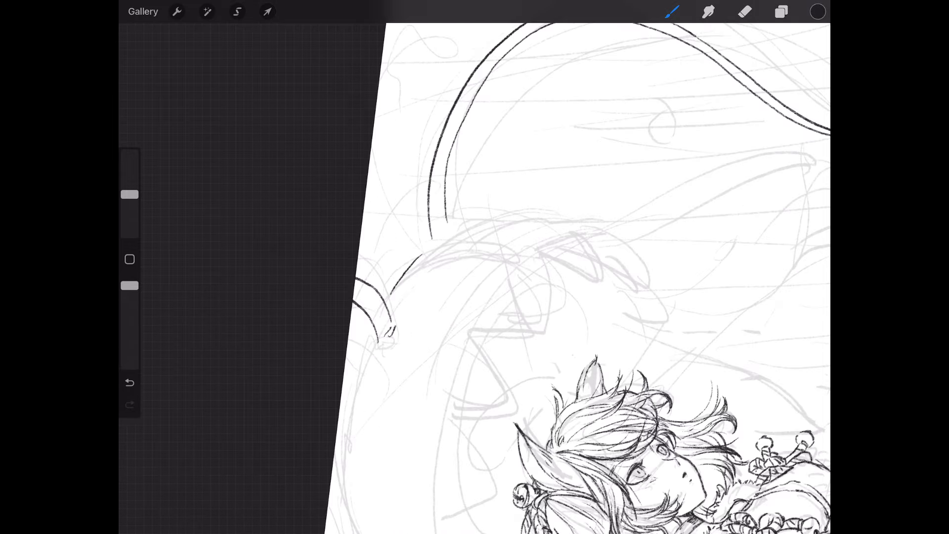
pyautogui.moveTo(386, 296); pyautogui.dragTo(451, 233)
pyautogui.scroll(-2, 475, 277)
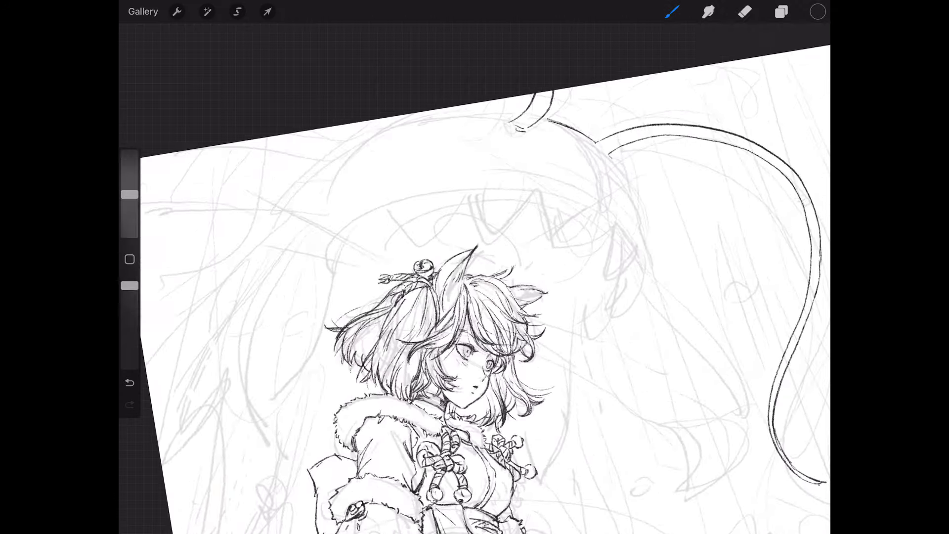
pyautogui.moveTo(563, 130)
pyautogui.mouseDown()
pyautogui.moveTo(586, 194)
pyautogui.moveTo(589, 240)
pyautogui.moveTo(543, 316)
pyautogui.moveTo(517, 329)
pyautogui.moveTo(509, 302)
pyautogui.mouseUp()
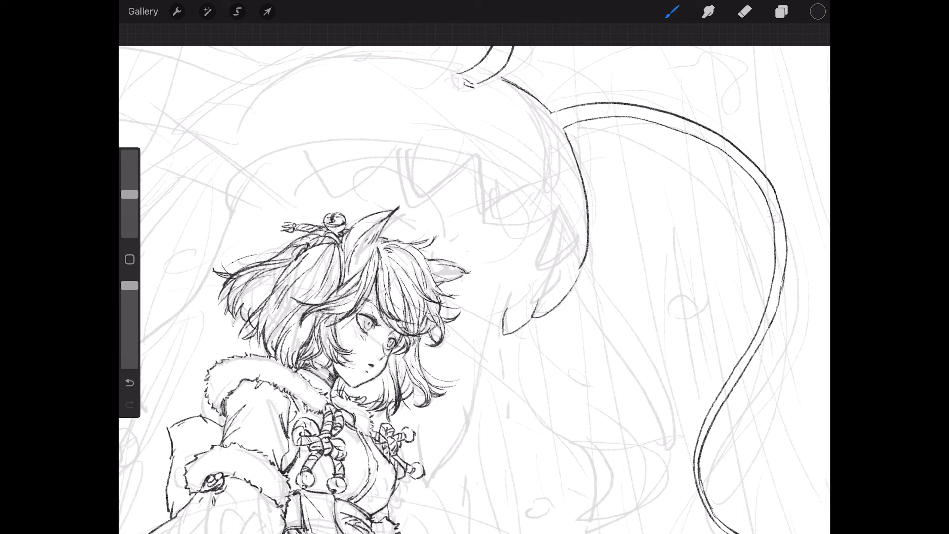
pyautogui.moveTo(579, 244)
pyautogui.mouseDown()
pyautogui.moveTo(552, 266)
pyautogui.moveTo(552, 211)
pyautogui.moveTo(493, 230)
pyautogui.moveTo(476, 168)
pyautogui.moveTo(415, 194)
pyautogui.moveTo(399, 152)
pyautogui.moveTo(332, 196)
pyautogui.moveTo(302, 151)
pyautogui.mouseUp()
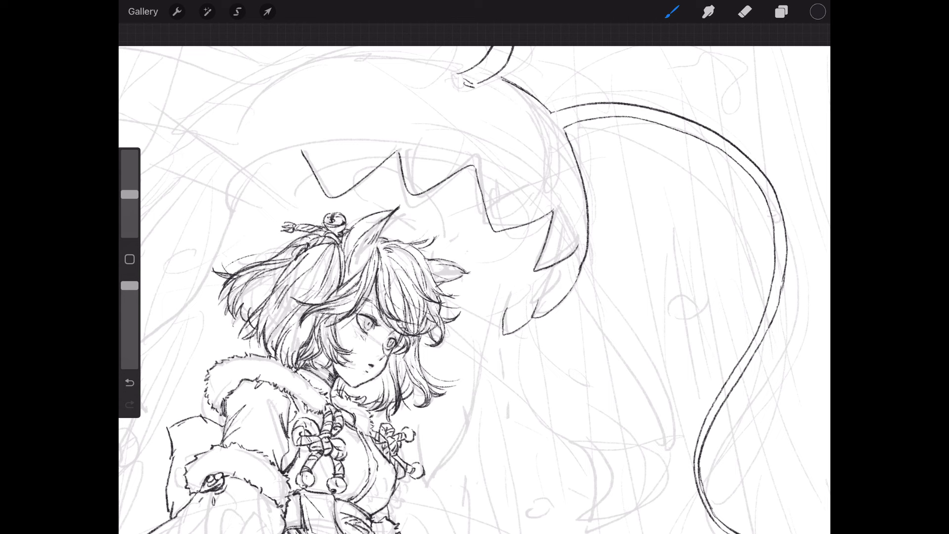
# Step: Extend the shape's line below the hair and ink two long flowing strand curves
pyautogui.scroll(-3, 474, 290)
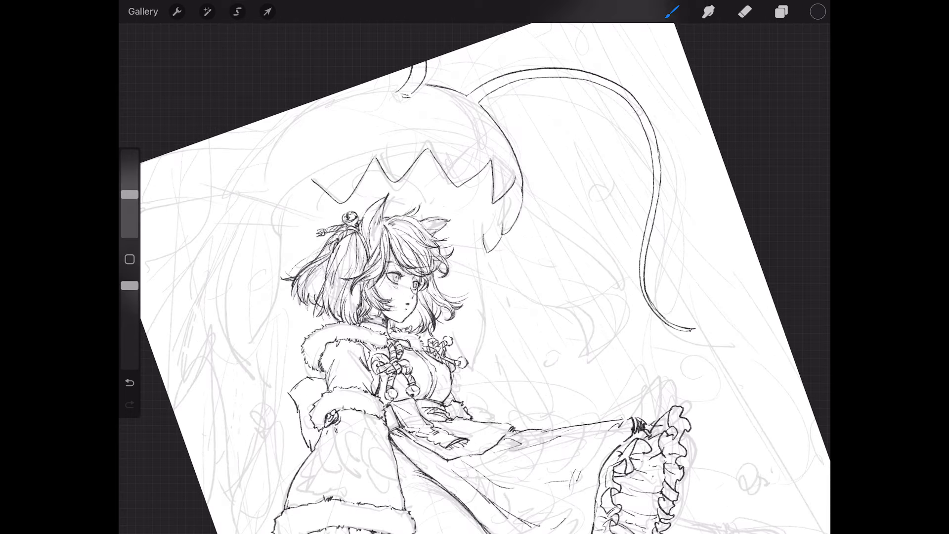
pyautogui.moveTo(483, 238); pyautogui.dragTo(476, 371)
pyautogui.moveTo(452, 327); pyautogui.dragTo(478, 371)
pyautogui.scroll(3, 474, 276)
pyautogui.moveTo(533, 140); pyautogui.dragTo(592, 299)
pyautogui.moveTo(476, 174)
pyautogui.mouseDown()
pyautogui.moveTo(478, 213)
pyautogui.moveTo(523, 276)
pyautogui.moveTo(530, 319)
pyautogui.mouseUp()
pyautogui.moveTo(591, 297); pyautogui.dragTo(555, 331)
# Step: Close and retrace the strand ends, erasing the doubled end and reconnecting the curve
pyautogui.scroll(-3, 474, 266)
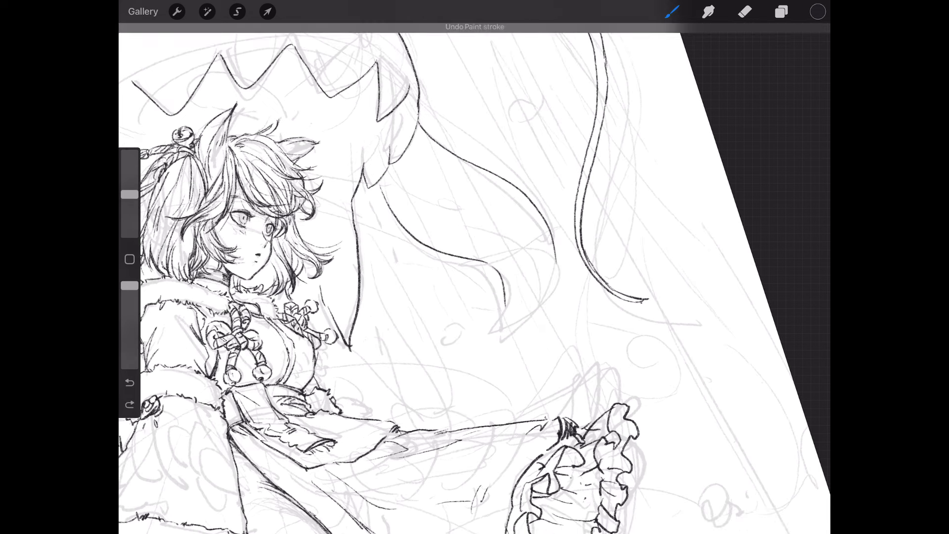
pyautogui.moveTo(554, 270)
pyautogui.mouseDown()
pyautogui.moveTo(532, 312)
pyautogui.moveTo(494, 322)
pyautogui.moveTo(519, 326)
pyautogui.mouseUp()
pyautogui.moveTo(508, 280)
pyautogui.mouseDown()
pyautogui.moveTo(508, 305)
pyautogui.moveTo(490, 322)
pyautogui.moveTo(529, 317)
pyautogui.mouseUp()
pyautogui.moveTo(554, 277); pyautogui.dragTo(546, 292)
pyautogui.click(745, 11)
pyautogui.moveTo(130, 194); pyautogui.dragTo(130, 184)
pyautogui.moveTo(509, 281)
pyautogui.mouseDown()
pyautogui.moveTo(503, 319)
pyautogui.moveTo(492, 323)
pyautogui.mouseUp()
pyautogui.click(671, 11)
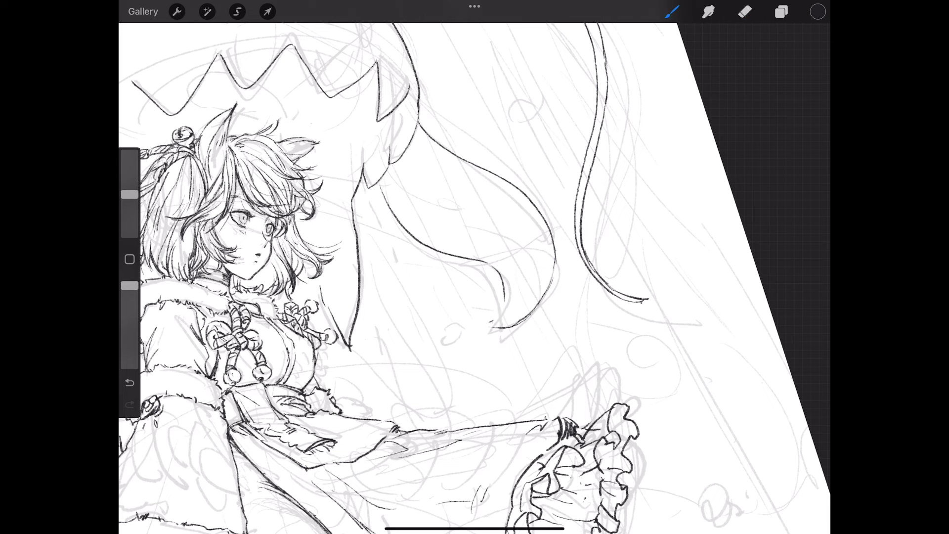
pyautogui.moveTo(505, 286)
pyautogui.mouseDown()
pyautogui.moveTo(493, 320)
pyautogui.moveTo(504, 324)
pyautogui.mouseUp()
# Step: Extend the jagged zigzag beside the hair and ink two long strands left of the face
pyautogui.scroll(-3, 474, 267)
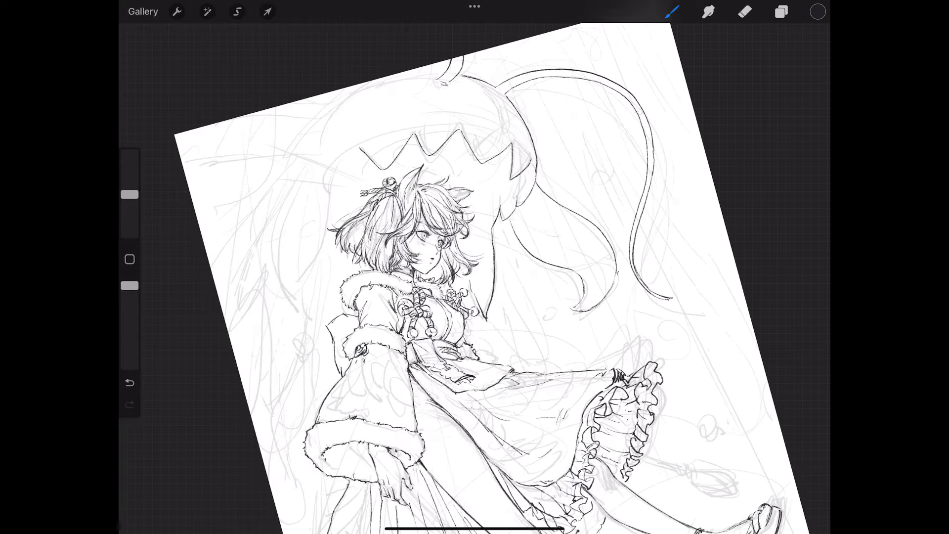
pyautogui.scroll(2, 474, 267)
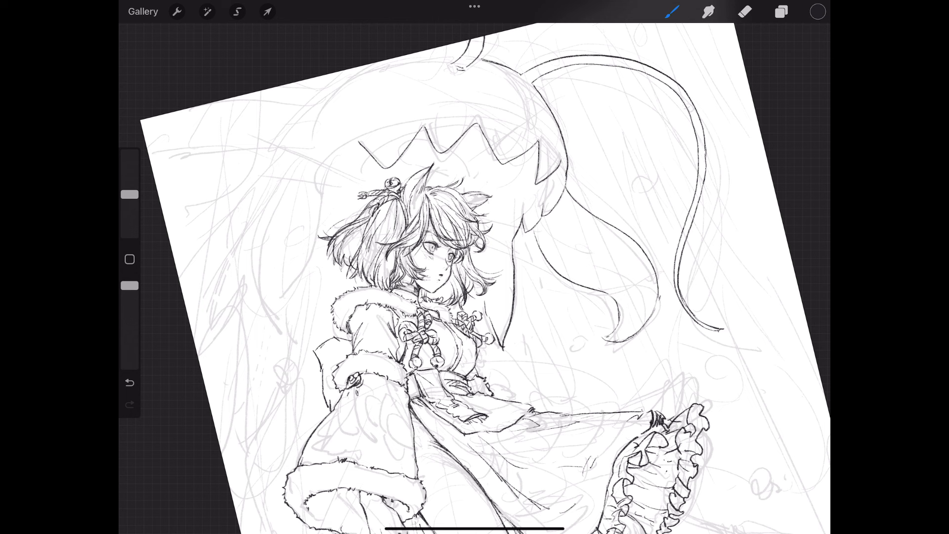
pyautogui.moveTo(359, 143); pyautogui.dragTo(288, 296)
pyautogui.moveTo(280, 196)
pyautogui.mouseDown()
pyautogui.moveTo(257, 283)
pyautogui.moveTo(265, 338)
pyautogui.mouseUp()
pyautogui.moveTo(292, 289); pyautogui.dragTo(285, 345)
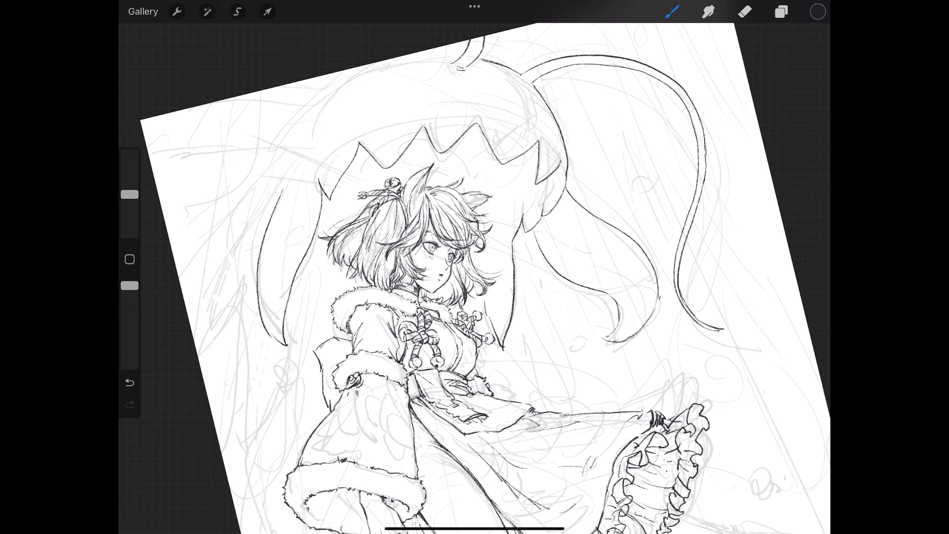
# Step: Ink the head outline arc and two hair strands falling down the left side
pyautogui.scroll(3, 474, 277)
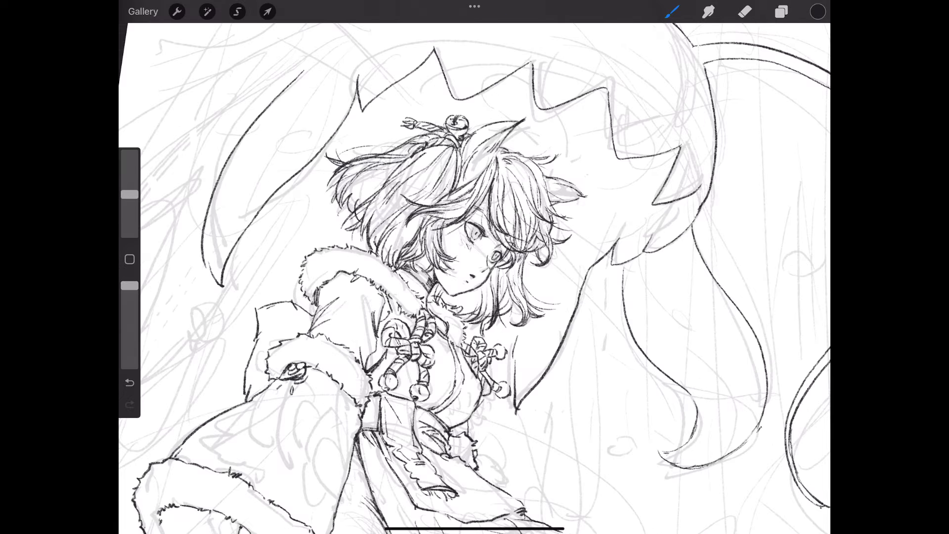
pyautogui.scroll(-3, 475, 276)
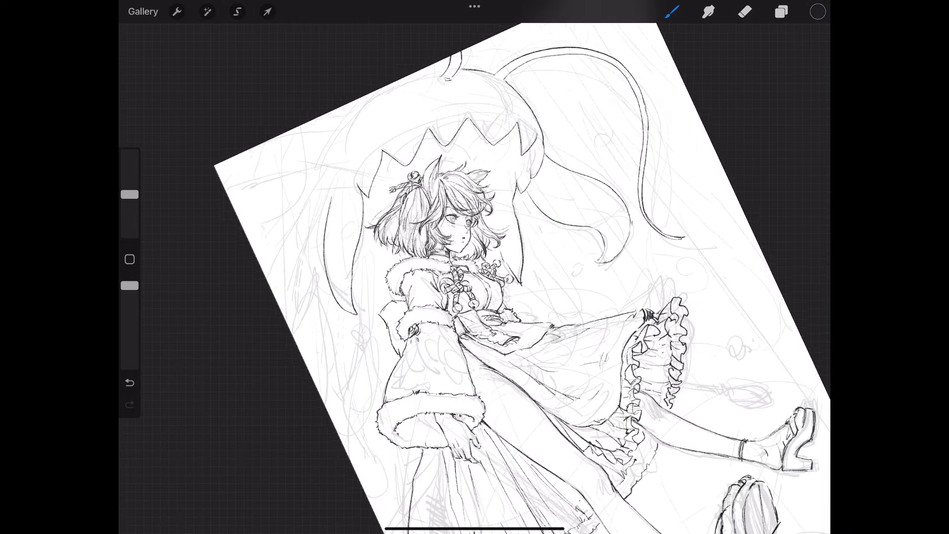
pyautogui.scroll(1, 474, 277)
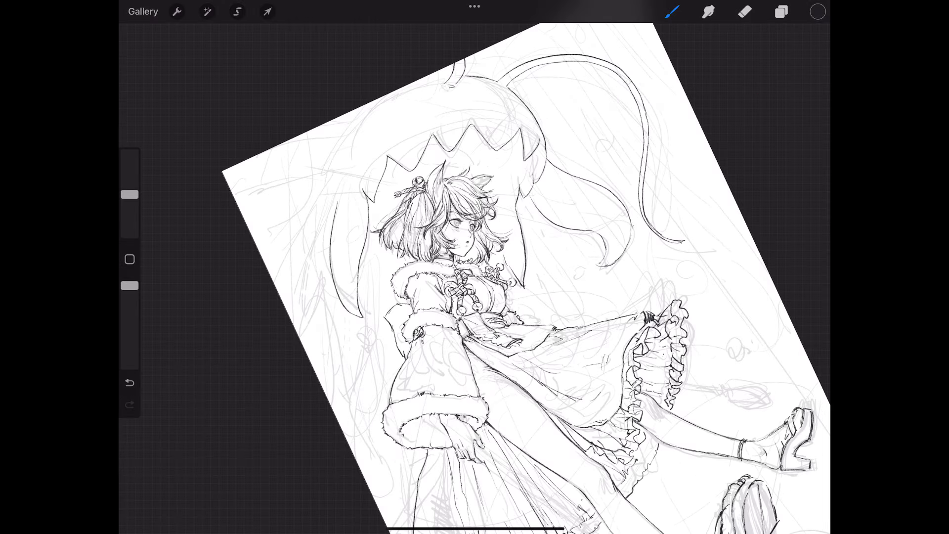
pyautogui.moveTo(449, 76)
pyautogui.mouseDown()
pyautogui.moveTo(388, 99)
pyautogui.moveTo(348, 133)
pyautogui.moveTo(224, 171)
pyautogui.mouseUp()
pyautogui.moveTo(328, 190); pyautogui.dragTo(253, 239)
pyautogui.moveTo(326, 191)
pyautogui.mouseDown()
pyautogui.moveTo(299, 346)
pyautogui.moveTo(319, 338)
pyautogui.moveTo(325, 310)
pyautogui.mouseUp()
# Step: Add more hair strands beside the face and ink the left edge of the coat and skirt
pyautogui.moveTo(475, 267); pyautogui.dragTo(306, 138)
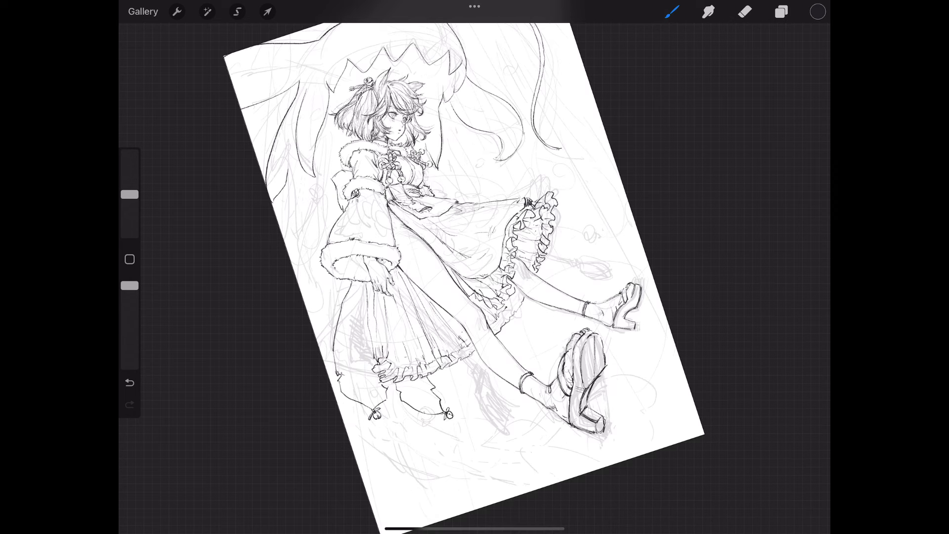
pyautogui.moveTo(443, 121); pyautogui.dragTo(451, 184)
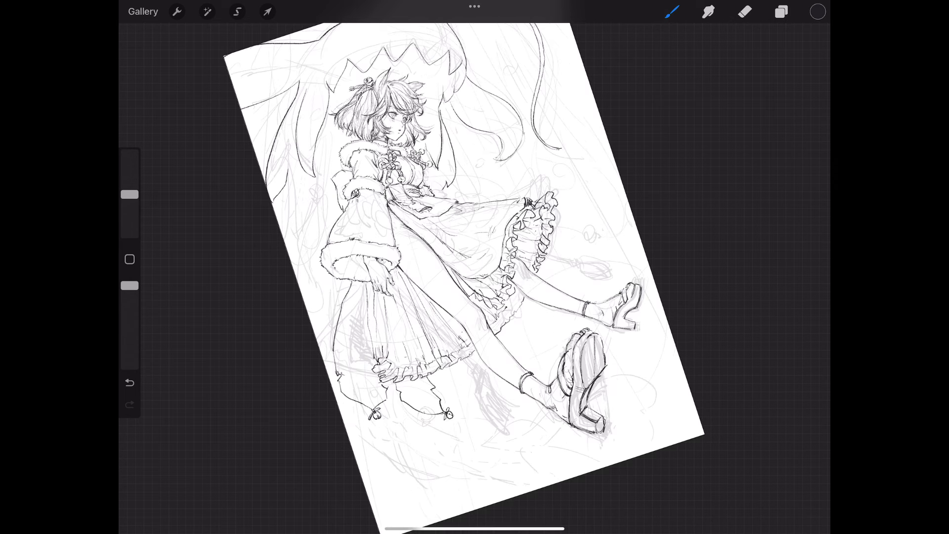
pyautogui.moveTo(280, 194); pyautogui.dragTo(301, 230)
pyautogui.scroll(-3, 489, 217)
pyautogui.scroll(3, 489, 232)
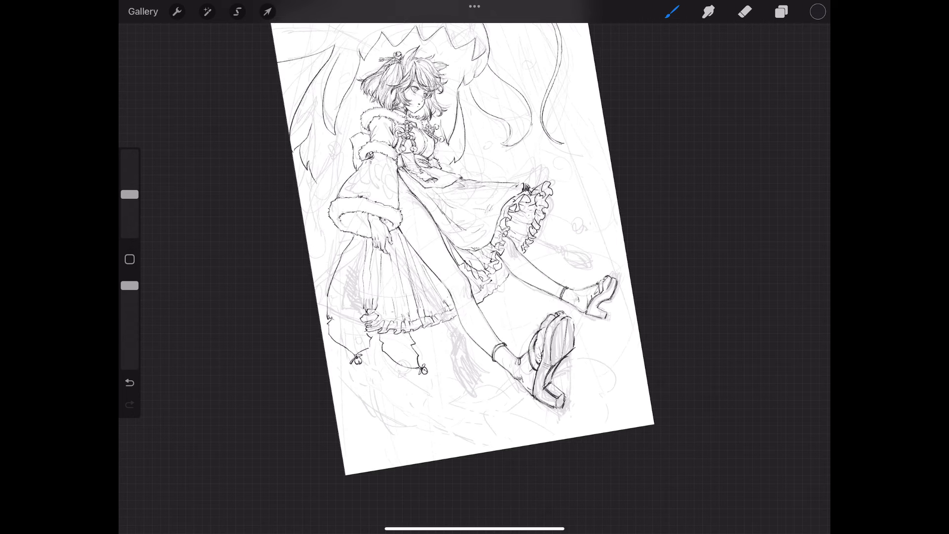
pyautogui.moveTo(317, 181); pyautogui.dragTo(324, 295)
# Step: Ink a curve down to the bottom, the back of the calf, and wavy ground-line pieces
pyautogui.scroll(2, 457, 247)
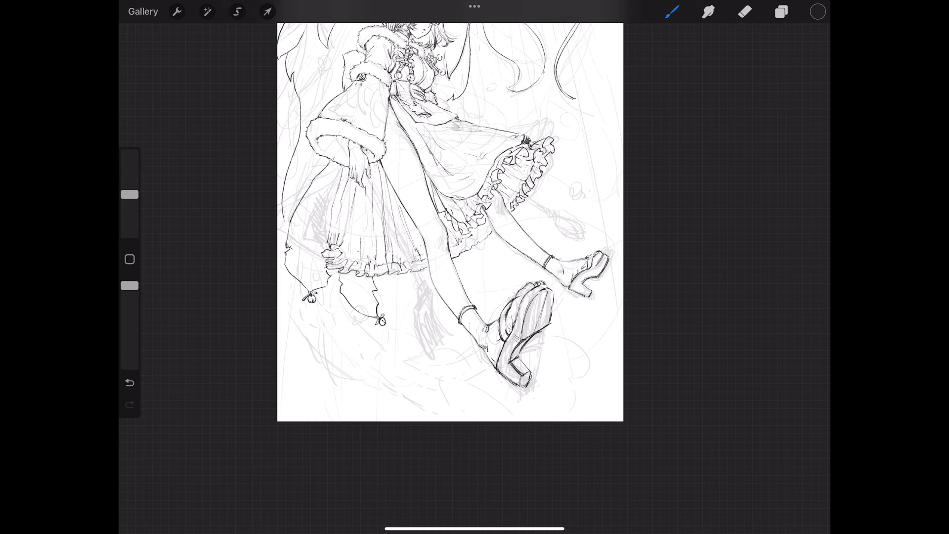
pyautogui.moveTo(321, 303); pyautogui.dragTo(395, 421)
pyautogui.moveTo(440, 421)
pyautogui.mouseDown()
pyautogui.moveTo(449, 408)
pyautogui.moveTo(480, 421)
pyautogui.mouseUp()
pyautogui.moveTo(463, 267); pyautogui.dragTo(489, 315)
pyautogui.moveTo(535, 349)
pyautogui.mouseDown()
pyautogui.moveTo(562, 365)
pyautogui.moveTo(604, 366)
pyautogui.moveTo(622, 401)
pyautogui.moveTo(568, 406)
pyautogui.mouseUp()
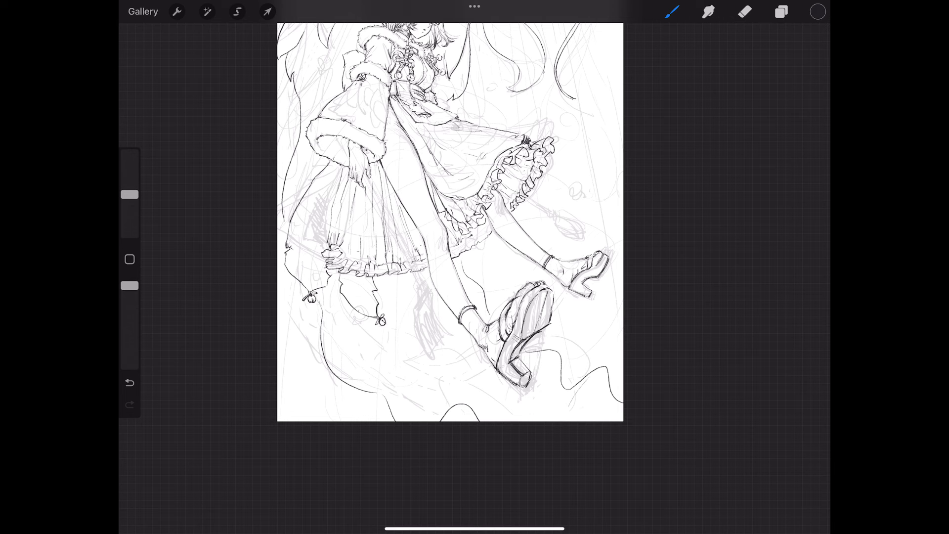
pyautogui.scroll(-5, 450, 222)
pyautogui.scroll(10, 450, 222)
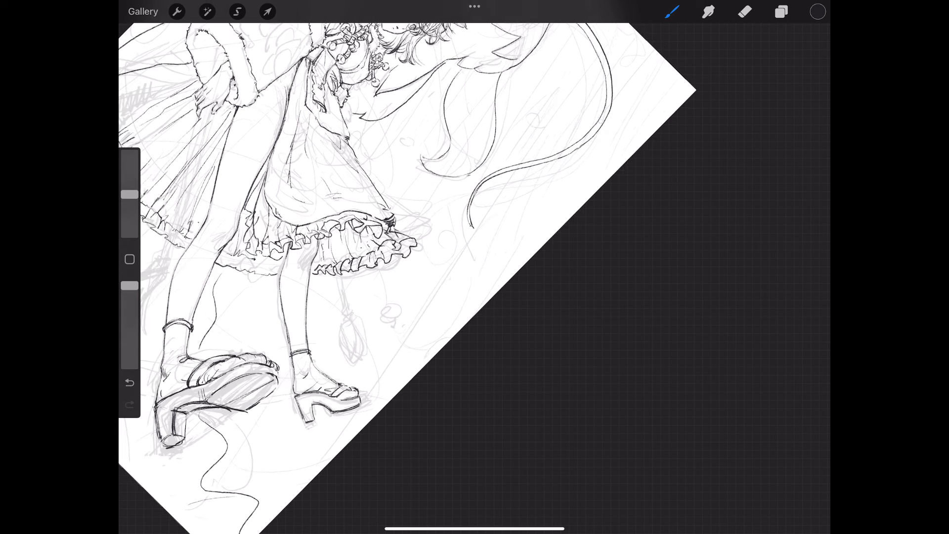
pyautogui.scroll(-5, 415, 292)
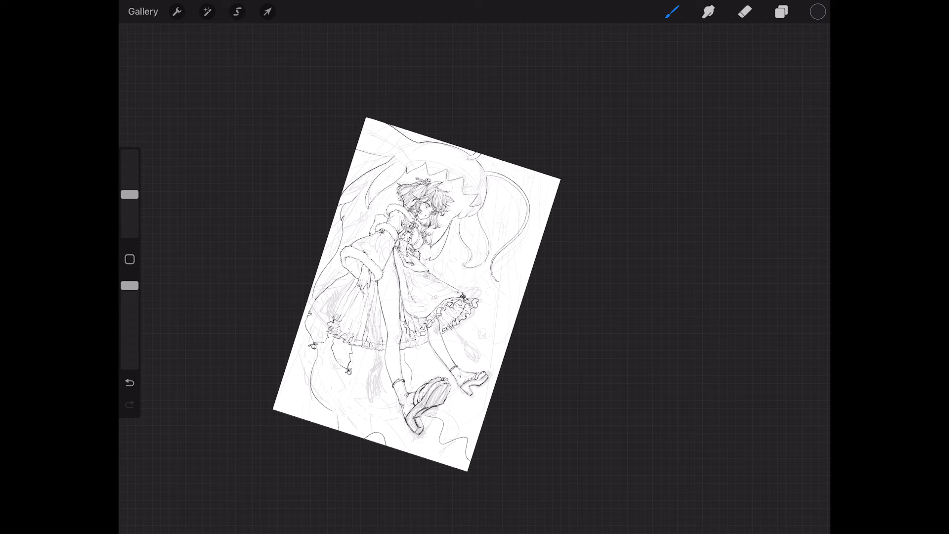
pyautogui.scroll(2, 407, 308)
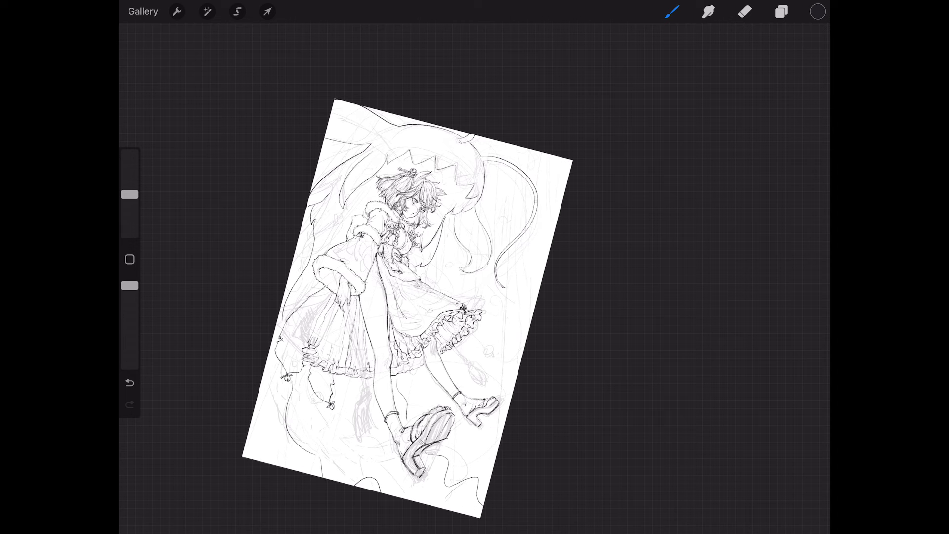
# Step: Add a new empty layer on top of the layer stack
pyautogui.click(781, 11)
pyautogui.click(804, 47)
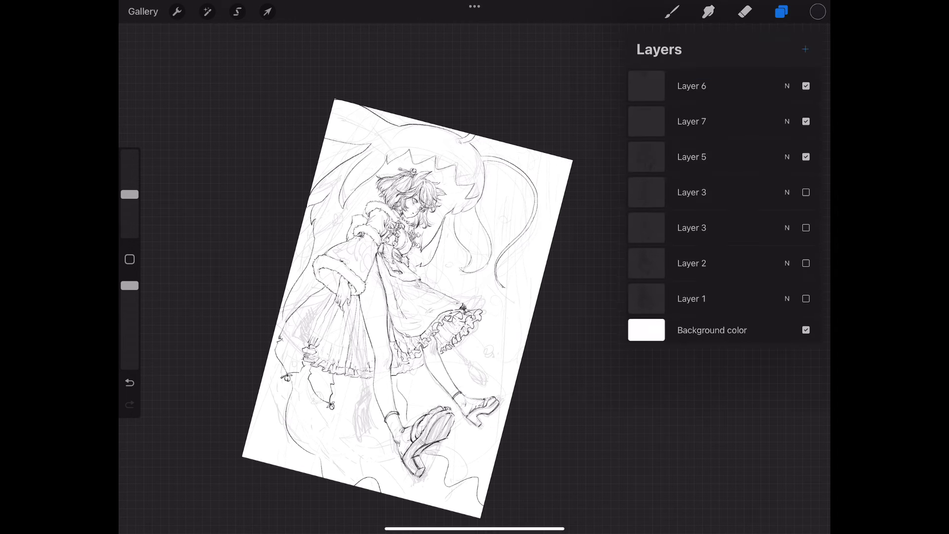
pyautogui.click(672, 12)
pyautogui.press('Escape')
pyautogui.scroll(1, 475, 277)
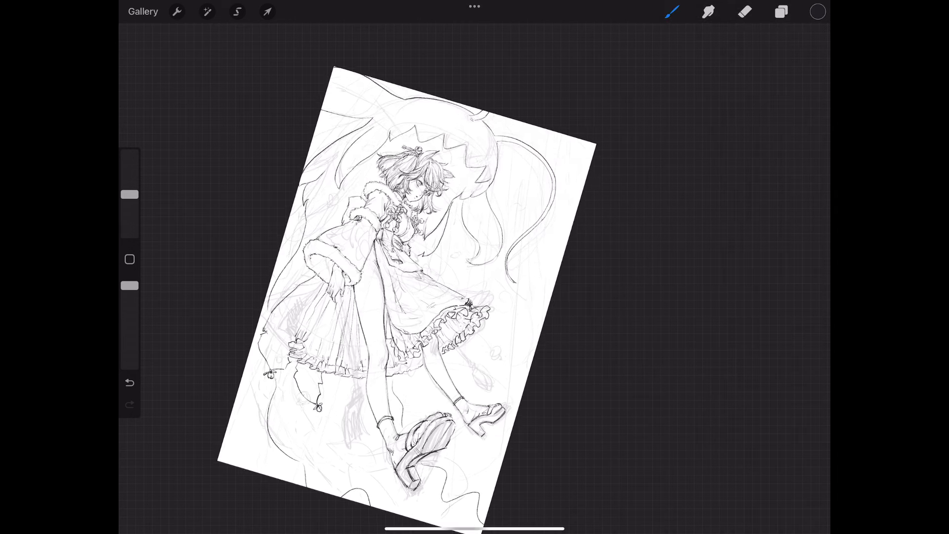
pyautogui.scroll(3, 475, 277)
pyautogui.scroll(2, 475, 277)
pyautogui.scroll(-1, 474, 277)
pyautogui.scroll(-1, 474, 277)
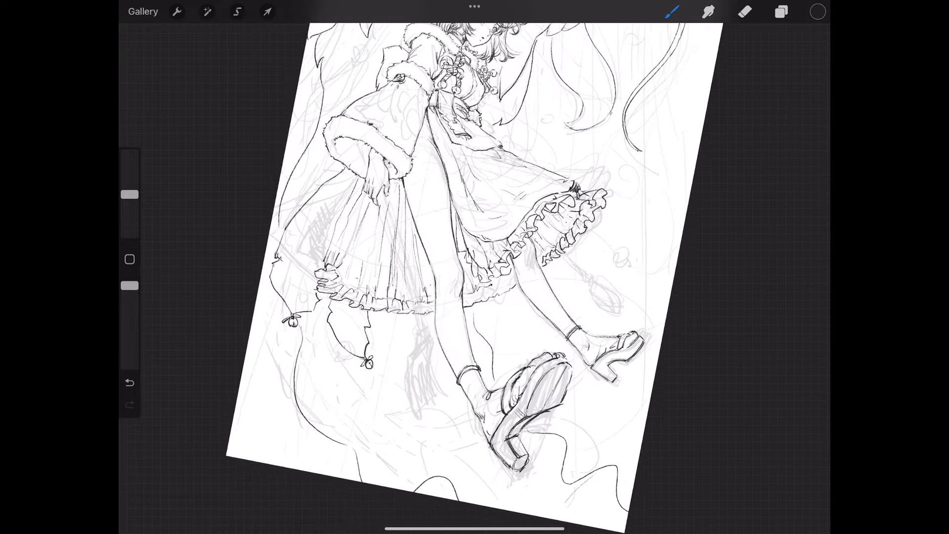
pyautogui.scroll(-1, 474, 276)
# Step: Ink the long diagonal arm lines running down across the skirt toward the hand
pyautogui.scroll(-1, 474, 277)
pyautogui.scroll(1, 475, 277)
pyautogui.scroll(1, 474, 276)
pyautogui.scroll(1, 474, 277)
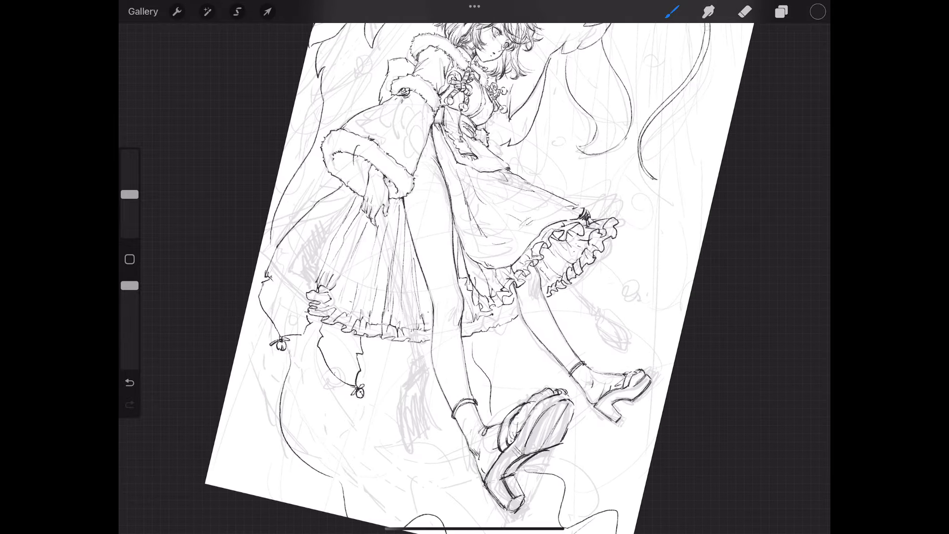
pyautogui.moveTo(358, 176); pyautogui.dragTo(419, 352)
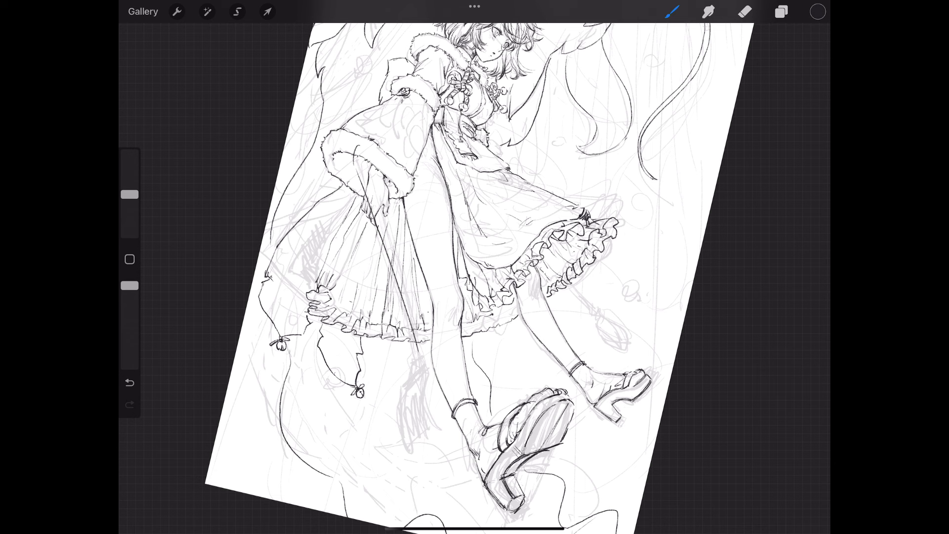
pyautogui.moveTo(363, 148); pyautogui.dragTo(424, 353)
pyautogui.scroll(5, 474, 267)
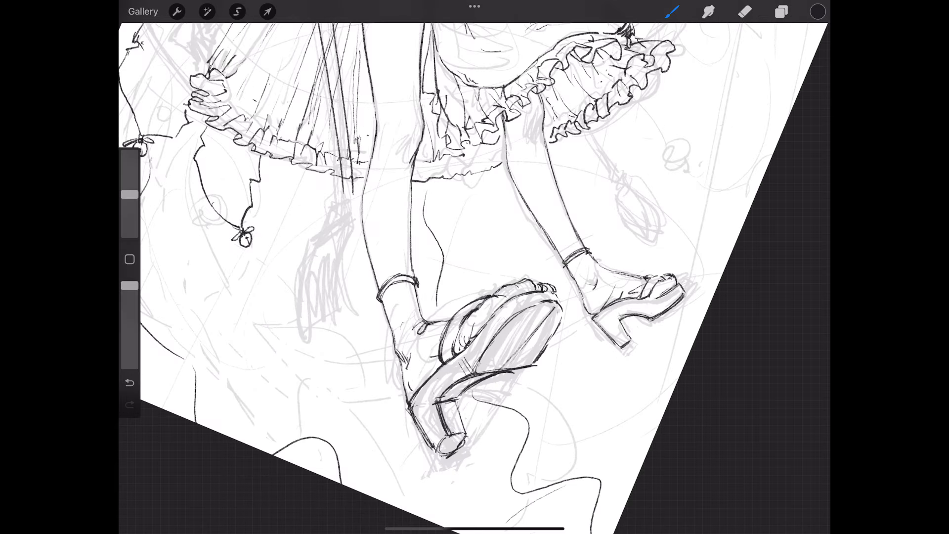
pyautogui.moveTo(343, 190); pyautogui.dragTo(332, 232)
pyautogui.moveTo(354, 190); pyautogui.dragTo(362, 286)
pyautogui.moveTo(332, 228)
pyautogui.mouseDown()
pyautogui.moveTo(319, 286)
pyautogui.moveTo(327, 333)
pyautogui.mouseUp()
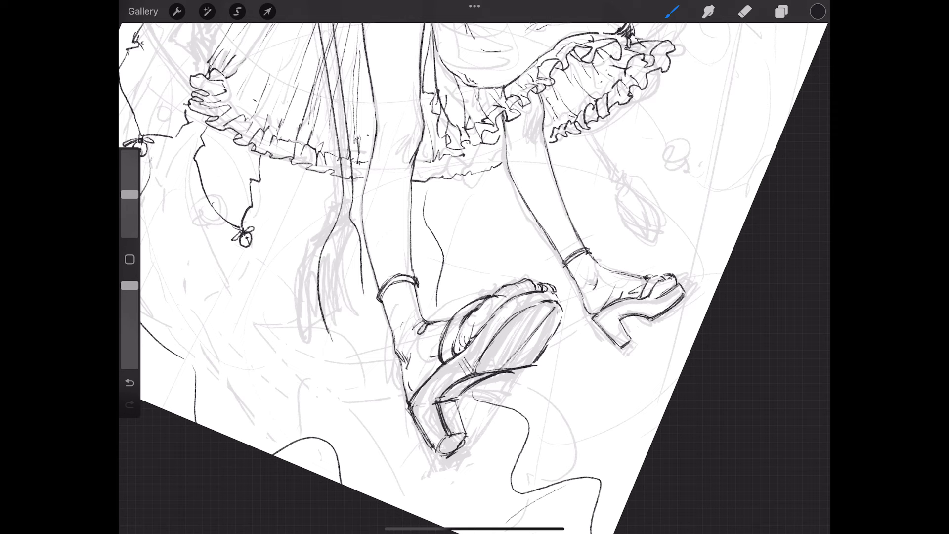
# Step: Ink the clawed hand's long finger strokes beside the leg
pyautogui.scroll(-5, 475, 267)
pyautogui.scroll(5, 543, 322)
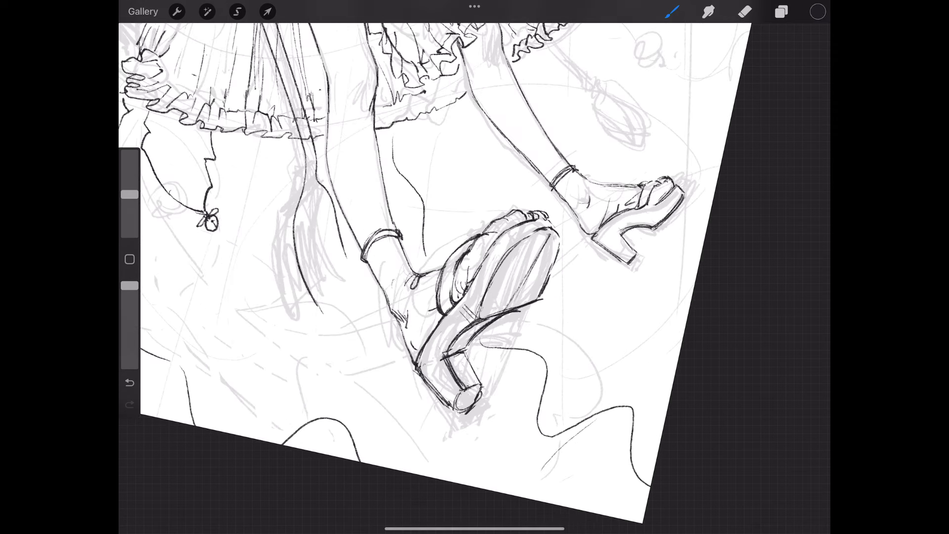
pyautogui.moveTo(346, 280); pyautogui.dragTo(331, 309)
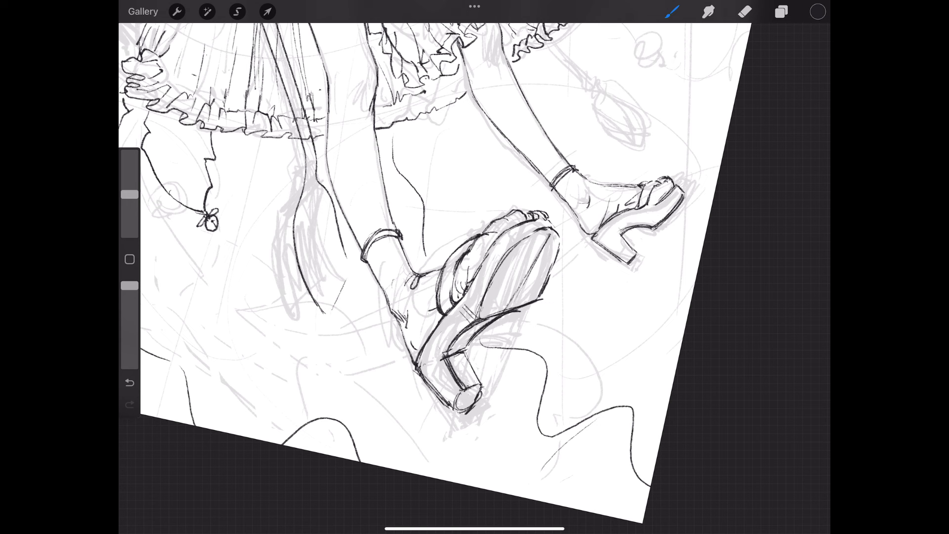
pyautogui.moveTo(325, 210)
pyautogui.mouseDown()
pyautogui.moveTo(306, 242)
pyautogui.moveTo(322, 259)
pyautogui.mouseUp()
pyautogui.moveTo(337, 254)
pyautogui.mouseDown()
pyautogui.moveTo(307, 300)
pyautogui.moveTo(305, 249)
pyautogui.moveTo(334, 299)
pyautogui.moveTo(316, 221)
pyautogui.mouseUp()
pyautogui.moveTo(318, 223); pyautogui.dragTo(348, 271)
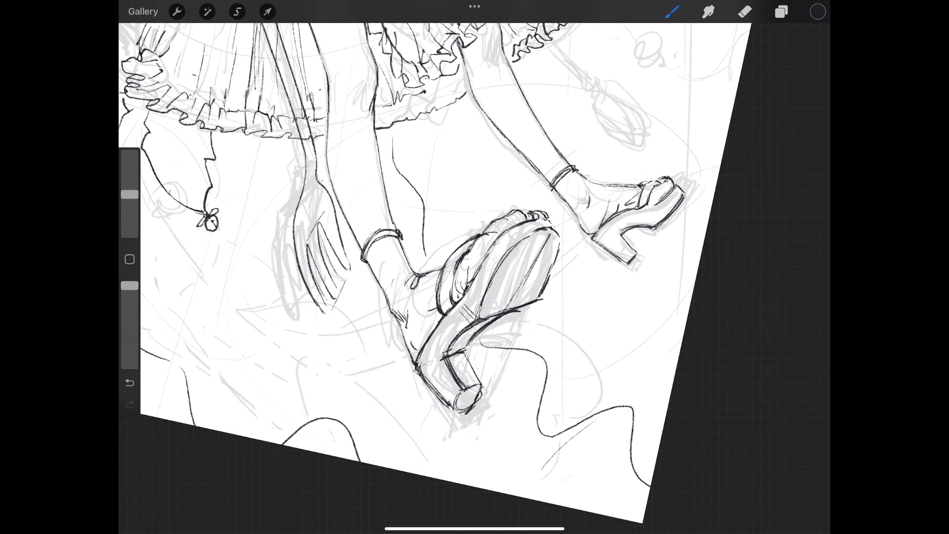
pyautogui.moveTo(319, 228); pyautogui.dragTo(339, 286)
pyautogui.moveTo(306, 246)
pyautogui.mouseDown()
pyautogui.moveTo(329, 309)
pyautogui.moveTo(338, 295)
pyautogui.mouseUp()
pyautogui.moveTo(309, 248); pyautogui.dragTo(335, 296)
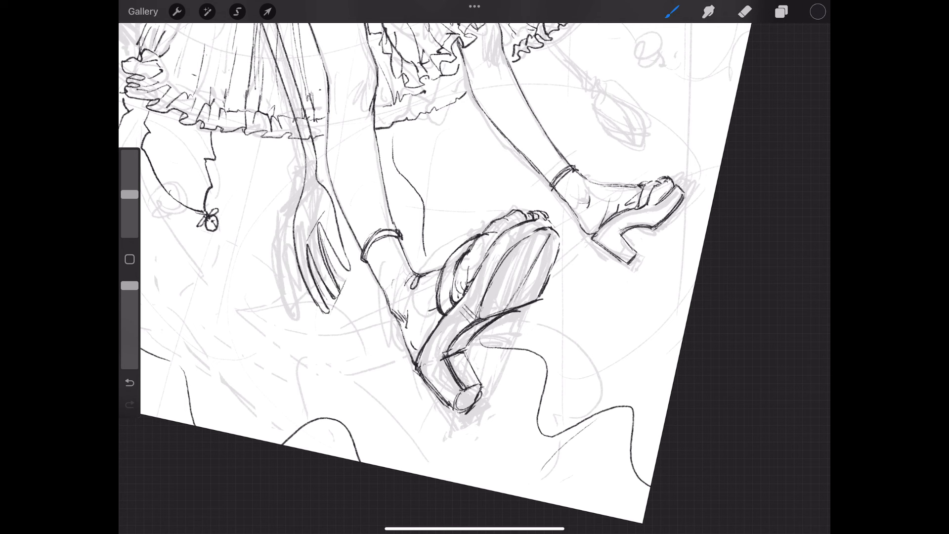
# Step: Ink the hand's outer edge and wrist, trim a finger stroke, and add forearm strokes
pyautogui.moveTo(314, 160)
pyautogui.mouseDown()
pyautogui.moveTo(352, 265)
pyautogui.moveTo(304, 277)
pyautogui.mouseUp()
pyautogui.moveTo(317, 163); pyautogui.dragTo(320, 184)
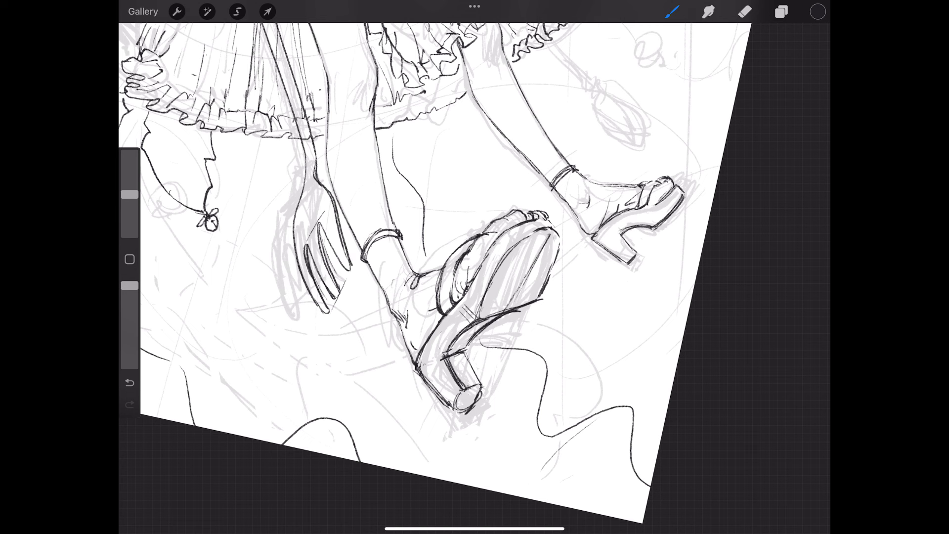
pyautogui.click(745, 11)
pyautogui.moveTo(338, 279); pyautogui.dragTo(341, 294)
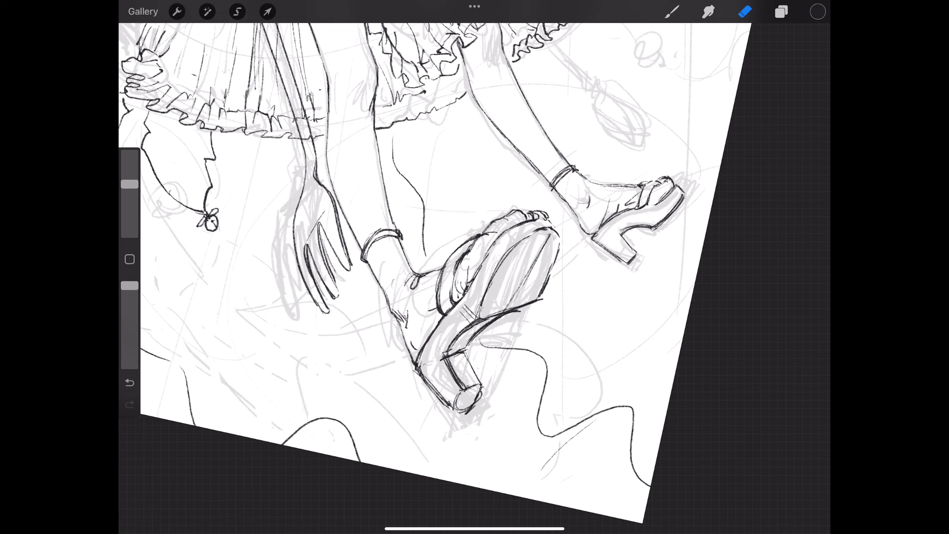
pyautogui.press('b')
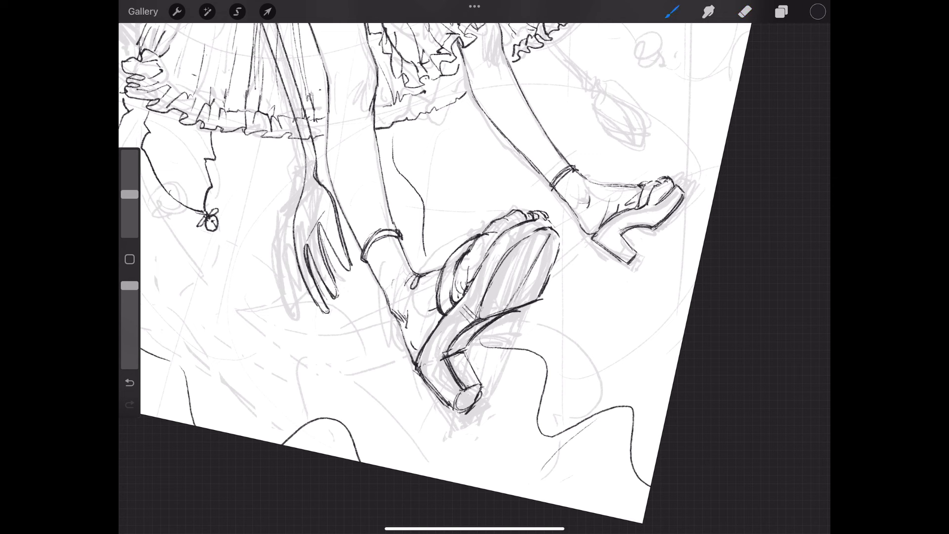
pyautogui.moveTo(316, 159); pyautogui.dragTo(295, 235)
# Step: Ink and thicken the raised leg's upper edge beside the frills
pyautogui.scroll(-5, 474, 267)
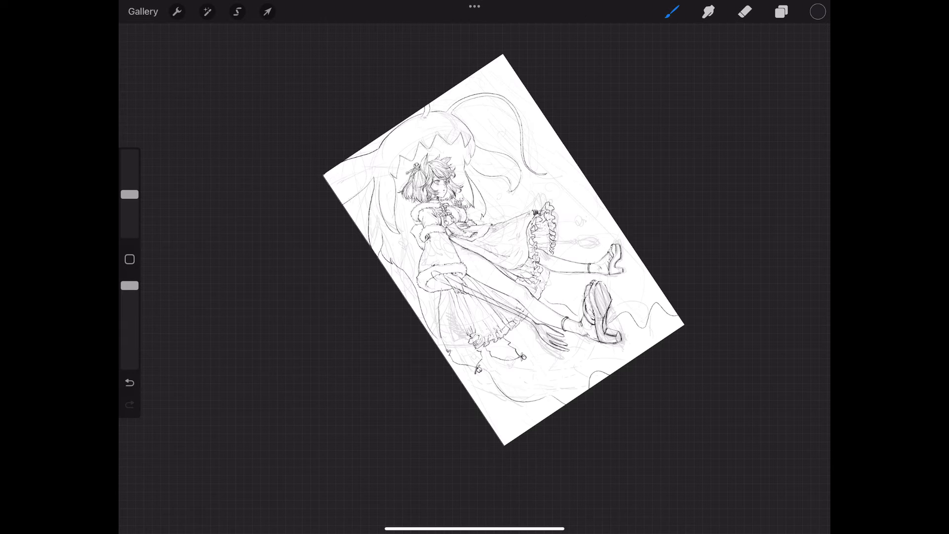
pyautogui.scroll(2, 544, 272)
pyautogui.scroll(3, 544, 272)
pyautogui.scroll(2, 544, 271)
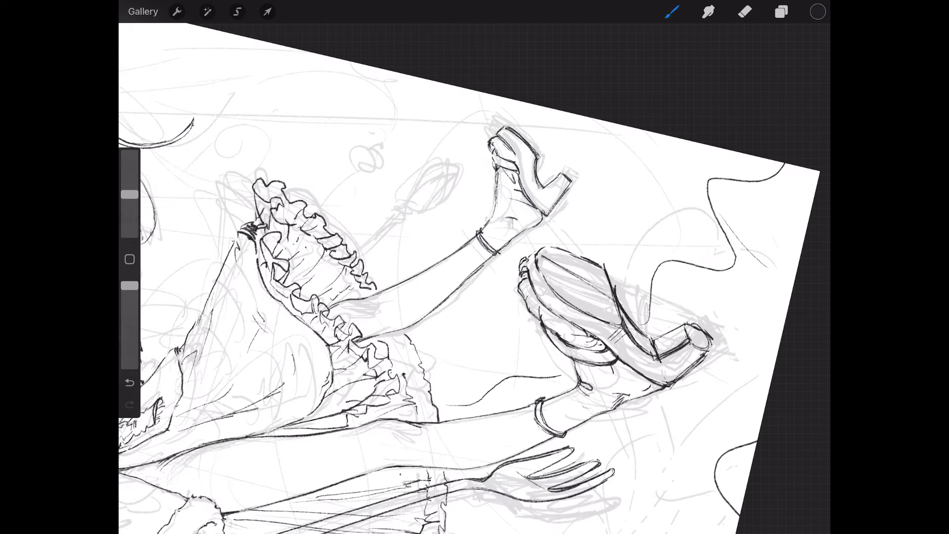
pyautogui.moveTo(356, 253); pyautogui.dragTo(390, 220)
pyautogui.moveTo(362, 250); pyautogui.dragTo(395, 216)
pyautogui.moveTo(360, 261); pyautogui.dragTo(395, 228)
pyautogui.moveTo(364, 262)
pyautogui.mouseDown()
pyautogui.moveTo(407, 217)
pyautogui.moveTo(416, 173)
pyautogui.mouseUp()
pyautogui.moveTo(404, 221)
pyautogui.mouseDown()
pyautogui.moveTo(418, 202)
pyautogui.moveTo(445, 194)
pyautogui.moveTo(430, 163)
pyautogui.moveTo(460, 145)
pyautogui.moveTo(447, 149)
pyautogui.moveTo(460, 179)
pyautogui.moveTo(448, 192)
pyautogui.moveTo(464, 150)
pyautogui.moveTo(443, 195)
pyautogui.mouseUp()
# Step: Erase the oval's right edge and sketch marks around the spoon, inking along its handle
pyautogui.click(744, 11)
pyautogui.moveTo(462, 150)
pyautogui.mouseDown()
pyautogui.moveTo(451, 160)
pyautogui.moveTo(428, 154)
pyautogui.moveTo(470, 151)
pyautogui.moveTo(449, 192)
pyautogui.moveTo(428, 196)
pyautogui.moveTo(407, 218)
pyautogui.moveTo(399, 211)
pyautogui.moveTo(376, 236)
pyautogui.moveTo(396, 230)
pyautogui.moveTo(421, 164)
pyautogui.moveTo(439, 149)
pyautogui.moveTo(451, 191)
pyautogui.moveTo(394, 233)
pyautogui.mouseUp()
pyautogui.click(671, 12)
pyautogui.moveTo(395, 230); pyautogui.dragTo(381, 244)
pyautogui.moveTo(404, 210)
pyautogui.mouseDown()
pyautogui.moveTo(363, 248)
pyautogui.moveTo(403, 212)
pyautogui.mouseUp()
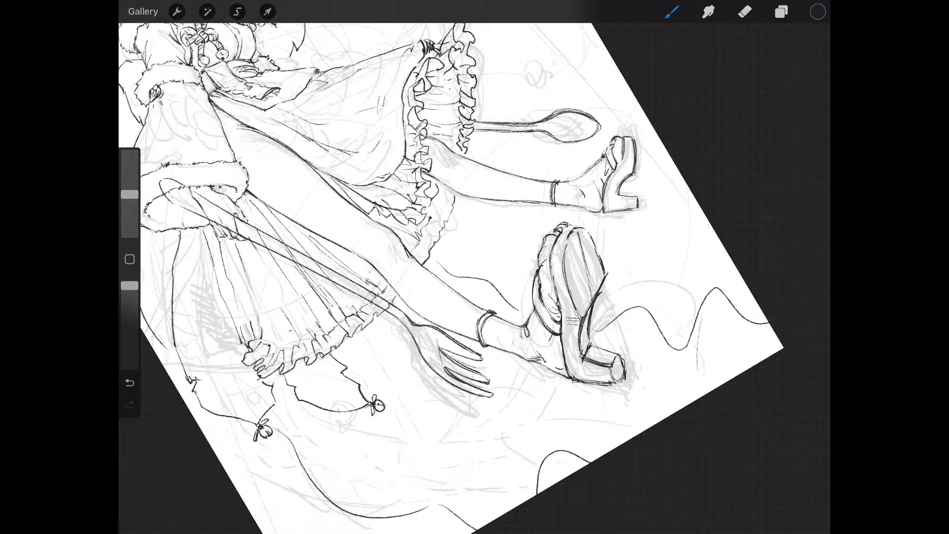
pyautogui.click(744, 12)
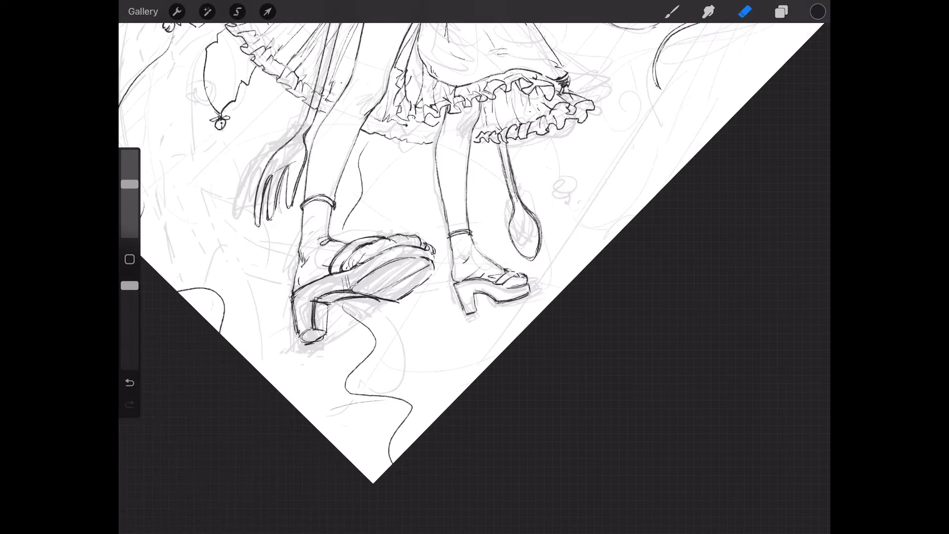
pyautogui.moveTo(514, 171); pyautogui.dragTo(541, 225)
pyautogui.moveTo(503, 153); pyautogui.dragTo(516, 202)
# Step: Ink both edges of the spoon handle and the left side of the spoon bowl
pyautogui.scroll(3, 474, 252)
pyautogui.click(672, 11)
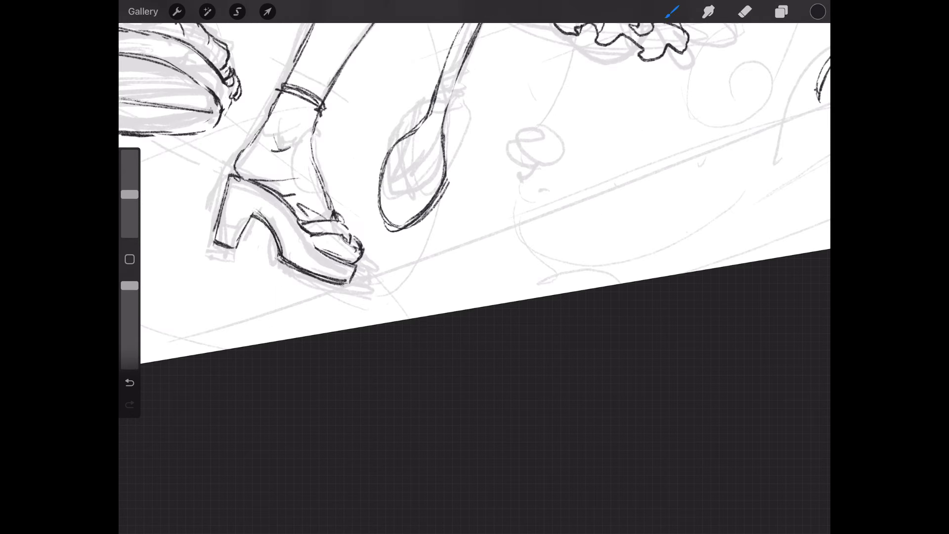
pyautogui.scroll(2, 474, 247)
pyautogui.moveTo(452, 72); pyautogui.dragTo(406, 226)
pyautogui.moveTo(467, 84)
pyautogui.mouseDown()
pyautogui.moveTo(430, 222)
pyautogui.moveTo(437, 279)
pyautogui.mouseUp()
pyautogui.moveTo(414, 198); pyautogui.dragTo(377, 253)
pyautogui.moveTo(370, 292); pyautogui.dragTo(389, 332)
pyautogui.scroll(-5, 474, 267)
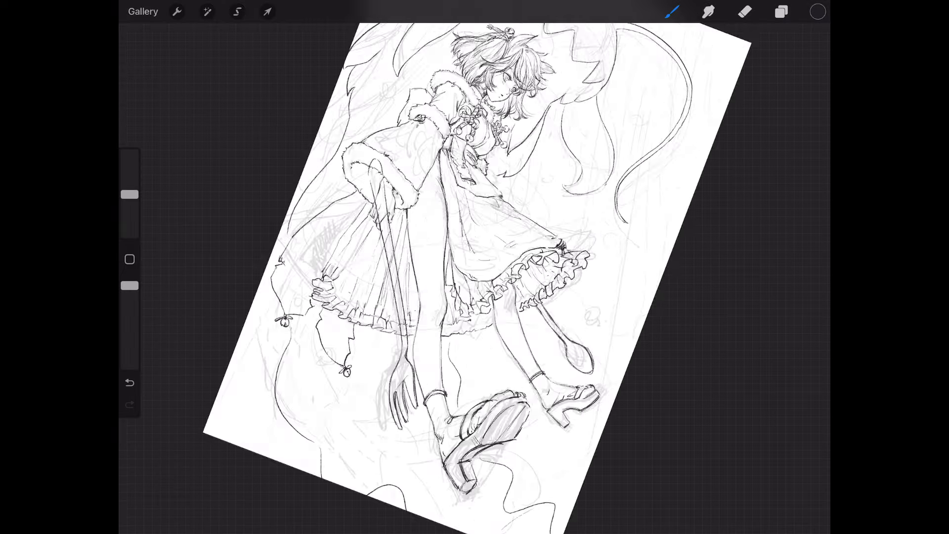
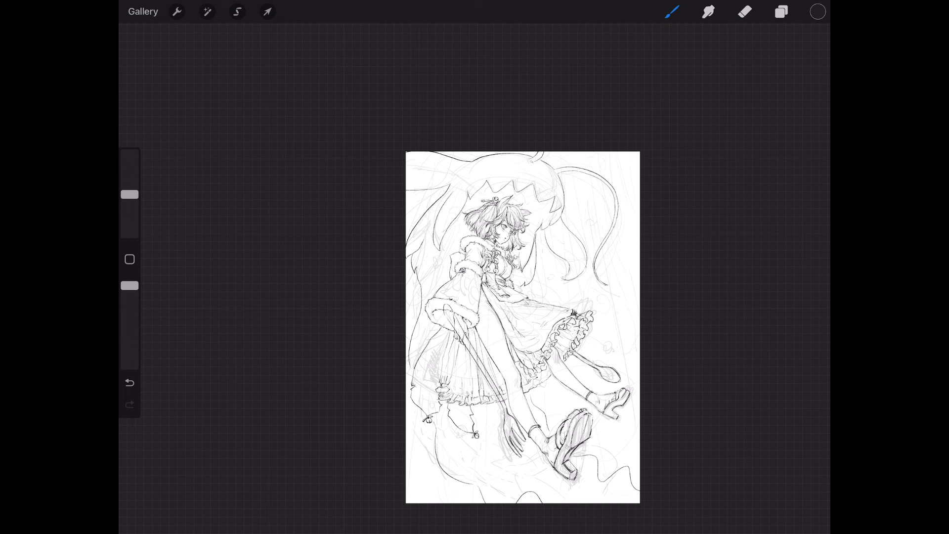
# Step: Ink two small critters among the hair strands beside the head, undoing one stray oval
pyautogui.scroll(2, 583, 277)
pyautogui.scroll(2, 583, 277)
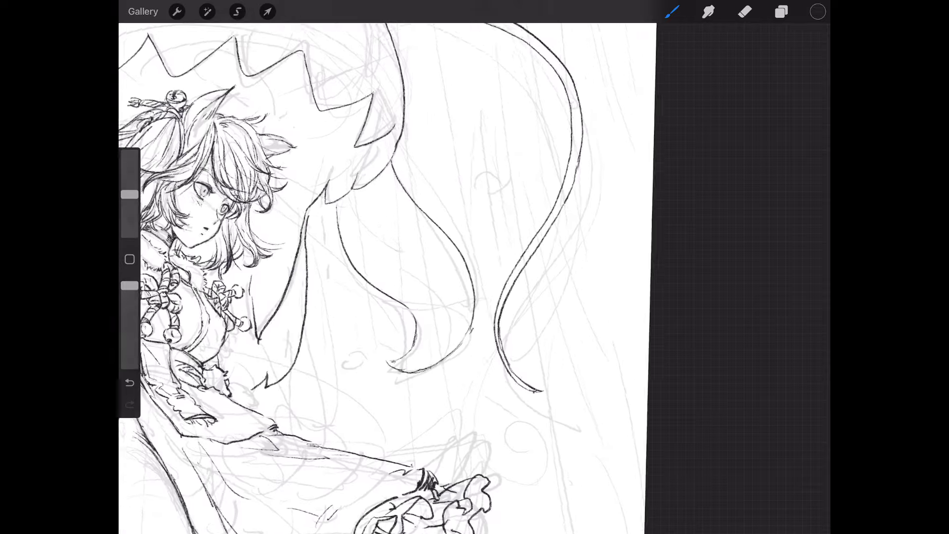
pyautogui.scroll(1, 583, 277)
pyautogui.scroll(2, 583, 277)
pyautogui.moveTo(481, 267); pyautogui.dragTo(485, 286)
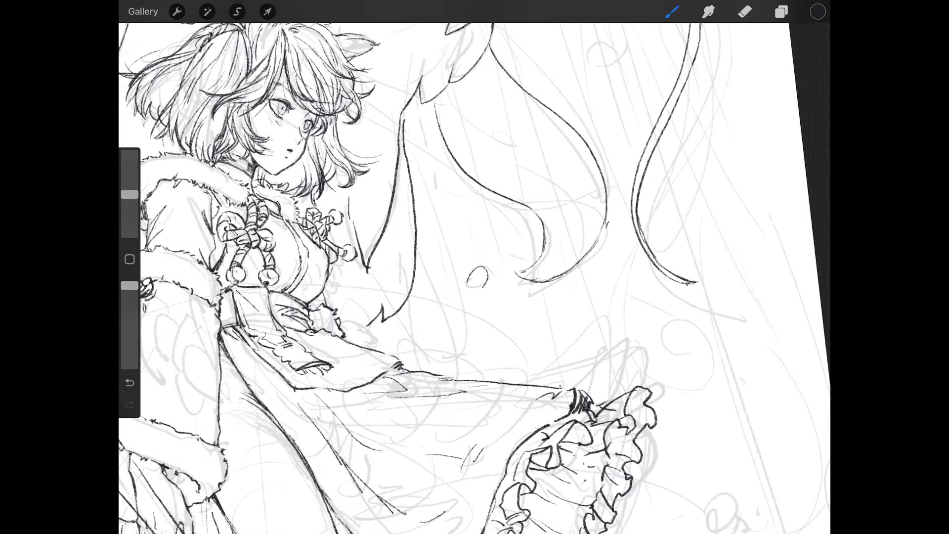
pyautogui.hotkey('ctrl', 'z')
pyautogui.moveTo(473, 265)
pyautogui.mouseDown()
pyautogui.moveTo(469, 286)
pyautogui.moveTo(504, 282)
pyautogui.moveTo(467, 289)
pyautogui.moveTo(383, 336)
pyautogui.mouseUp()
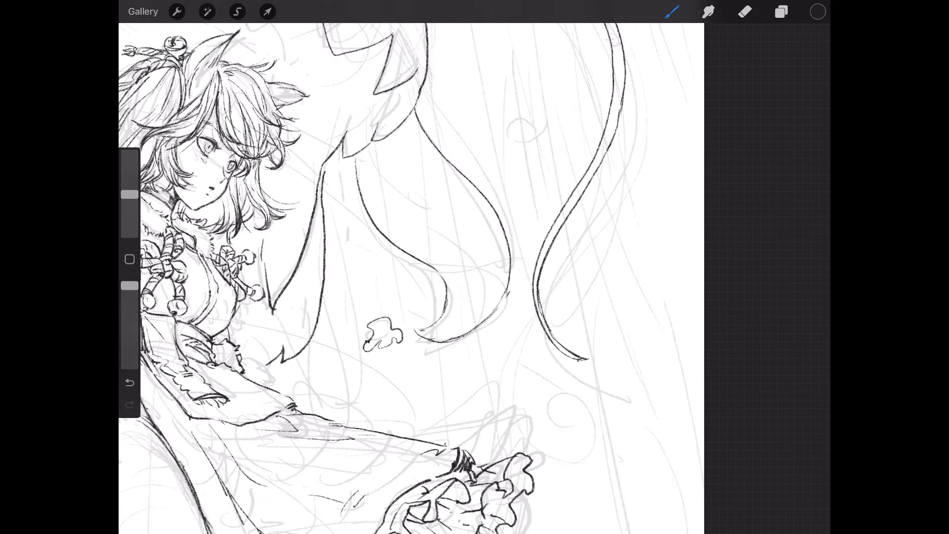
pyautogui.moveTo(511, 142)
pyautogui.mouseDown()
pyautogui.moveTo(502, 126)
pyautogui.moveTo(518, 112)
pyautogui.moveTo(546, 125)
pyautogui.moveTo(513, 155)
pyautogui.moveTo(547, 133)
pyautogui.mouseUp()
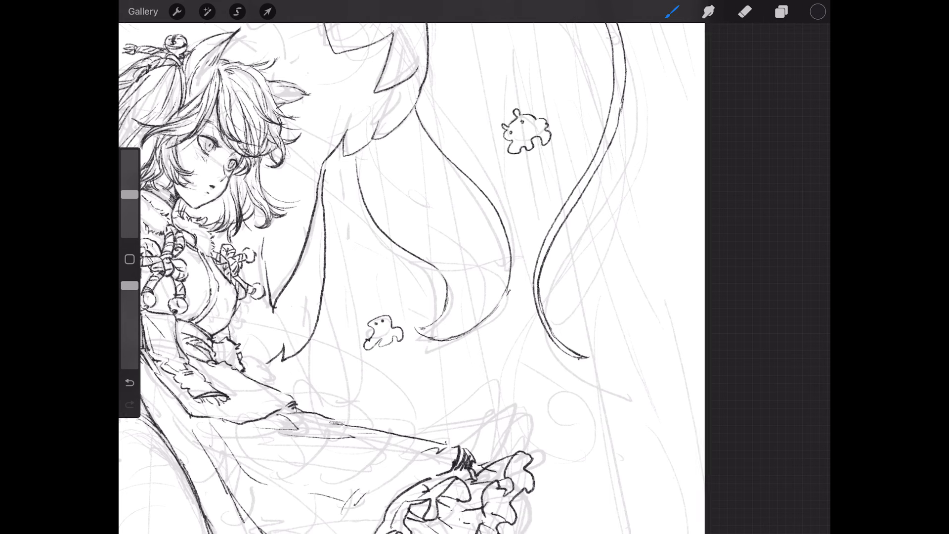
pyautogui.scroll(-5, 487, 316)
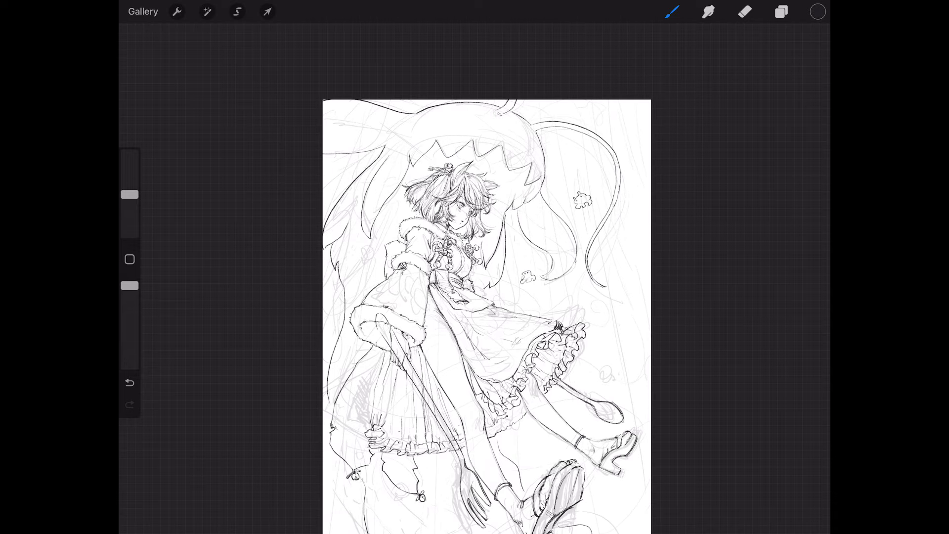
# Step: Ink a third small critter with a curled tail left of the fur-trimmed sleeve
pyautogui.scroll(2, 486, 247)
pyautogui.scroll(2, 487, 247)
pyautogui.scroll(1, 487, 247)
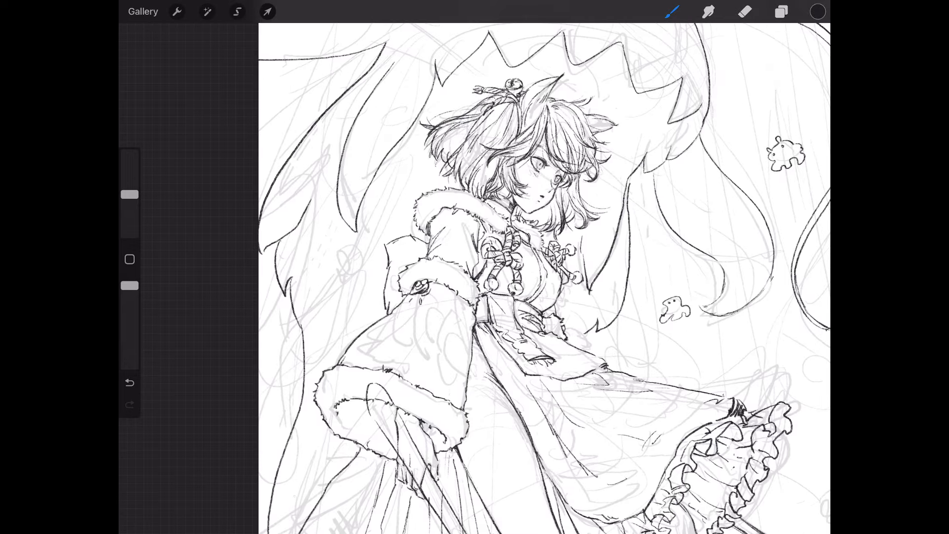
pyautogui.moveTo(336, 252)
pyautogui.mouseDown()
pyautogui.moveTo(362, 245)
pyautogui.moveTo(369, 266)
pyautogui.moveTo(353, 276)
pyautogui.mouseUp()
pyautogui.moveTo(336, 253)
pyautogui.mouseDown()
pyautogui.moveTo(325, 246)
pyautogui.moveTo(322, 260)
pyautogui.moveTo(340, 290)
pyautogui.moveTo(355, 278)
pyautogui.mouseUp()
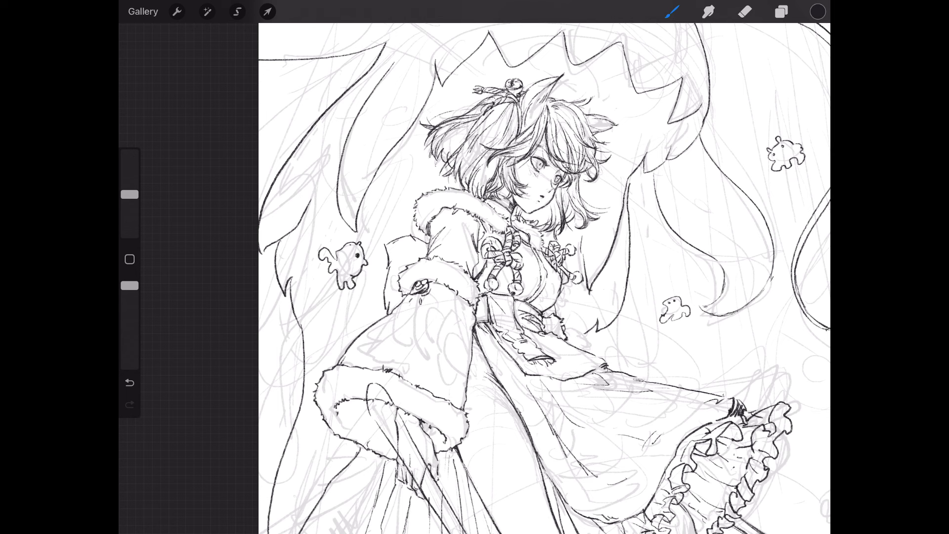
pyautogui.scroll(-5, 544, 276)
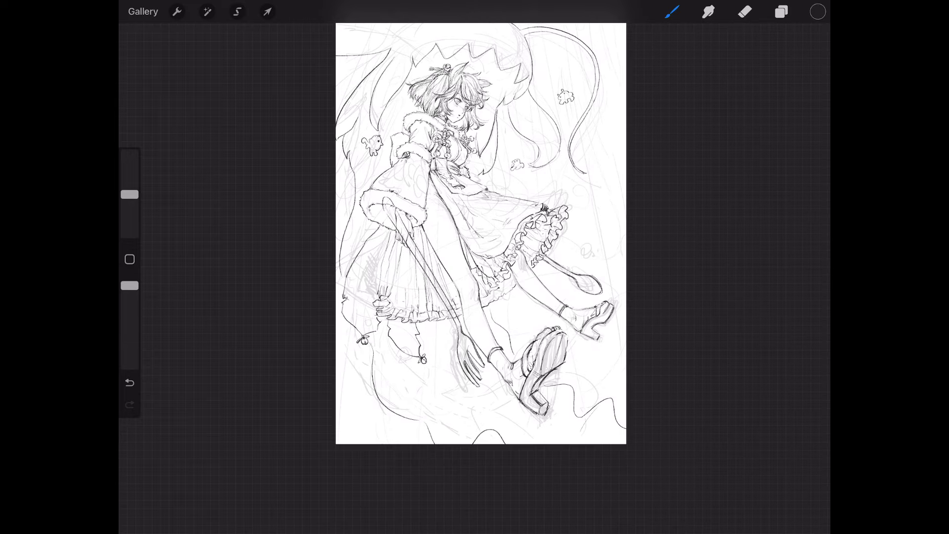
# Step: Add a touch-up stroke to the fluffy cloud critter below the skirt
pyautogui.scroll(5, 494, 296)
pyautogui.moveTo(375, 352)
pyautogui.mouseDown()
pyautogui.moveTo(381, 360)
pyautogui.moveTo(384, 336)
pyautogui.moveTo(420, 338)
pyautogui.moveTo(410, 368)
pyautogui.moveTo(388, 375)
pyautogui.moveTo(372, 360)
pyautogui.mouseUp()
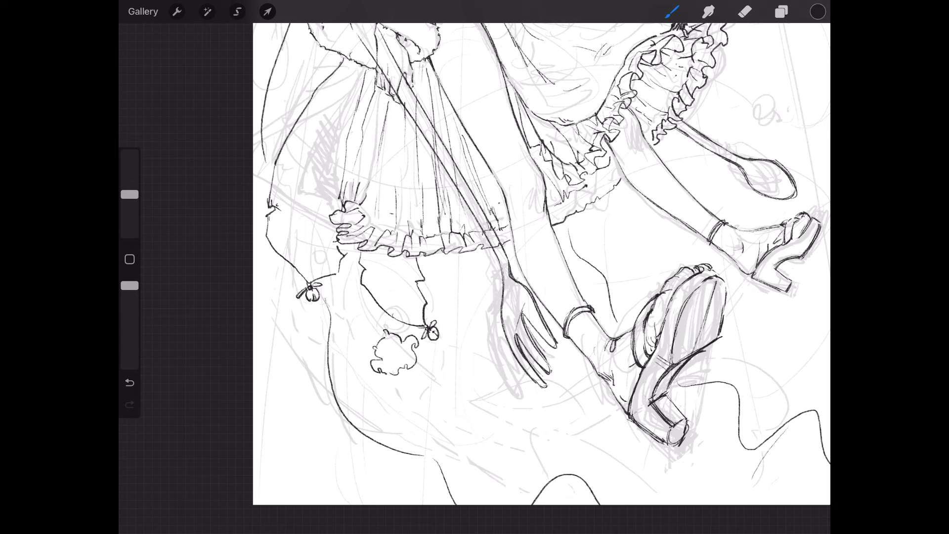
pyautogui.scroll(-5, 541, 262)
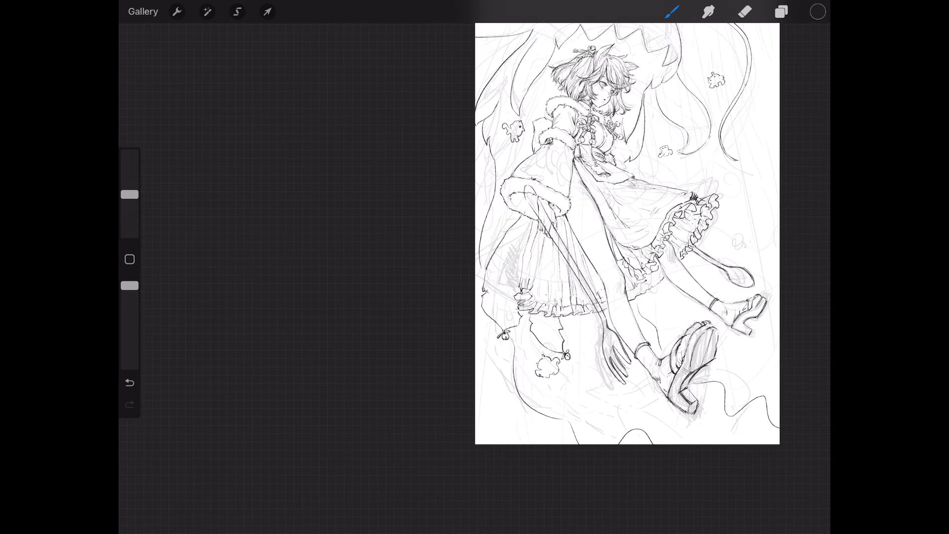
pyautogui.scroll(-3, 593, 235)
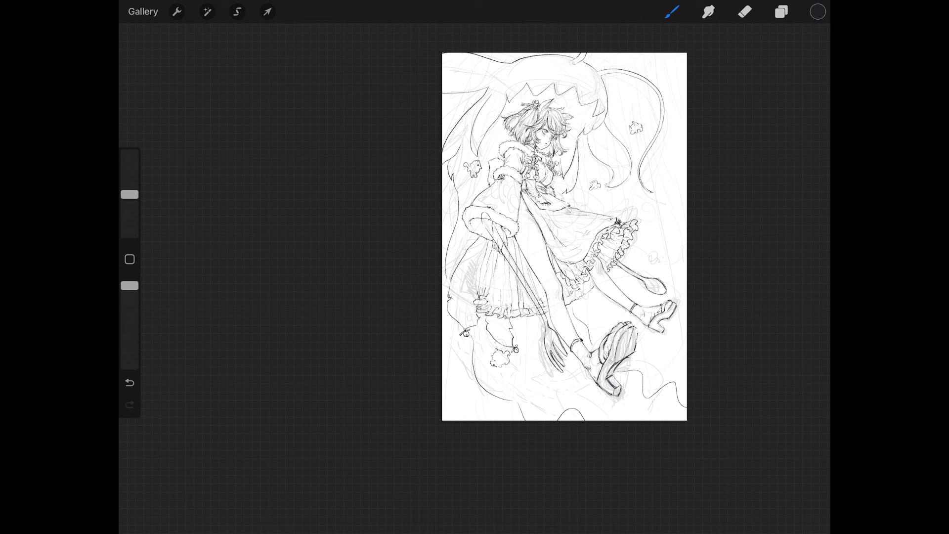
# Step: Hide the grey sketch layer so only the clean lineart shows
pyautogui.click(781, 11)
pyautogui.click(805, 191)
pyautogui.click(781, 12)
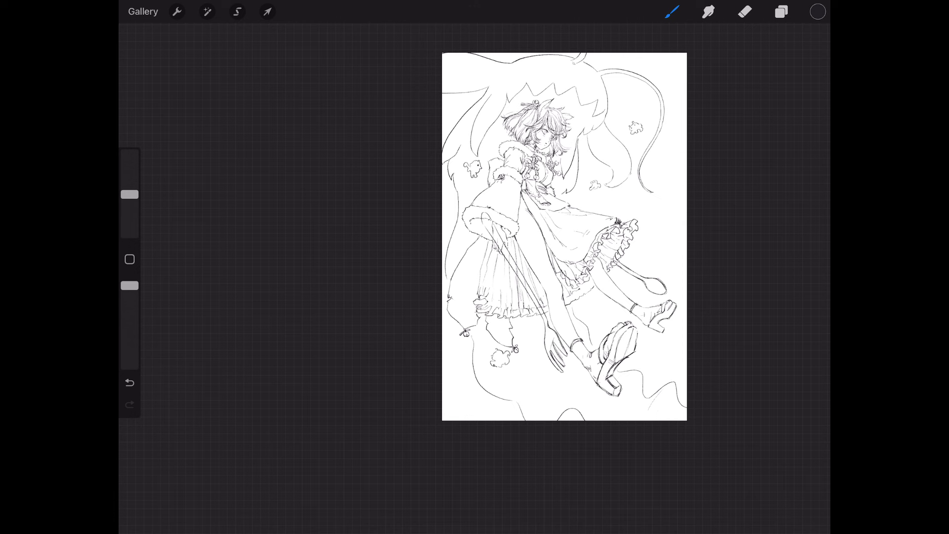
pyautogui.scroll(5, 495, 276)
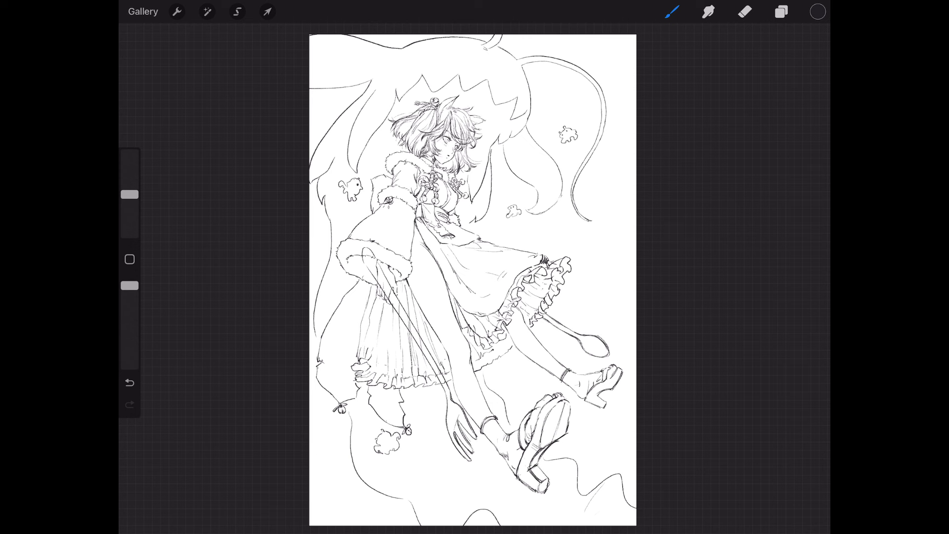
# Step: Toggle Layer 8 off and back on to check its lines
pyautogui.click(781, 12)
pyautogui.click(805, 84)
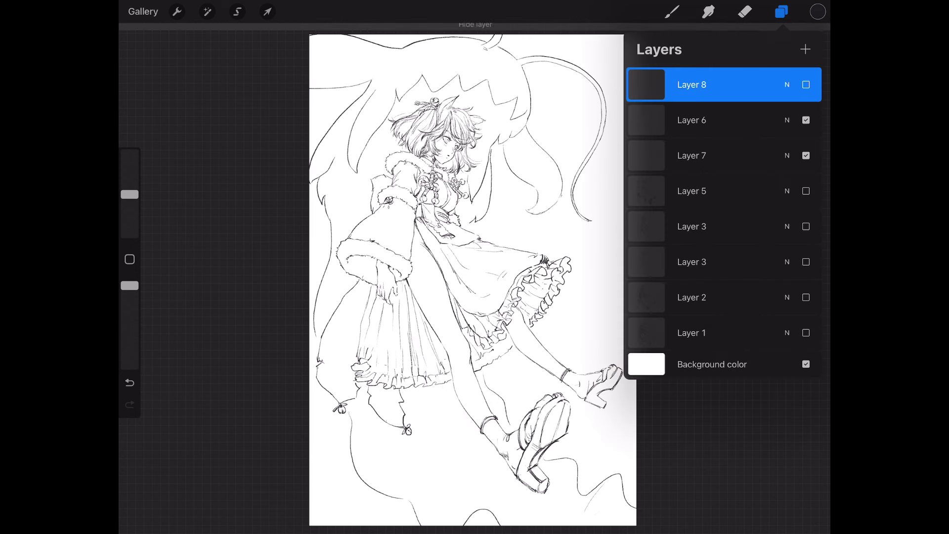
pyautogui.click(805, 85)
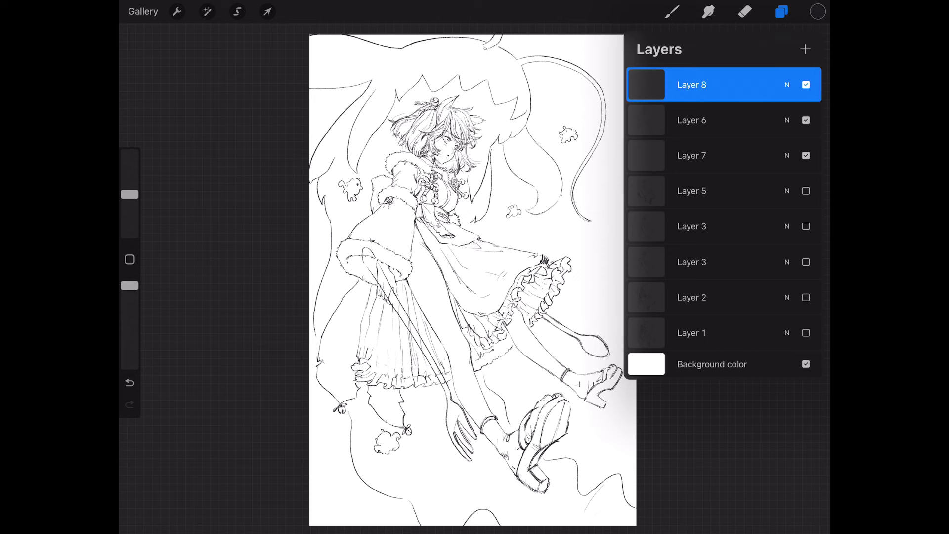
pyautogui.click(672, 12)
# Step: Darken and thicken the fork handle and the edges of its tines
pyautogui.scroll(5, 494, 346)
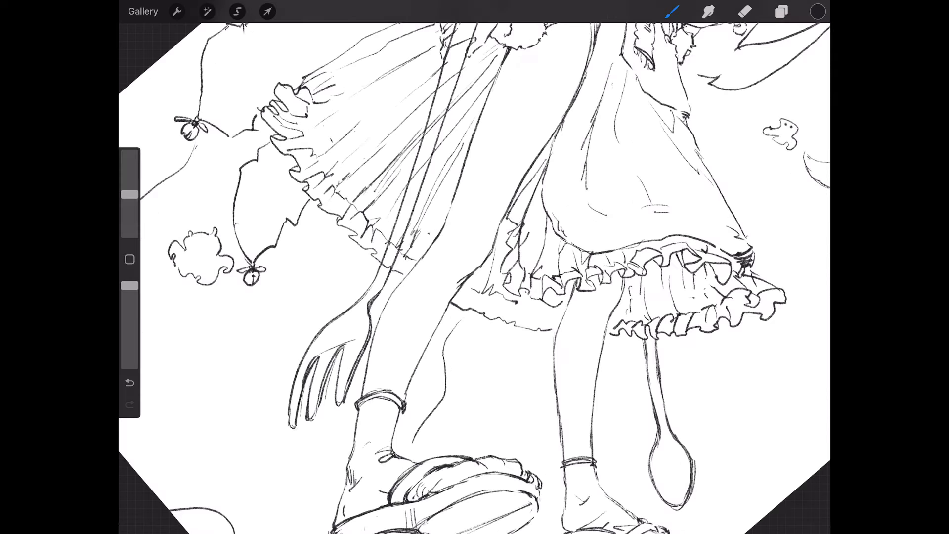
pyautogui.scroll(3, 475, 276)
pyautogui.moveTo(377, 275); pyautogui.dragTo(358, 294)
pyautogui.moveTo(380, 271)
pyautogui.mouseDown()
pyautogui.moveTo(300, 402)
pyautogui.moveTo(286, 367)
pyautogui.moveTo(311, 334)
pyautogui.moveTo(252, 388)
pyautogui.moveTo(244, 411)
pyautogui.moveTo(276, 394)
pyautogui.moveTo(284, 377)
pyautogui.mouseUp()
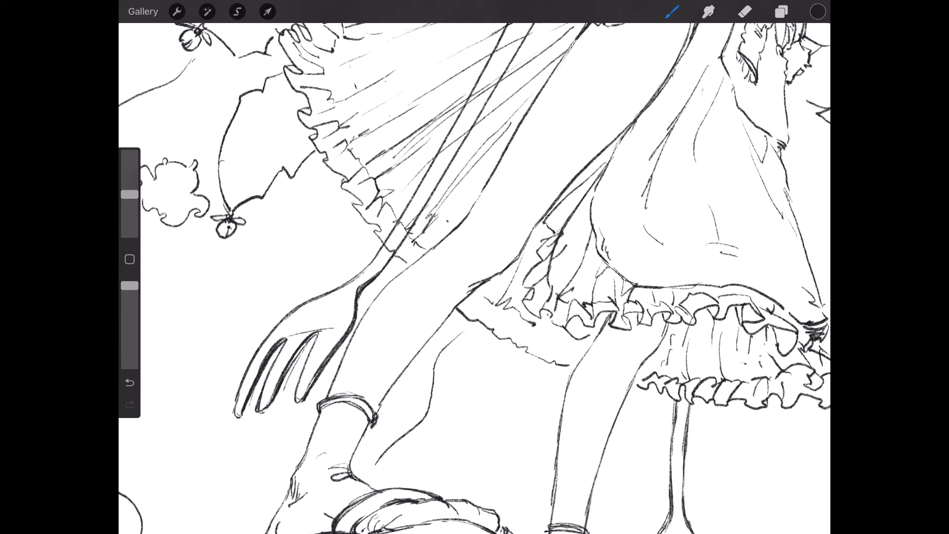
pyautogui.moveTo(265, 411)
pyautogui.mouseDown()
pyautogui.moveTo(282, 383)
pyautogui.moveTo(242, 415)
pyautogui.mouseUp()
pyautogui.moveTo(314, 333); pyautogui.dragTo(293, 362)
pyautogui.moveTo(299, 403); pyautogui.dragTo(325, 367)
pyautogui.moveTo(386, 264); pyautogui.dragTo(366, 285)
# Step: Rotate the canvas and go over the left and right fork tines more boldly
pyautogui.moveTo(475, 267); pyautogui.dragTo(375, 317)
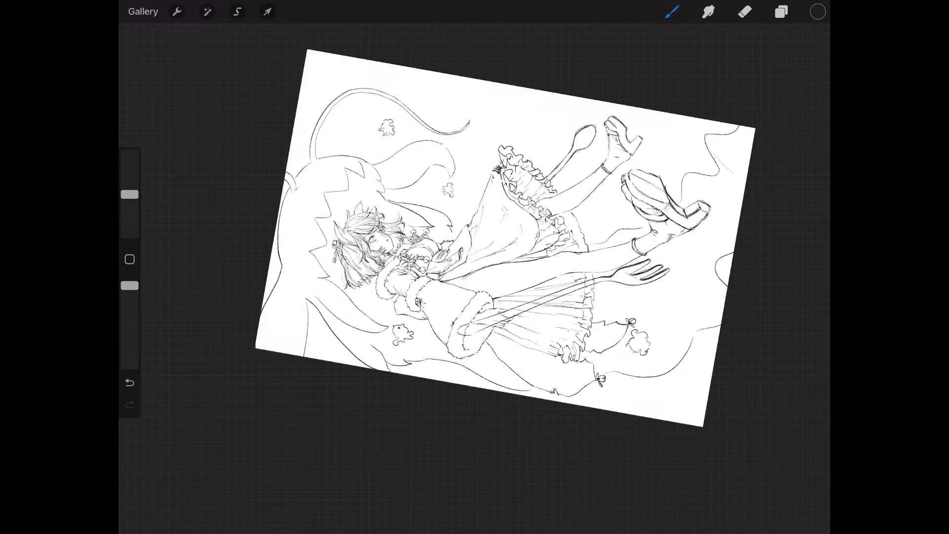
pyautogui.moveTo(475, 276); pyautogui.dragTo(459, 257)
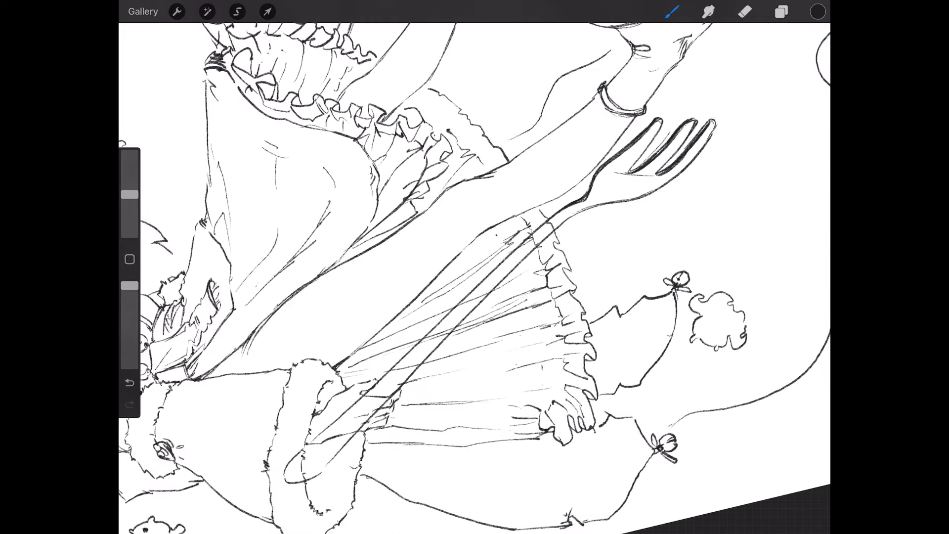
pyautogui.moveTo(368, 395); pyautogui.dragTo(562, 210)
pyautogui.moveTo(304, 449); pyautogui.dragTo(309, 442)
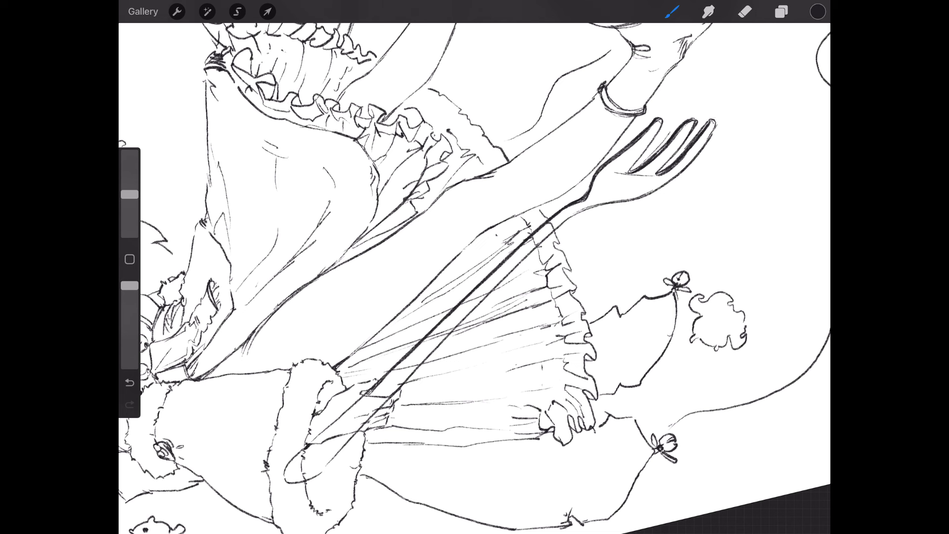
pyautogui.moveTo(657, 129)
pyautogui.mouseDown()
pyautogui.moveTo(627, 172)
pyautogui.moveTo(677, 131)
pyautogui.mouseUp()
pyautogui.moveTo(714, 124); pyautogui.dragTo(709, 138)
pyautogui.moveTo(654, 118)
pyautogui.mouseDown()
pyautogui.moveTo(661, 131)
pyautogui.moveTo(634, 167)
pyautogui.mouseUp()
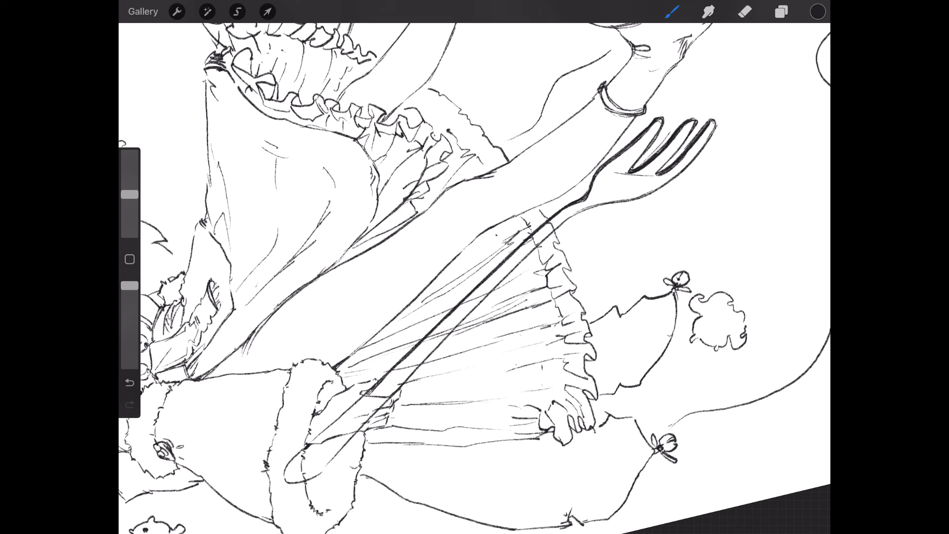
# Step: Review the drawing zoomed out, then add a short stroke near the spoon tip
pyautogui.scroll(-2, 474, 267)
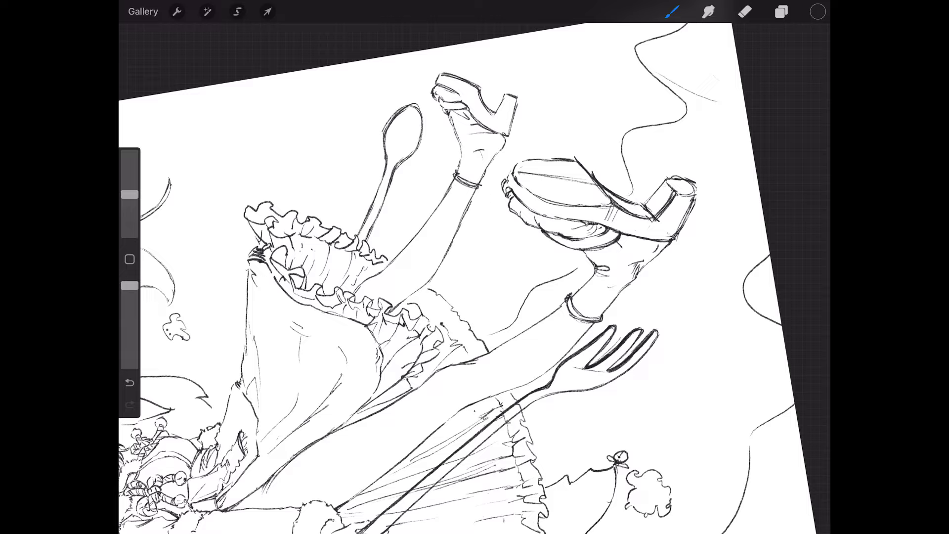
pyautogui.scroll(-2, 474, 267)
pyautogui.scroll(-2, 474, 267)
pyautogui.scroll(-2, 475, 267)
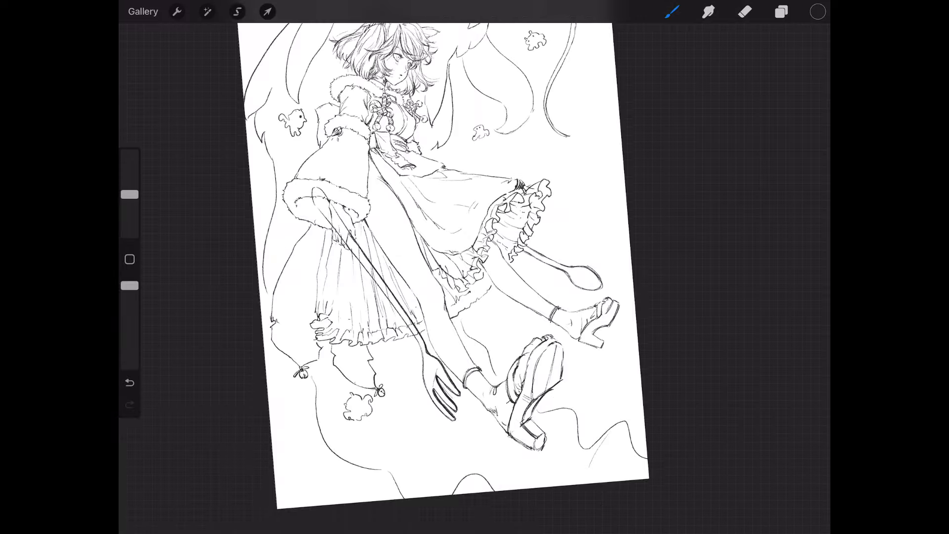
pyautogui.scroll(2, 424, 276)
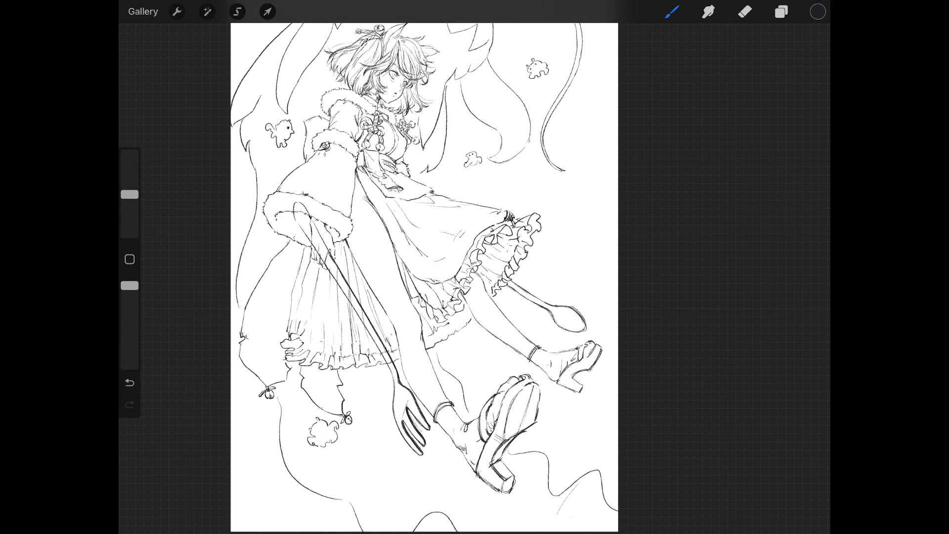
pyautogui.scroll(-3, 424, 277)
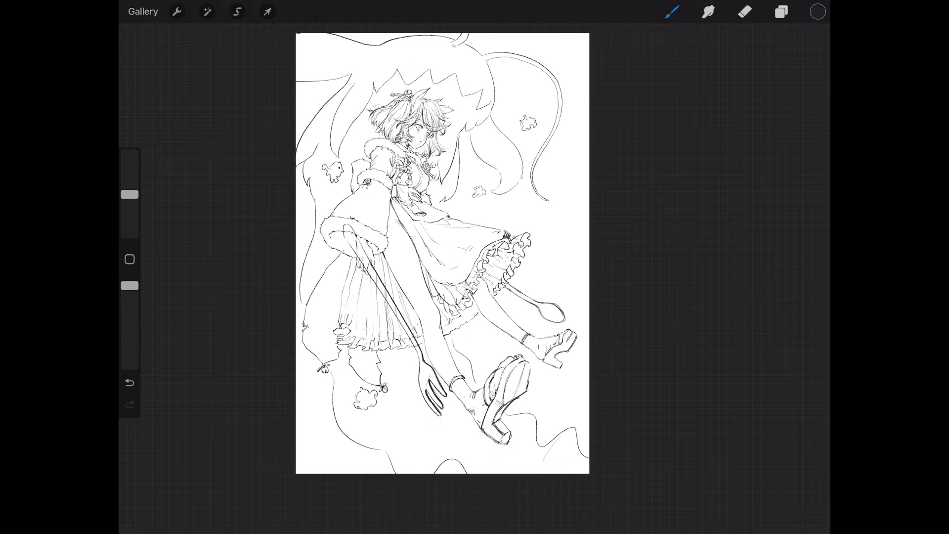
pyautogui.scroll(2, 470, 193)
pyautogui.scroll(2, 469, 193)
pyautogui.scroll(2, 469, 193)
pyautogui.scroll(1, 469, 193)
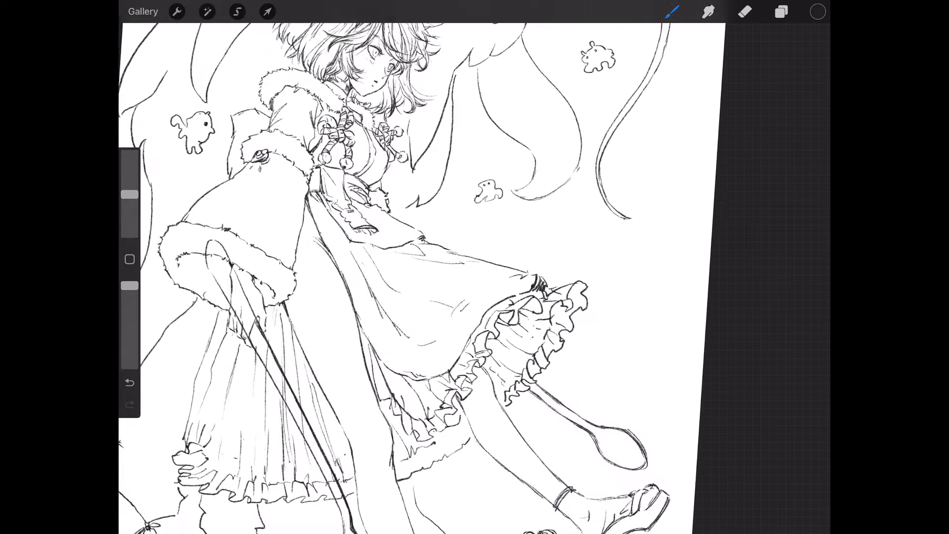
pyautogui.scroll(1, 420, 277)
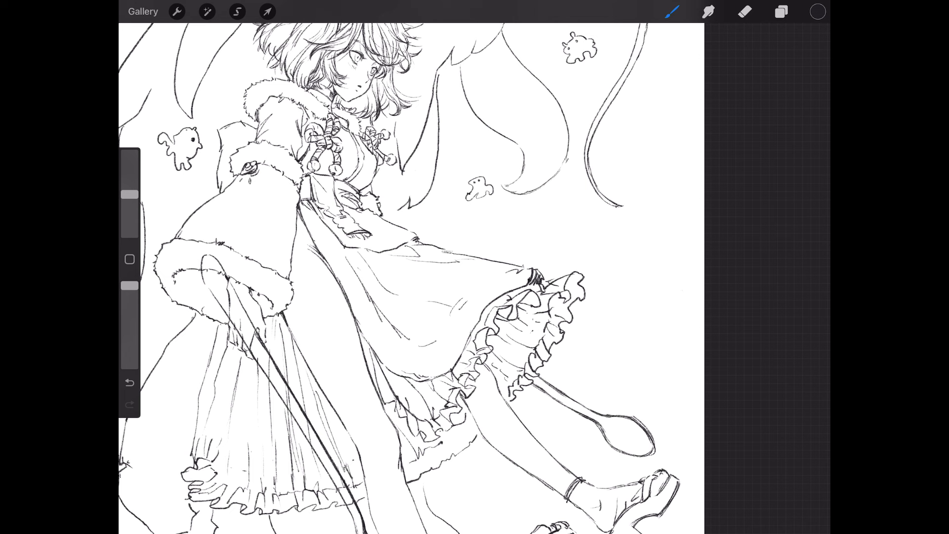
pyautogui.moveTo(332, 238); pyautogui.dragTo(338, 248)
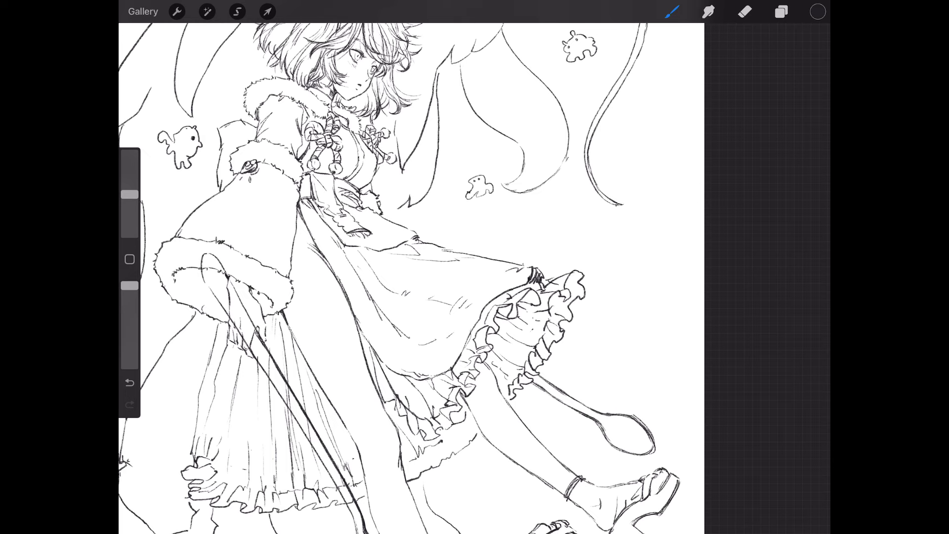
pyautogui.scroll(-5, 412, 277)
# Step: Compare the drawing with Layer 8 hidden and shown, and select the Eraser
pyautogui.click(782, 12)
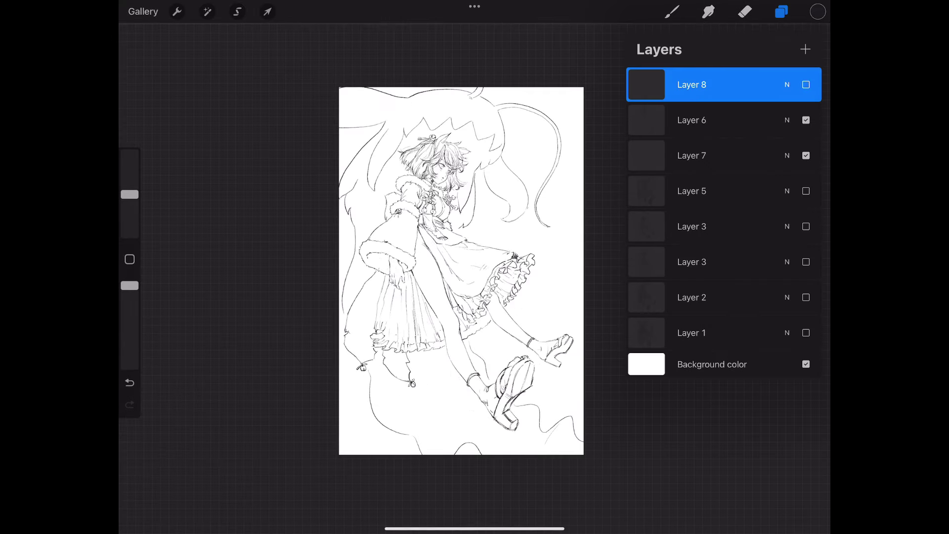
pyautogui.click(806, 84)
pyautogui.click(805, 85)
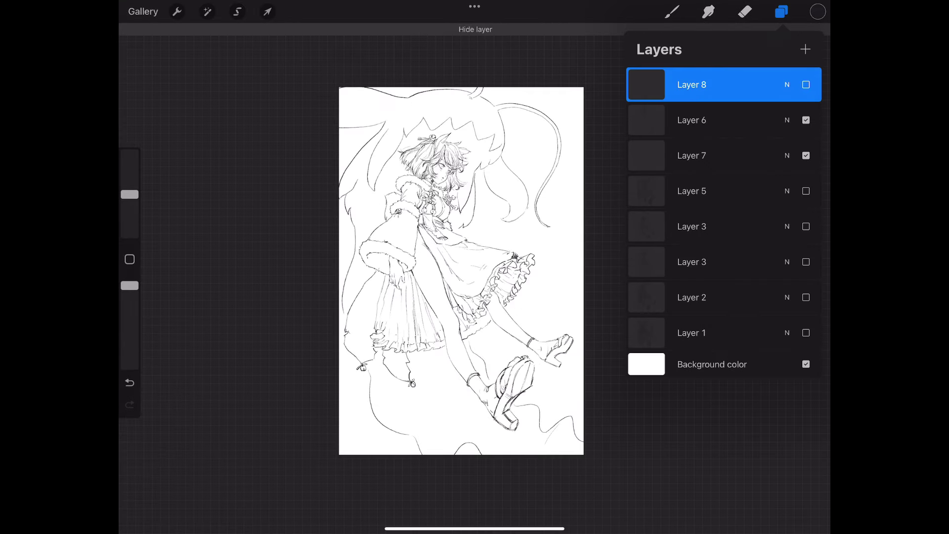
pyautogui.click(701, 84)
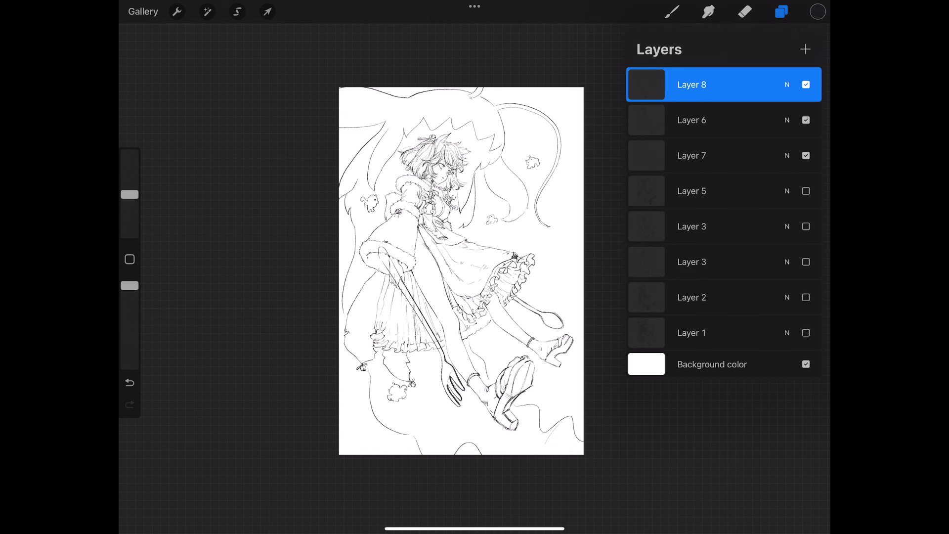
pyautogui.click(745, 11)
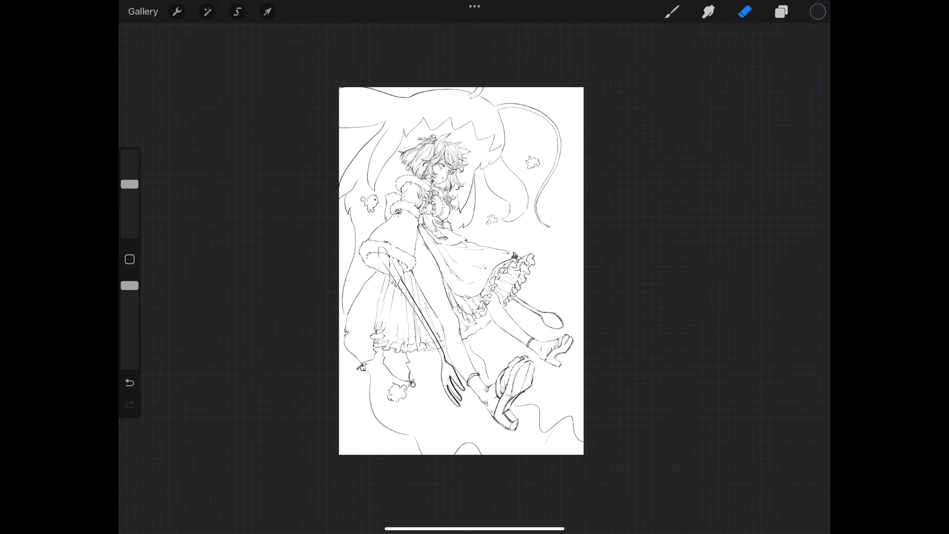
pyautogui.click(781, 12)
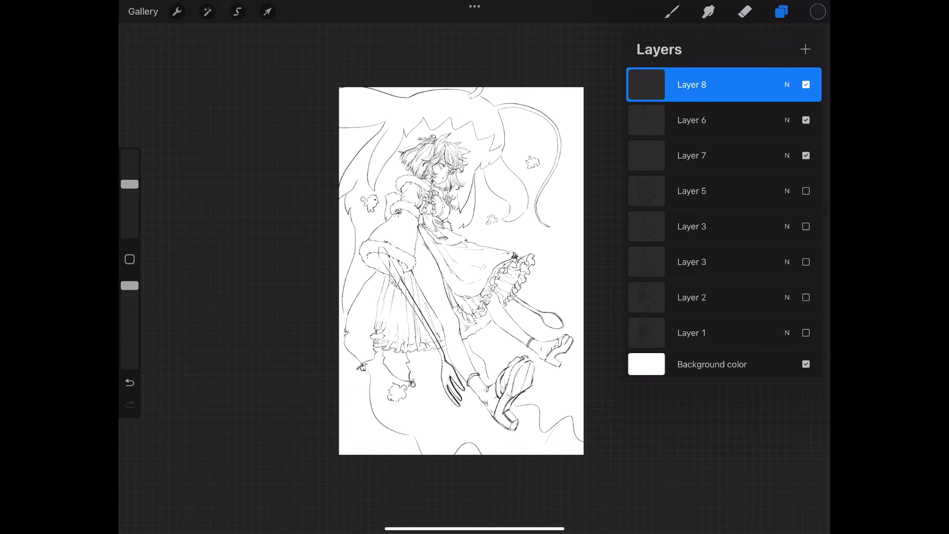
pyautogui.click(805, 84)
pyautogui.click(806, 85)
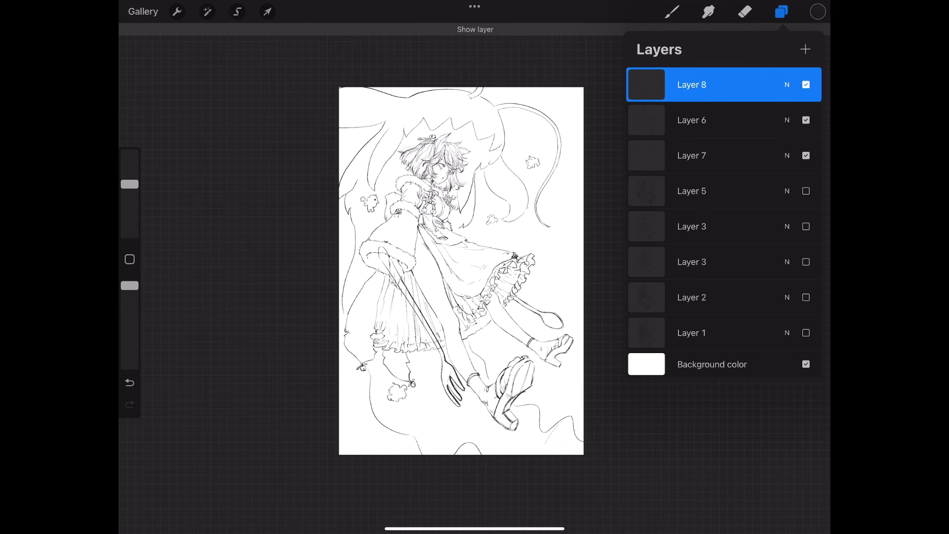
pyautogui.click(782, 12)
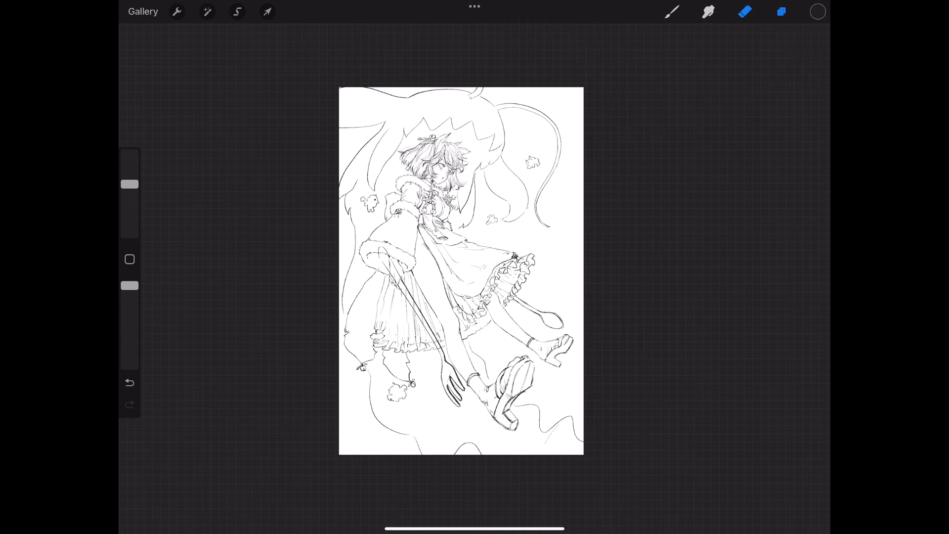
# Step: Hide Layer 6 and erase faint stray marks around the spoon on Layer 8
pyautogui.click(781, 11)
pyautogui.click(805, 121)
pyautogui.click(805, 120)
pyautogui.click(646, 85)
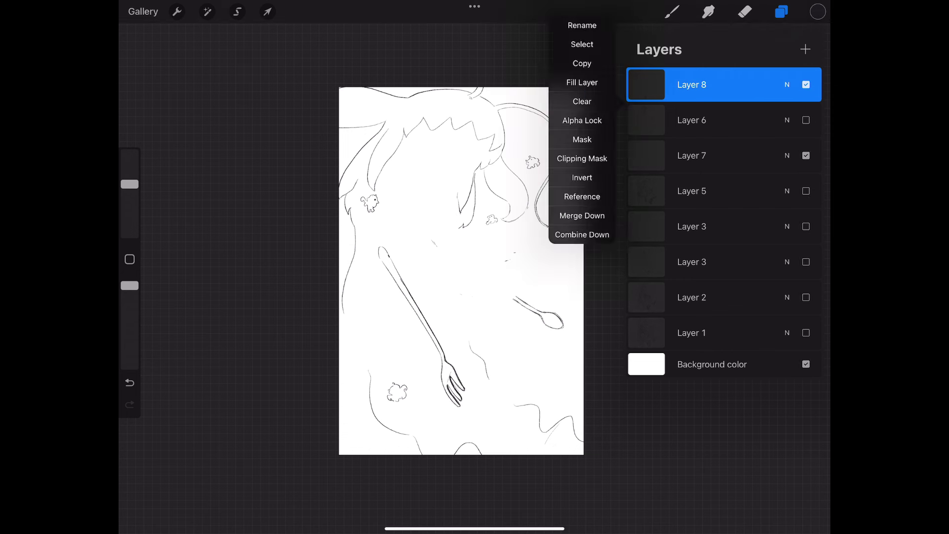
pyautogui.click(744, 12)
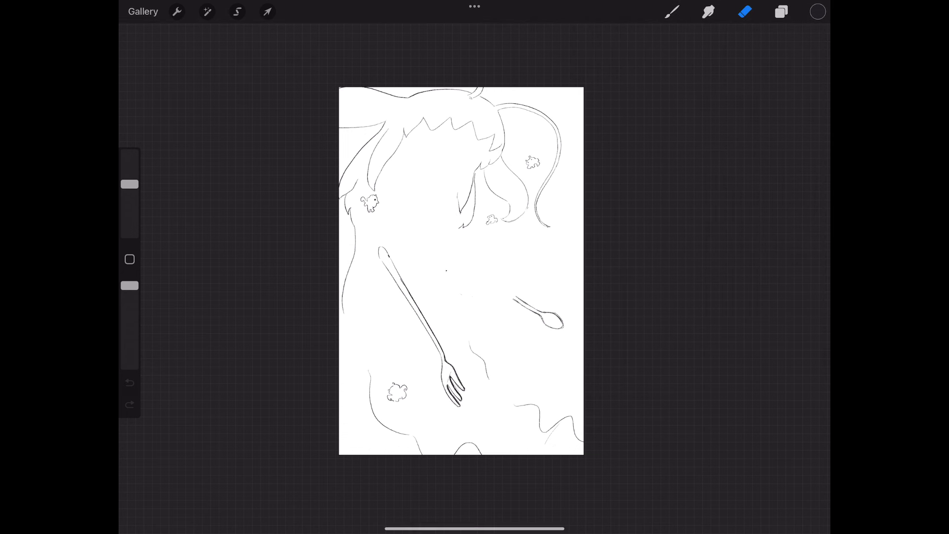
pyautogui.moveTo(431, 241); pyautogui.dragTo(461, 295)
# Step: Show Layer 6 again and return to the brush
pyautogui.click(781, 12)
pyautogui.click(806, 120)
pyautogui.click(672, 11)
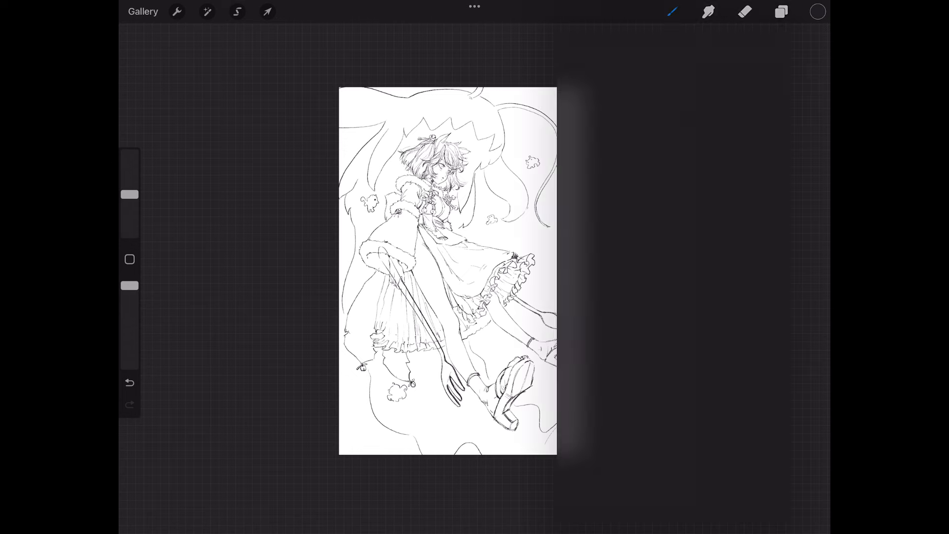
# Step: Reinforce the dress frill, sleeve line and dress edges with darker strokes
pyautogui.click(672, 11)
pyautogui.scroll(5, 475, 266)
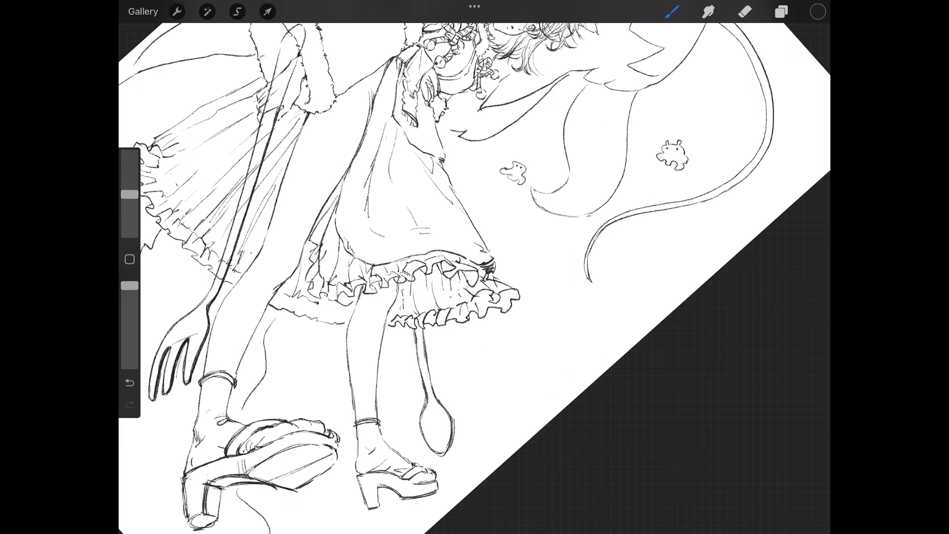
pyautogui.moveTo(399, 191); pyautogui.dragTo(404, 201)
pyautogui.moveTo(389, 65); pyautogui.dragTo(385, 129)
pyautogui.moveTo(449, 199); pyautogui.dragTo(482, 249)
pyautogui.moveTo(370, 220); pyautogui.dragTo(361, 238)
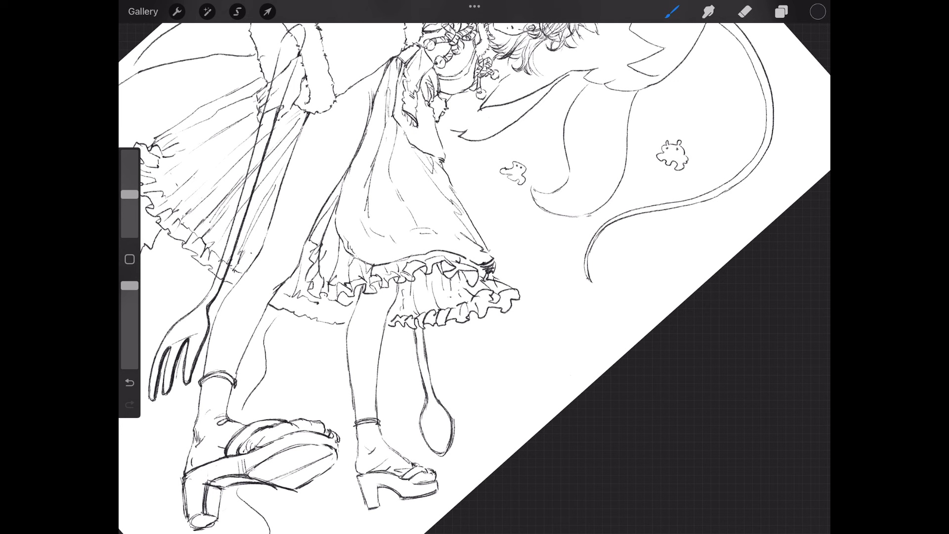
pyautogui.moveTo(346, 176); pyautogui.dragTo(338, 197)
# Step: Darken the leg outlines, hatch the top of the right leg, and view the whole drawing
pyautogui.moveTo(305, 116); pyautogui.dragTo(291, 149)
pyautogui.moveTo(284, 272); pyautogui.dragTo(274, 290)
pyautogui.moveTo(392, 293); pyautogui.dragTo(382, 309)
pyautogui.moveTo(394, 302); pyautogui.dragTo(384, 309)
pyautogui.moveTo(205, 383); pyautogui.dragTo(189, 455)
pyautogui.scroll(-5, 474, 267)
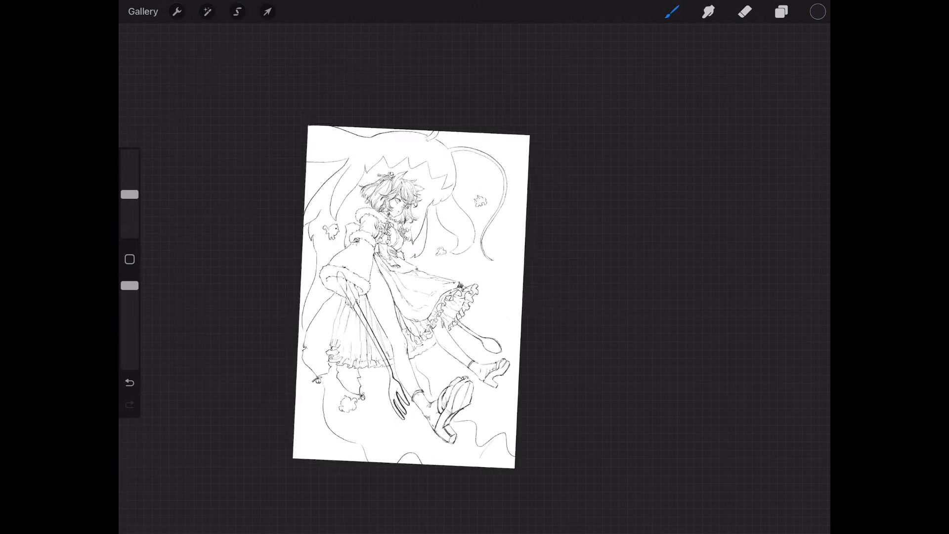
pyautogui.moveTo(386, 257); pyautogui.dragTo(468, 287)
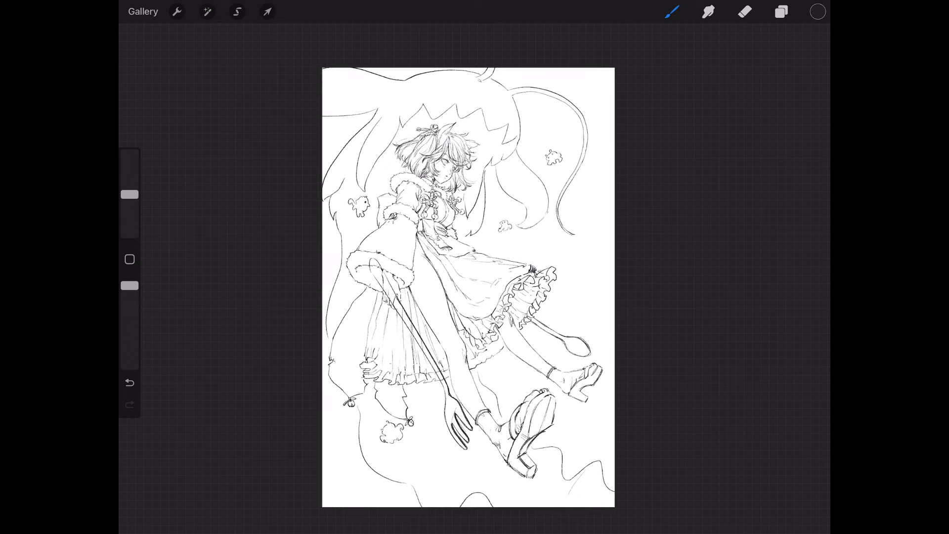